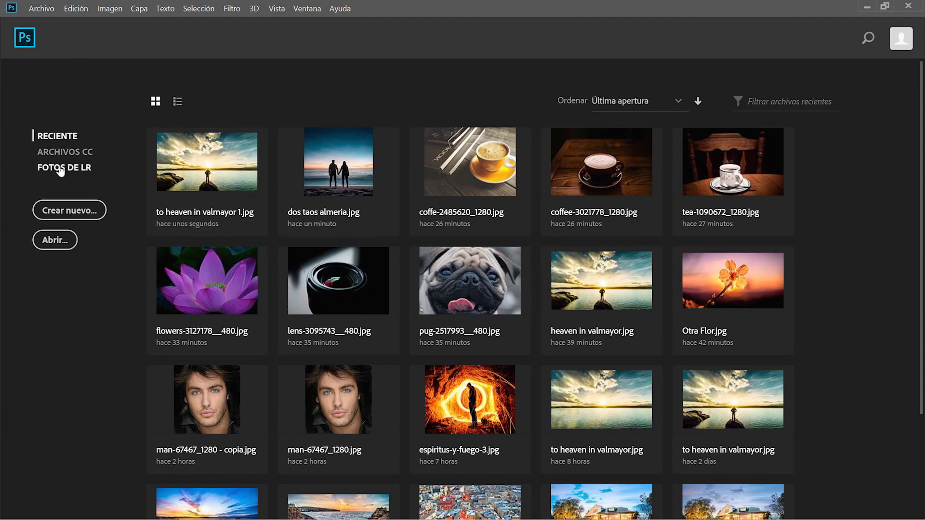
Create a new 1920 x 1080 px white document in the Nuevo Documento dialog.
click(70, 211)
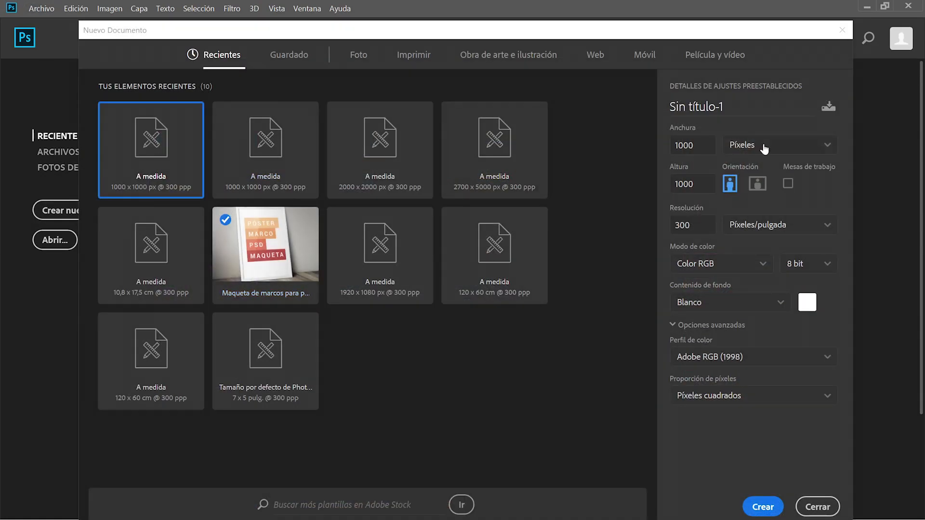
click(706, 144)
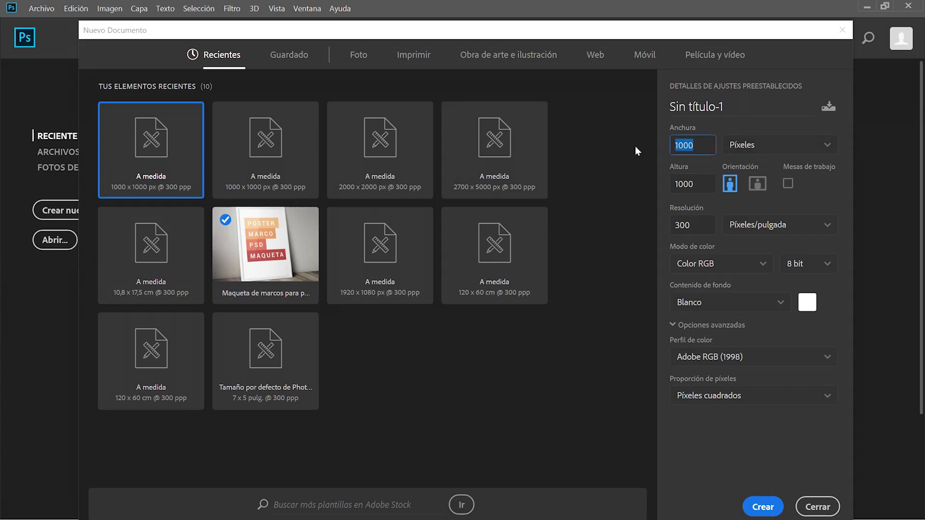
text(1920)
click(678, 185)
text(1080)
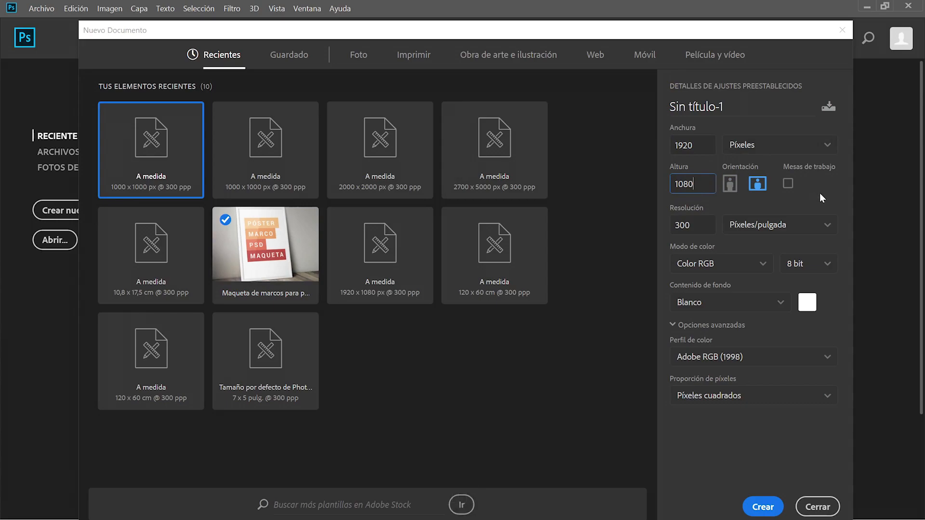
click(822, 198)
click(764, 506)
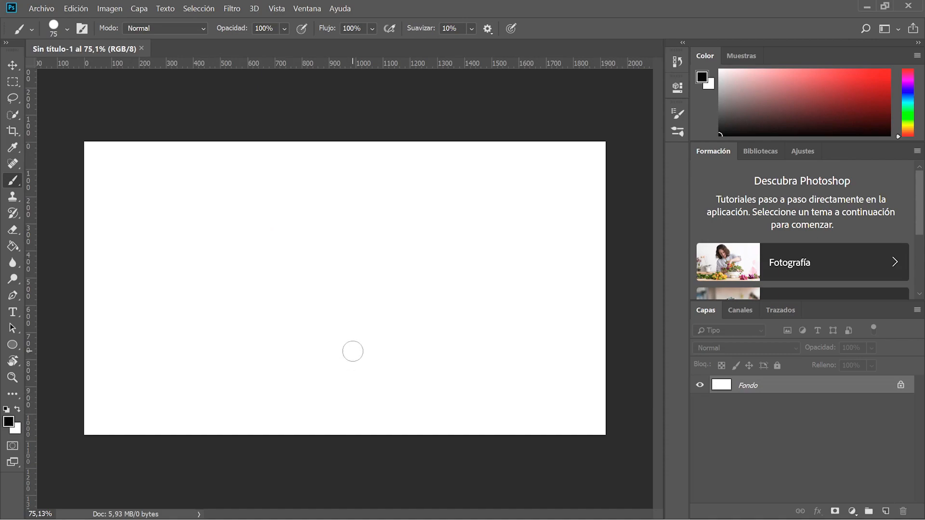
Drag the 'juventud loca' photo from the Episodio 29 folder onto the canvas as a layer.
scroll(353, 352, up, 2)
scroll(353, 351, down, 1)
scroll(358, 347, down, 1)
scroll(353, 352, up, 1)
scroll(354, 351, down, 1)
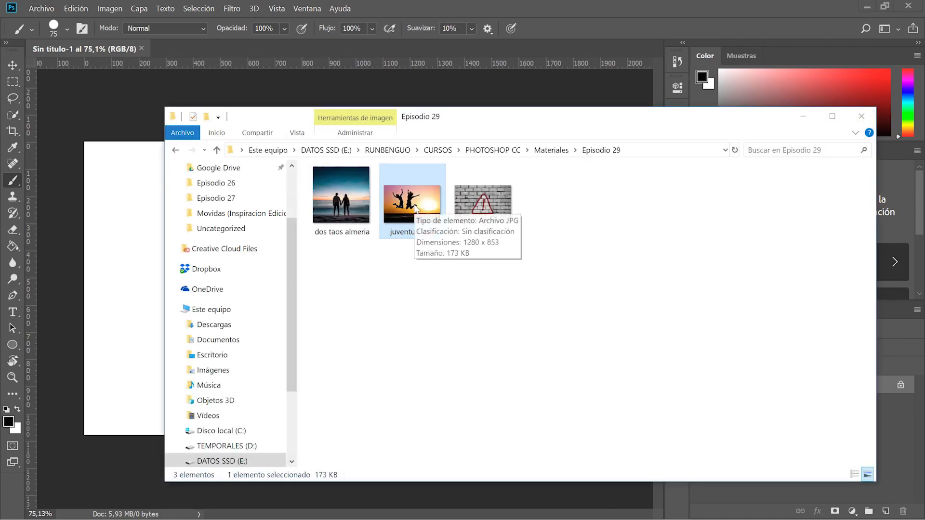
drag(416, 209, 120, 236)
key(space)
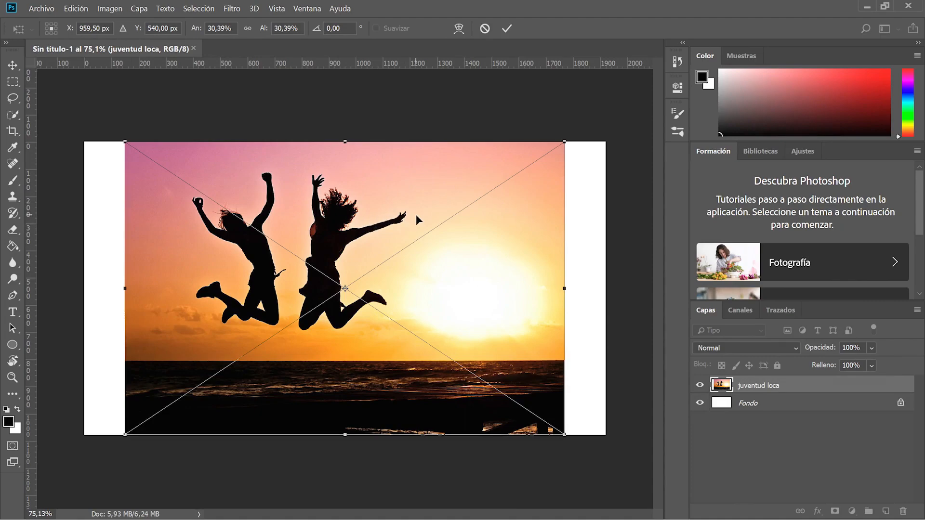
Confirm the placed photo and Free Transform it to about 36% so it fills the canvas.
key(Return)
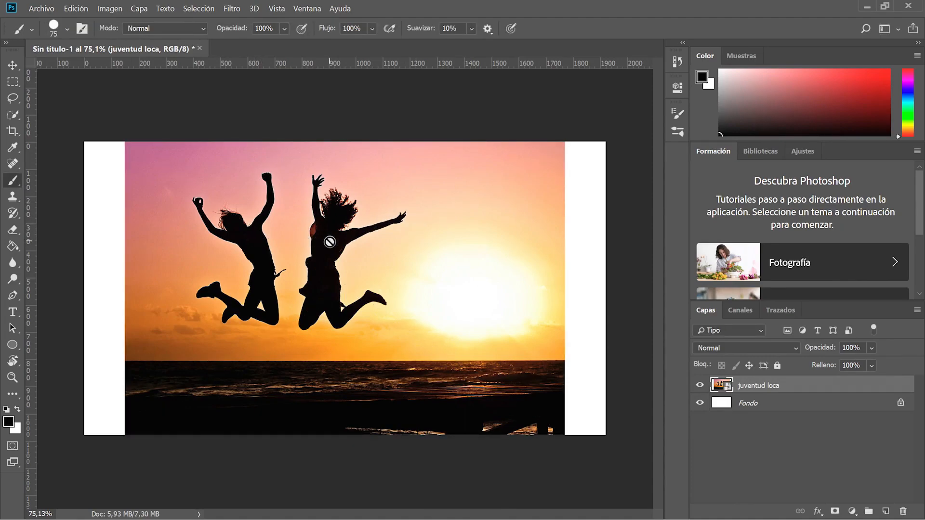
key(ctrl+t)
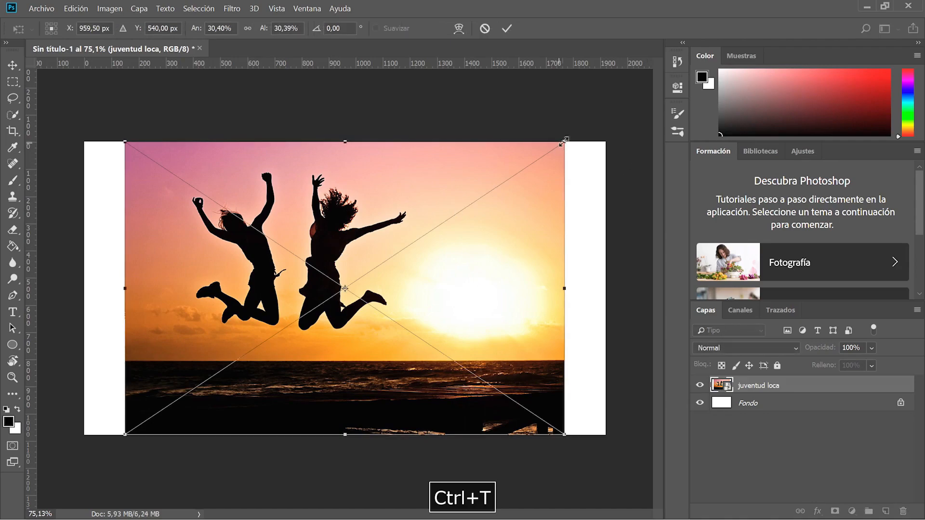
drag(565, 142, 605, 115)
drag(125, 434, 79, 452)
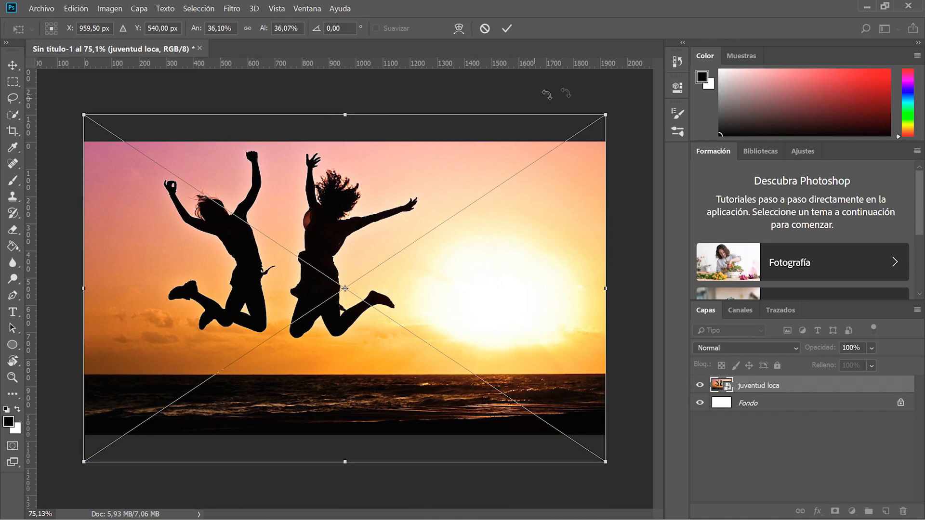
mouse_move(606, 115)
mouse_down()
mouse_move(570, 139)
mouse_move(611, 105)
mouse_move(613, 119)
mouse_up()
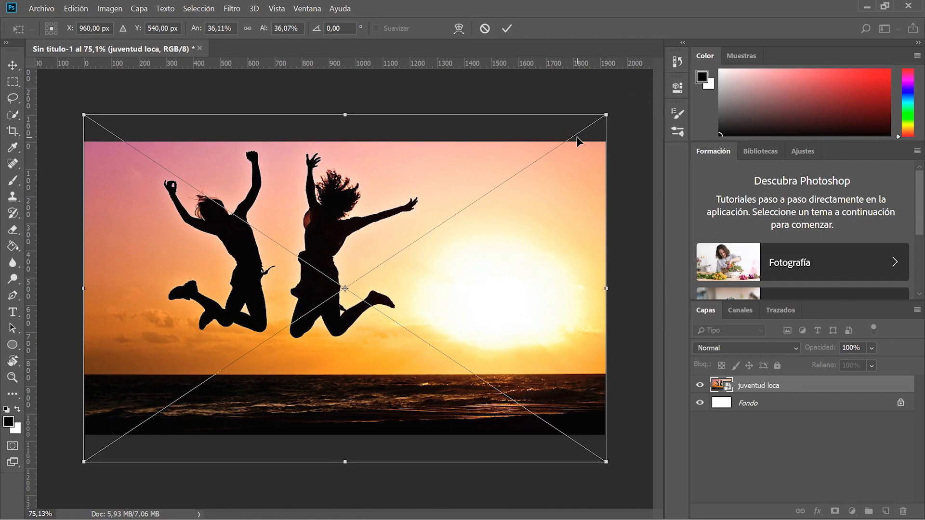
drag(606, 115, 575, 135)
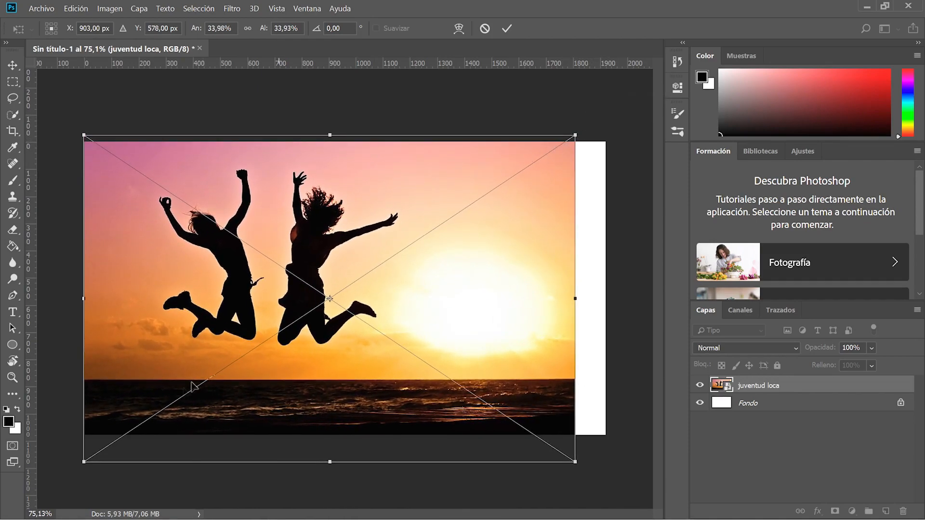
mouse_move(83, 464)
mouse_down()
mouse_move(91, 436)
mouse_move(136, 422)
mouse_move(73, 458)
mouse_move(83, 461)
mouse_up()
drag(576, 462, 607, 486)
drag(562, 404, 562, 376)
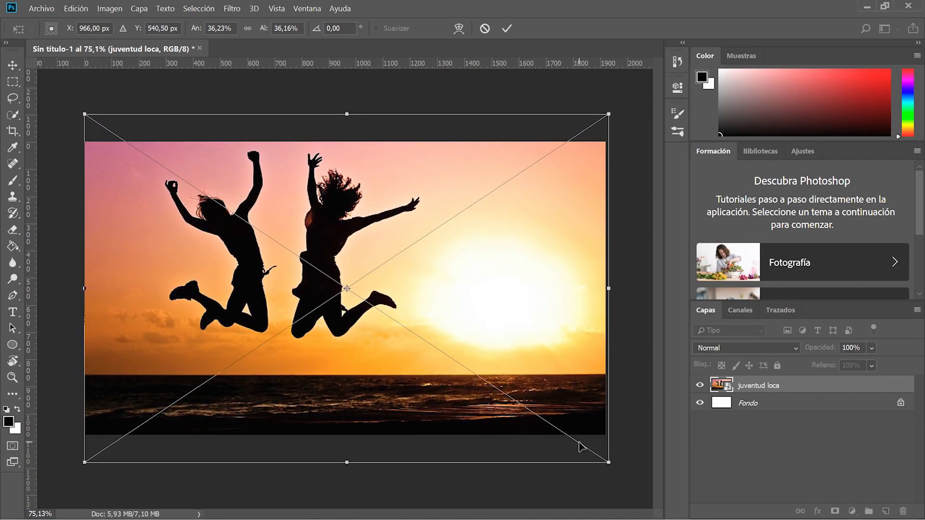
key(Return)
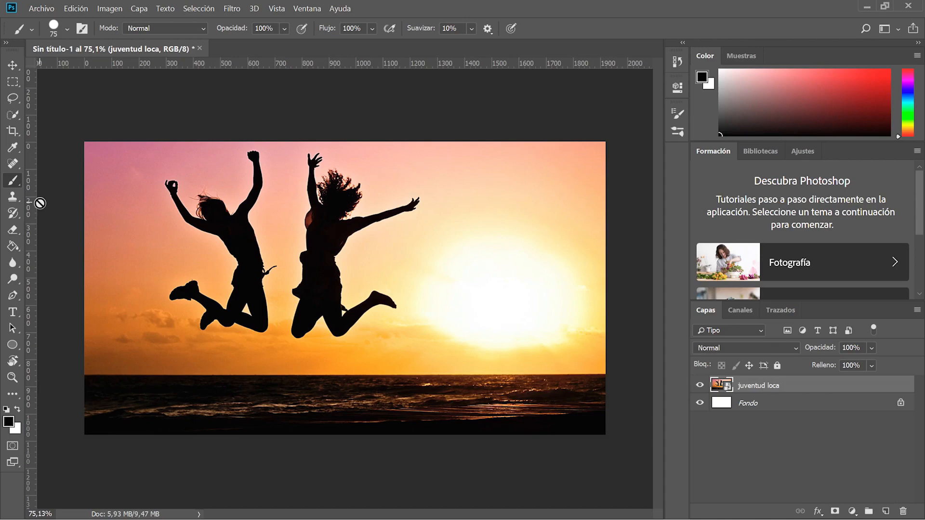
key(t)
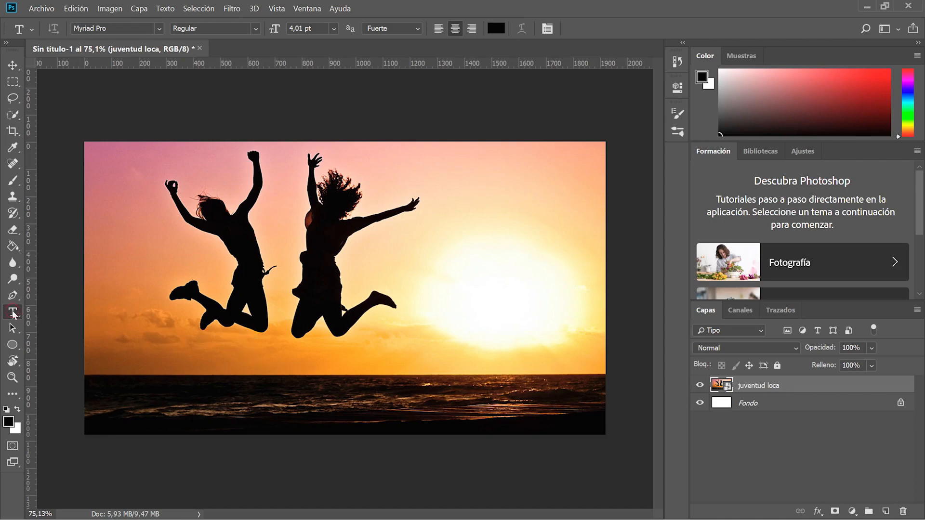
Type 'JUVENTUD LOCA' over the sea with the Horizontal Type tool at about 25 pt.
click(13, 312)
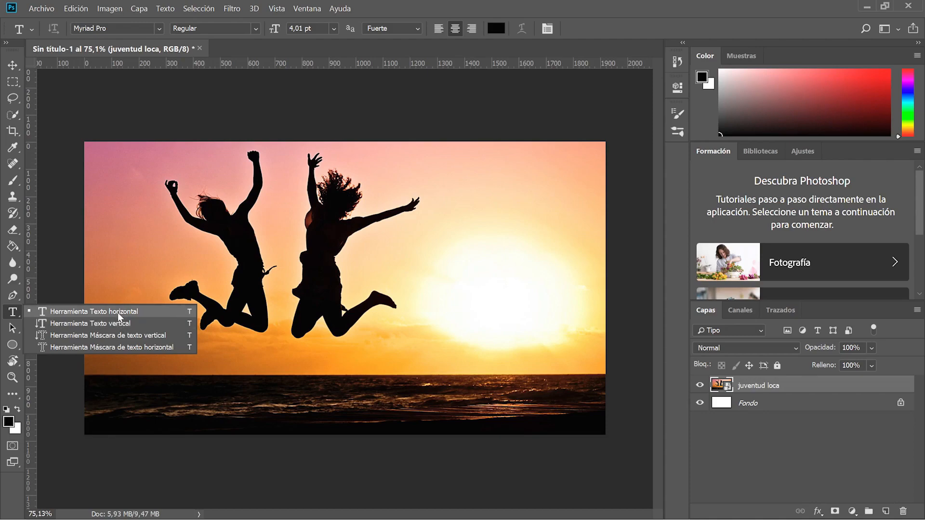
click(118, 313)
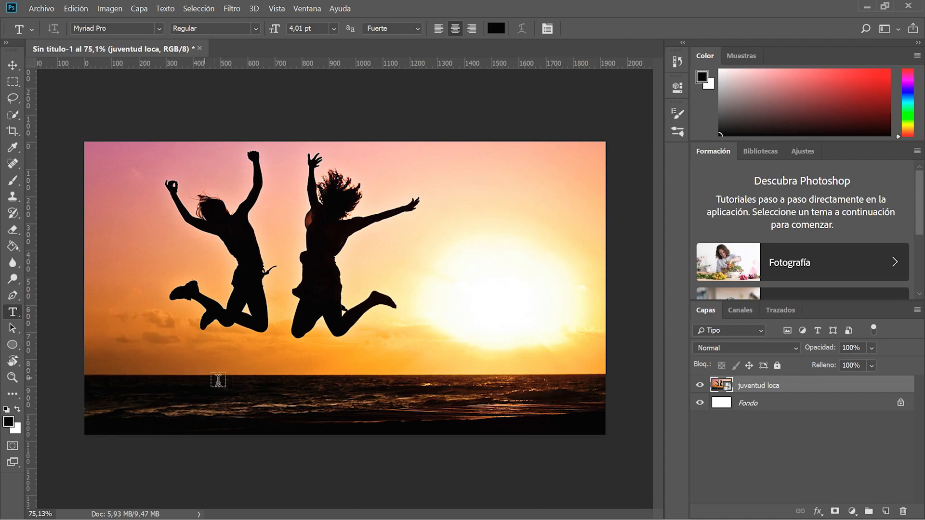
click(188, 393)
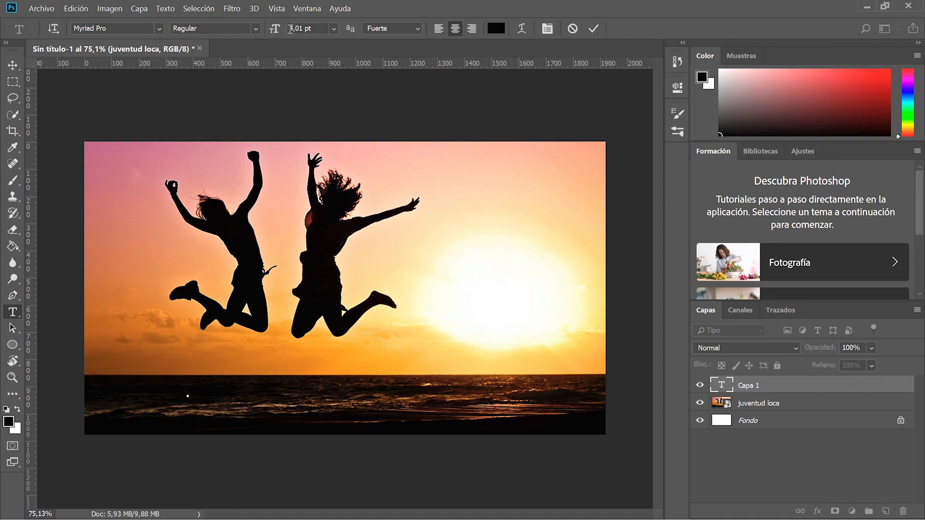
drag(274, 31, 284, 31)
text(JUVENTUD LOCA)
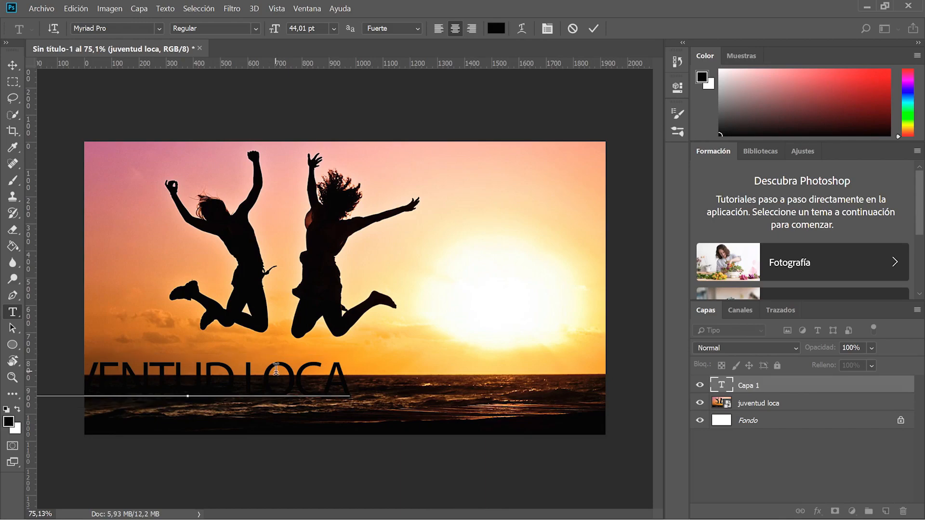
Move and scale up the heading so it spans the photo's lower part.
drag(289, 372, 381, 377)
key(ctrl+Return)
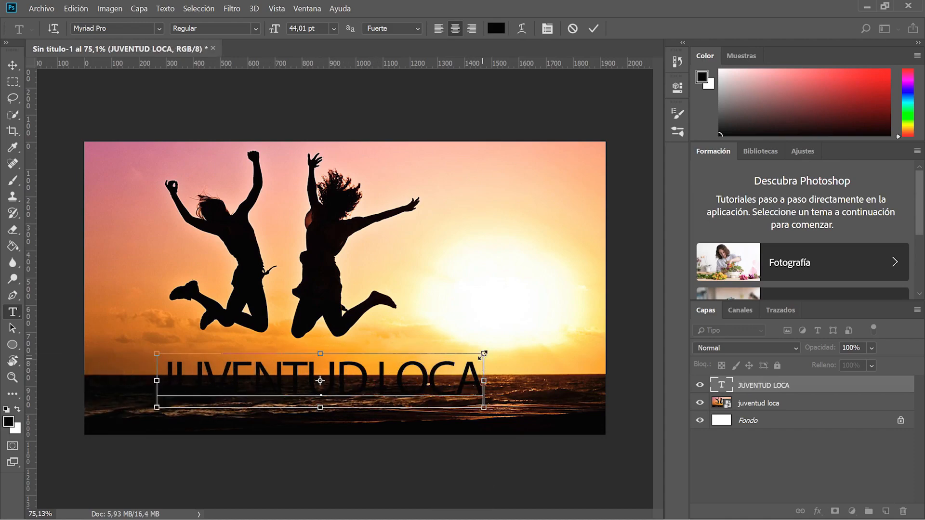
drag(485, 354, 528, 279)
drag(423, 368, 415, 362)
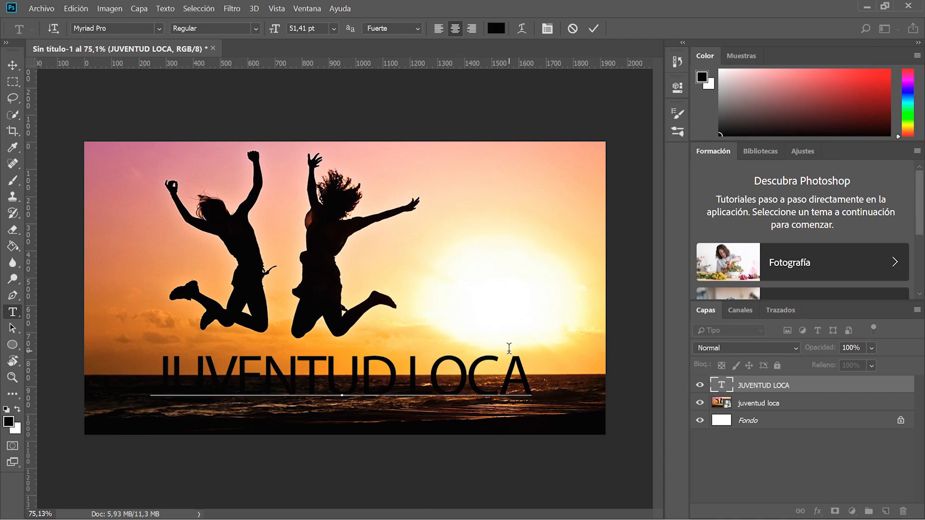
Try left, centre and right alignment, leaving the heading centred.
click(445, 28)
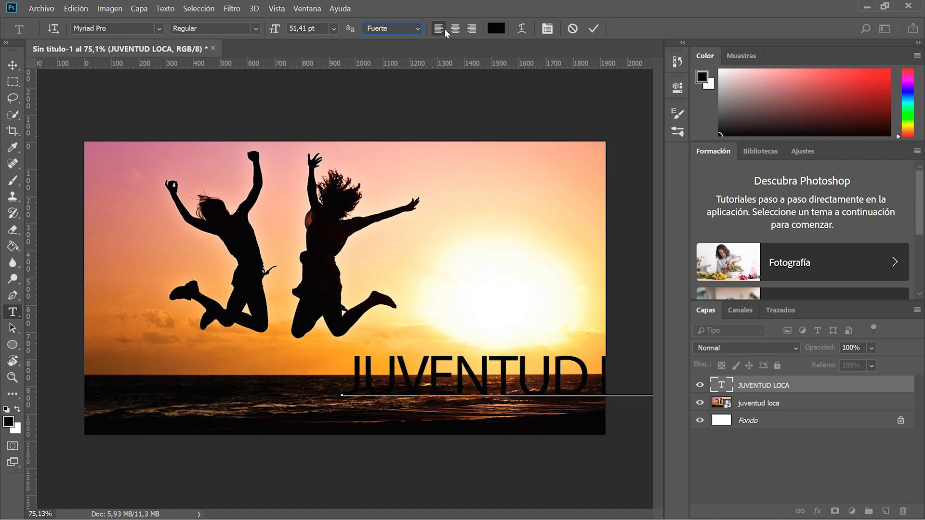
click(454, 29)
click(471, 29)
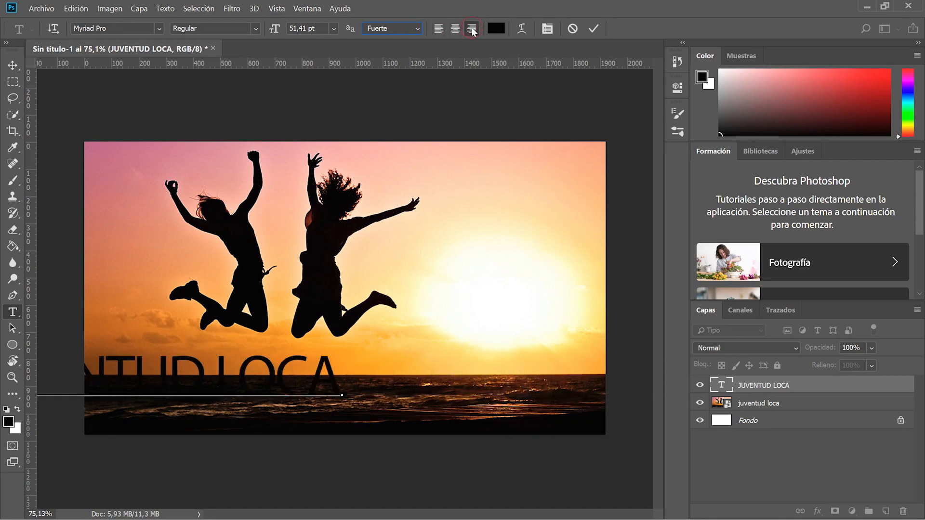
click(456, 28)
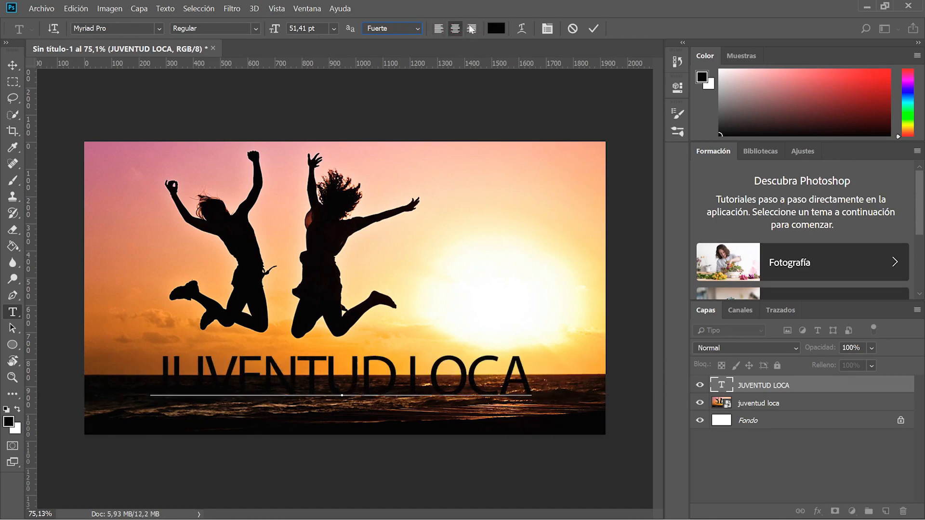
Experiment with selecting individual words and the whole heading line.
double_click(499, 368)
triple_click(499, 368)
click(499, 368)
mouse_move(530, 369)
mouse_down()
mouse_move(142, 367)
mouse_move(544, 368)
mouse_up()
click(169, 365)
click(492, 368)
triple_click(492, 369)
triple_click(483, 374)
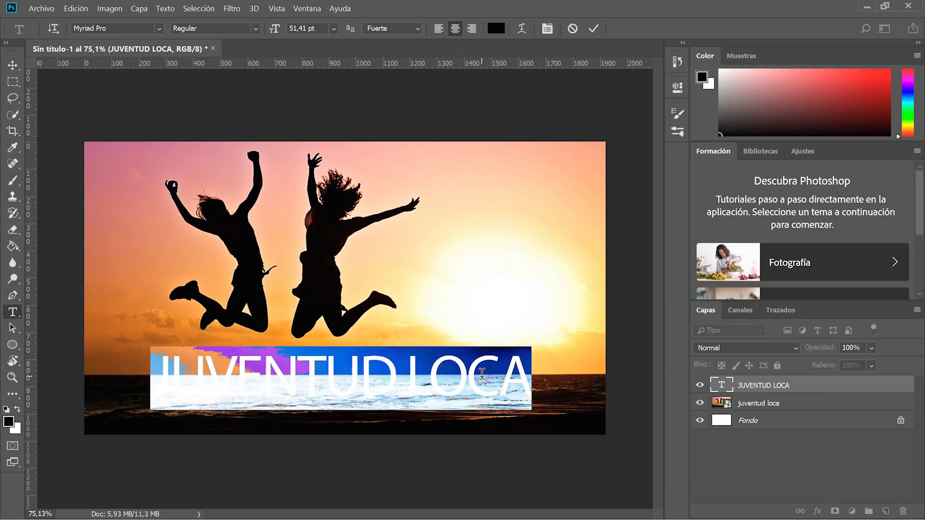
double_click(334, 368)
double_click(320, 367)
double_click(319, 368)
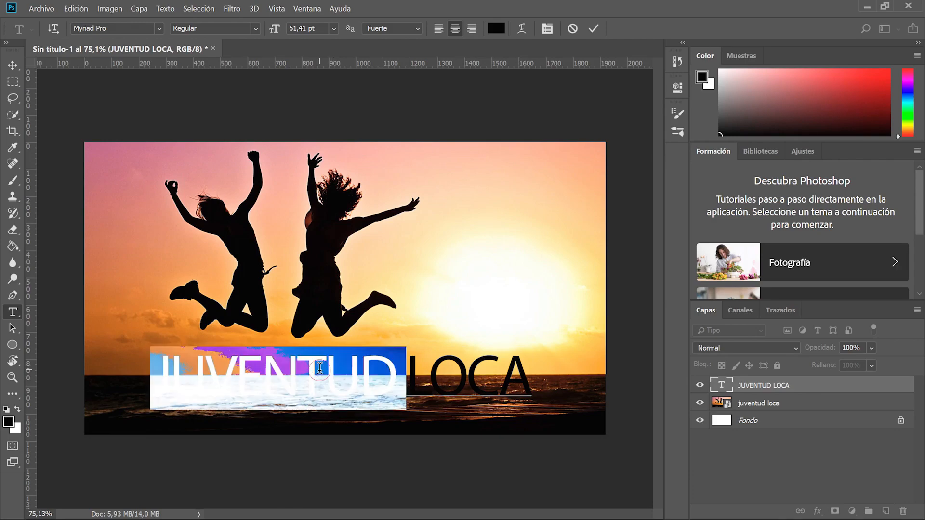
triple_click(320, 367)
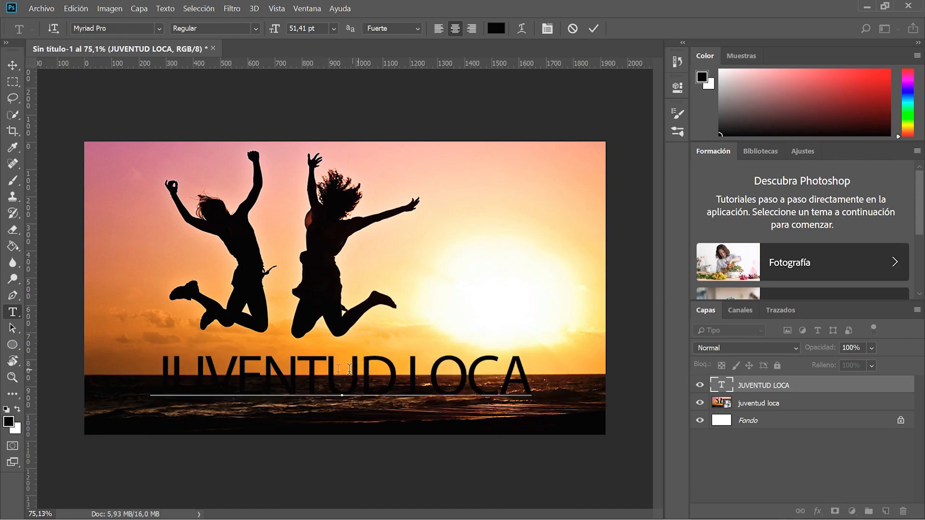
triple_click(320, 368)
triple_click(385, 375)
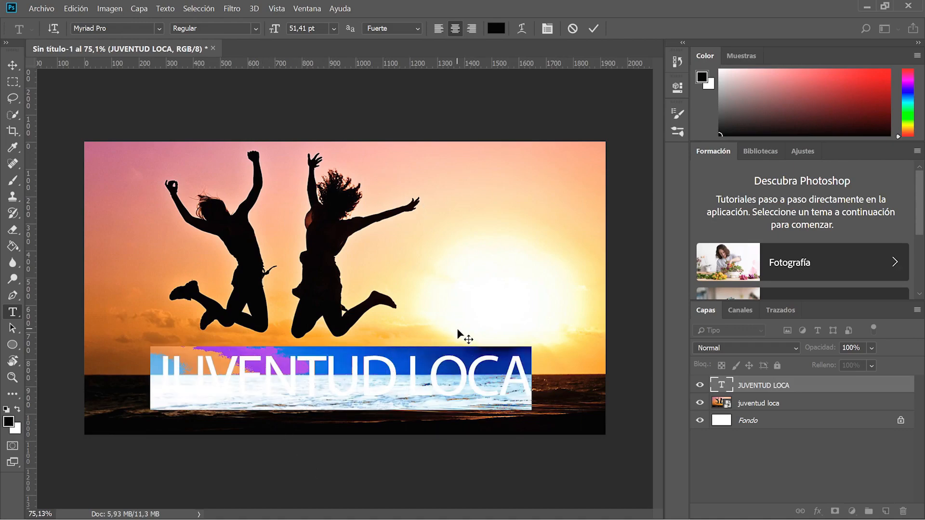
click(441, 367)
Select the whole heading line and set its text colour to white (ffffff).
triple_click(482, 373)
click(496, 28)
text(ffffff)
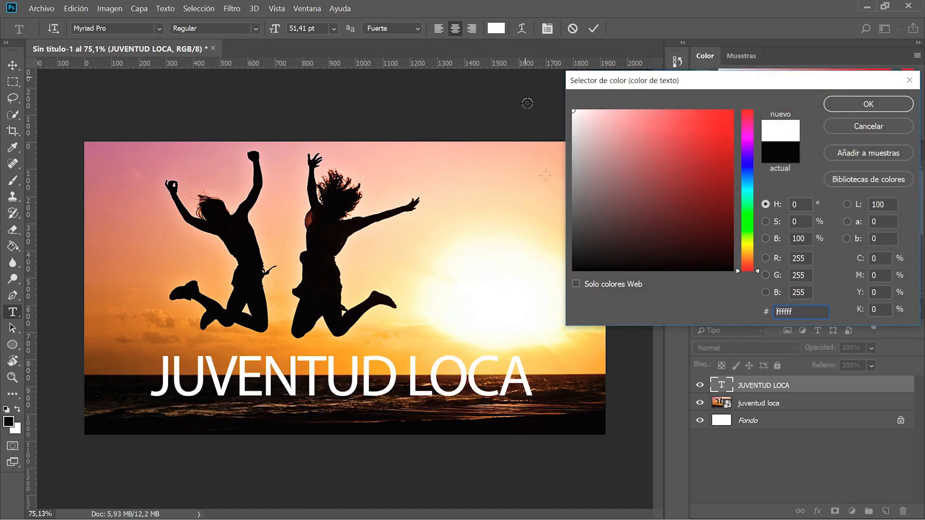
click(857, 102)
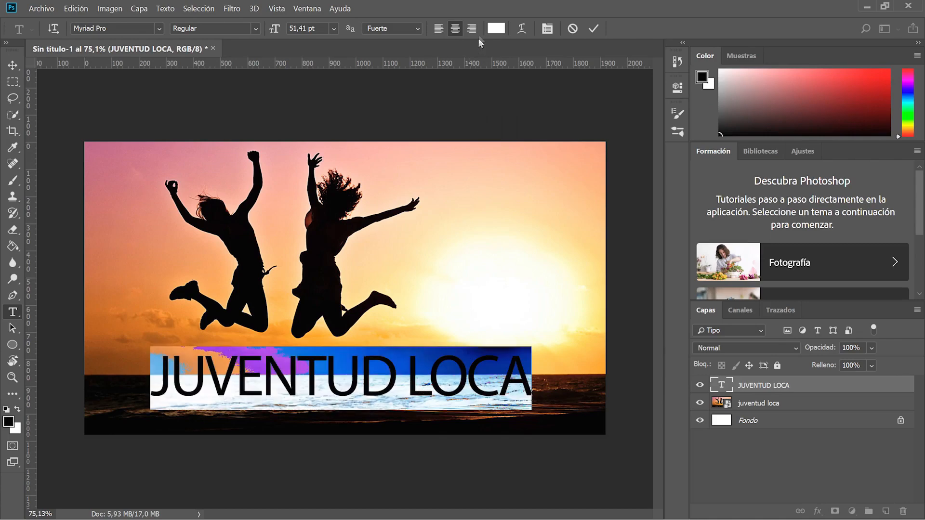
Sample several colours from the photo, then settle back on pure white for the heading.
click(500, 29)
drag(613, 138, 537, 83)
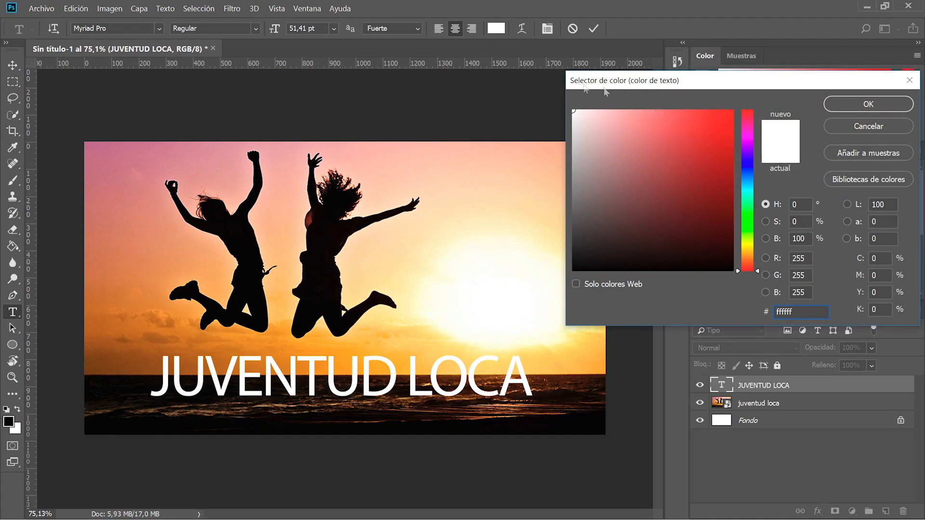
click(159, 156)
click(139, 282)
click(146, 339)
click(147, 387)
drag(614, 142, 572, 109)
click(856, 109)
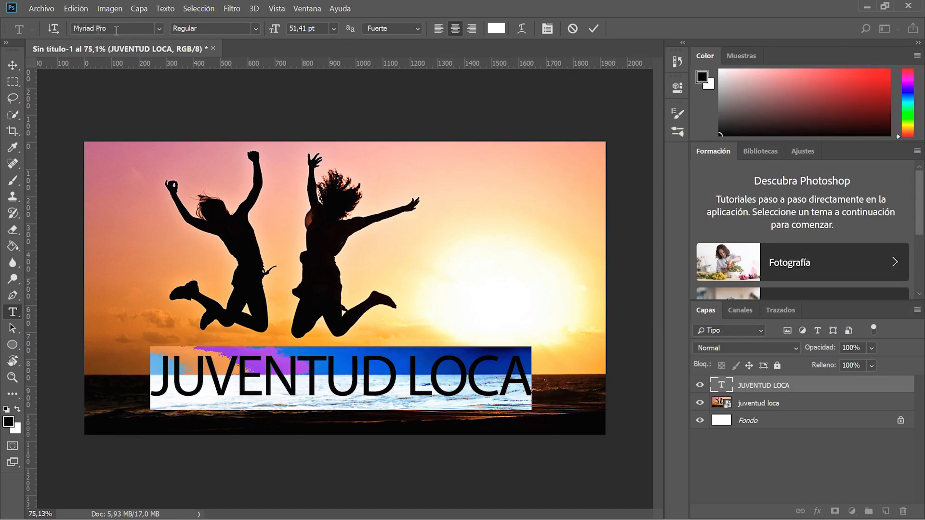
Browse the font list and mark Arial as a favourite font.
click(100, 29)
click(161, 27)
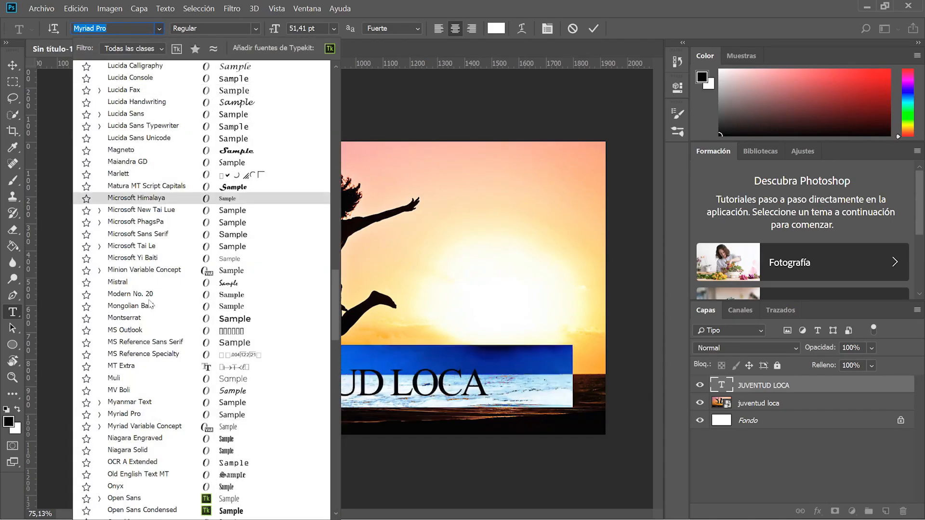
scroll(151, 304, up, 20)
scroll(150, 304, up, 20)
scroll(371, 7, up, 3)
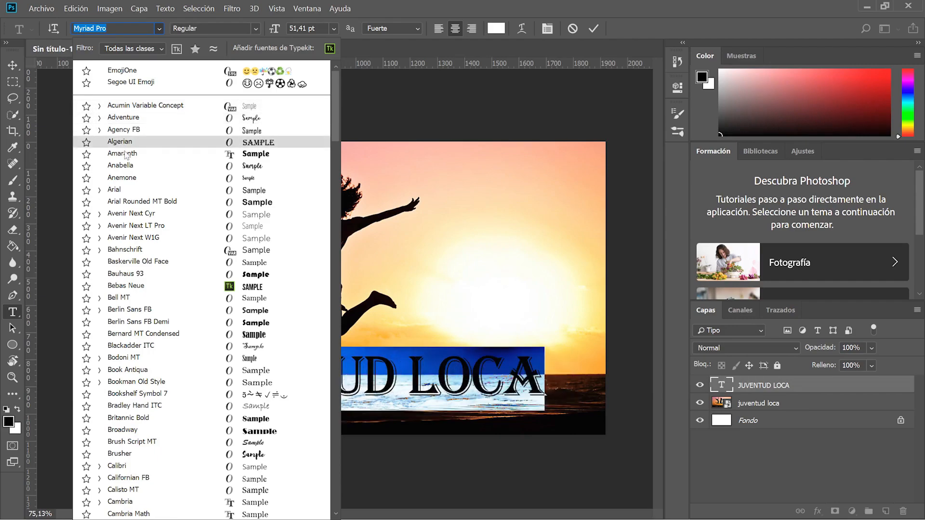
click(86, 190)
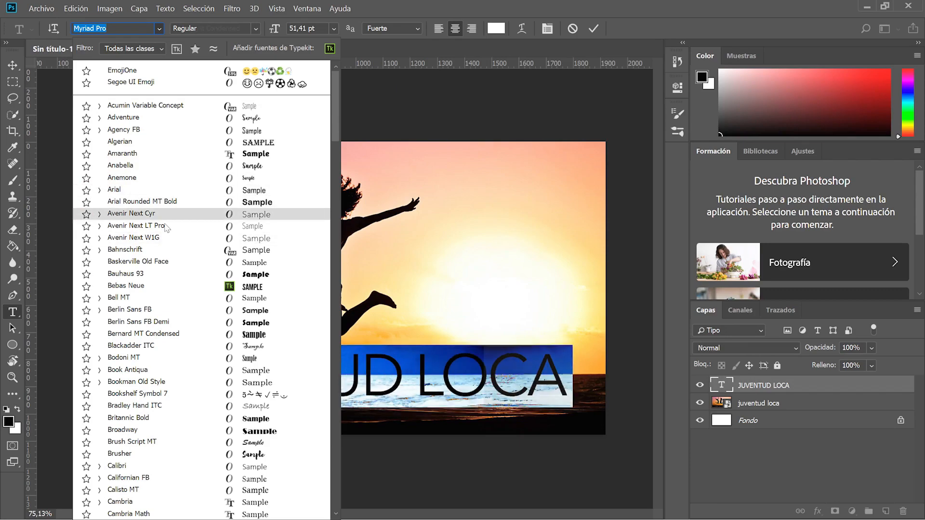
Apply the Anemone font to the JUVENTUD LOCA headline.
scroll(126, 187, down, 5)
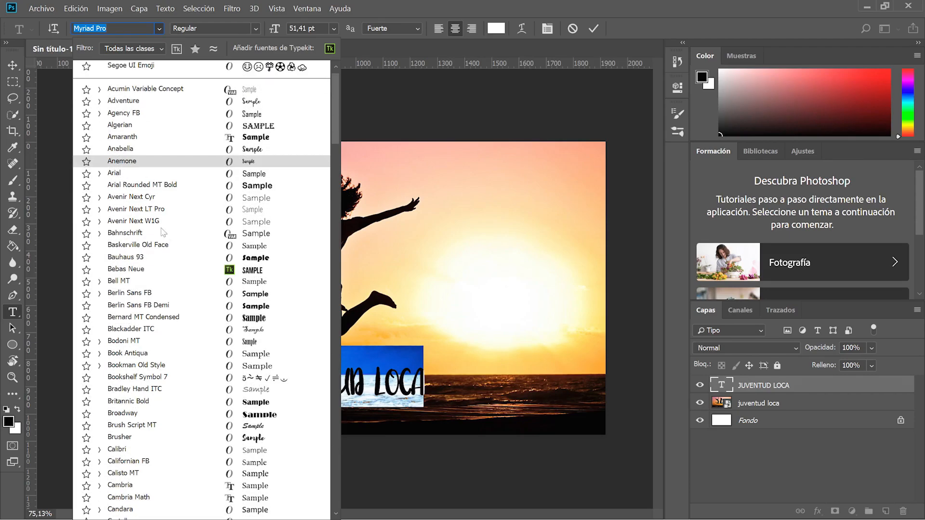
scroll(166, 239, down, 3)
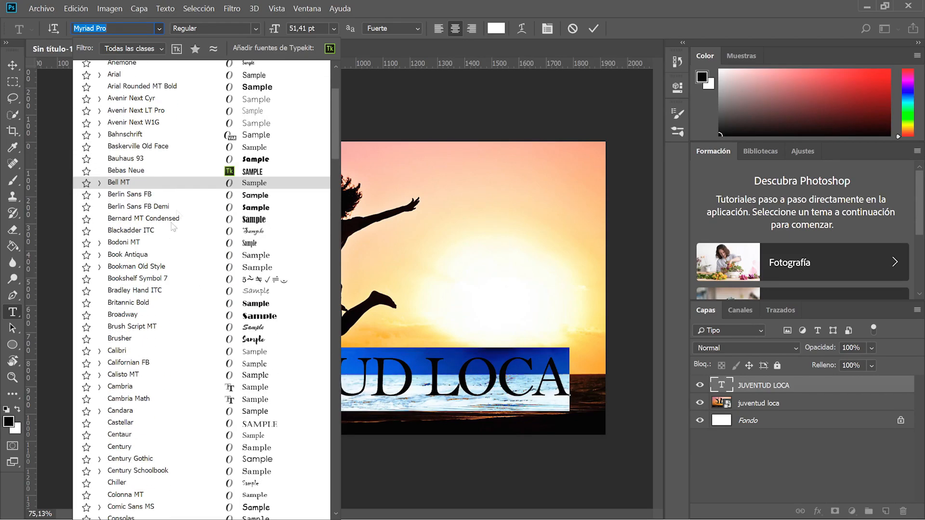
scroll(184, 200, down, 2)
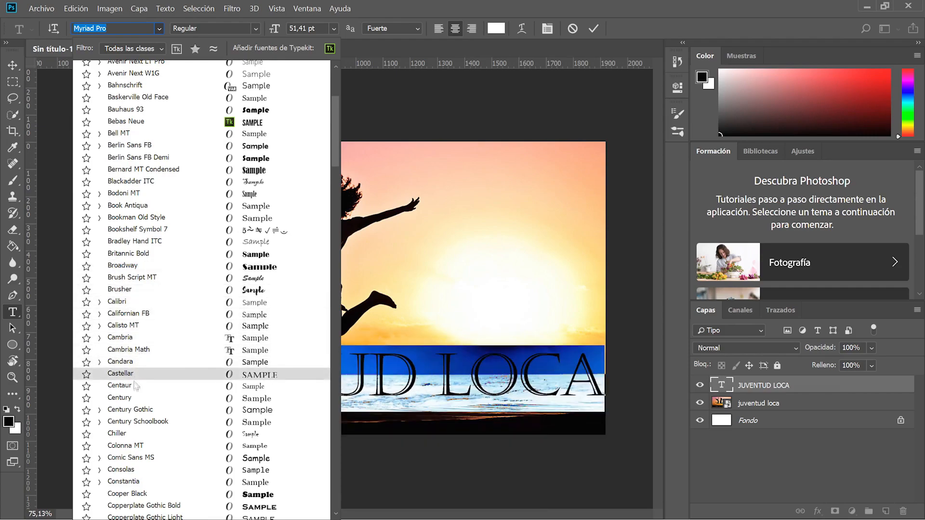
scroll(133, 405, up, 5)
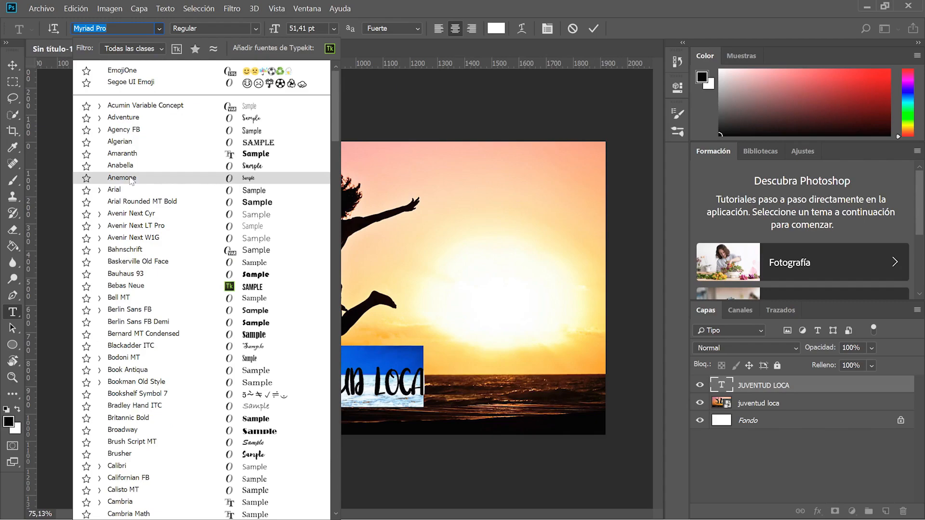
click(130, 180)
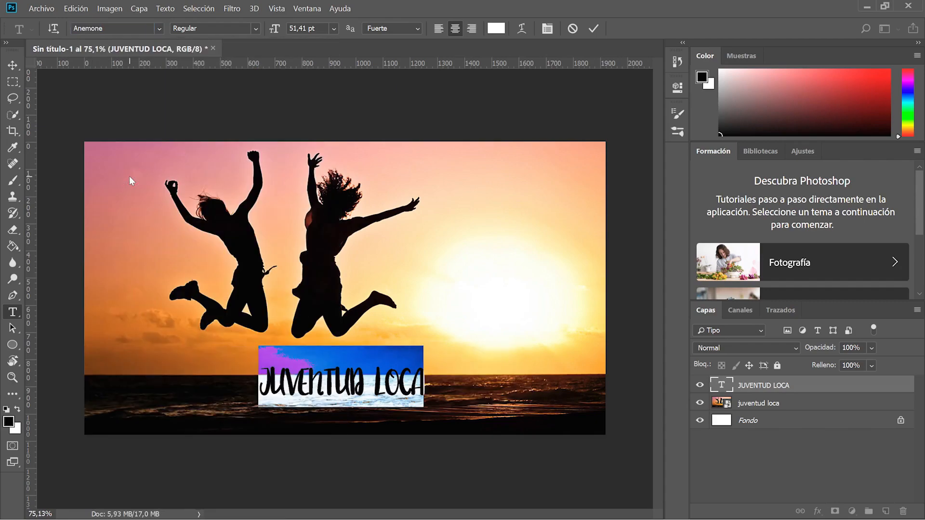
Preview the white Anemone lettering and reselect the whole headline line.
click(380, 386)
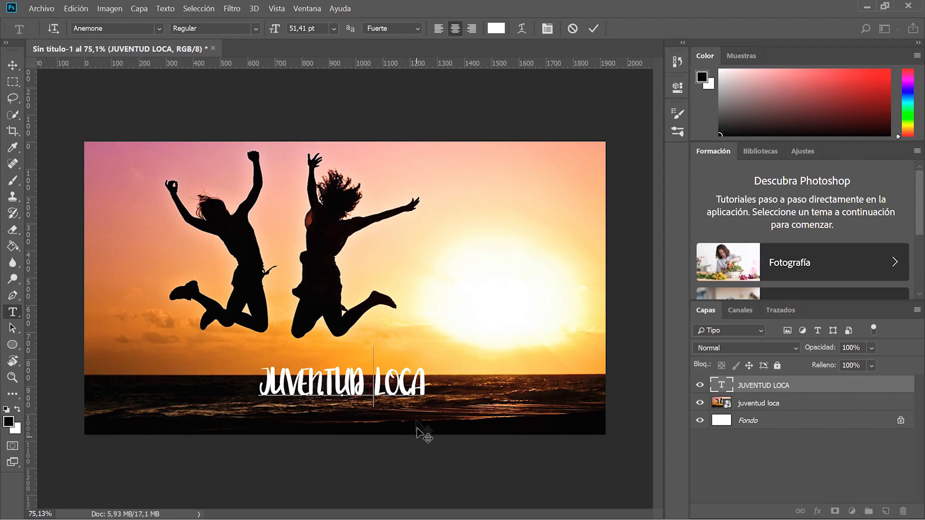
triple_click(385, 381)
click(305, 380)
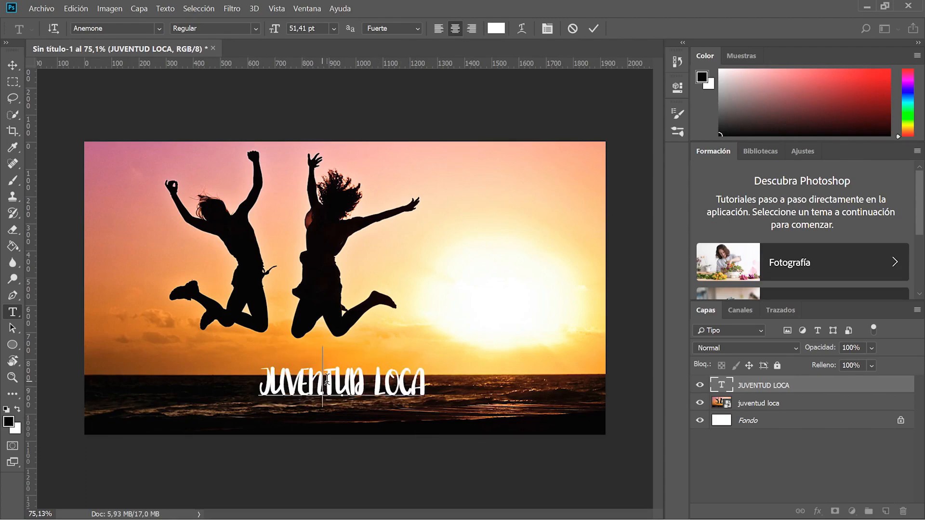
double_click(326, 379)
triple_click(327, 380)
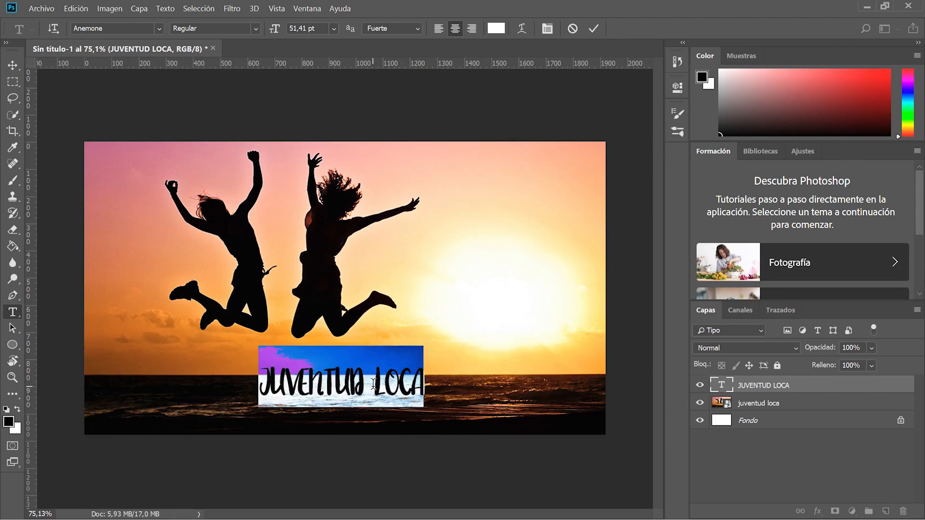
click(374, 384)
triple_click(375, 383)
Show the Carácter panel from the Ventana menu, ending on character settings.
click(307, 8)
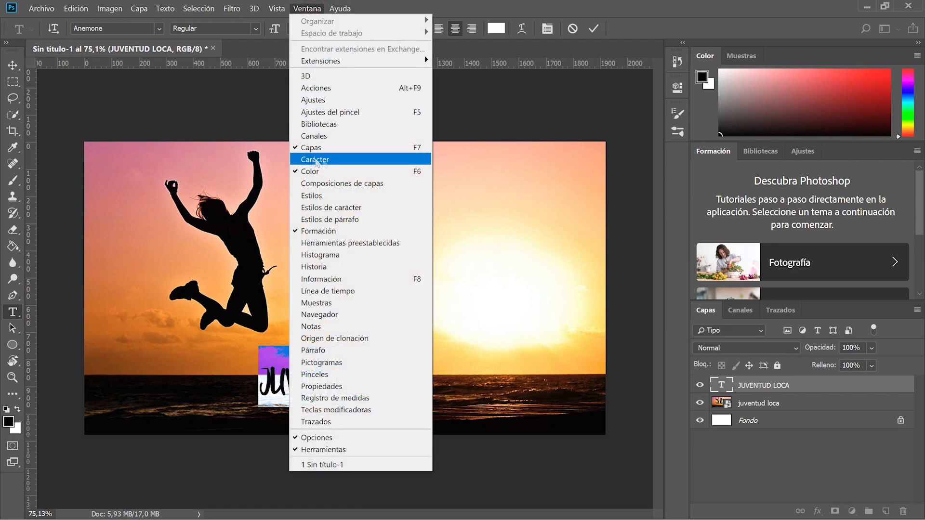
click(325, 162)
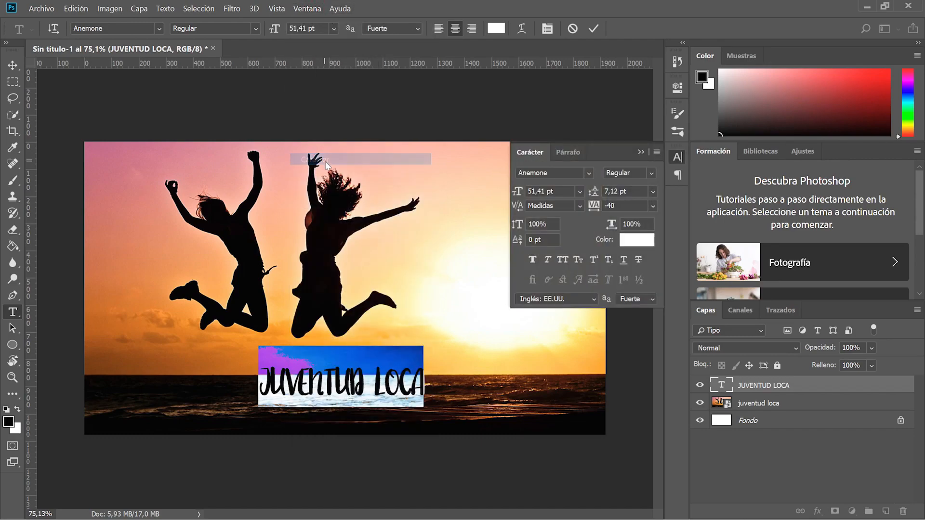
click(536, 152)
click(564, 155)
click(549, 155)
click(564, 155)
click(544, 153)
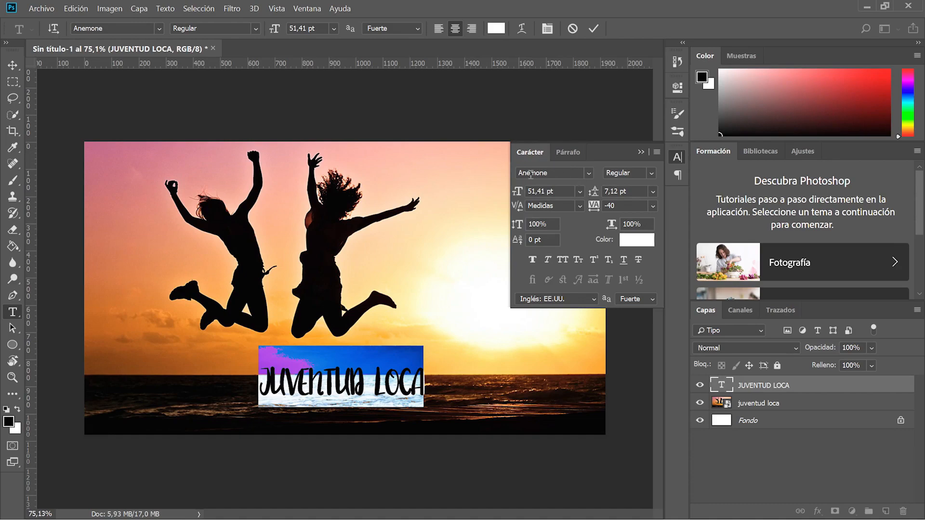
Keep Anemone Regular and scrub the font size up to 87,41 pt.
click(651, 173)
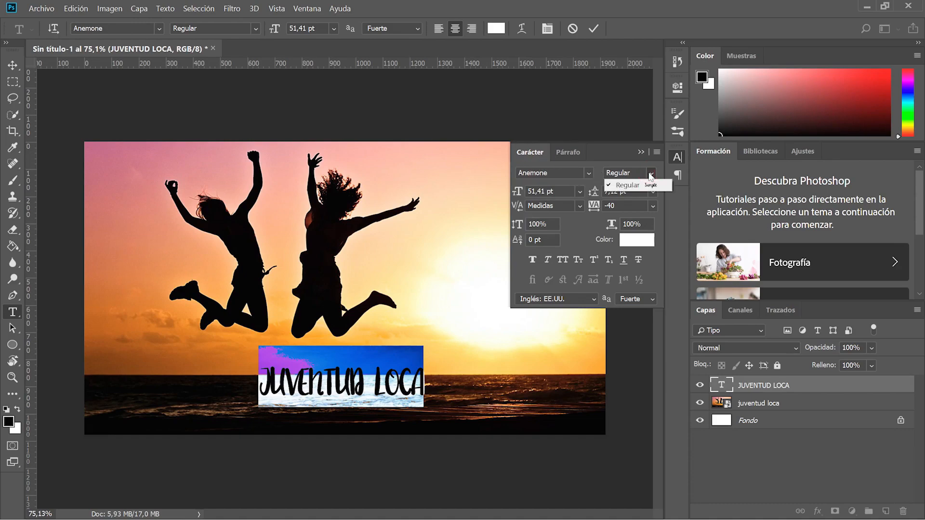
click(652, 175)
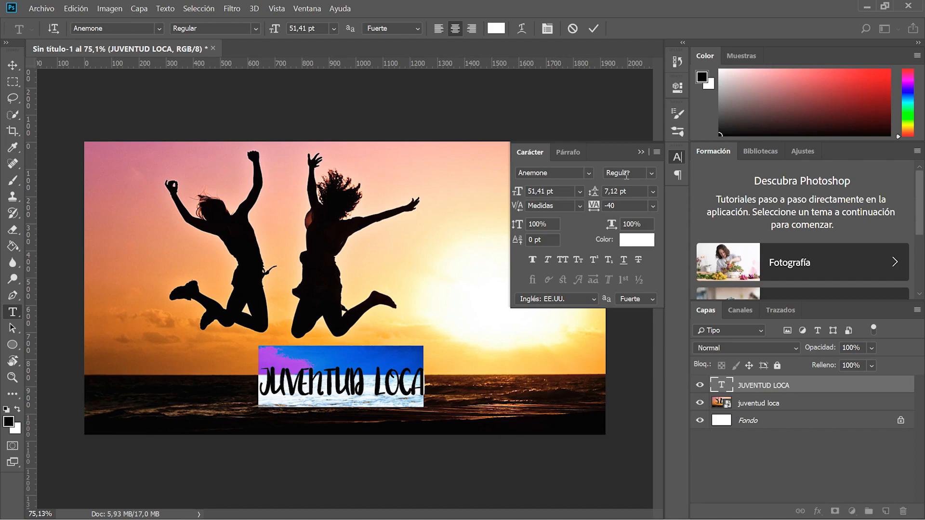
drag(518, 193, 526, 194)
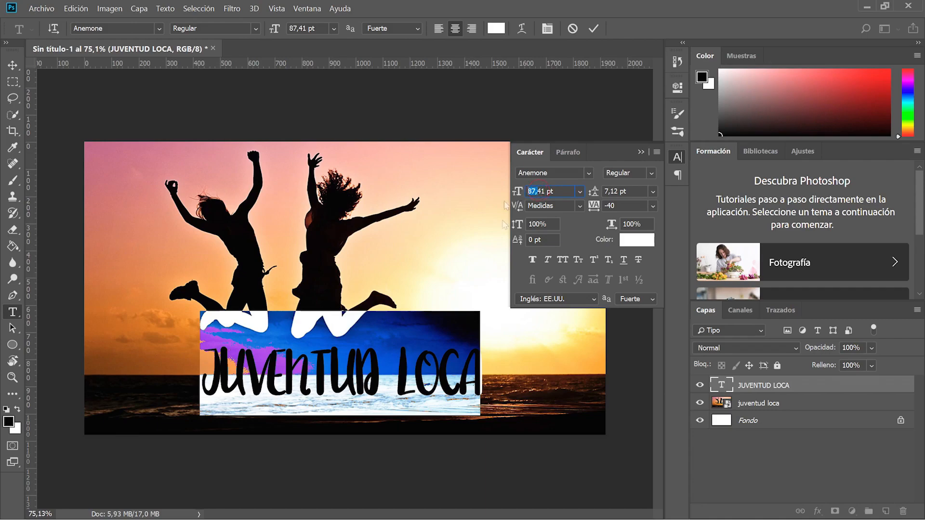
drag(552, 191, 587, 195)
click(580, 192)
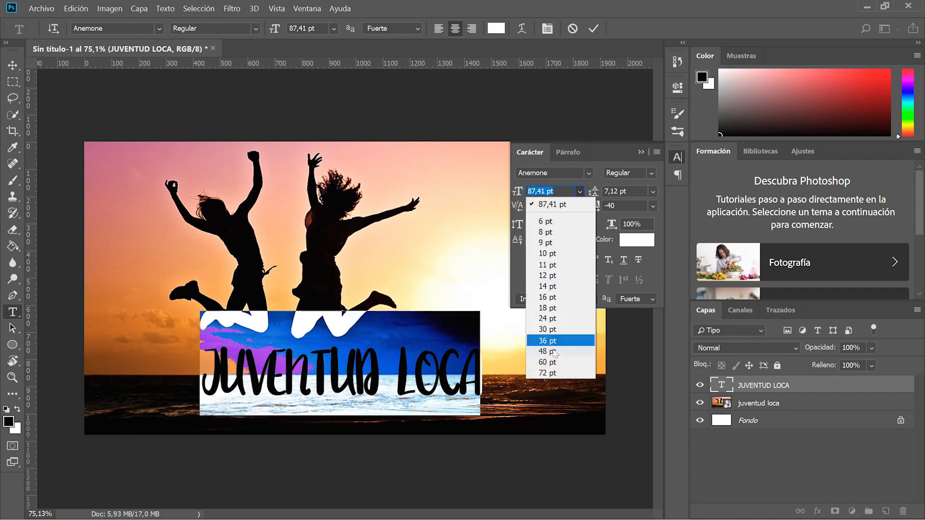
click(580, 191)
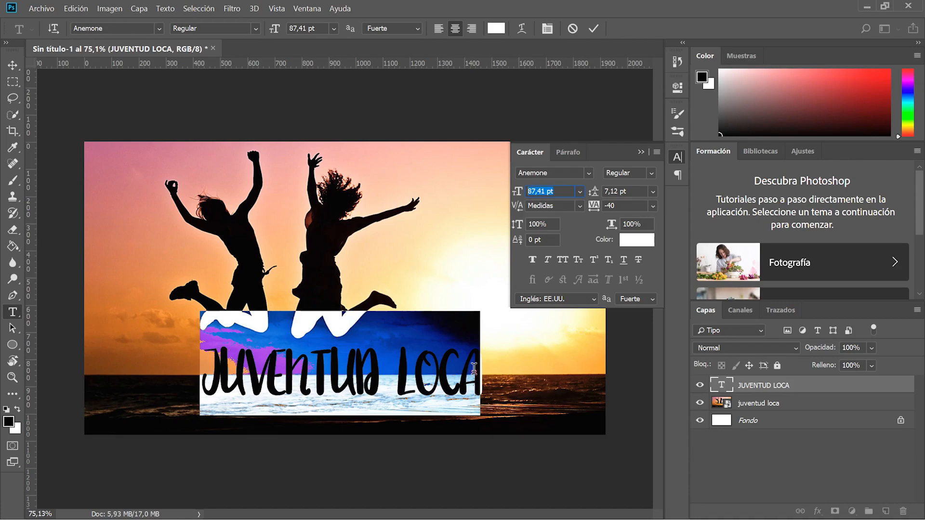
click(477, 370)
Add a test line 'QUE TAL LOCA', set leading to 50,12 pt, then delete that line.
key(Return)
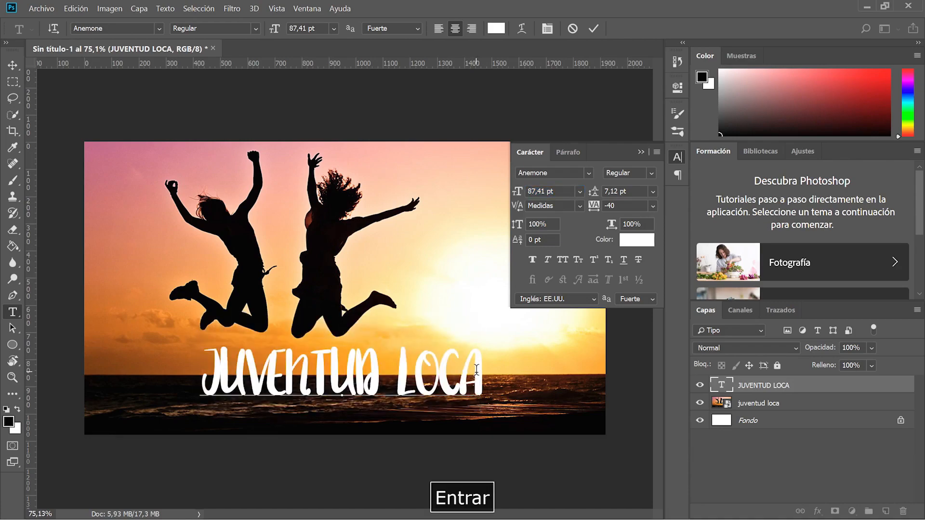
text(QUE TAL LOCA)
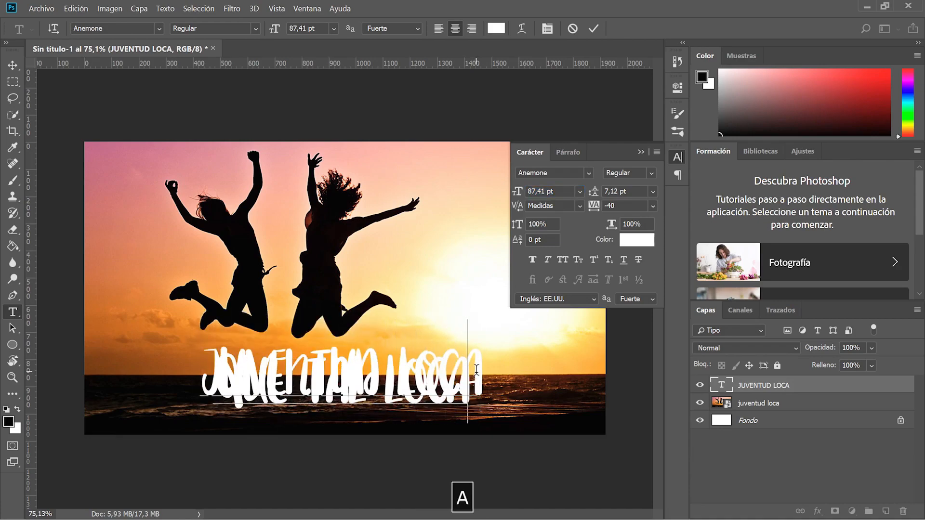
key(ctrl+a)
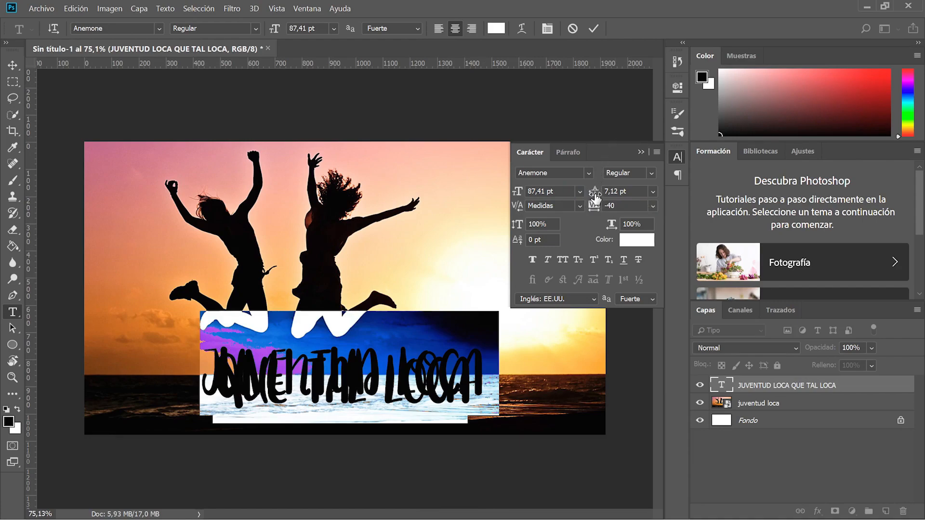
drag(595, 197, 623, 195)
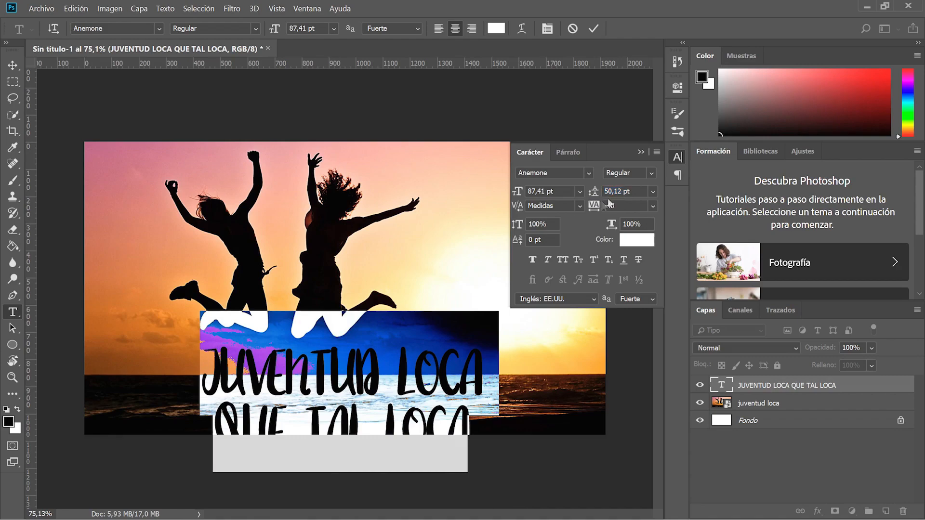
click(431, 398)
drag(471, 417, 1, 395)
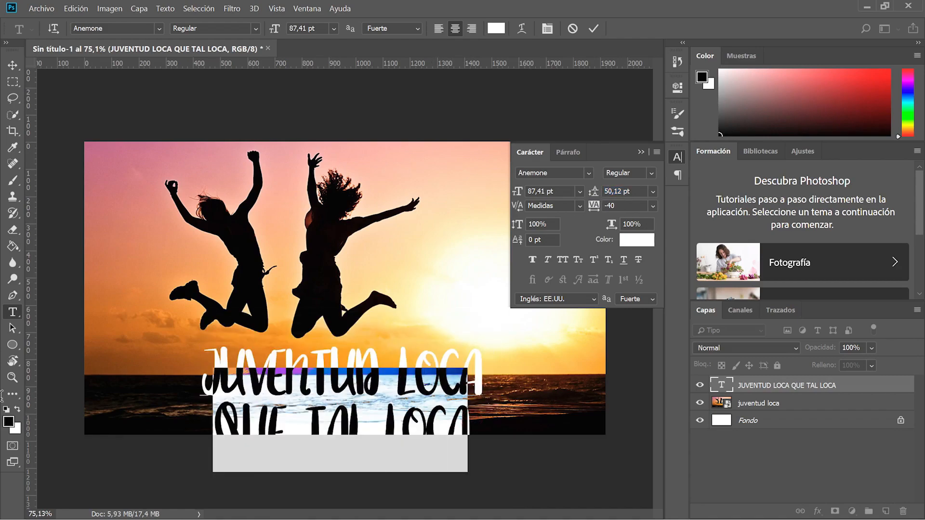
key(Delete)
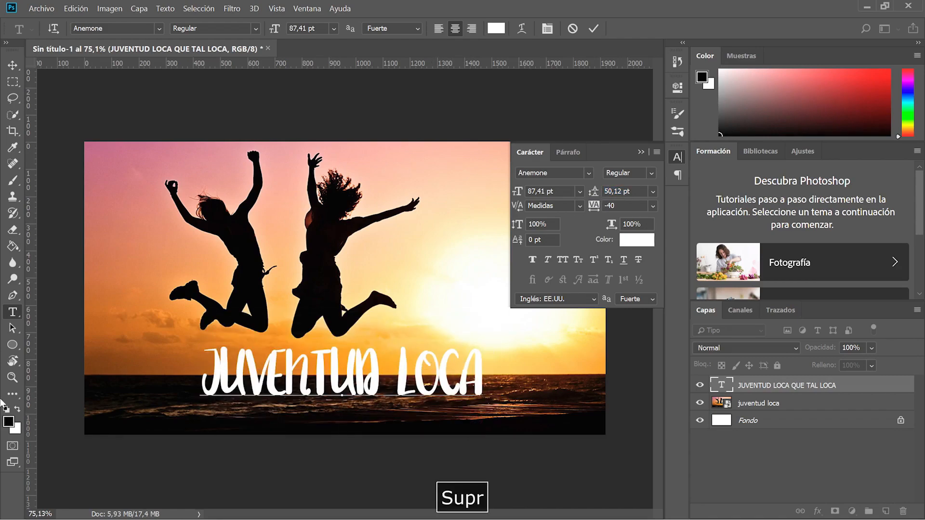
Remove the empty line, reselect JUVENTUD LOCA and set its tracking to 60.
key(BackSpace)
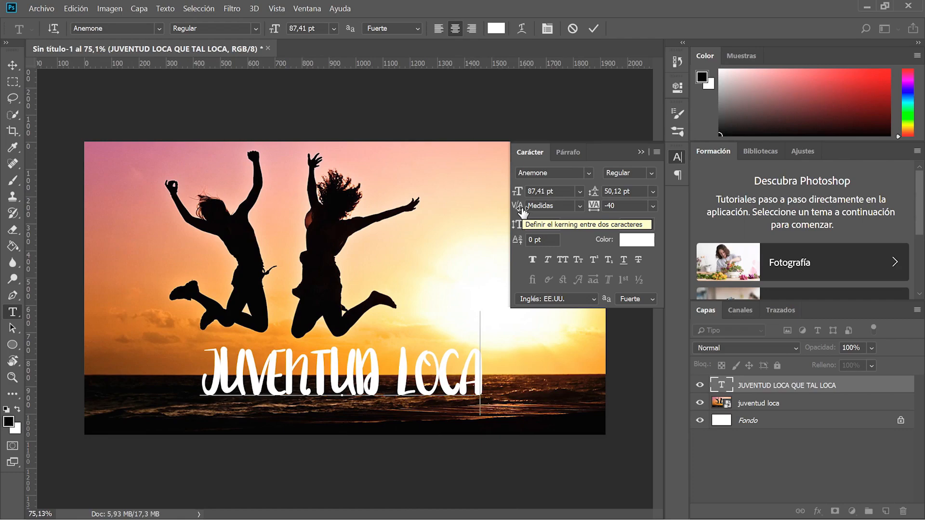
triple_click(449, 366)
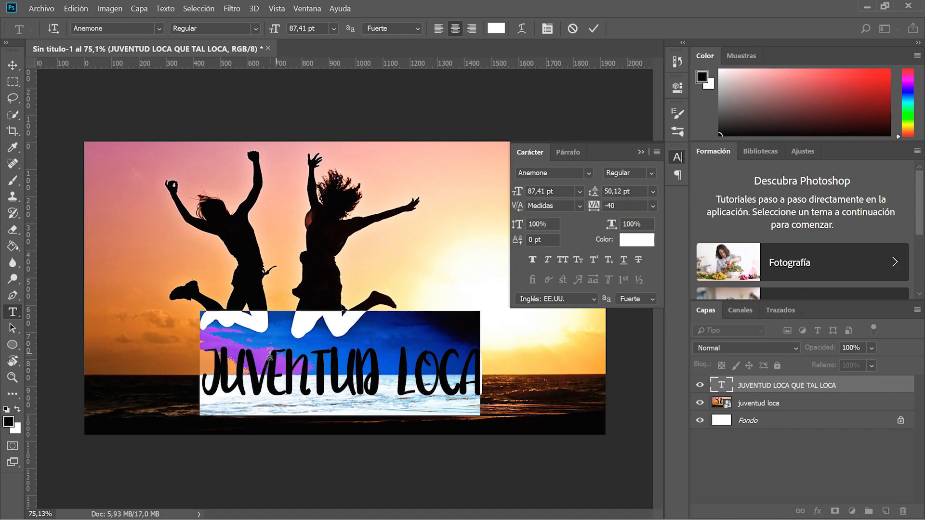
triple_click(283, 368)
triple_click(336, 364)
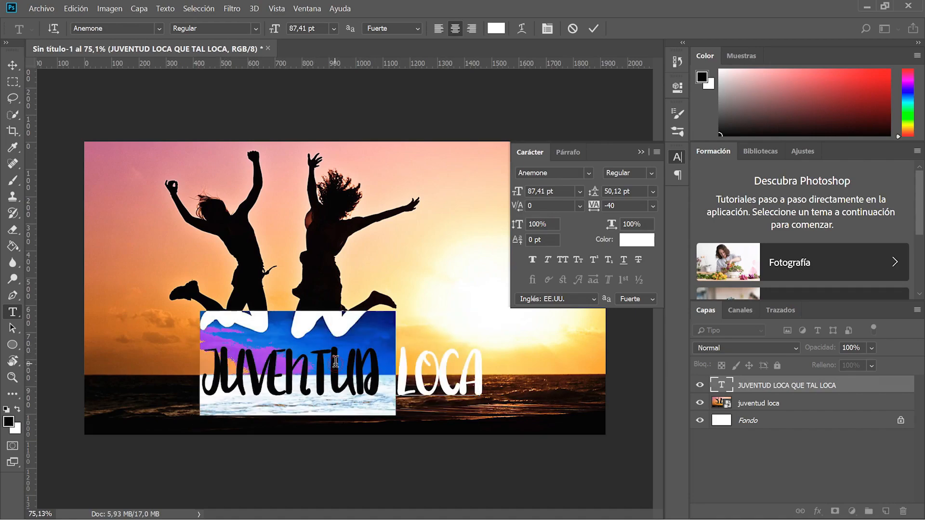
triple_click(335, 365)
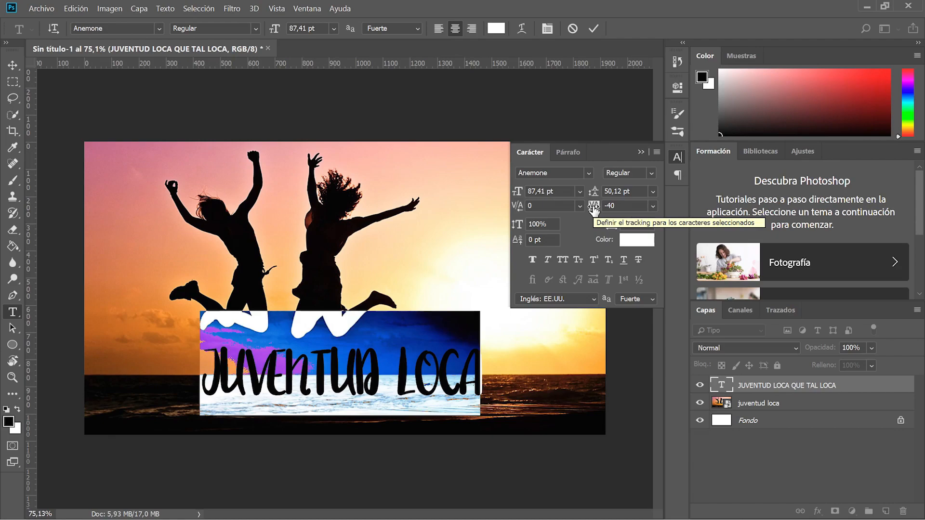
drag(594, 209, 596, 210)
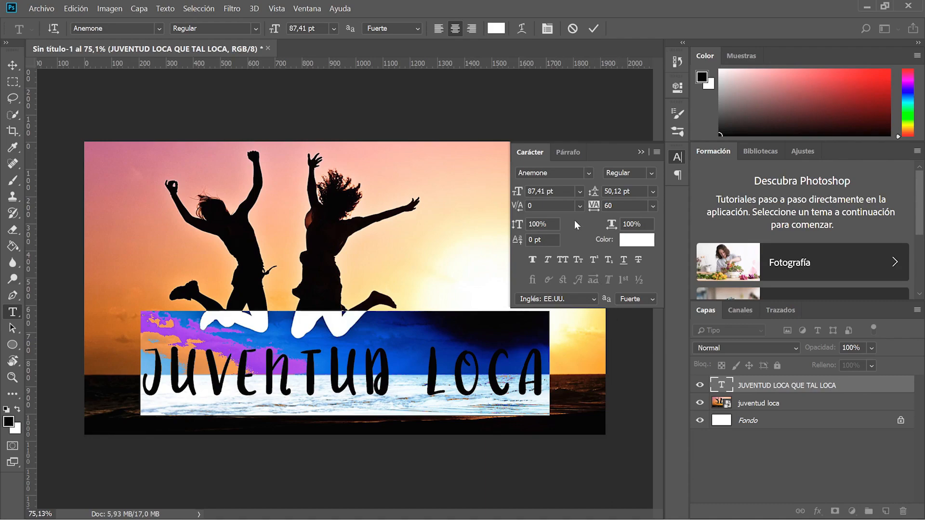
Try 106% vertical and 84% horizontal scale, then reset both scales to 100%.
drag(518, 227, 533, 229)
drag(611, 225, 606, 227)
click(631, 224)
text(100)
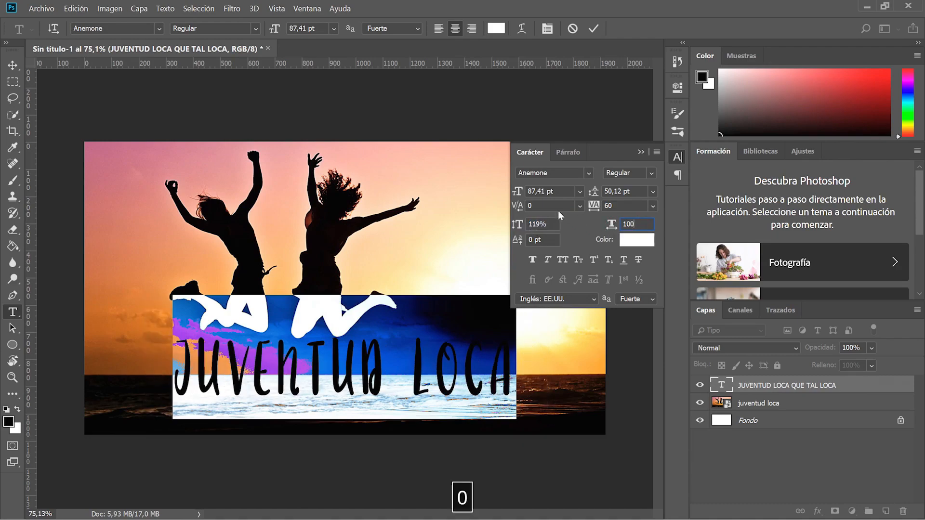
key(shift+Tab)
text(100)
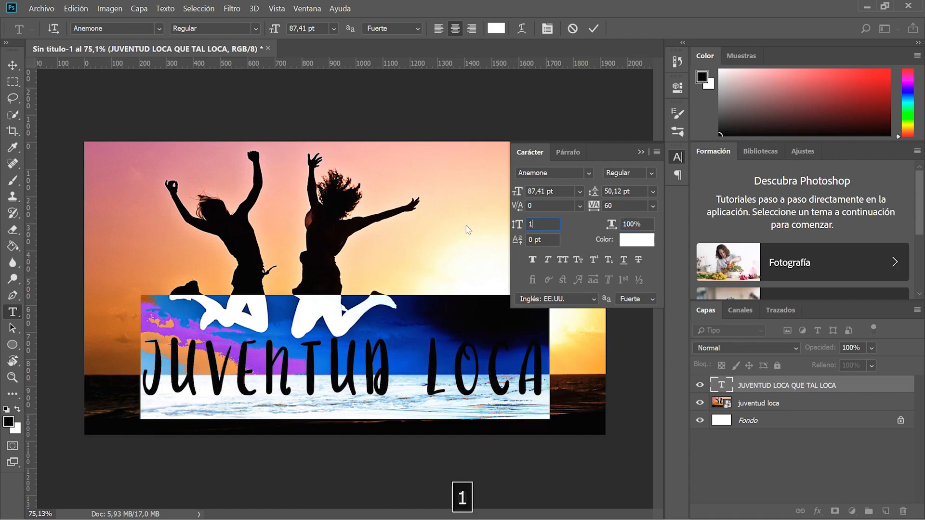
click(516, 225)
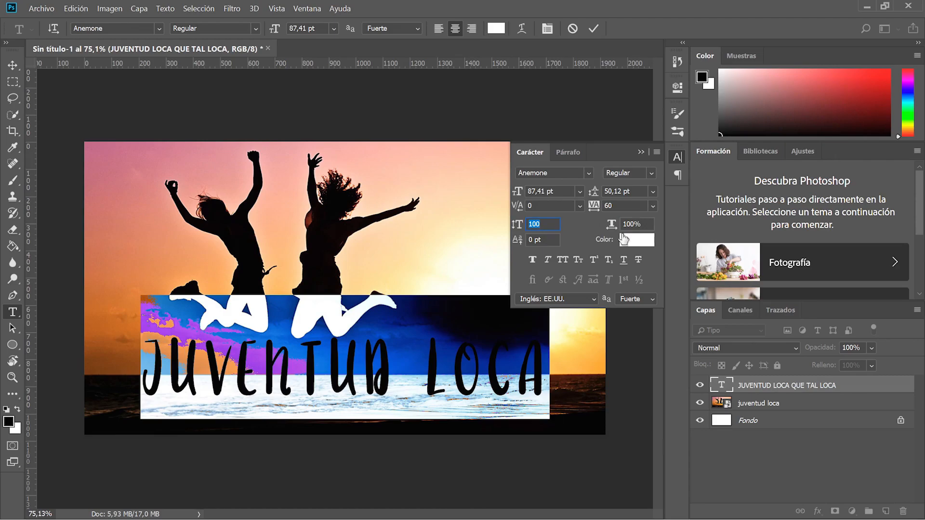
click(624, 240)
Set the title text colour to white and collapse the Carácter panel.
drag(622, 236, 550, 79)
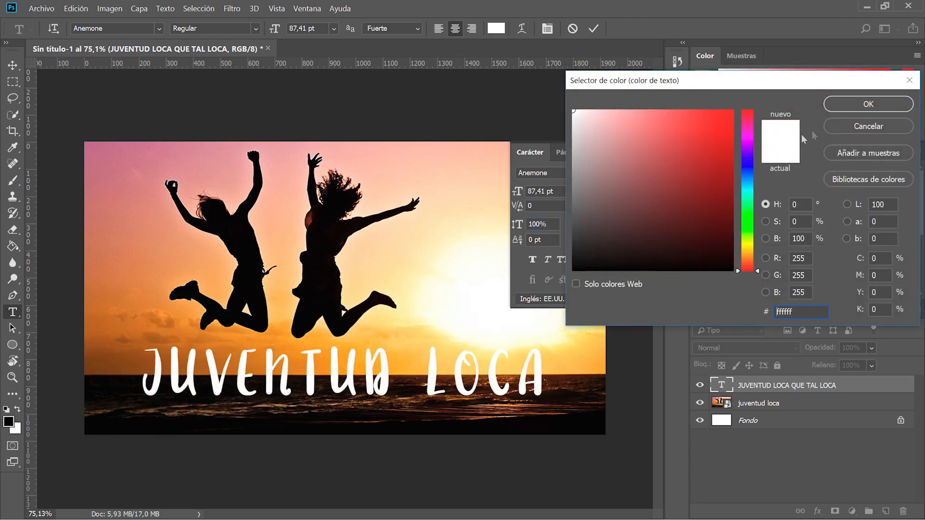
click(839, 105)
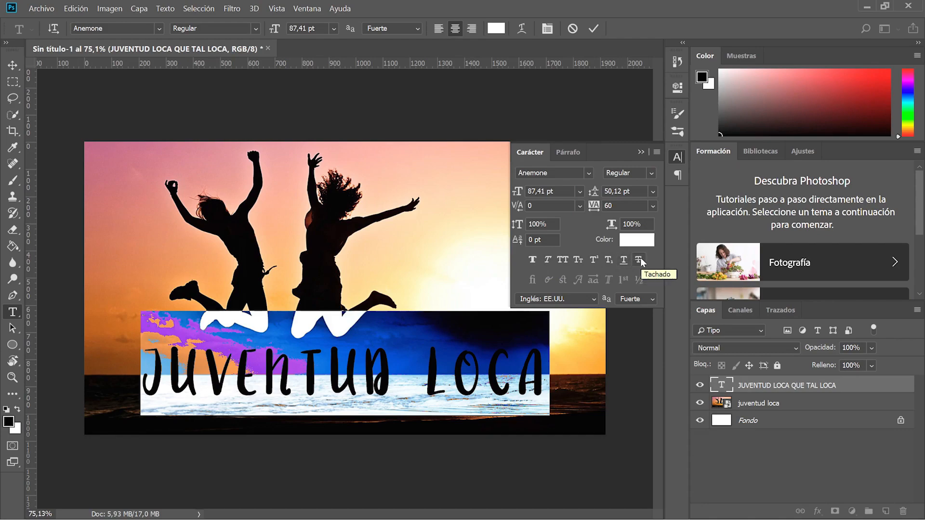
click(641, 153)
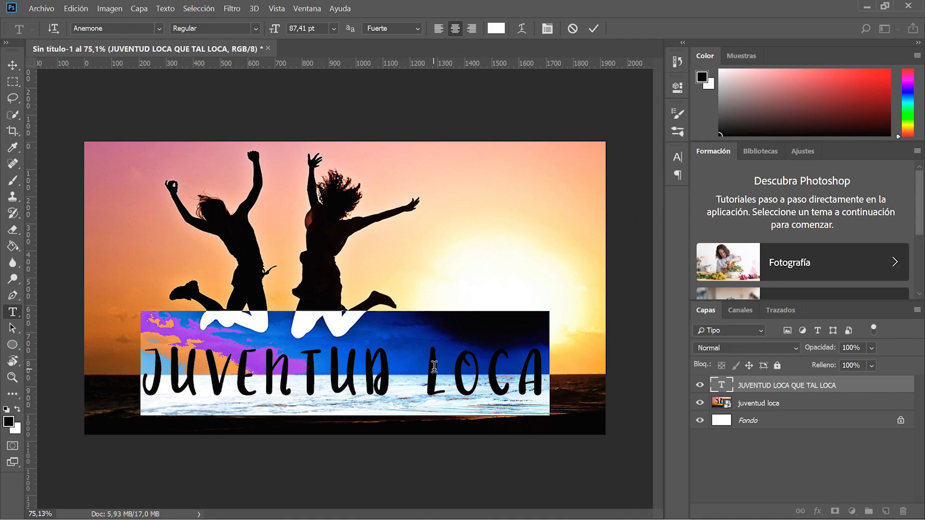
Preview the title without selection highlights, commit it and select the JUVENTUD LOCA layer.
key(ctrl+h)
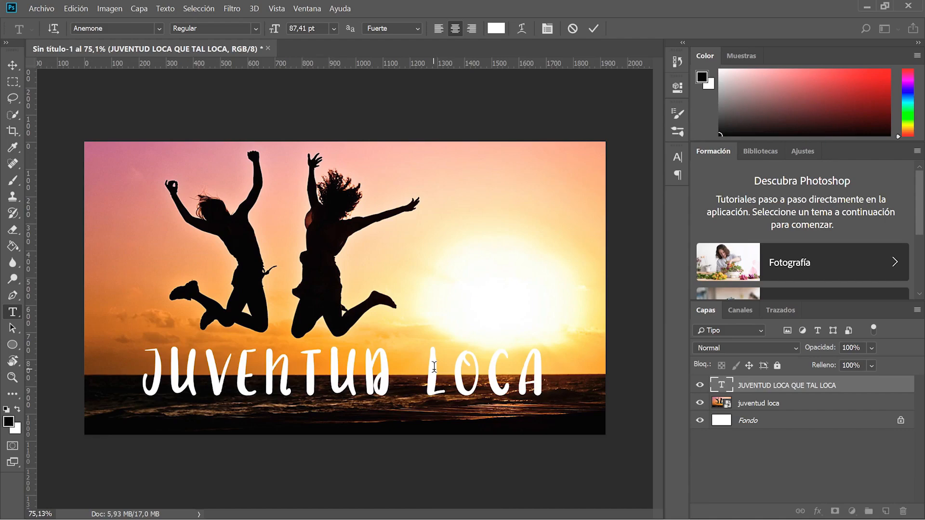
key(ctrl+h)
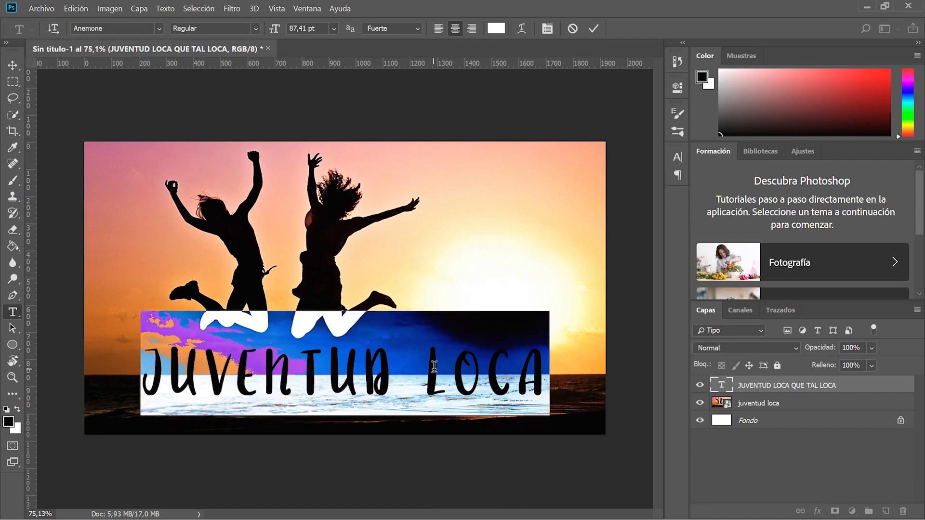
key(ctrl+h)
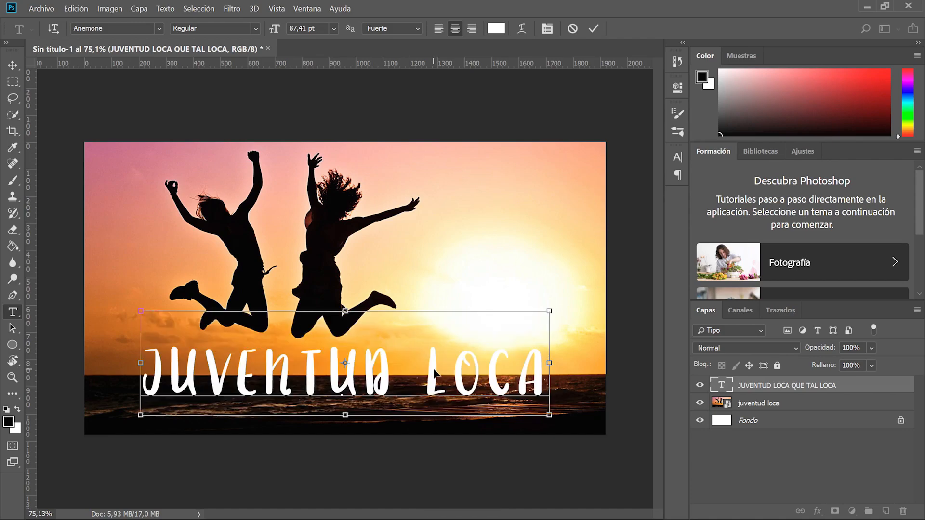
key(ctrl+h)
click(434, 366)
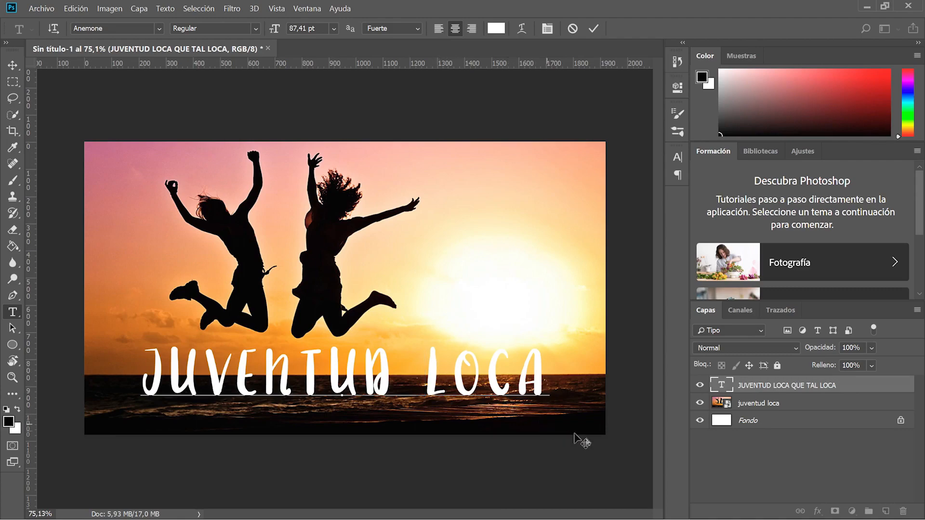
click(733, 476)
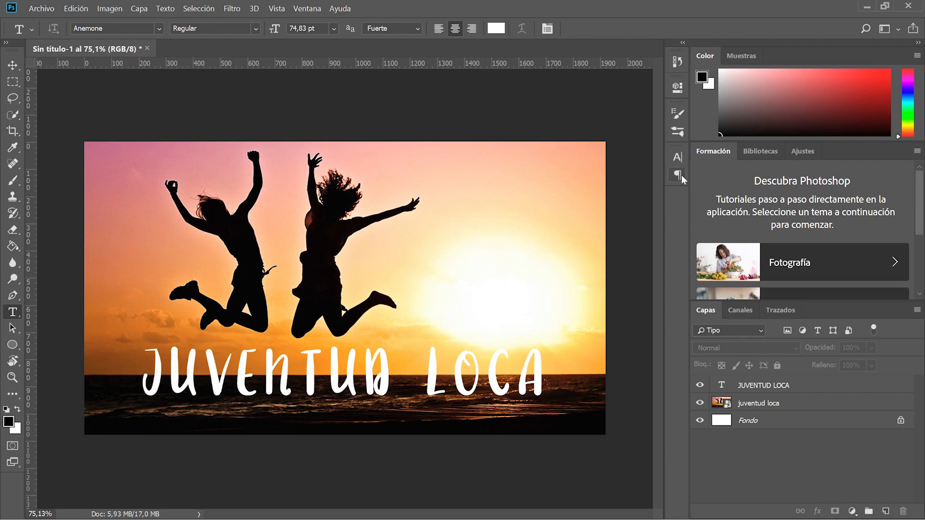
click(814, 385)
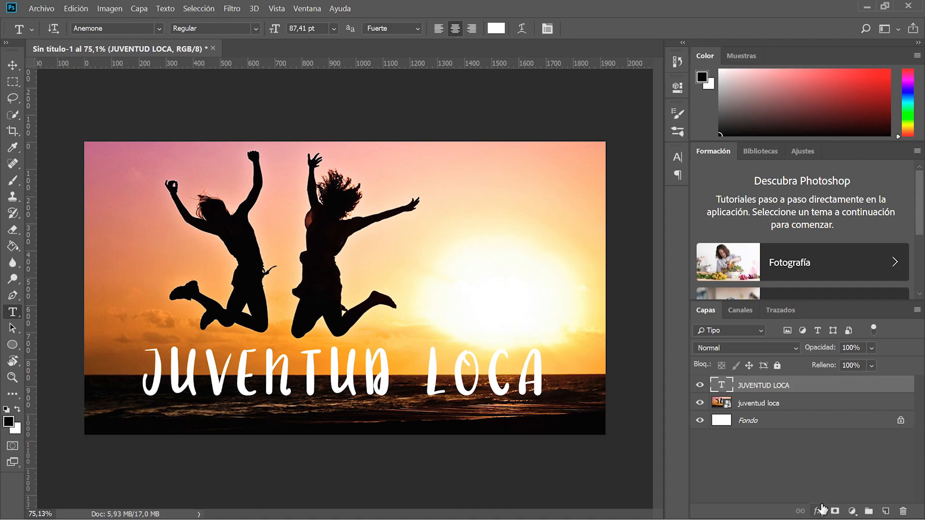
Try a first drop shadow on JUVENTUD LOCA, then reset the layer effects to defaults.
double_click(856, 389)
drag(369, 35, 369, 80)
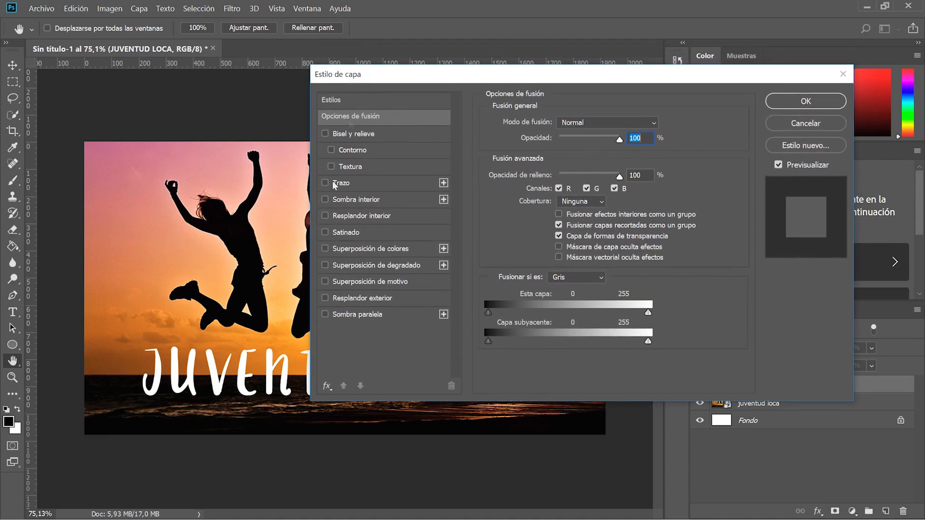
click(362, 314)
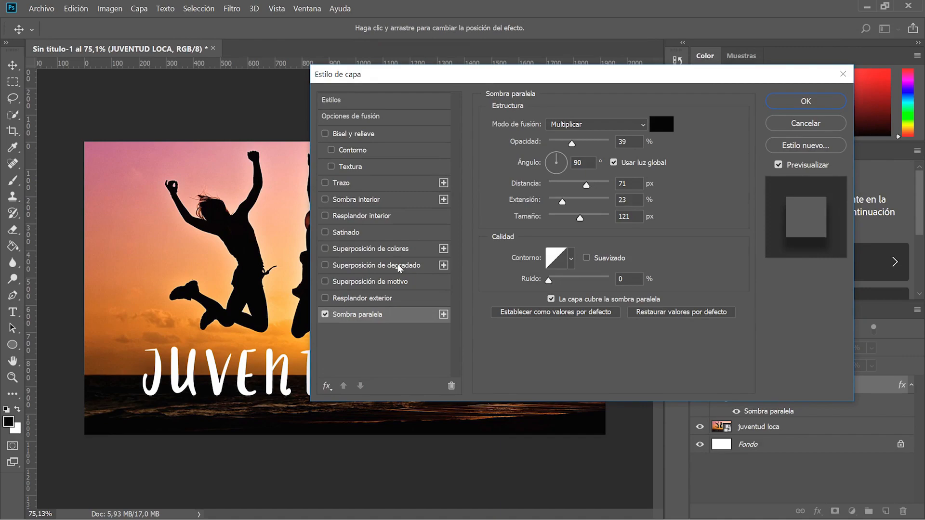
drag(232, 348, 228, 390)
drag(572, 144, 609, 142)
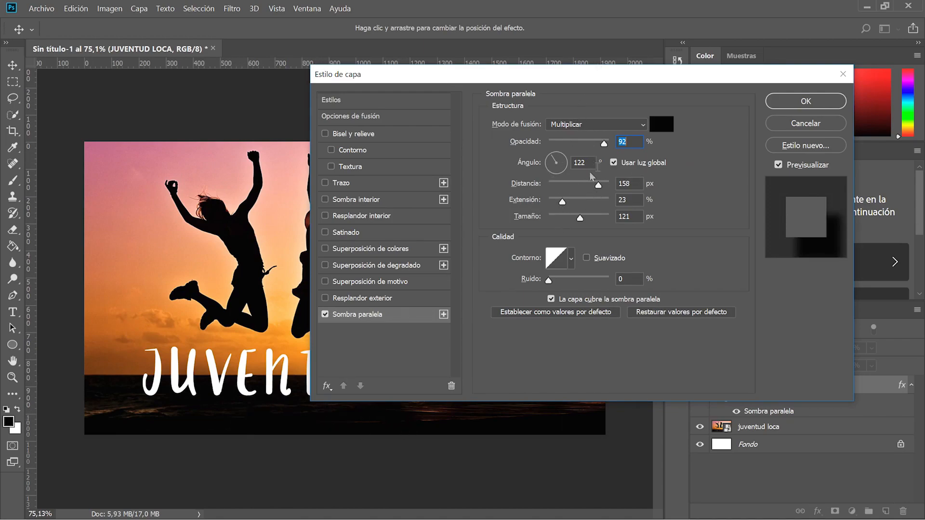
key(alt)
alt+click(801, 124)
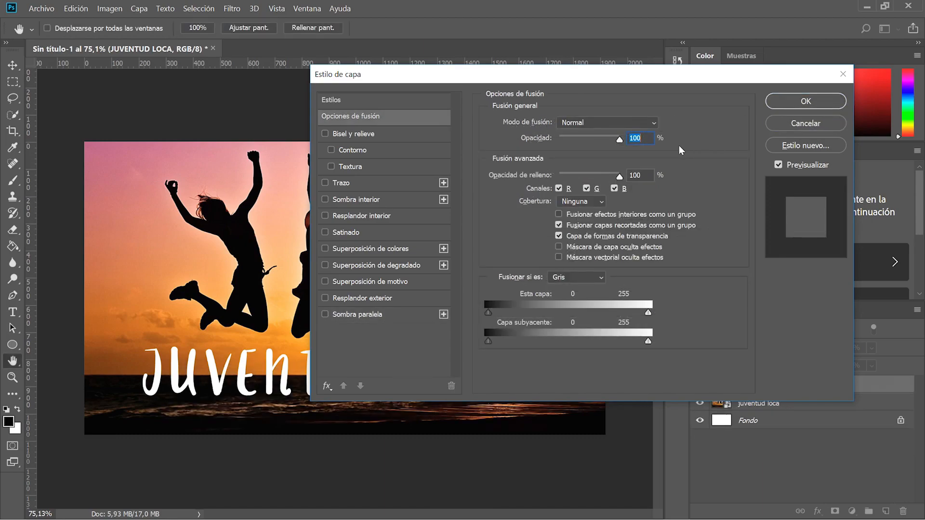
Set the drop shadow to 69% opacity, 5 px distance, 19 spread and 35 px size, and add a bevel.
click(387, 312)
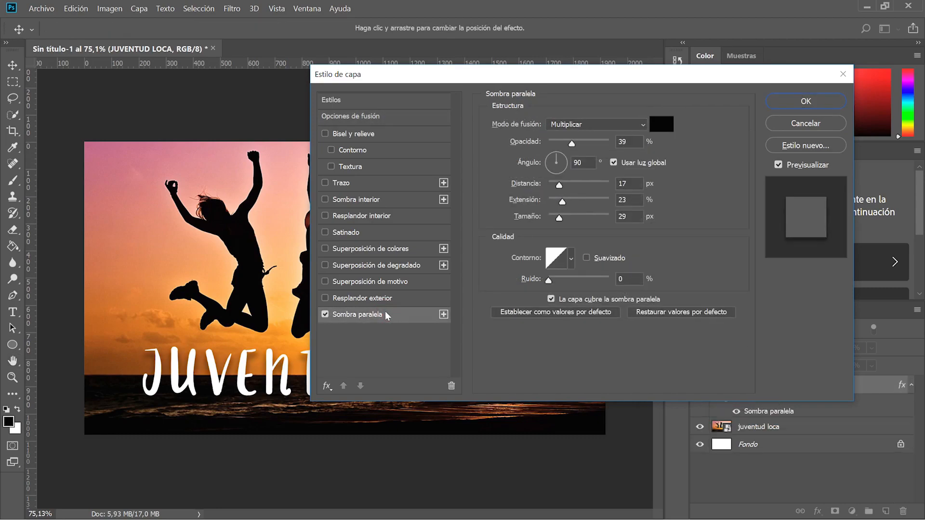
drag(585, 143, 588, 146)
mouse_move(559, 185)
mouse_down()
mouse_move(567, 185)
mouse_move(559, 186)
mouse_up()
drag(541, 77, 716, 90)
drag(718, 208, 708, 191)
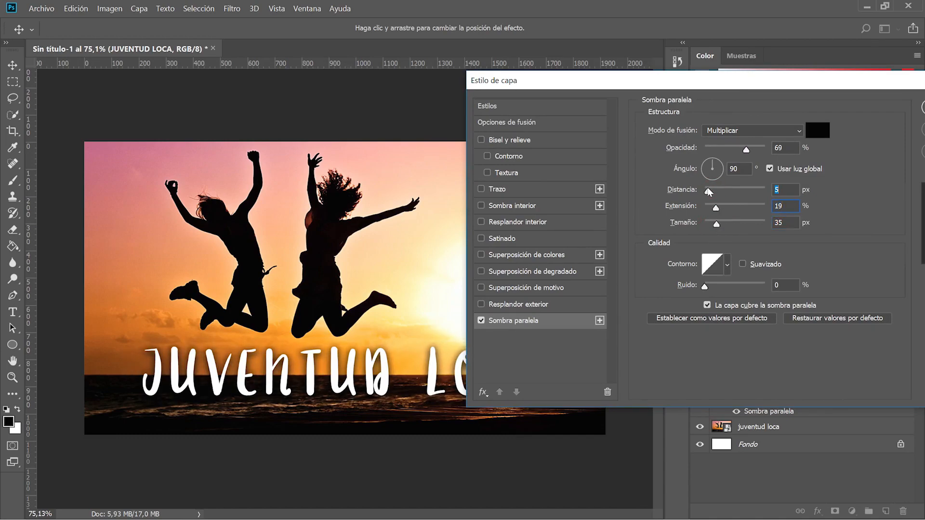
mouse_move(321, 370)
mouse_down()
mouse_move(318, 360)
mouse_move(321, 369)
mouse_up()
click(481, 141)
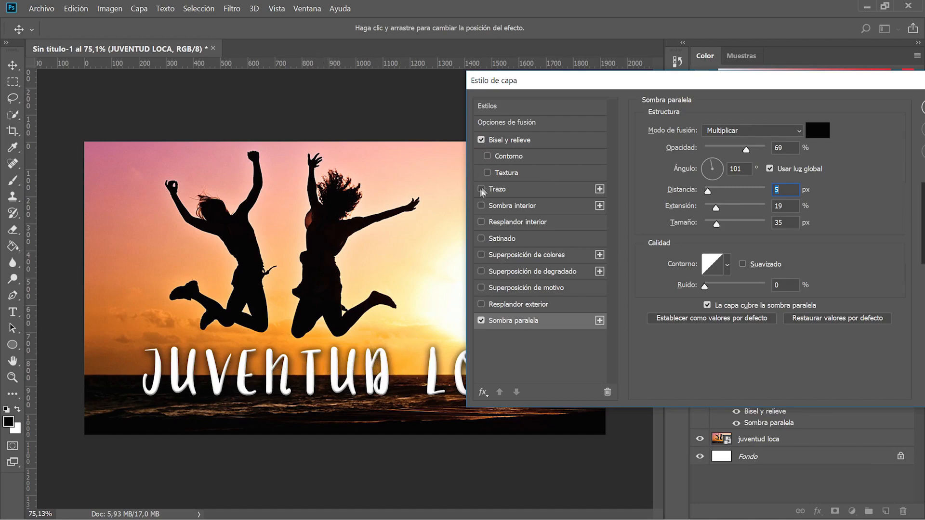
Drop the bevel and try a black 6 px outline stroke on the title.
click(481, 189)
click(482, 141)
click(482, 190)
click(482, 189)
click(529, 192)
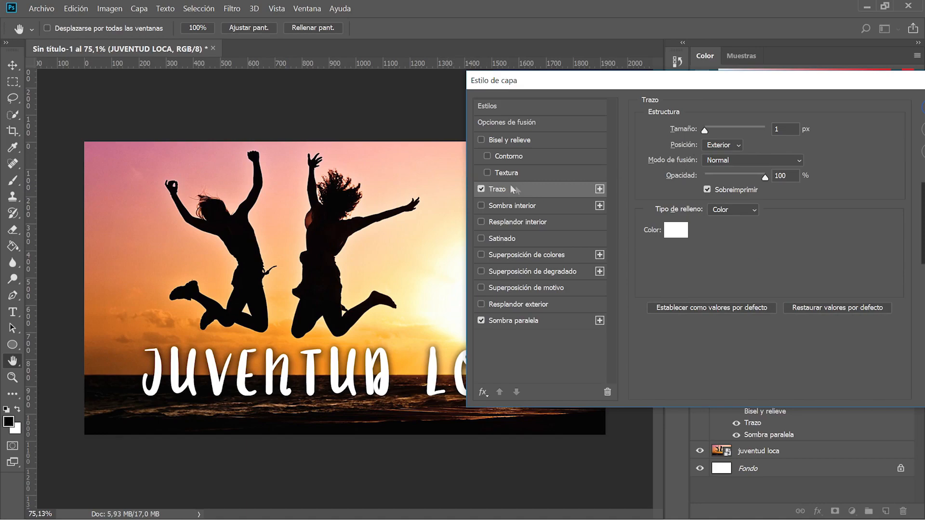
click(675, 230)
drag(612, 223, 574, 284)
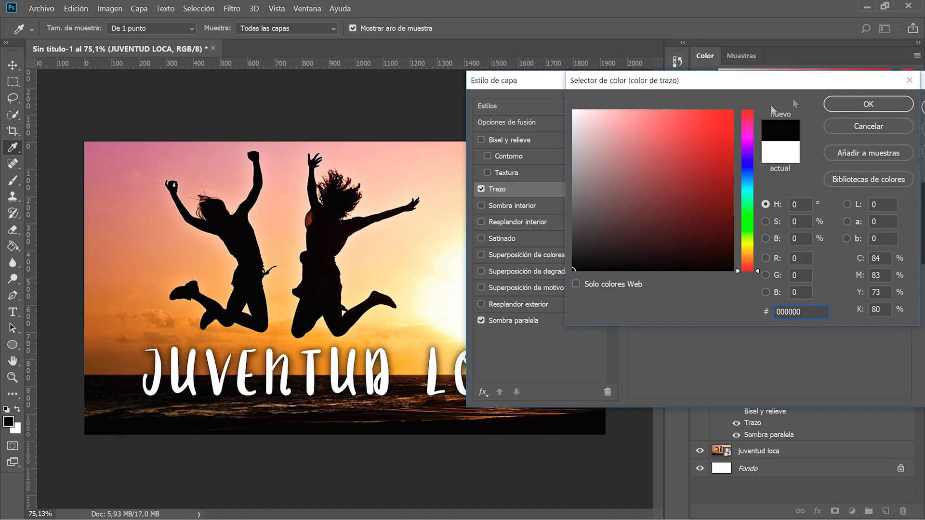
click(851, 102)
drag(705, 130, 708, 129)
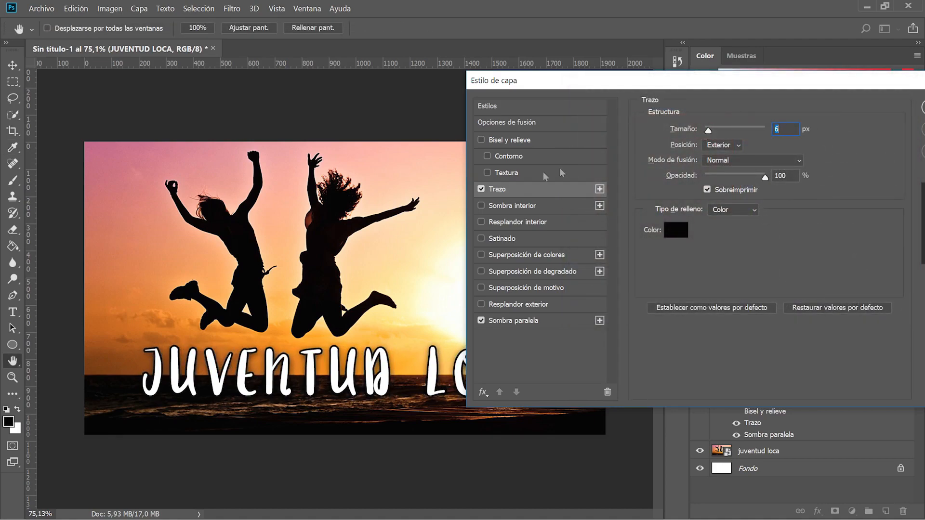
Test inner shadow, inner glow, stroke and bevel, leaving only the drop shadow enabled.
click(481, 189)
click(482, 205)
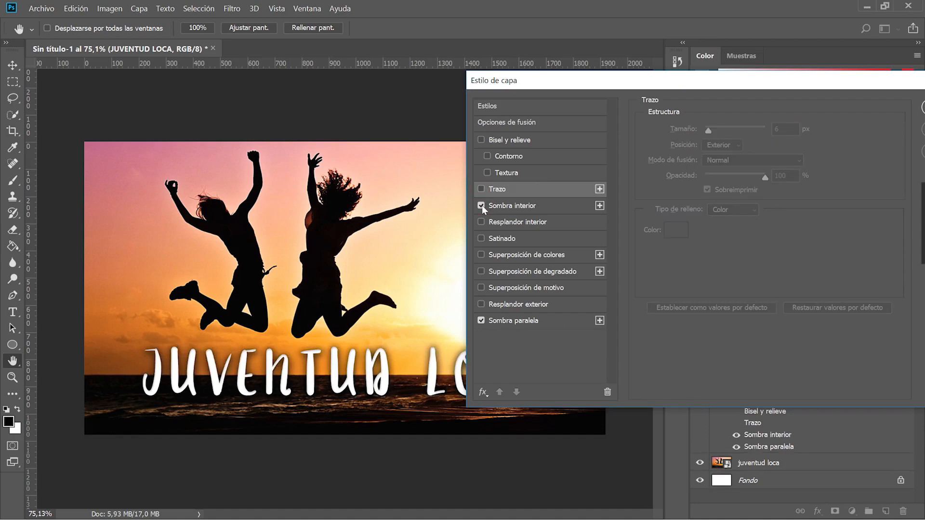
click(482, 205)
click(481, 222)
click(481, 222)
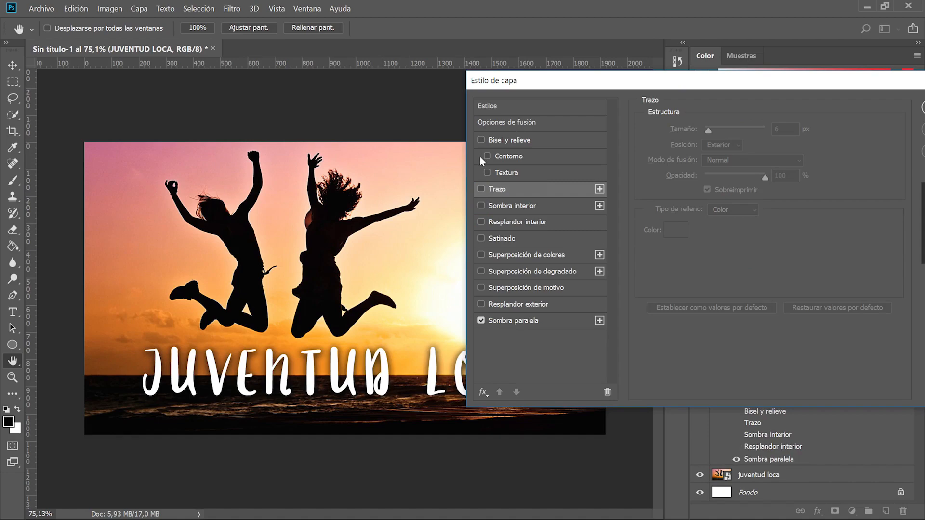
click(483, 190)
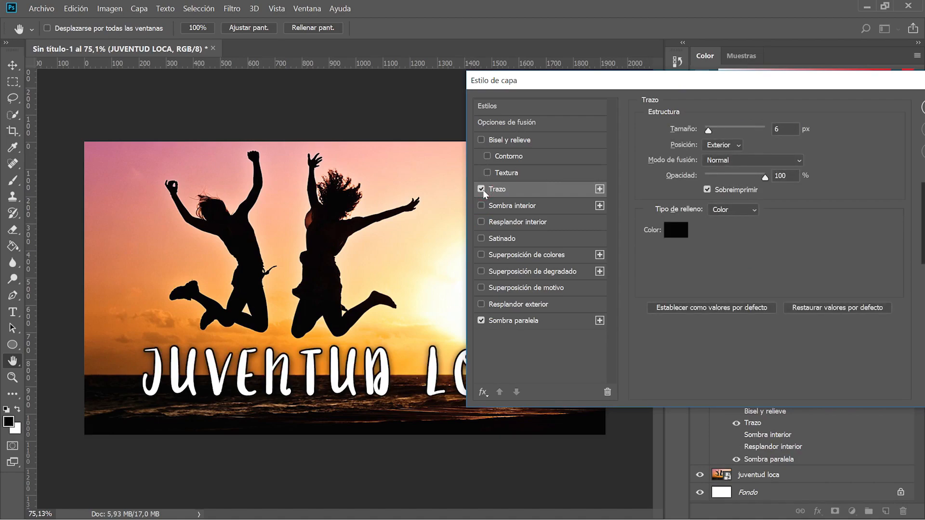
click(481, 189)
click(482, 140)
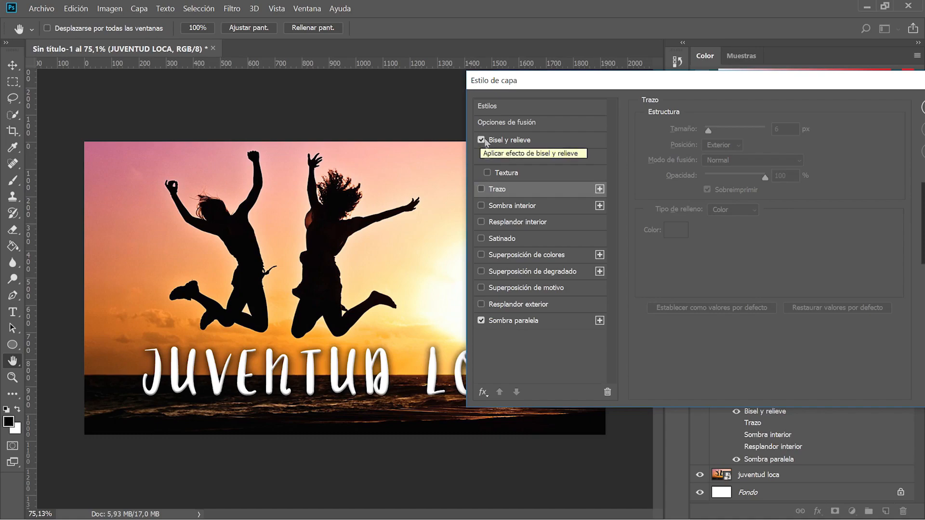
click(481, 140)
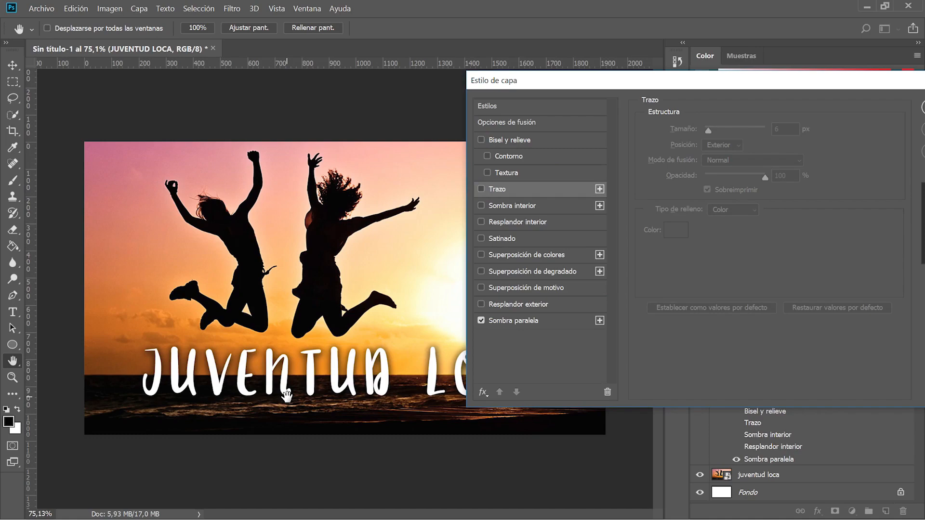
Move the Layer Style window aside and zoom in and out to check the title.
drag(534, 81, 669, 70)
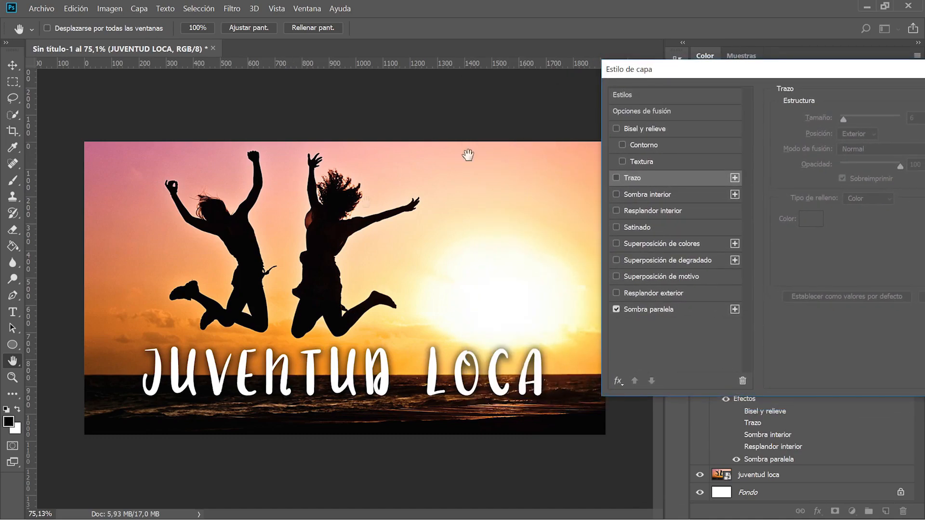
scroll(276, 349, down, 5)
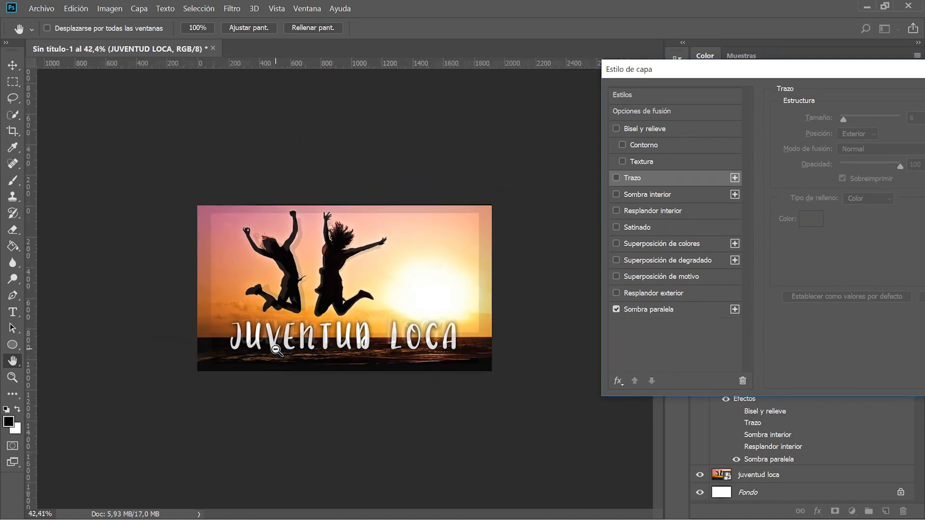
scroll(312, 348, down, 4)
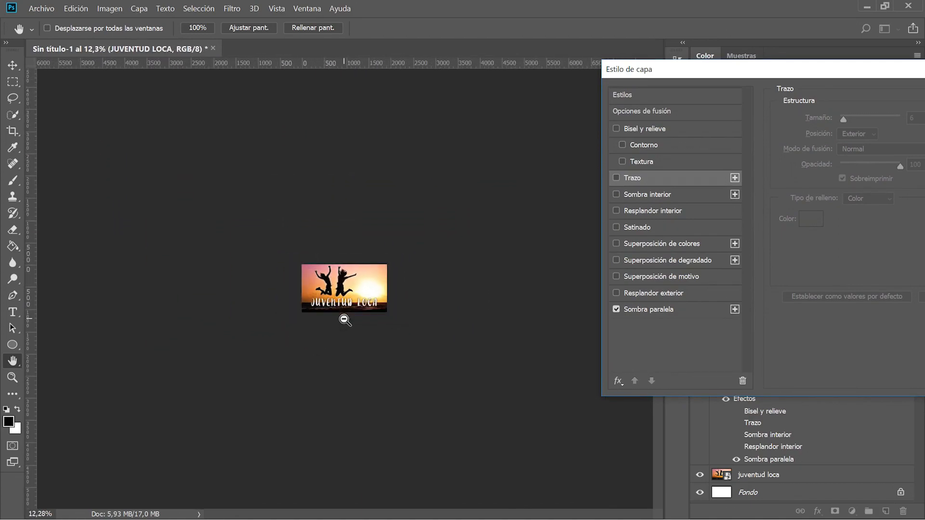
scroll(352, 311, down, 1)
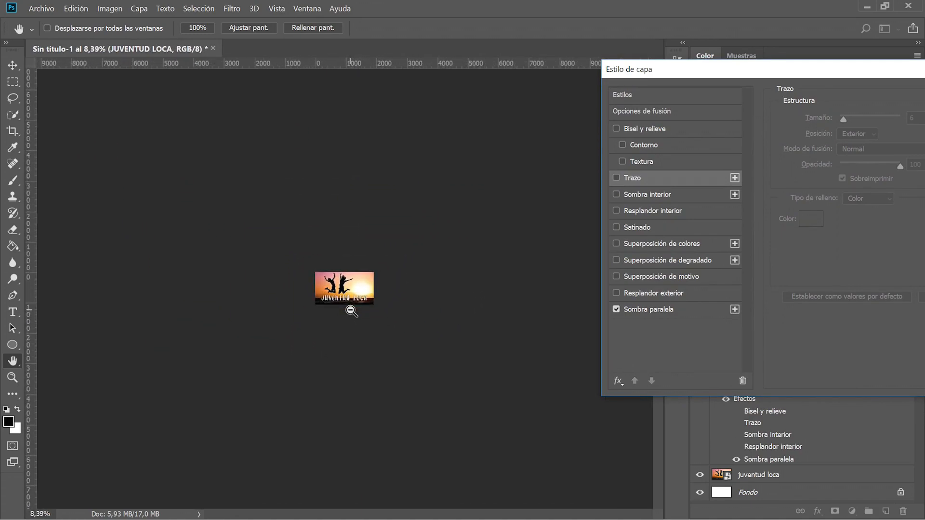
scroll(351, 310, up, 1)
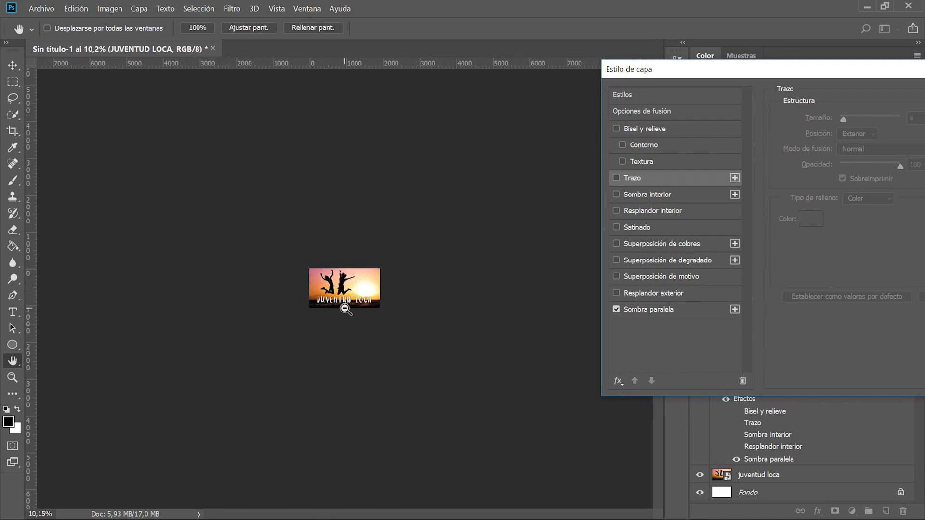
scroll(345, 309, up, 5)
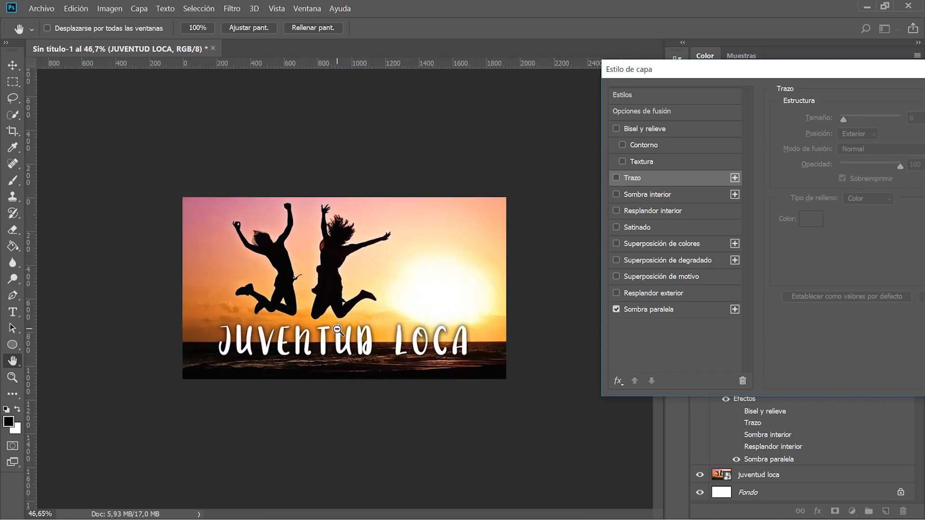
scroll(338, 330, up, 1)
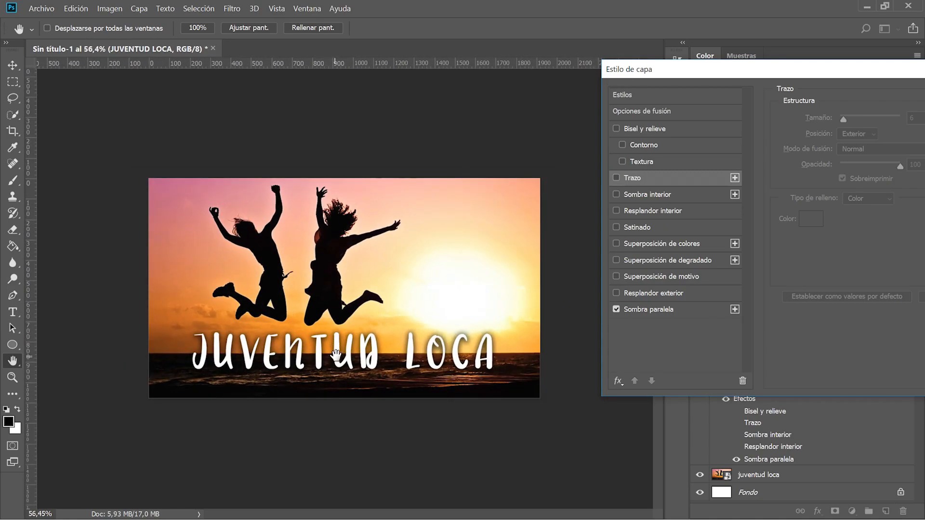
scroll(325, 365, down, 1)
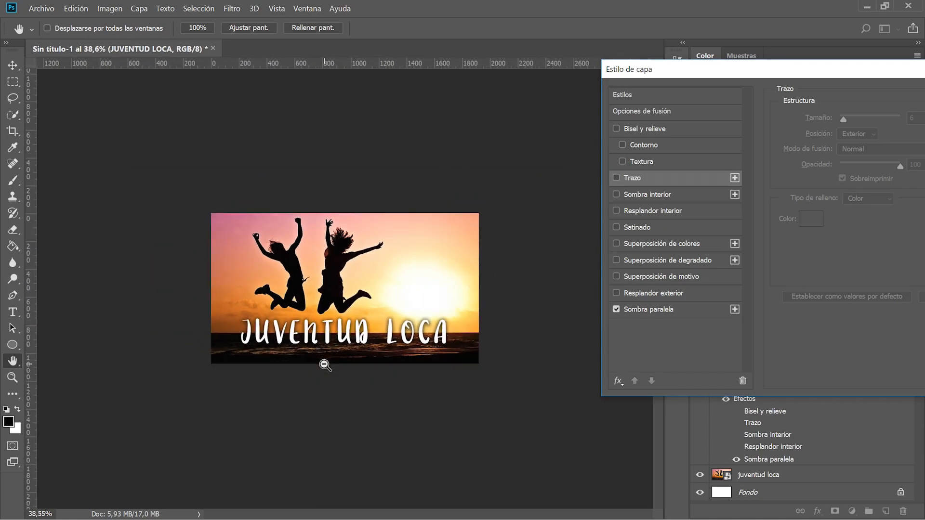
scroll(325, 366, up, 3)
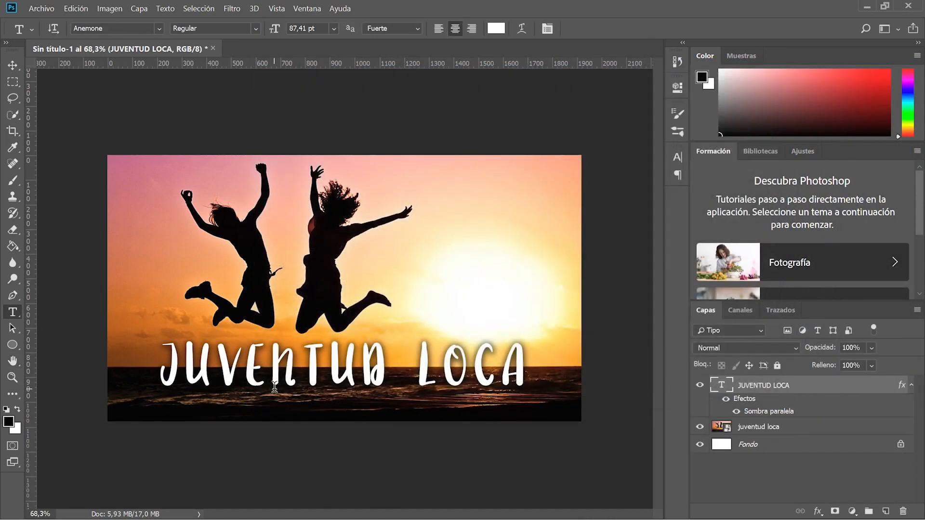
scroll(275, 385, down, 6)
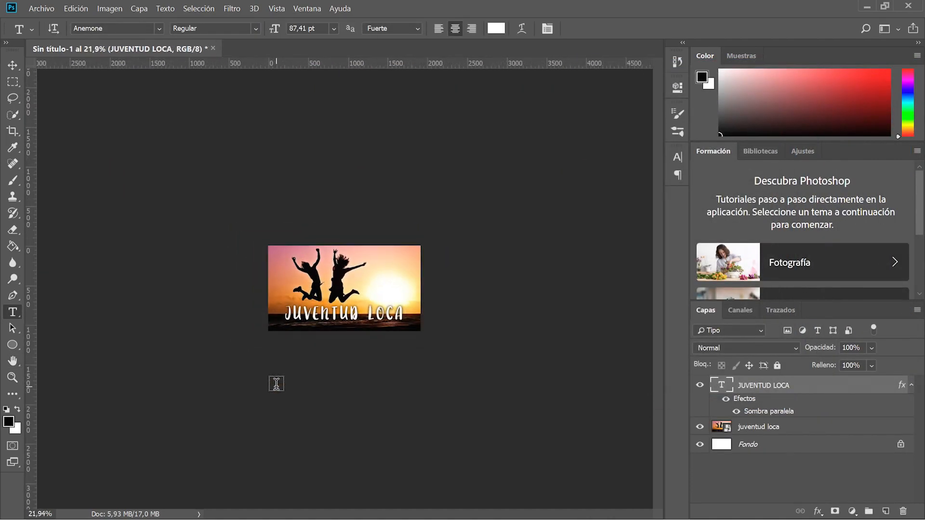
scroll(276, 384, up, 4)
scroll(277, 384, up, 2)
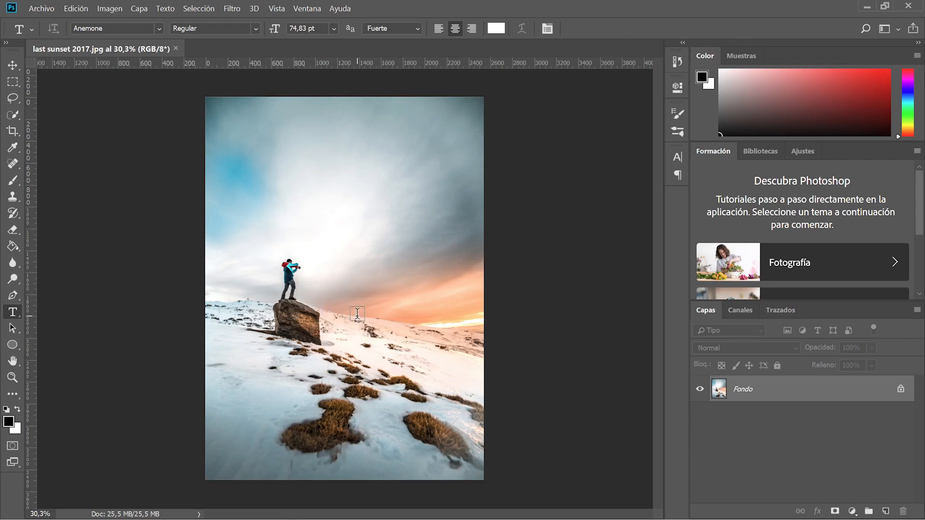
Switch to the Move tool with V.
key(v)
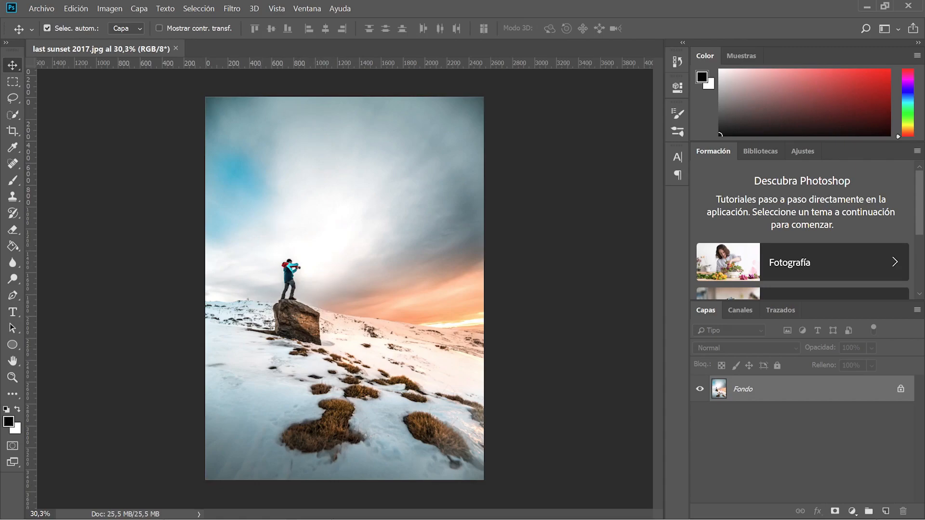
Place logo intro.png across the middle of the snowy photo at about 49.7% scale.
key(alt+Tab)
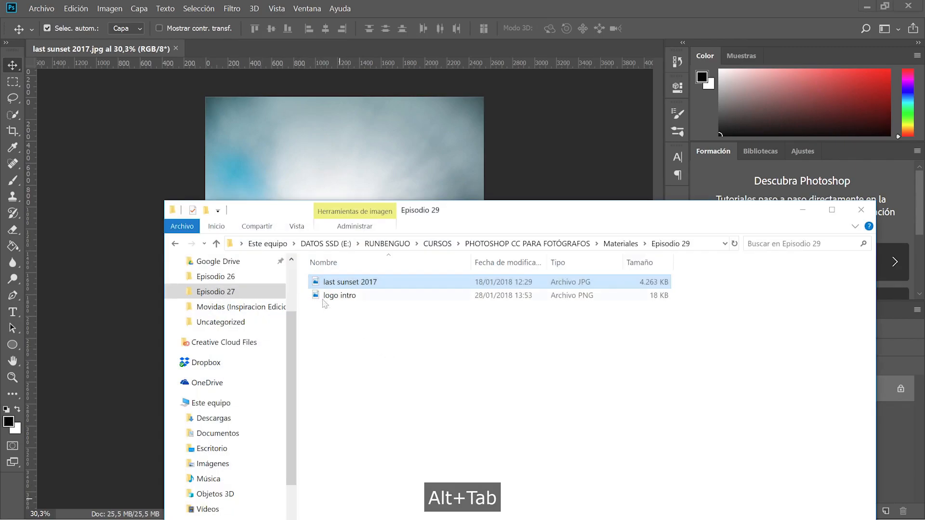
drag(331, 297, 367, 270)
key(space)
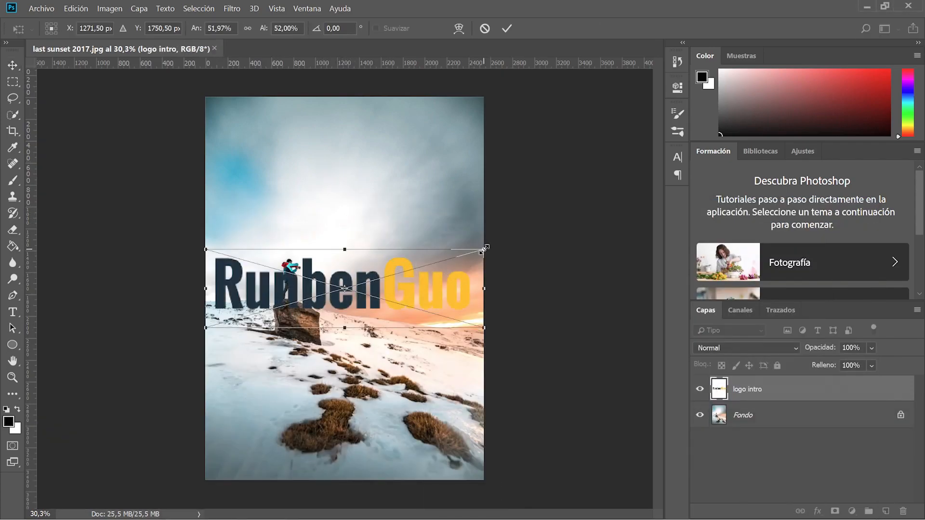
mouse_move(483, 250)
mouse_down()
mouse_move(431, 264)
mouse_move(470, 256)
mouse_up()
drag(406, 263, 417, 253)
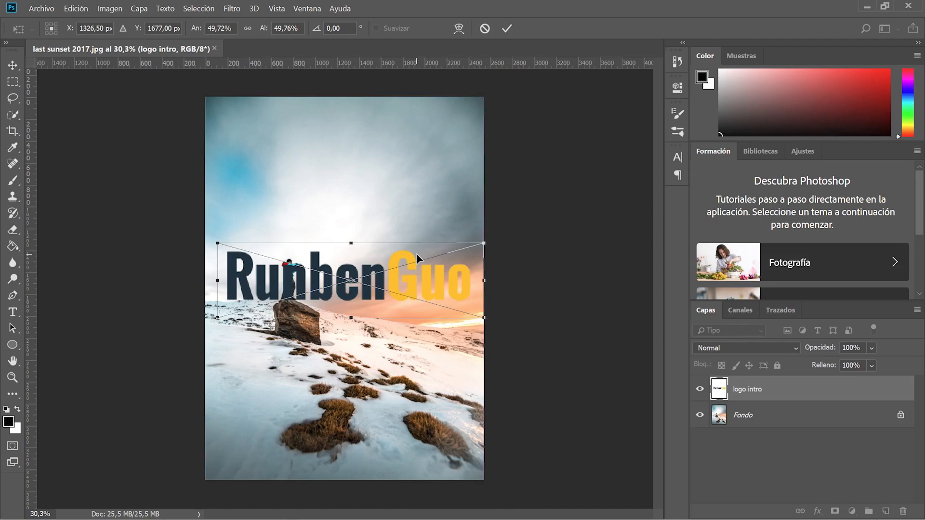
key(Return)
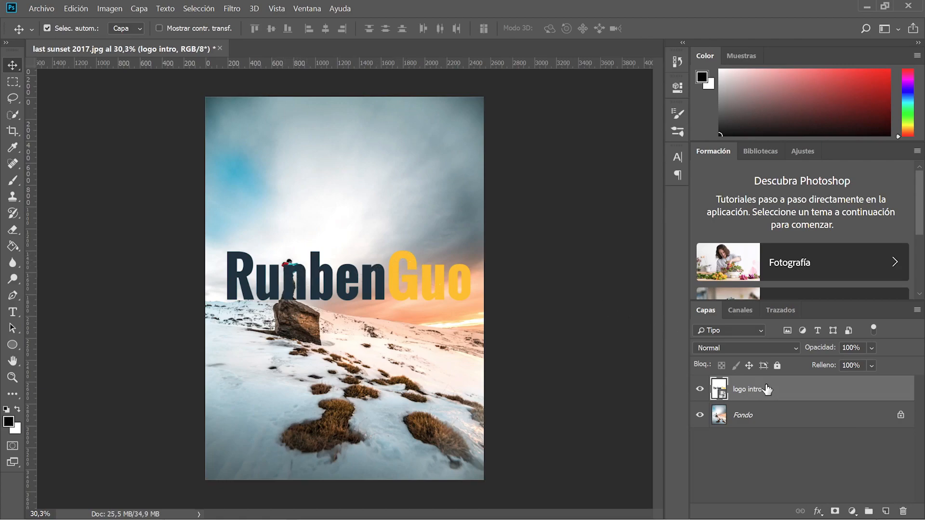
Unlock the Fondo layer as Capa 0 and flip it horizontally.
click(752, 414)
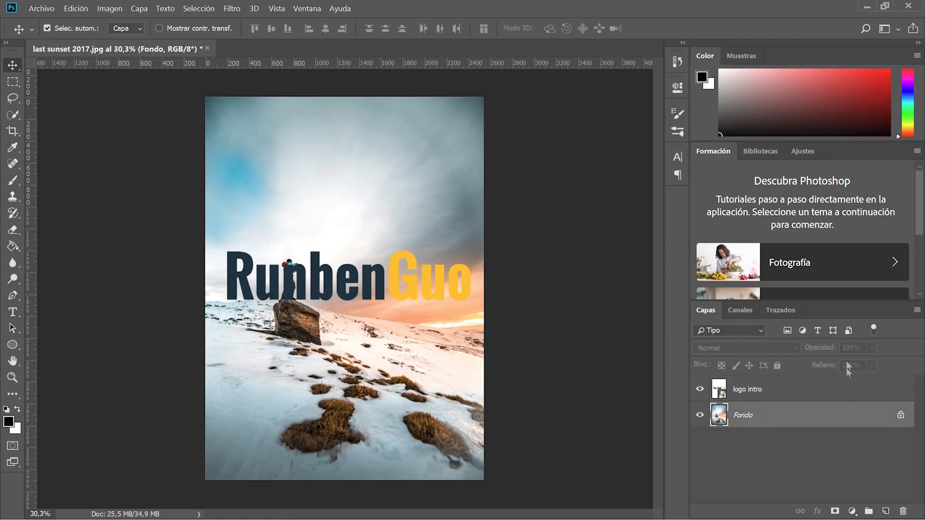
click(900, 416)
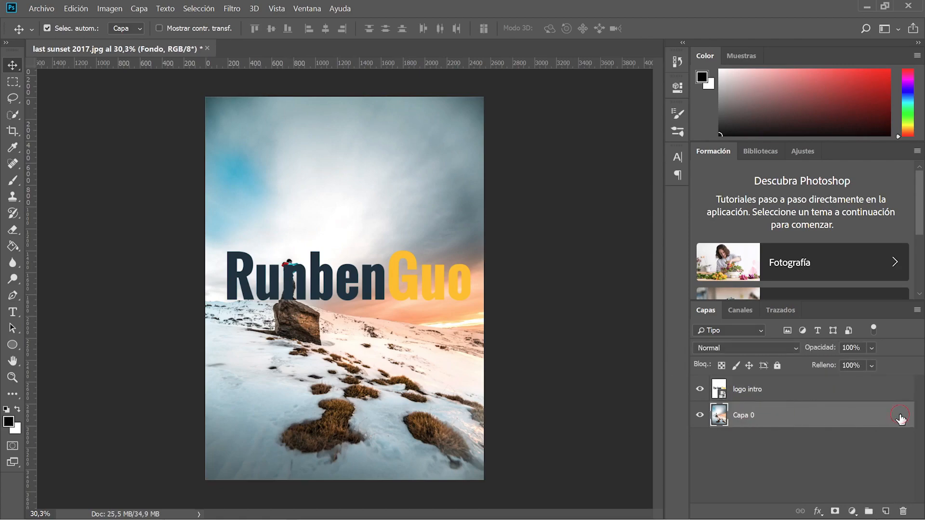
click(71, 9)
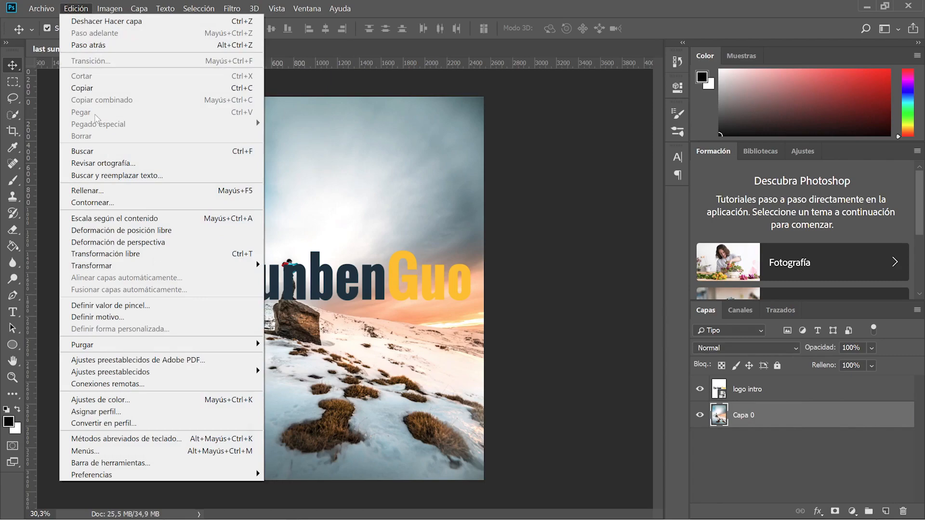
mouse_move(241, 266)
click(345, 394)
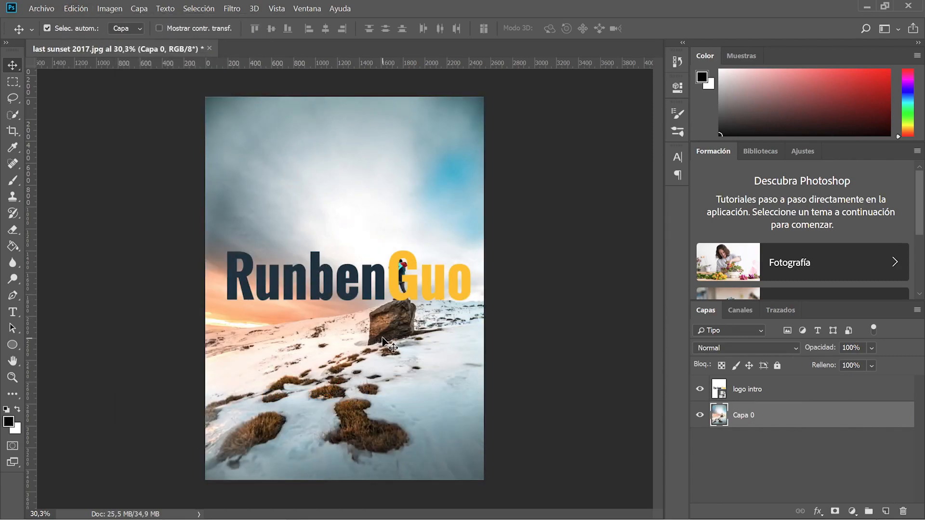
click(304, 287)
click(727, 416)
Rotate the photo 3.25° and scale it to 110.9% so it fills the canvas.
key(ctrl+t)
drag(164, 111, 175, 101)
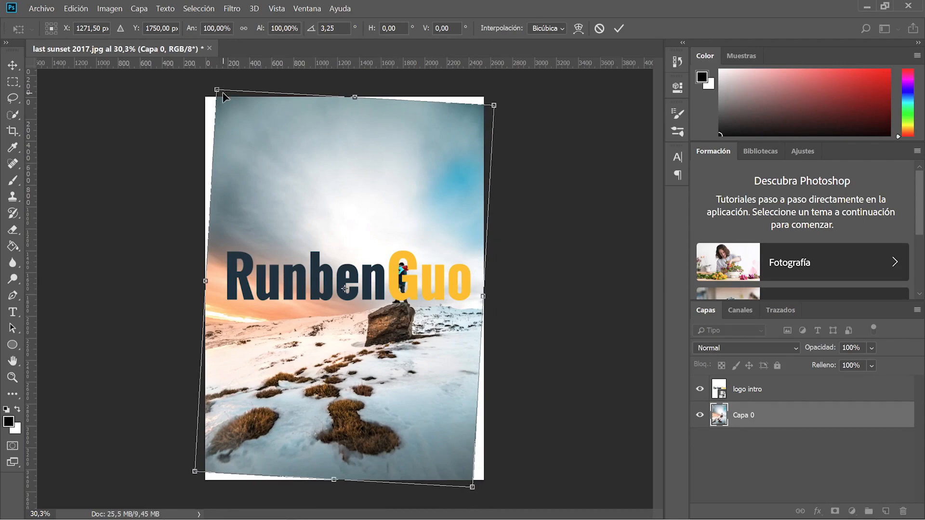
drag(216, 90, 199, 84)
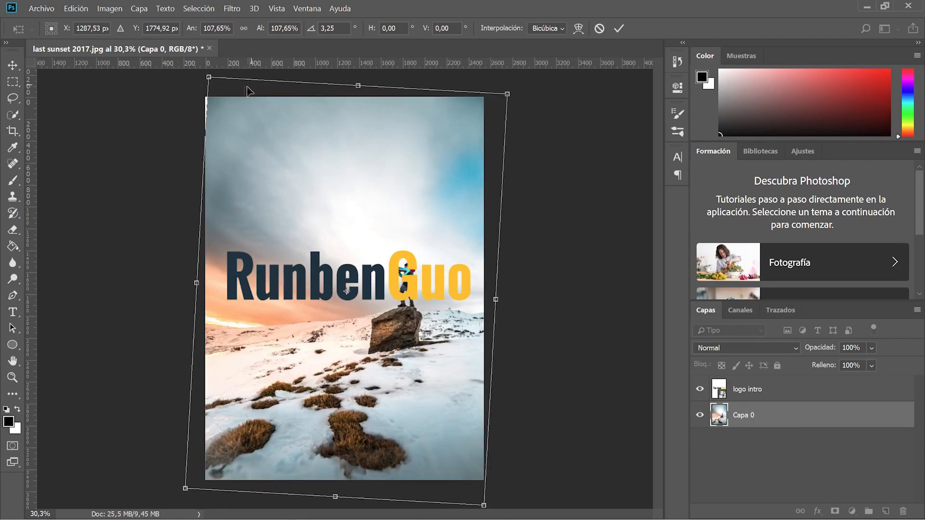
drag(209, 77, 201, 65)
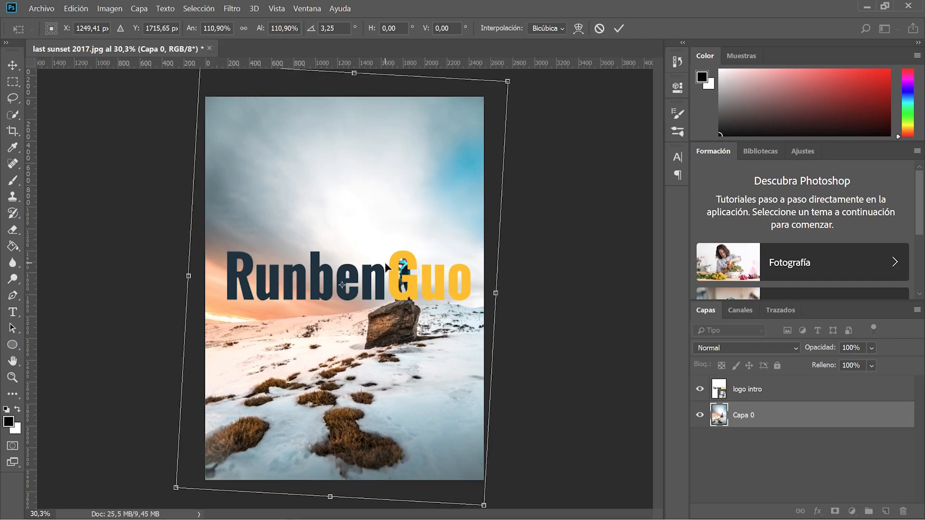
key(Right)
key(Right)
key(Right)
key(Right)
key(Right)
key(Right)
key(Right)
key(Right)
key(Right)
key(Right)
key(Right)
key(Right)
key(Right)
key(Right)
key(Right)
key(Right)
key(Left)
key(Left)
key(Left)
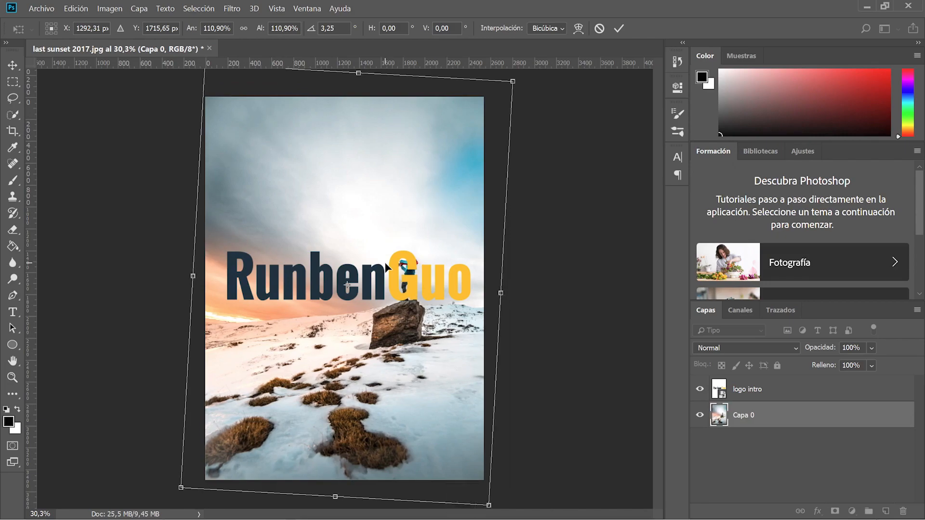
key(Return)
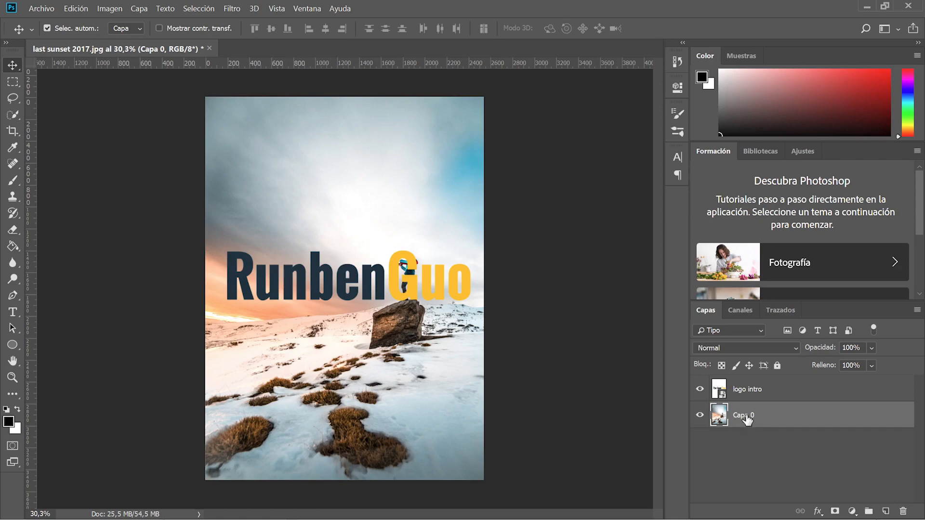
Move Capa 0 above logo intro, trying a clipping mask and undoing it.
drag(745, 417, 748, 380)
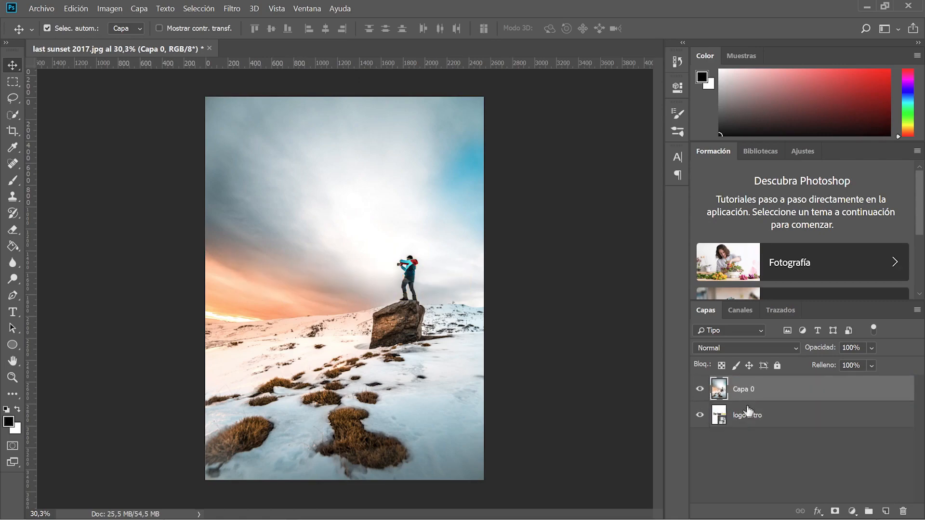
right_click(771, 384)
click(660, 230)
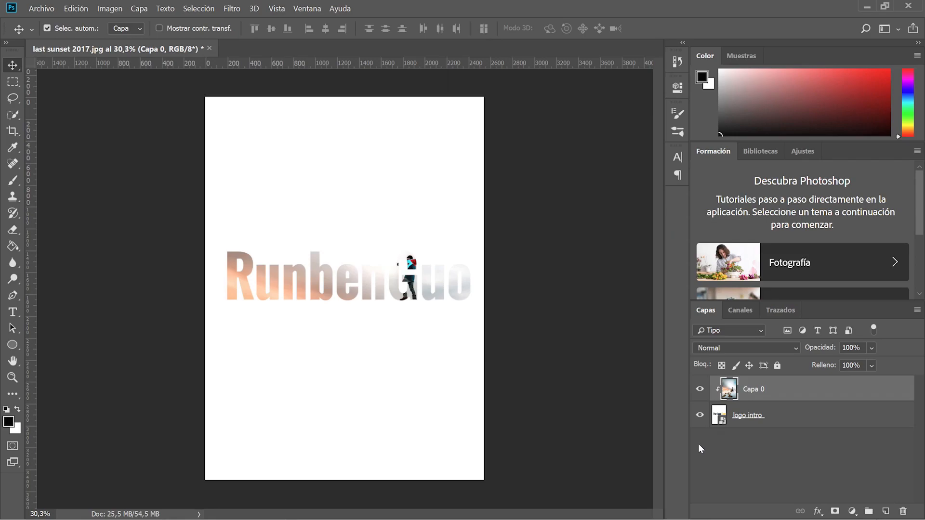
key(ctrl+z)
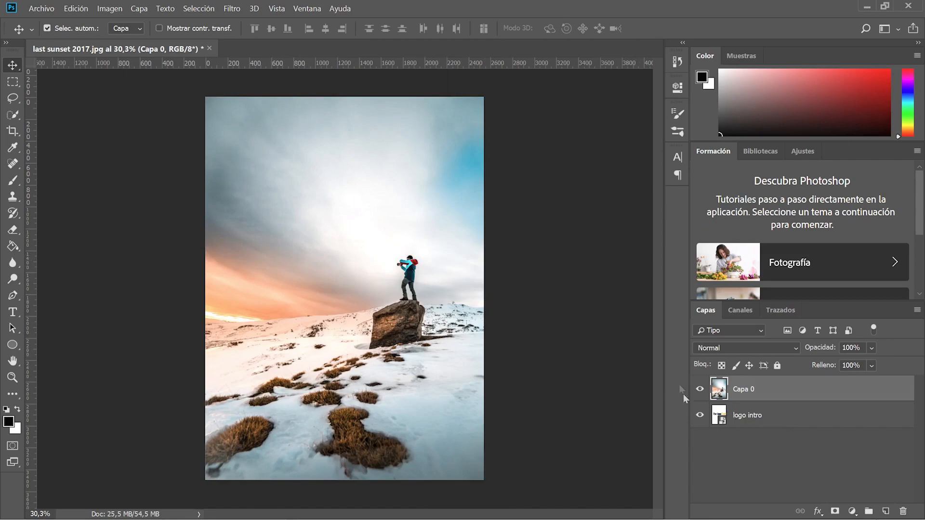
Hide logo intro and add test text 'sdvSDvzxcvzxcvzxcvz' at 156.83 pt, shifted 722 px right.
click(700, 415)
key(t)
click(273, 198)
text(sdvSDvzxcvzxcvzxcvz)
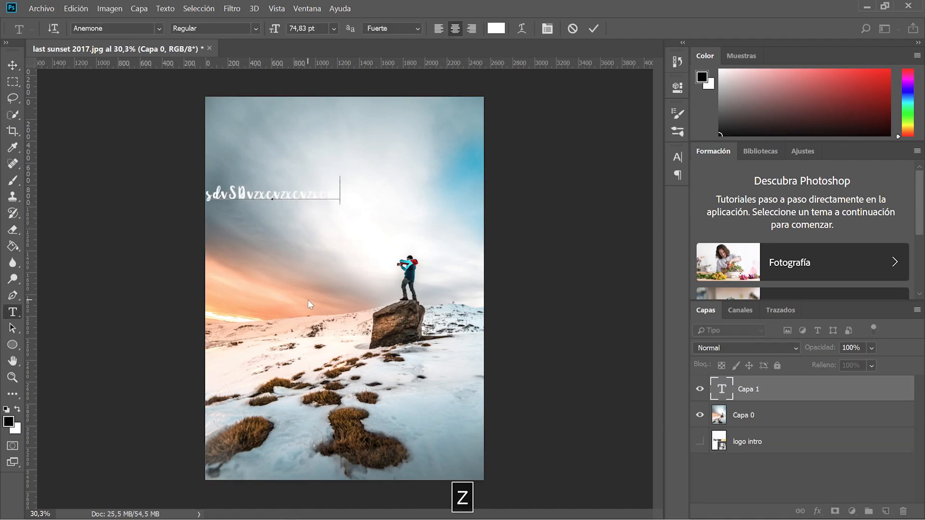
drag(340, 190, 63, 161)
drag(274, 29, 329, 33)
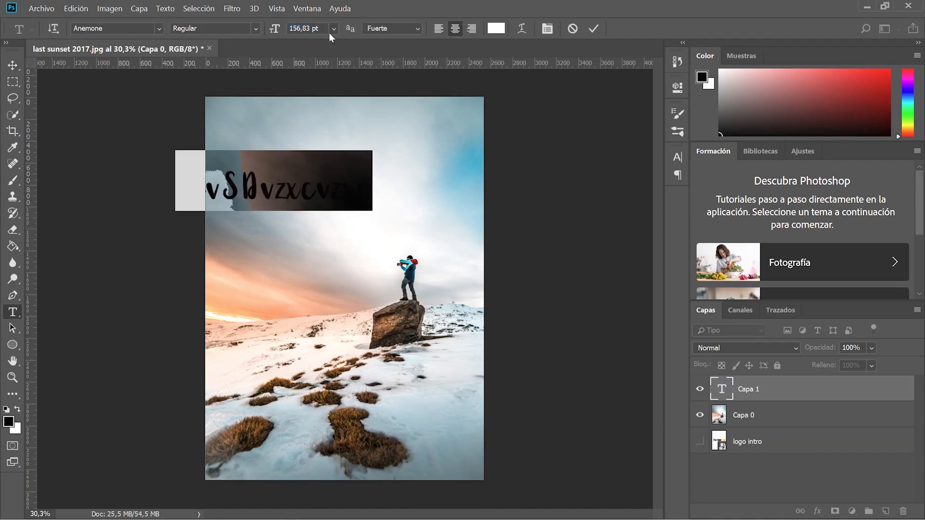
key(ctrl+Return)
key(v)
drag(202, 199, 314, 211)
Move Capa 0 above the text layer, clip it, then undo the clipping.
drag(766, 419, 760, 392)
right_click(755, 389)
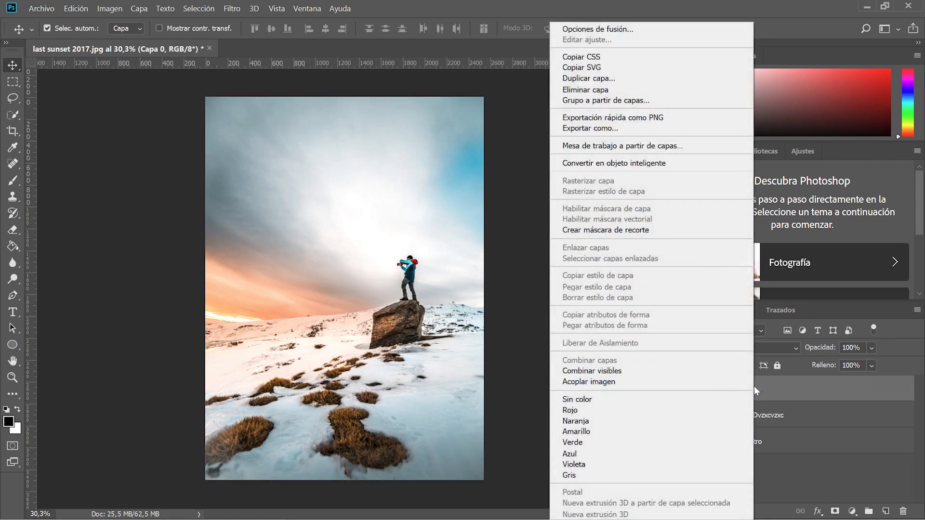
click(606, 230)
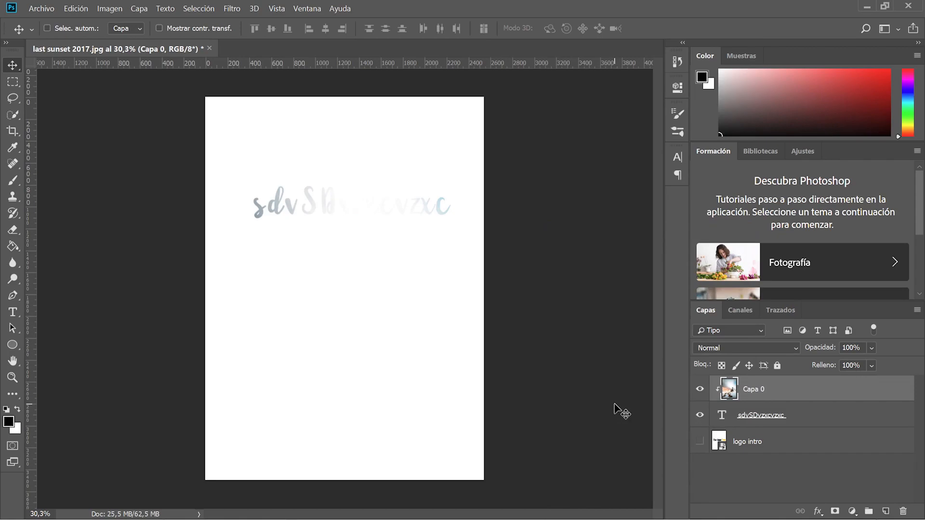
key(ctrl+z)
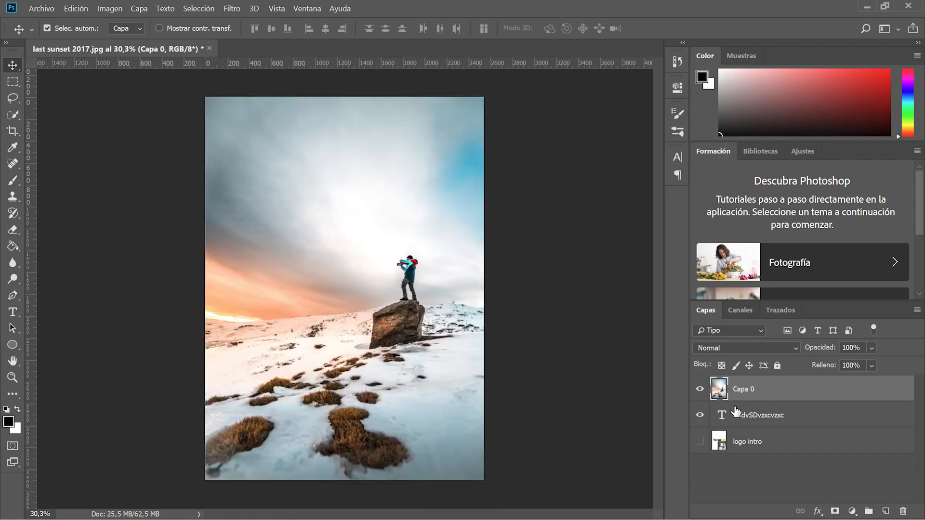
Rasterize the sdvSDvzxcvzxc text layer, move it above the photo, and delete it.
click(745, 416)
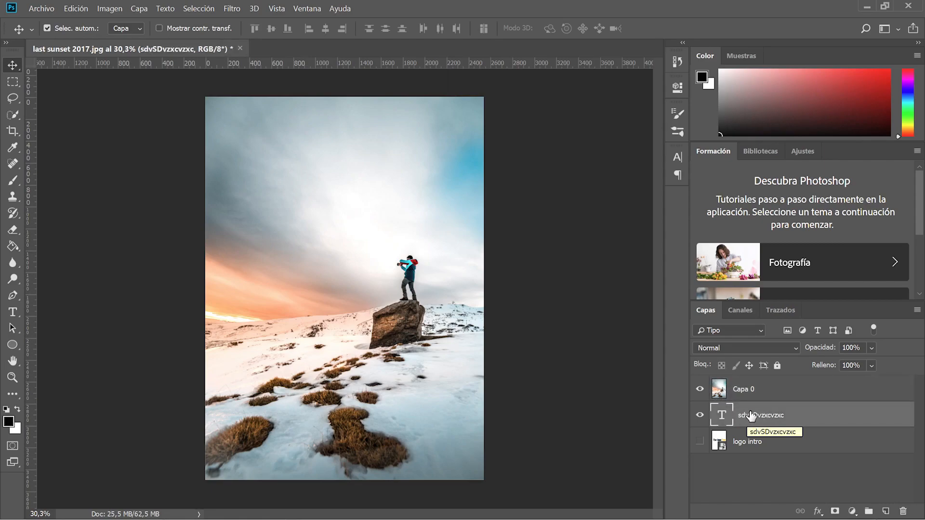
right_click(798, 415)
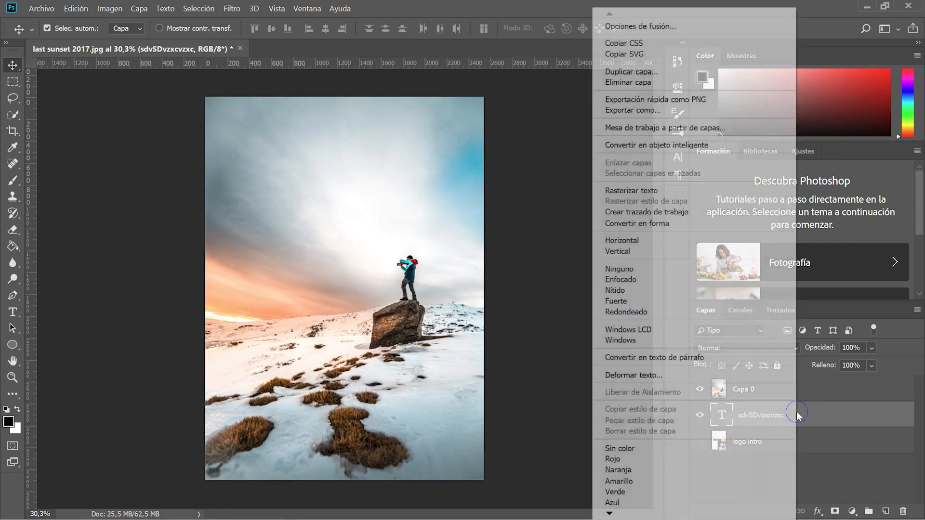
click(636, 190)
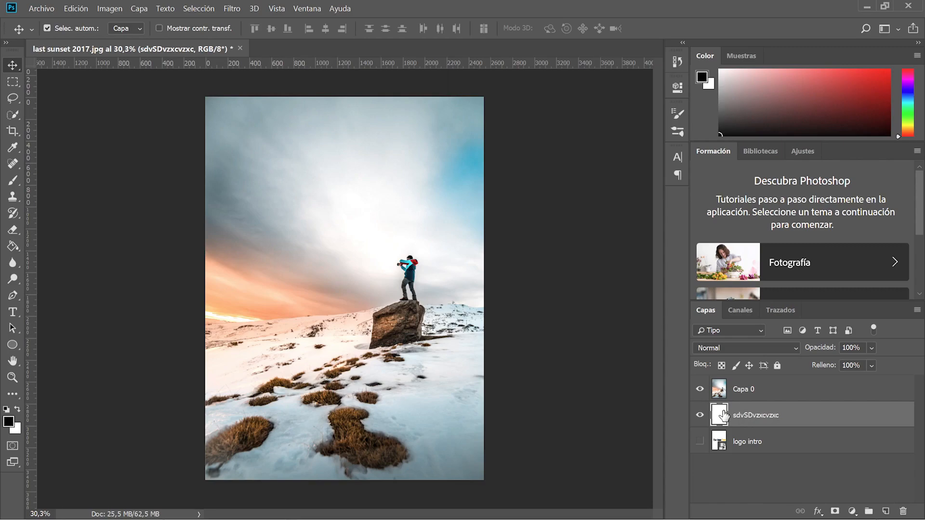
drag(724, 414, 727, 390)
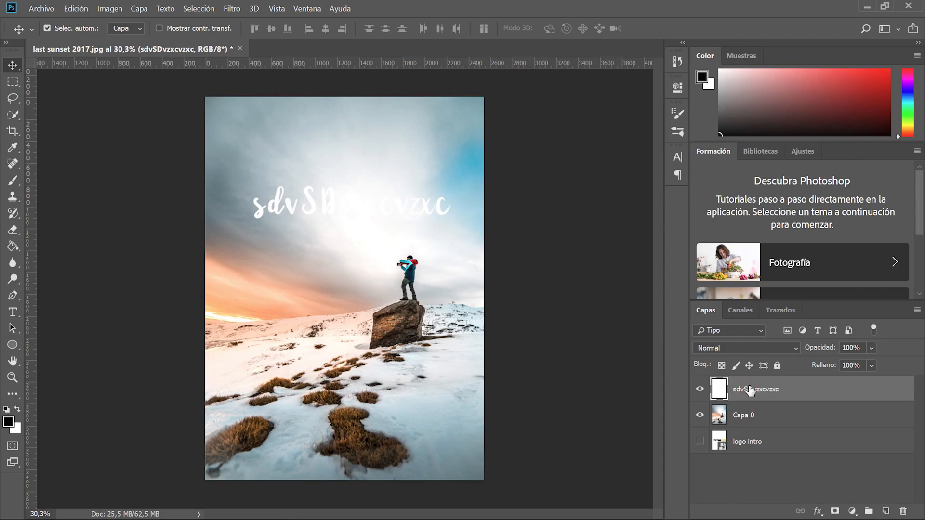
key(Delete)
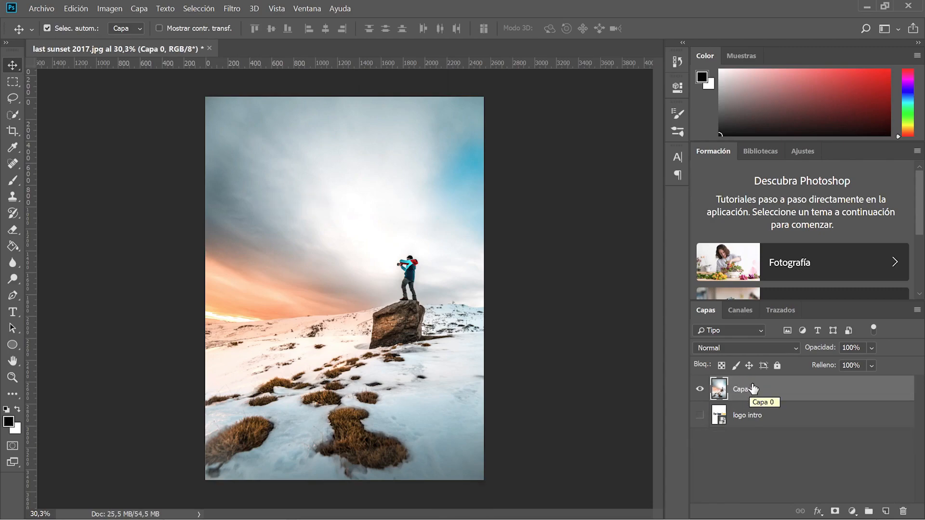
Clip the Capa 0 photo into the logo intro lettering.
right_click(753, 389)
click(636, 230)
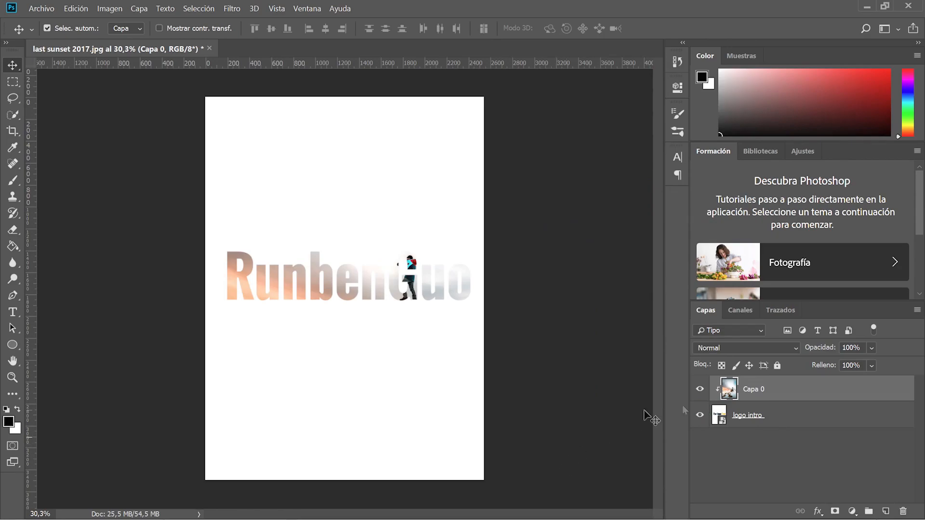
right_click(768, 391)
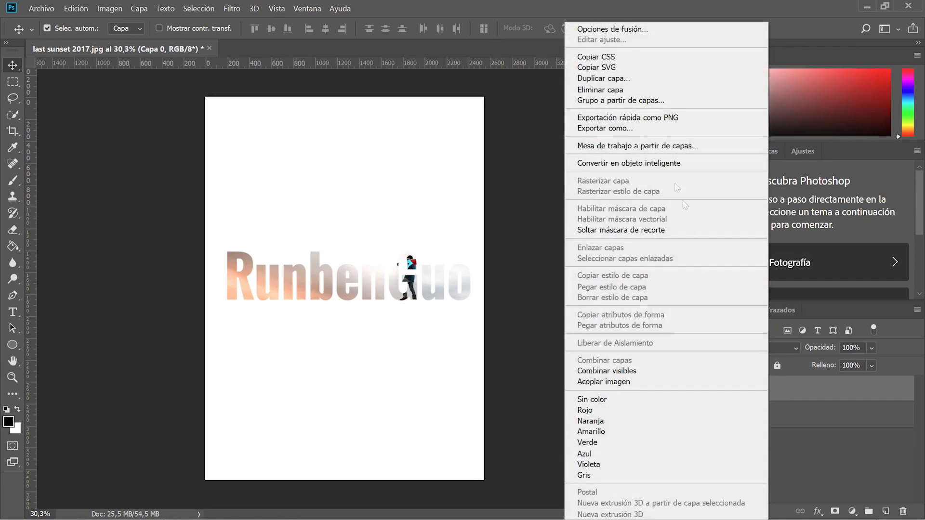
click(828, 390)
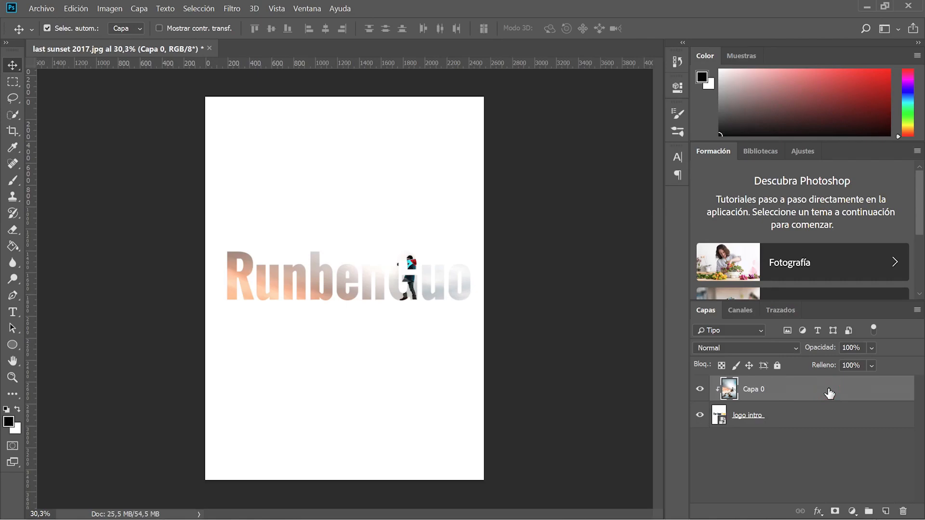
Duplicate the photo, move Capa 0 copia below logo intro, and hide it.
key(ctrl+j)
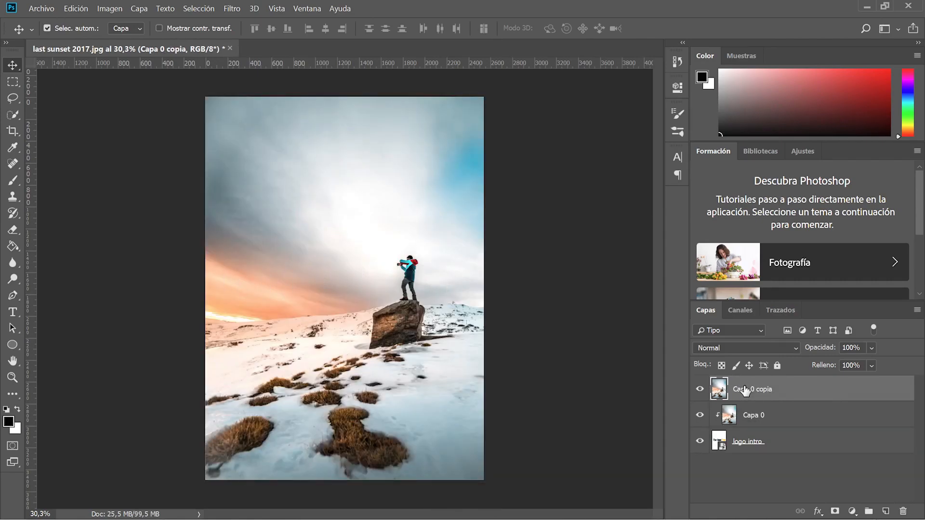
drag(737, 390, 732, 466)
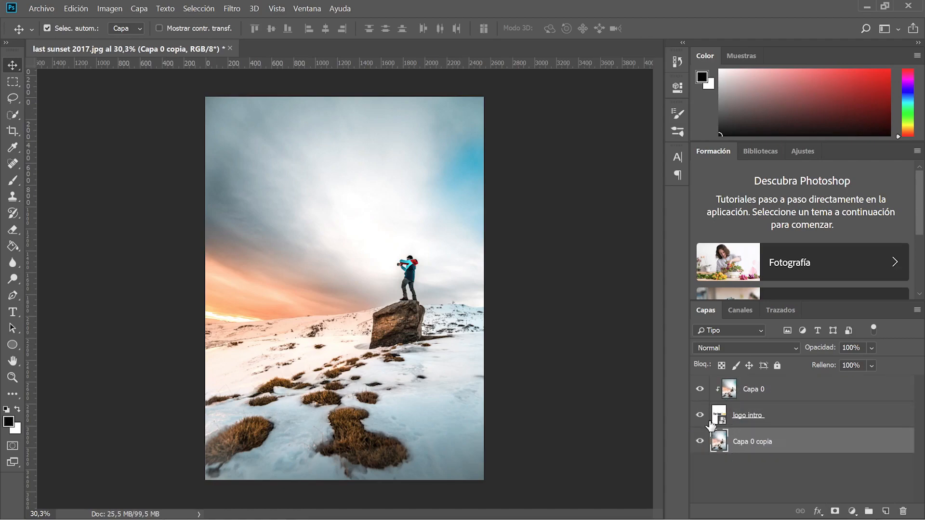
click(699, 440)
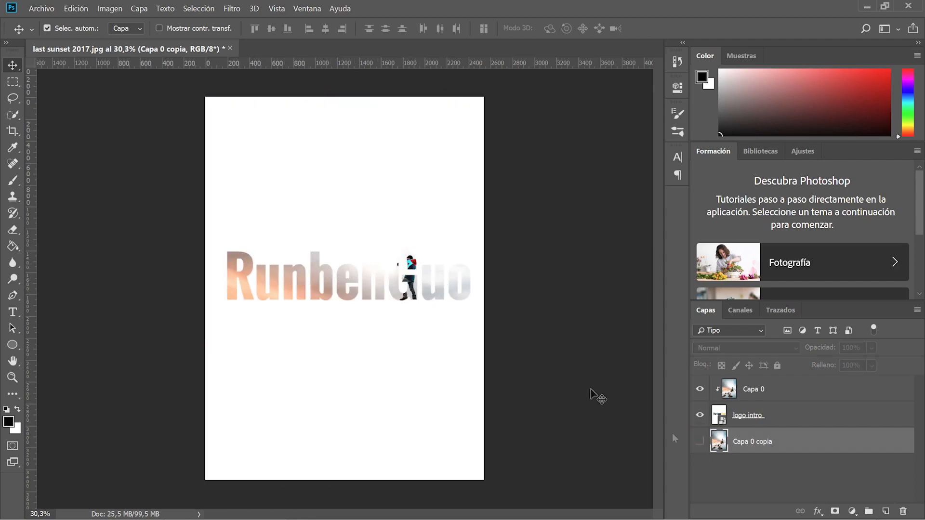
Show Capa 0 copia at 53% opacity and select the logo intro layer.
click(700, 442)
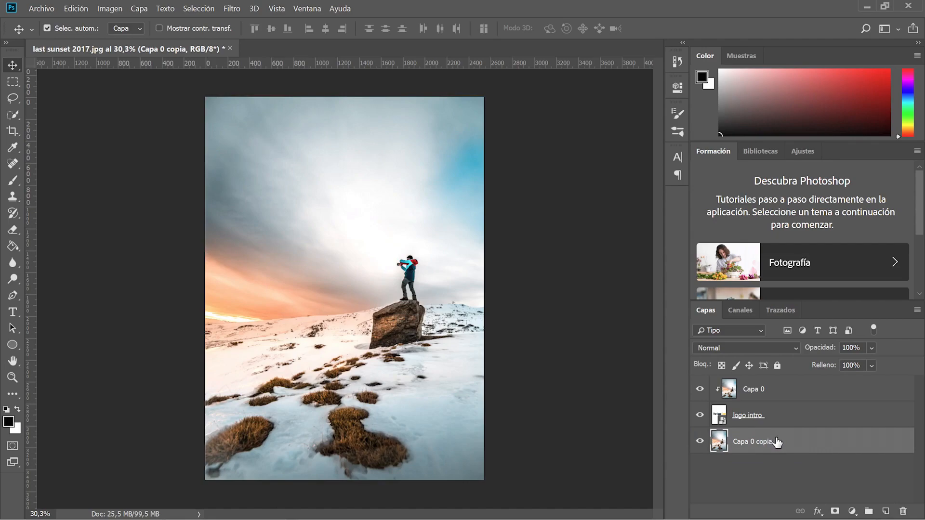
mouse_move(866, 363)
mouse_down()
mouse_move(857, 364)
mouse_move(872, 364)
mouse_up()
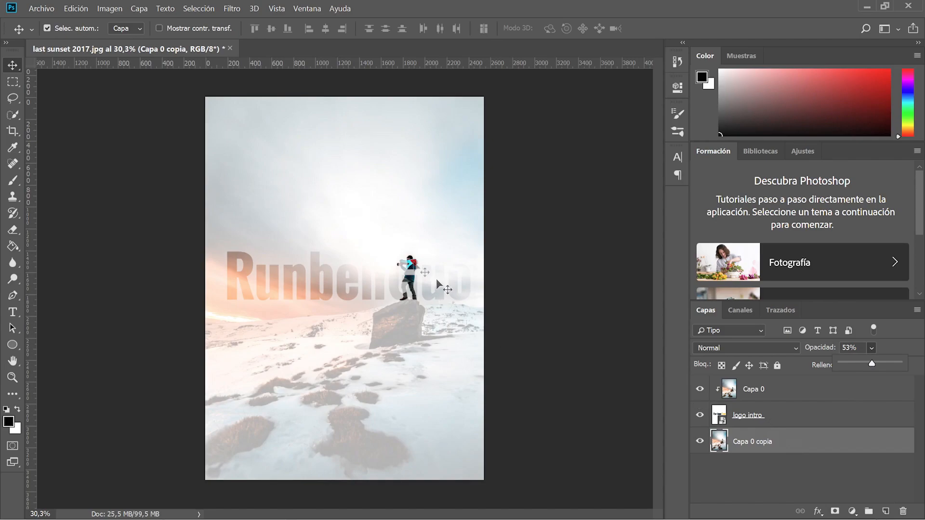
click(803, 416)
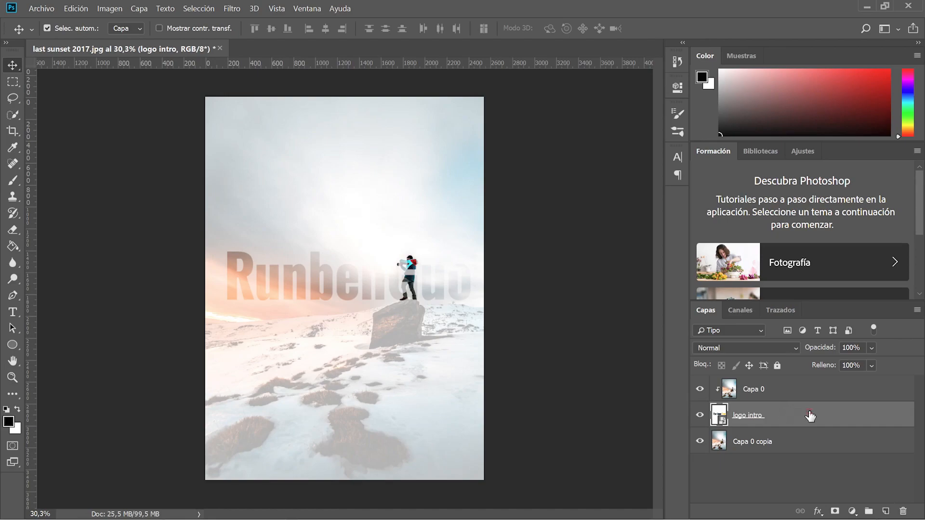
Add a drop shadow to logo intro and restore its default settings.
double_click(810, 416)
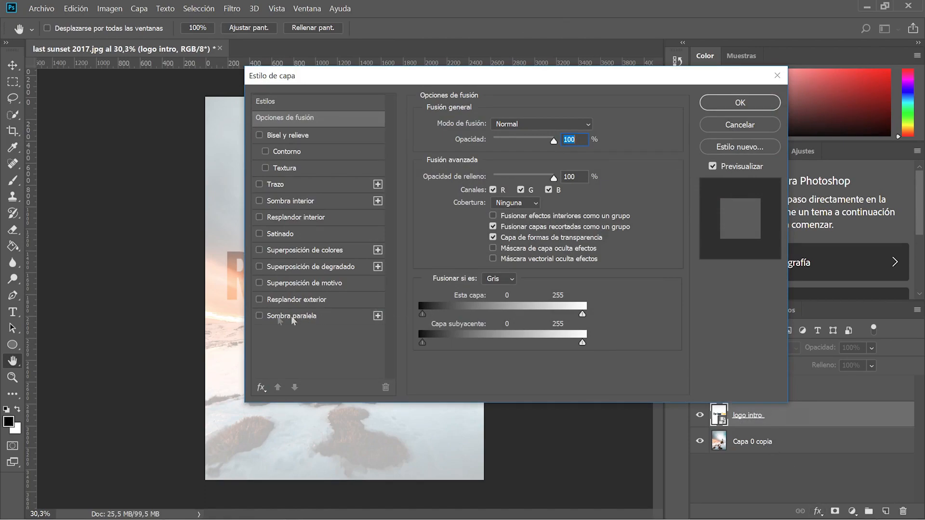
click(270, 315)
drag(299, 79, 524, 66)
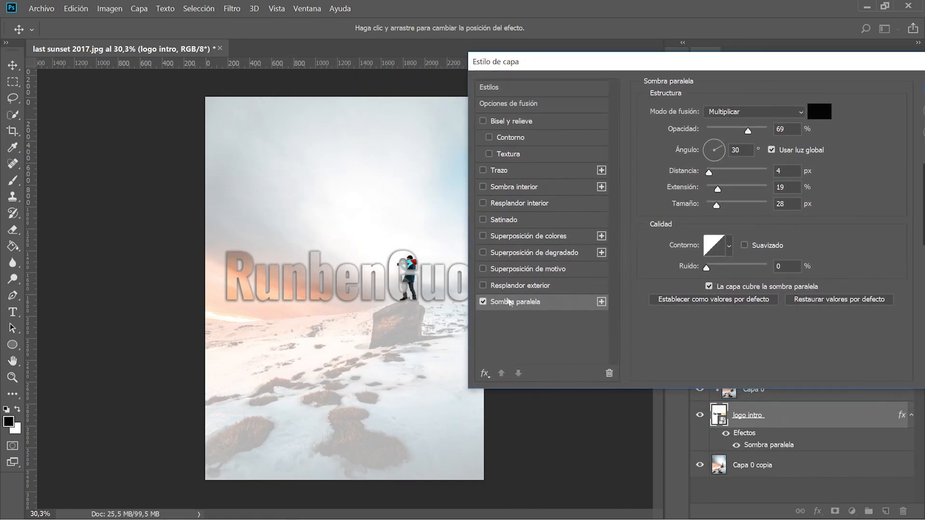
click(836, 301)
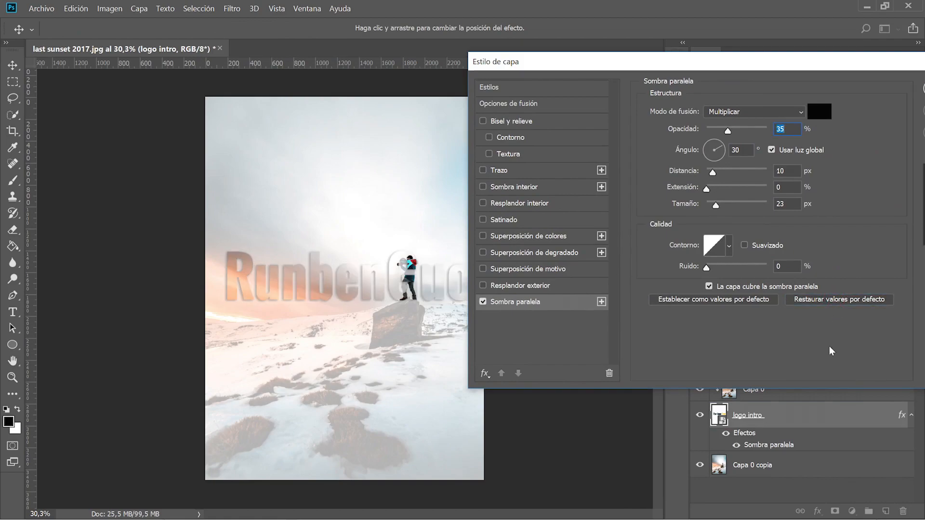
Set the shadow to 137° angle and 19 px distance, add bevel and emboss, and apply.
drag(715, 175, 725, 171)
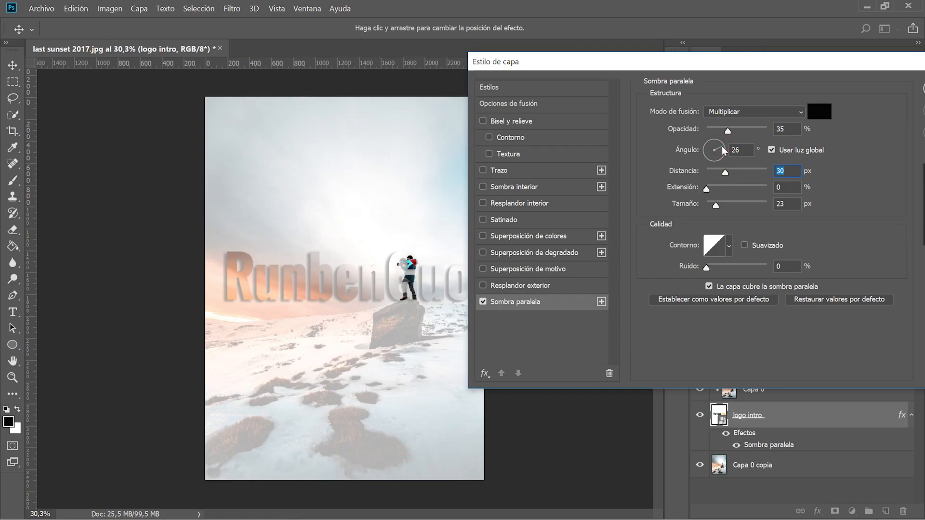
drag(722, 147, 709, 144)
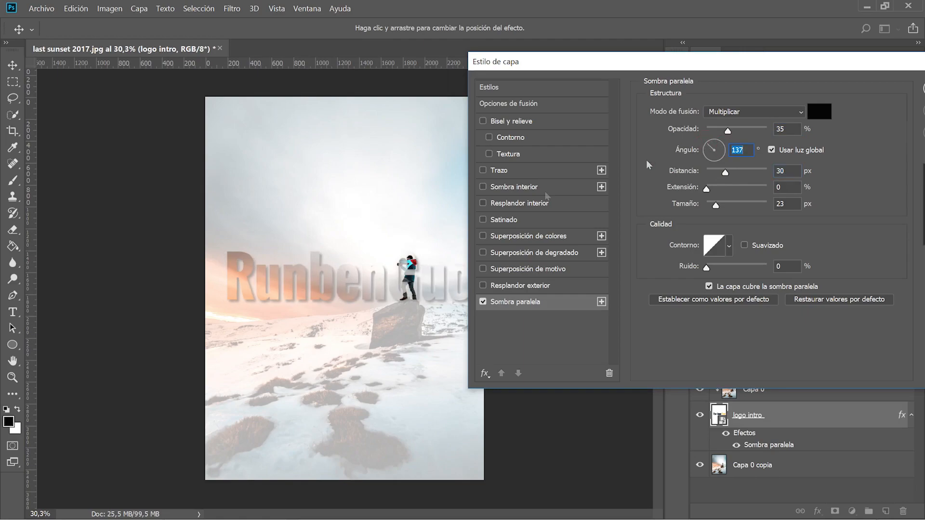
drag(368, 283, 372, 284)
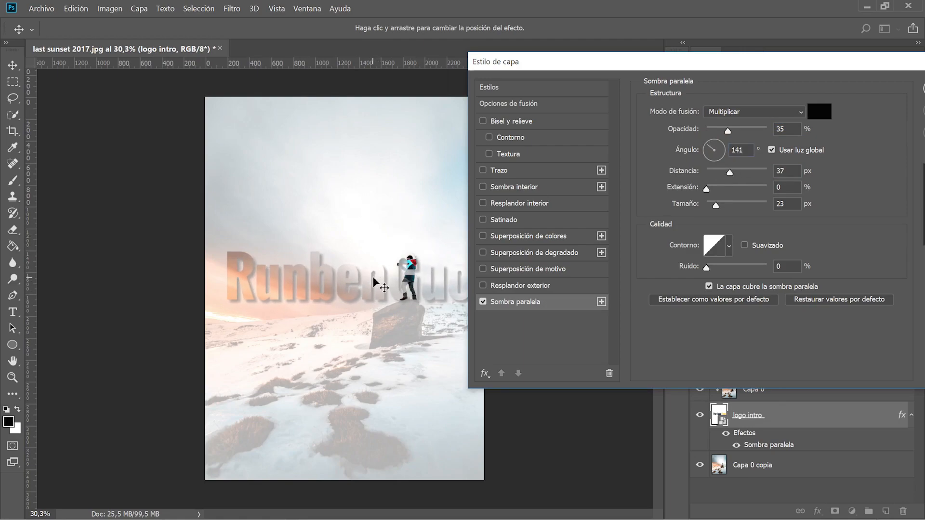
mouse_move(384, 291)
mouse_down()
mouse_move(392, 281)
mouse_move(389, 292)
mouse_move(402, 292)
mouse_up()
drag(703, 189, 717, 190)
drag(363, 278, 370, 288)
drag(733, 68, 552, 82)
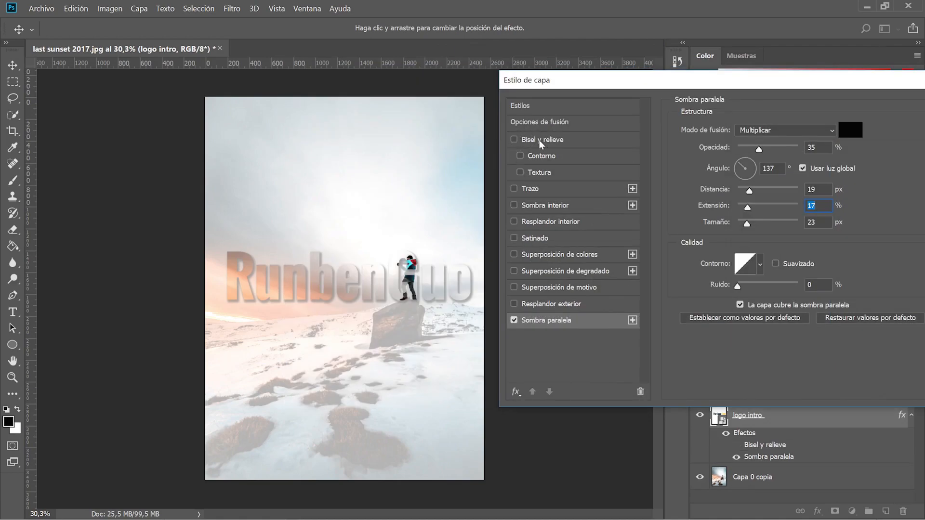
click(514, 139)
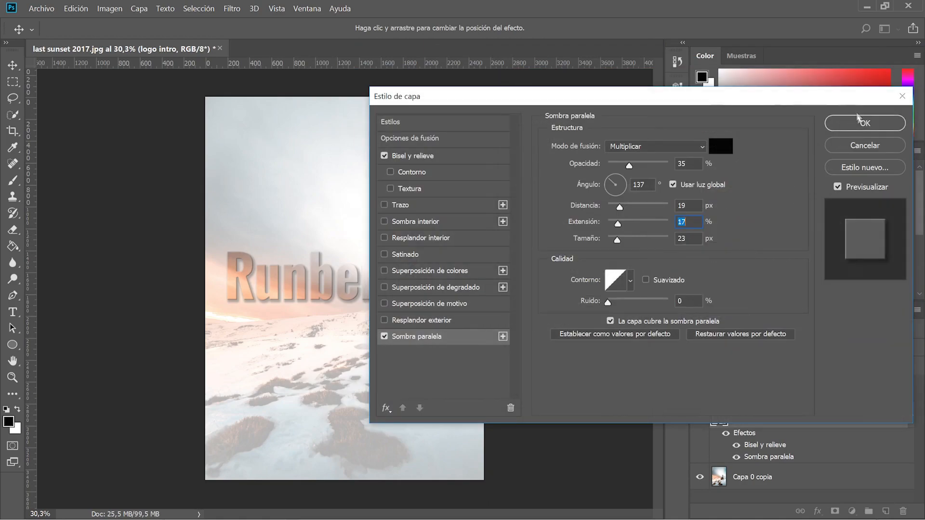
click(848, 124)
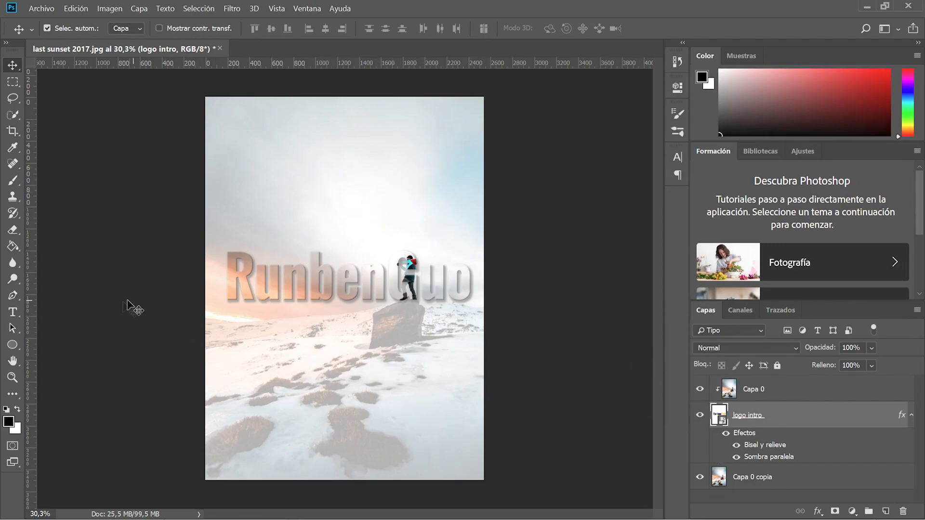
Switch to the Custom Shape tool and browse the current shape picker.
click(13, 345)
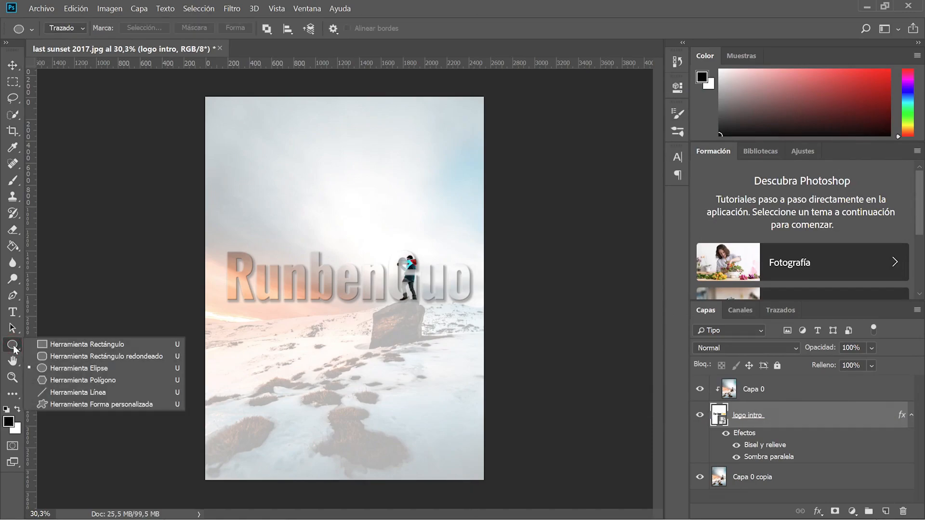
click(77, 404)
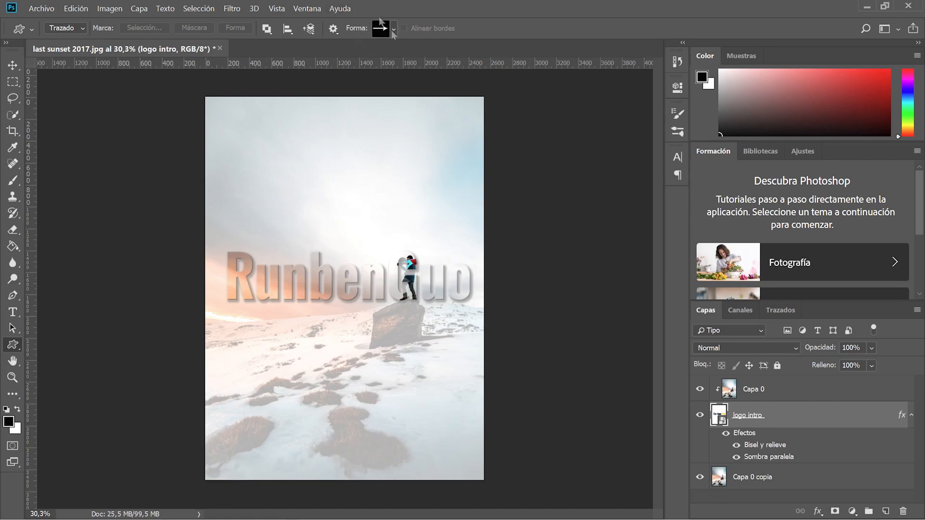
click(391, 30)
scroll(408, 96, down, 1)
scroll(408, 95, down, 1)
scroll(408, 96, up, 3)
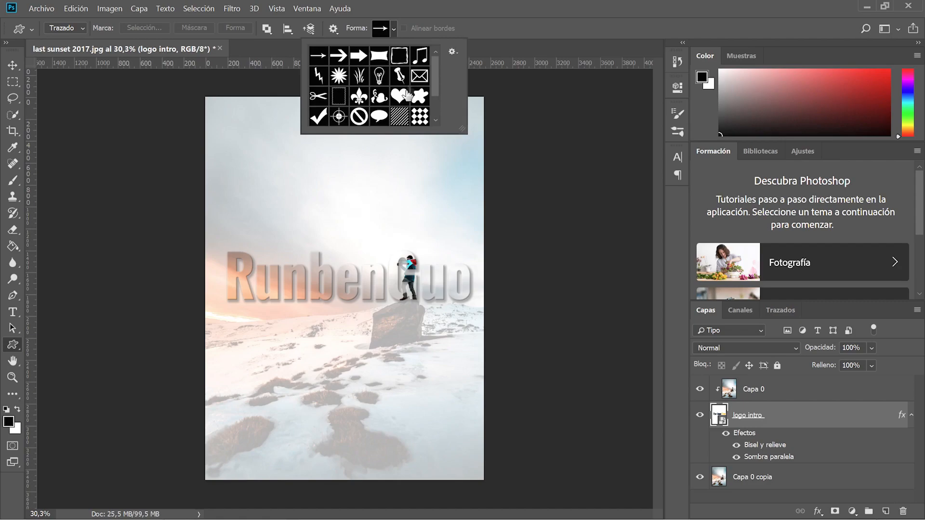
scroll(407, 96, down, 2)
scroll(405, 89, up, 2)
scroll(405, 89, down, 3)
scroll(404, 92, up, 4)
Replace the current custom shapes with the full 'Todas' shape set.
click(453, 52)
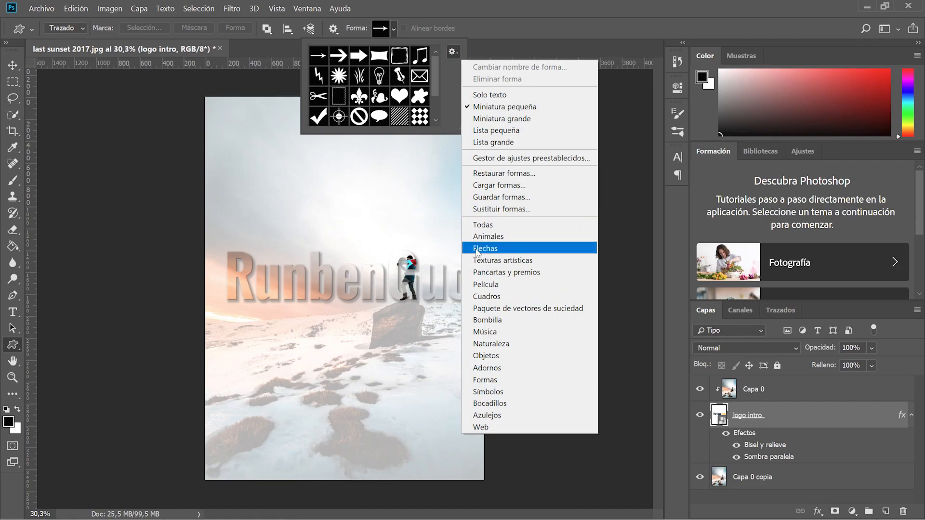
click(484, 225)
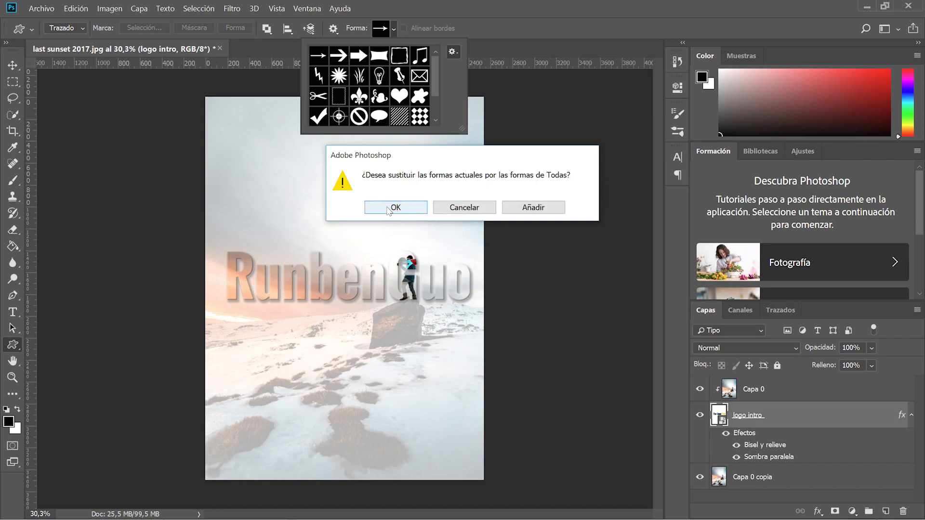
click(390, 209)
Select the film-strip frame shape from the full set.
scroll(380, 87, down, 5)
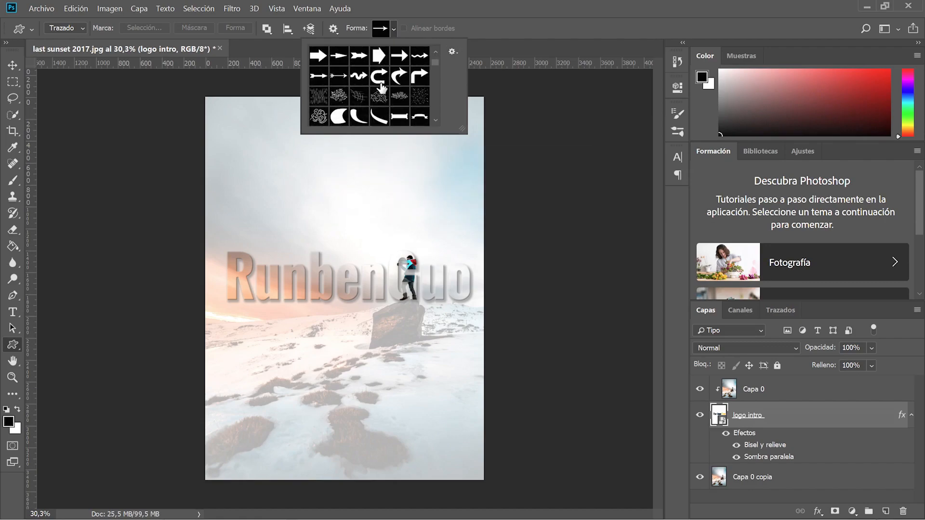
scroll(380, 87, down, 2)
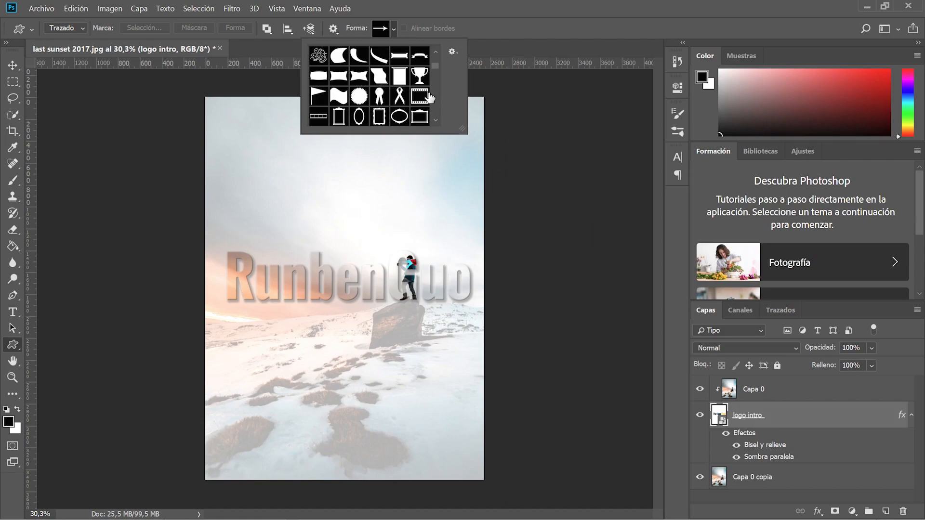
scroll(429, 99, down, 10)
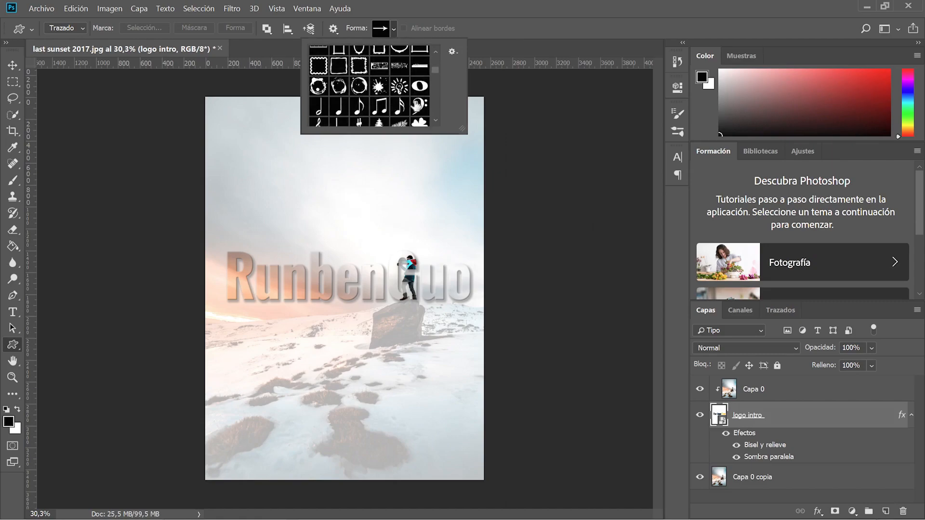
scroll(419, 105, down, 5)
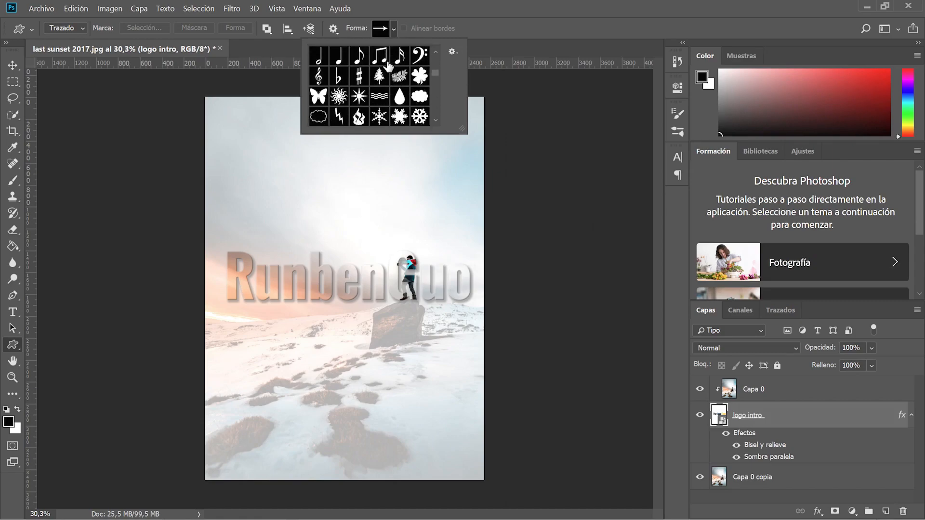
scroll(409, 87, down, 5)
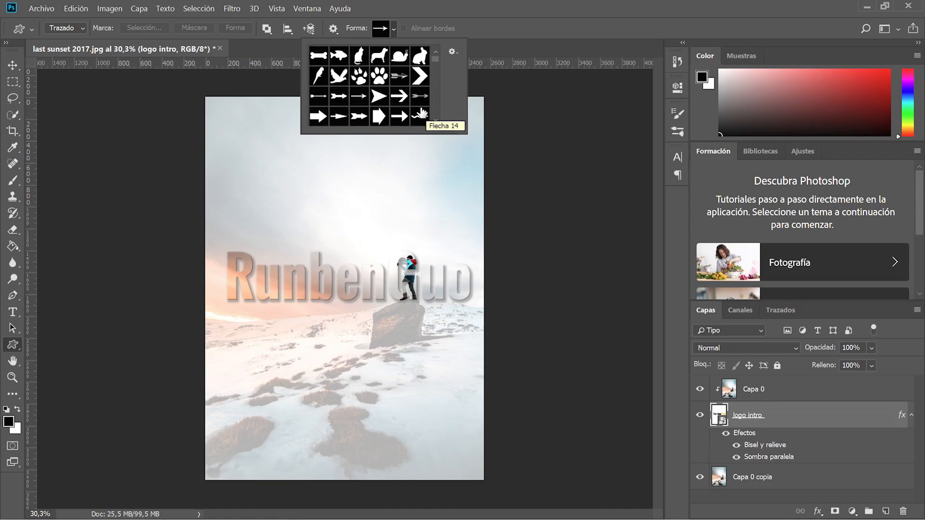
scroll(419, 111, up, 15)
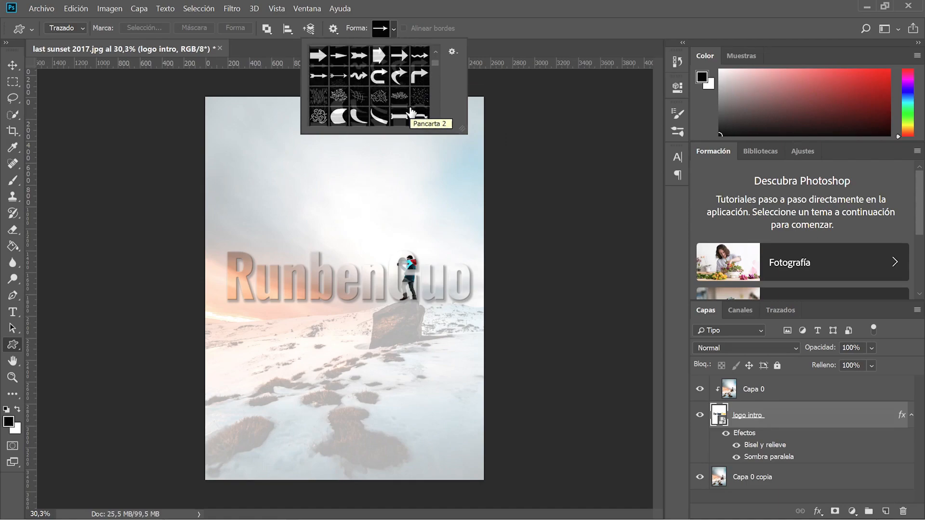
scroll(412, 114, down, 1)
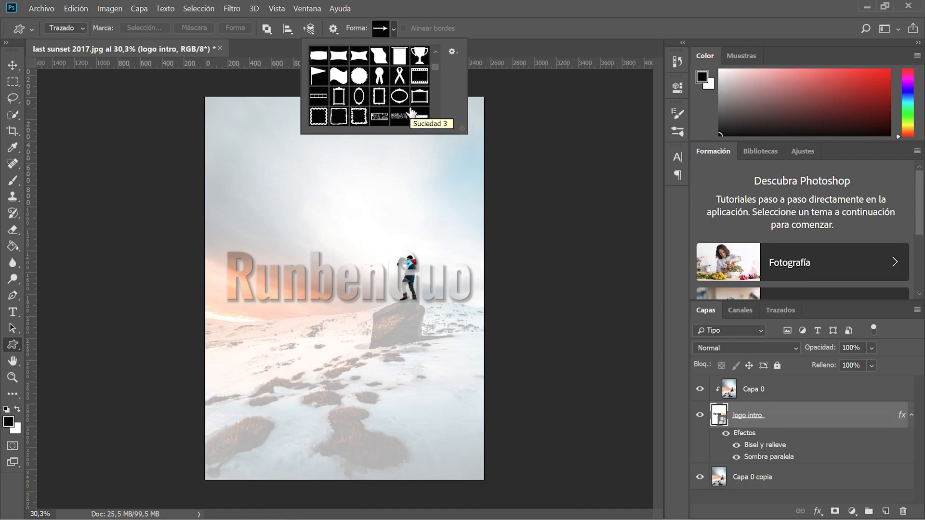
scroll(412, 113, down, 2)
scroll(412, 112, up, 3)
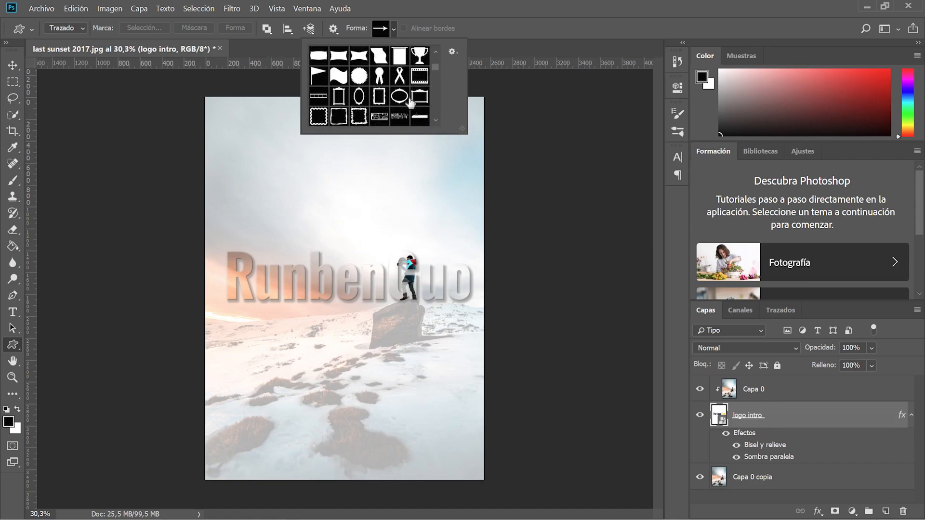
click(418, 80)
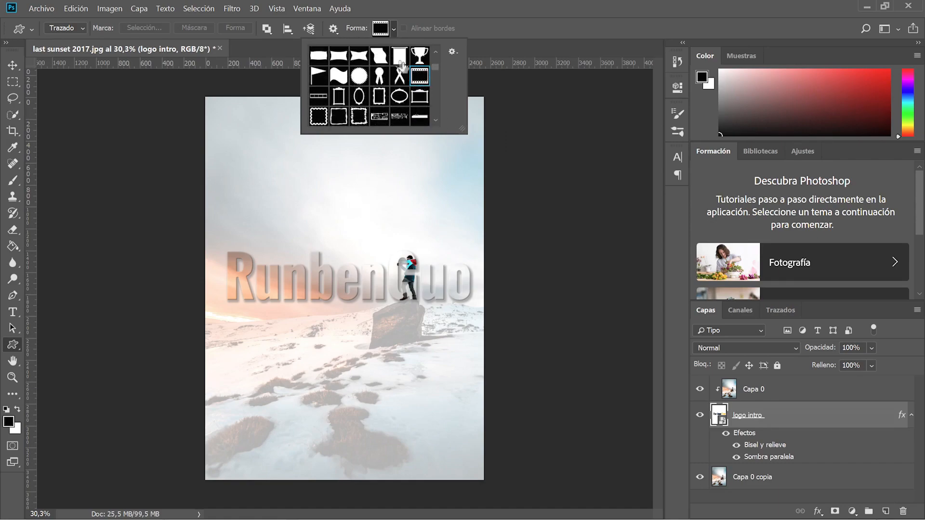
Draw a trial film-strip path across the logo area.
drag(205, 198, 486, 372)
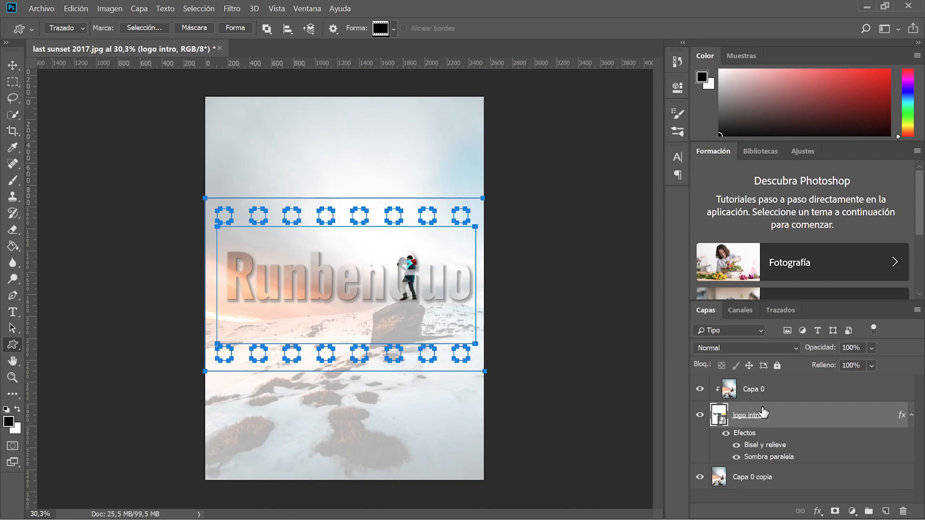
click(67, 28)
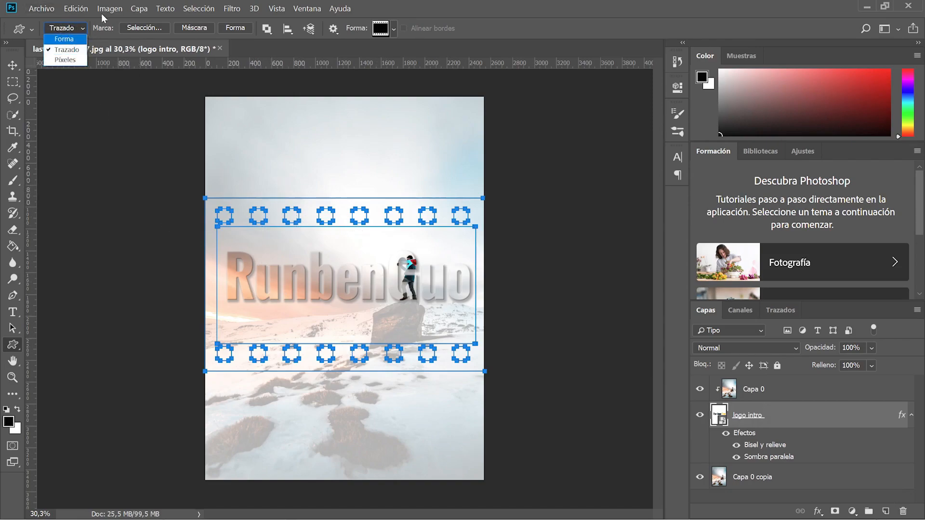
click(483, 28)
Clear the trial path by deselecting logo intro and switch the tool mode from Trazado to Forma.
click(754, 501)
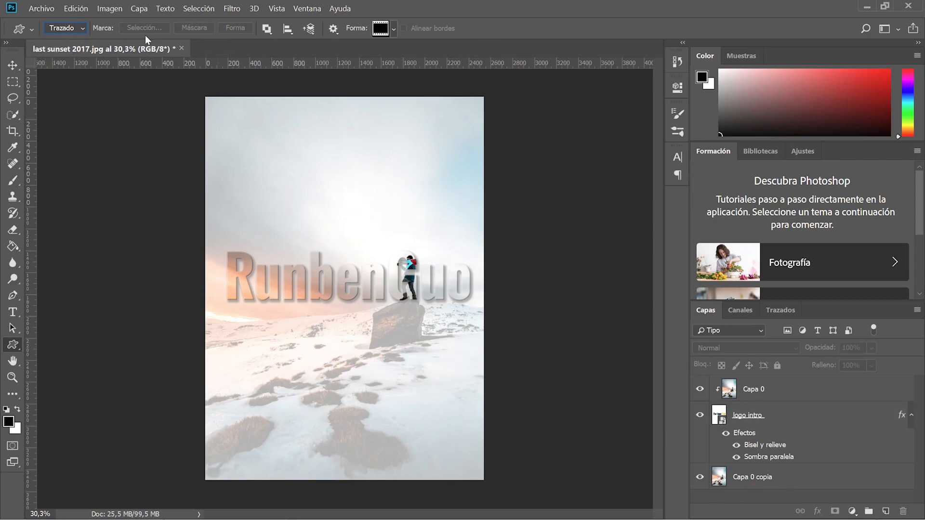
click(69, 28)
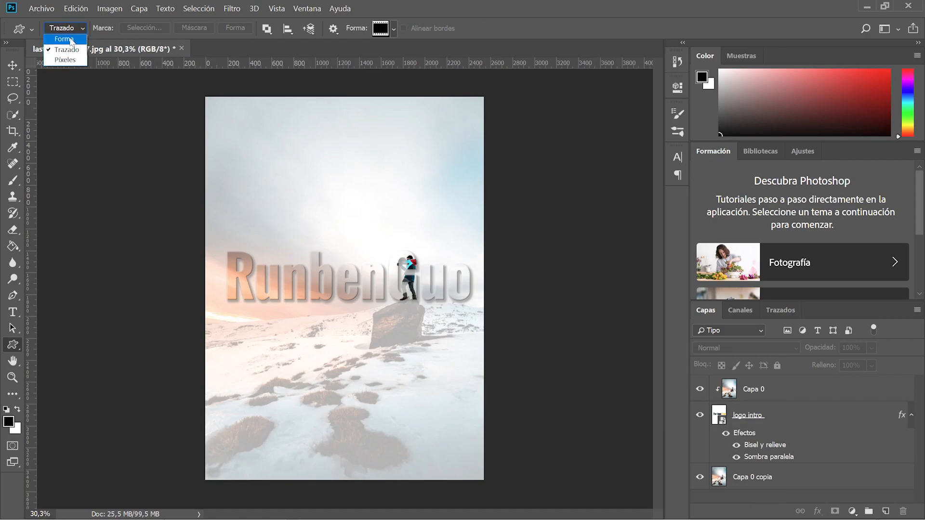
click(63, 37)
Draw the black film-strip shape across the card's middle and move Forma 1 beneath logo intro.
drag(205, 194, 483, 376)
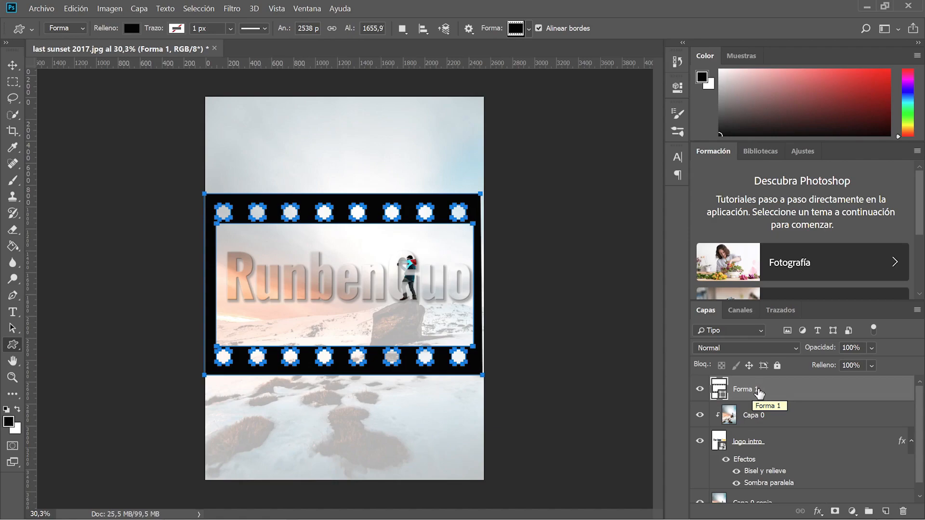
drag(752, 389, 757, 472)
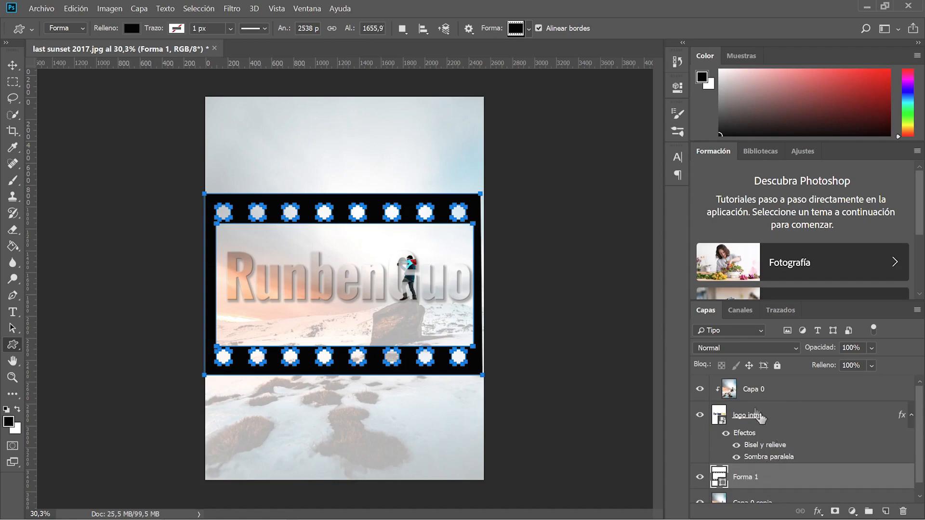
click(754, 388)
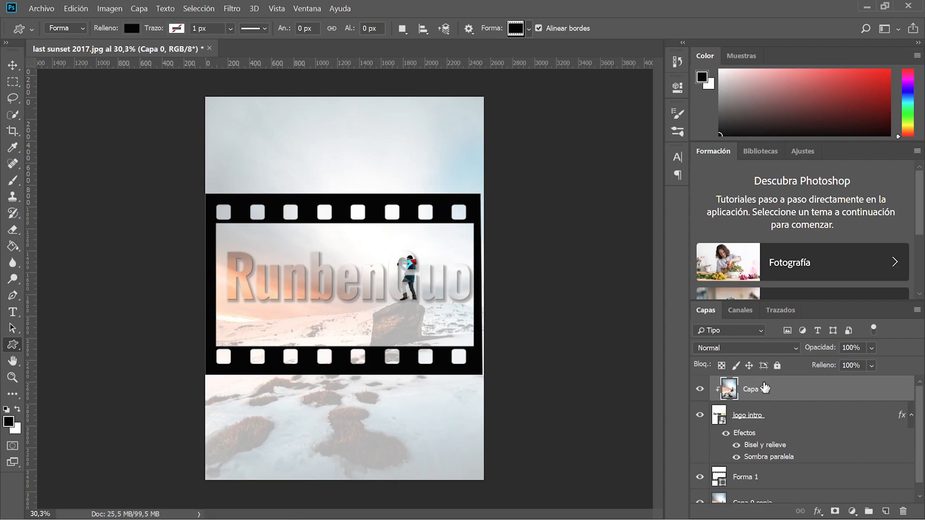
Release Capa 0's clipping mask, then group logo intro and Forma 1 into Grupo 1.
right_click(809, 395)
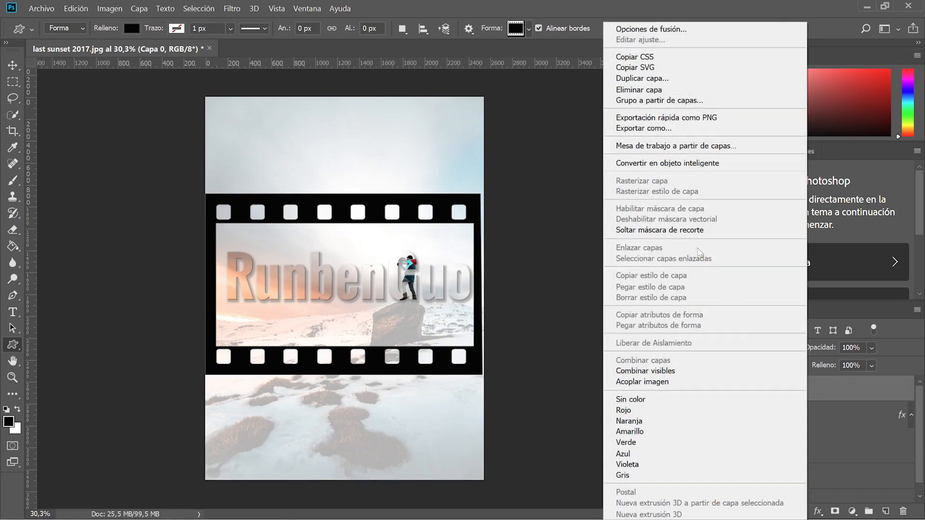
click(675, 230)
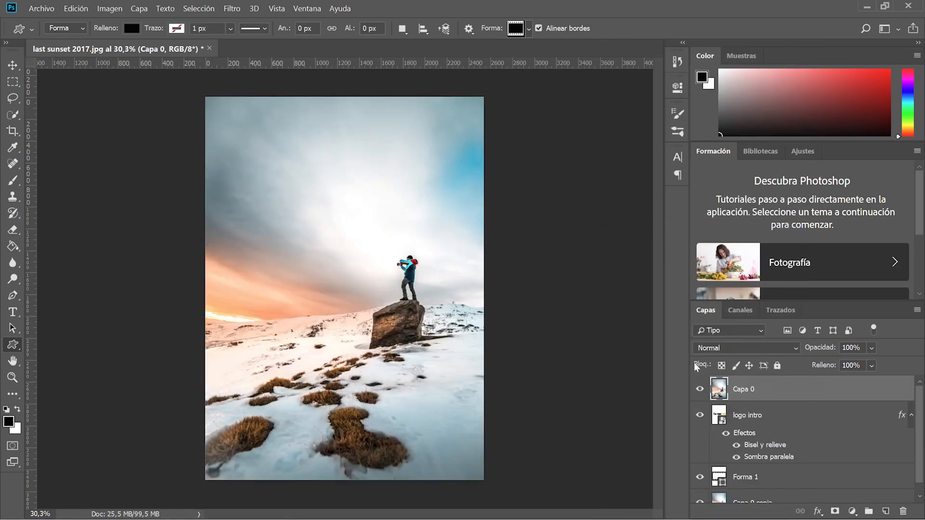
click(750, 417)
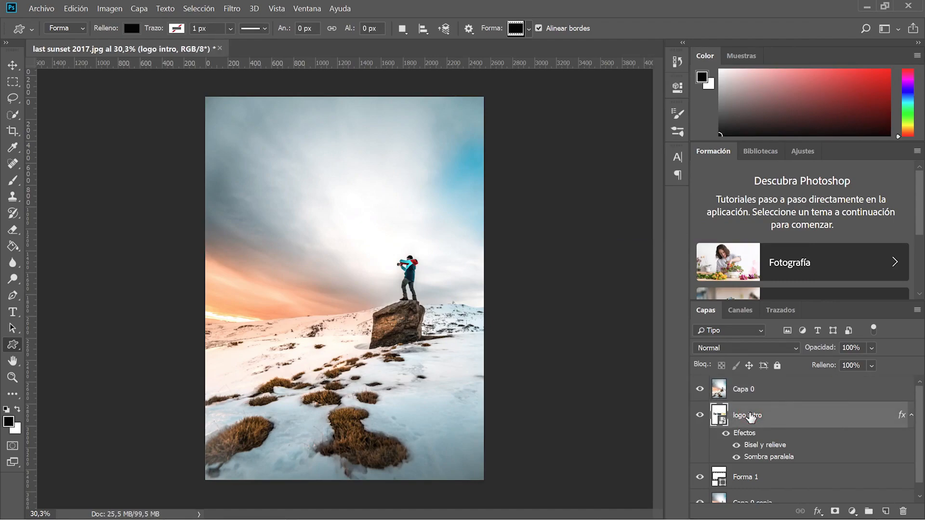
shift+click(759, 482)
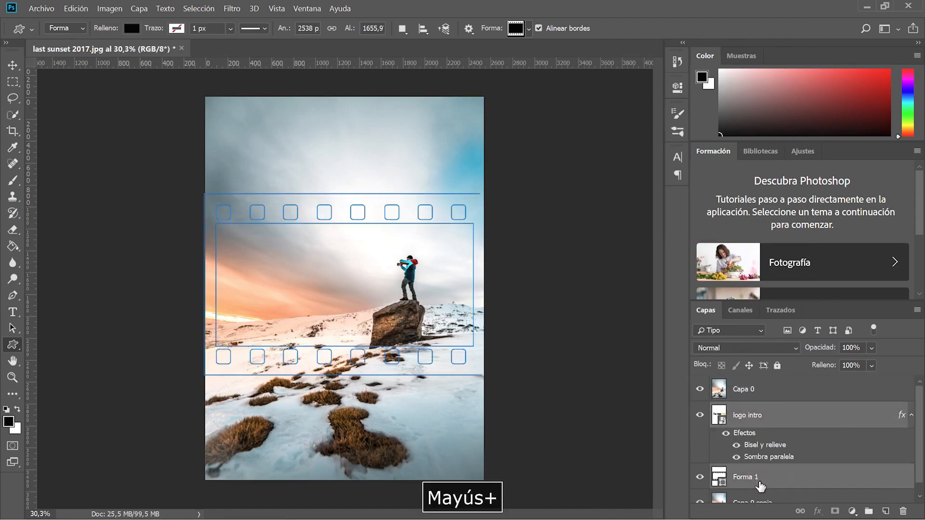
click(765, 417)
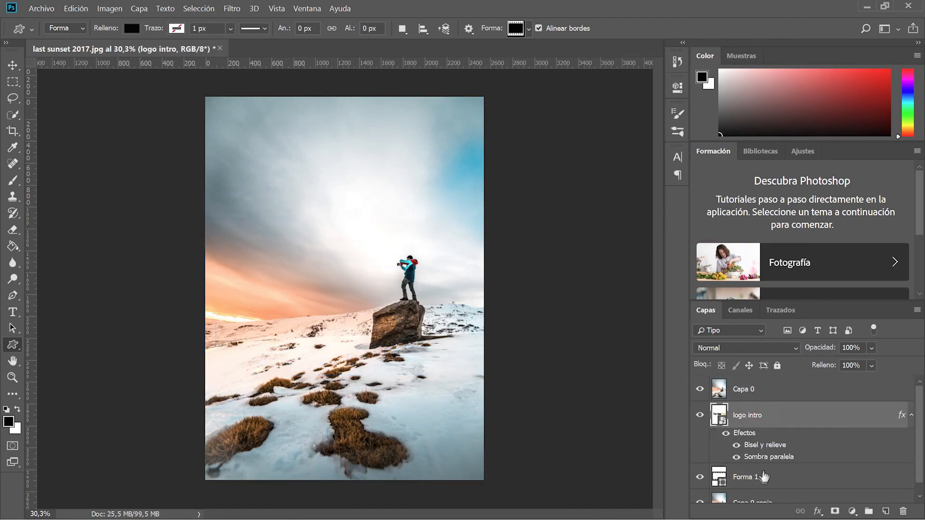
shift+click(761, 477)
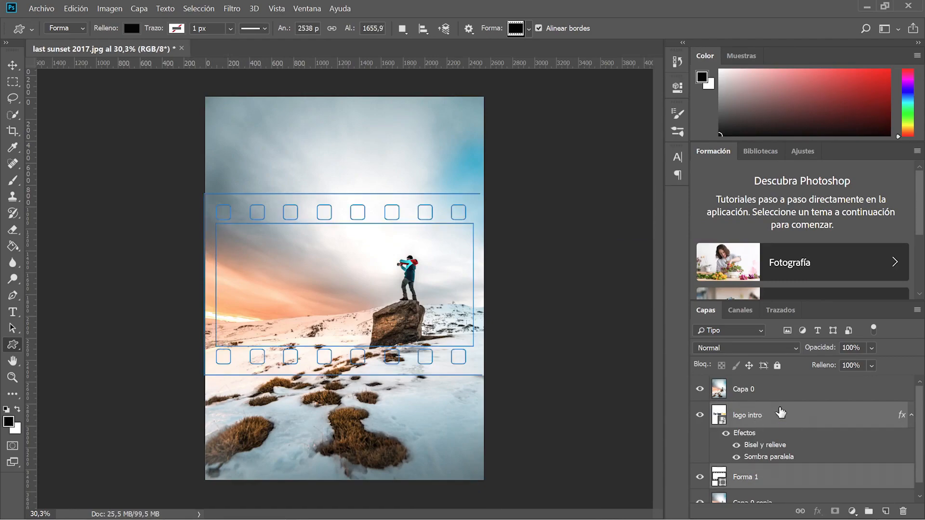
right_click(781, 413)
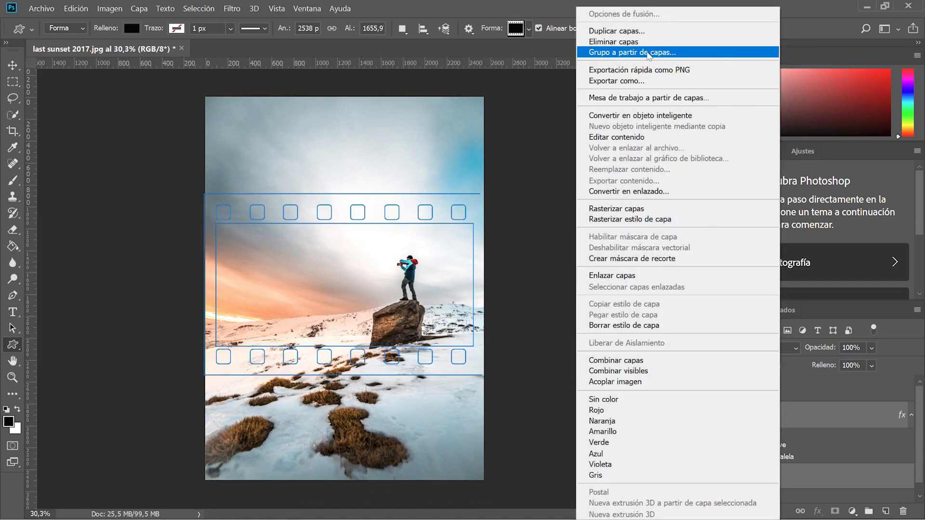
click(648, 53)
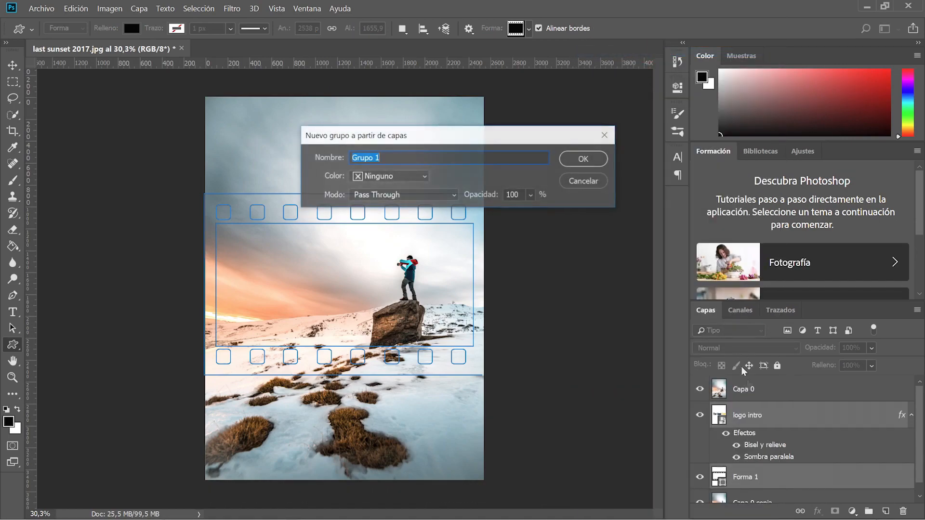
click(583, 162)
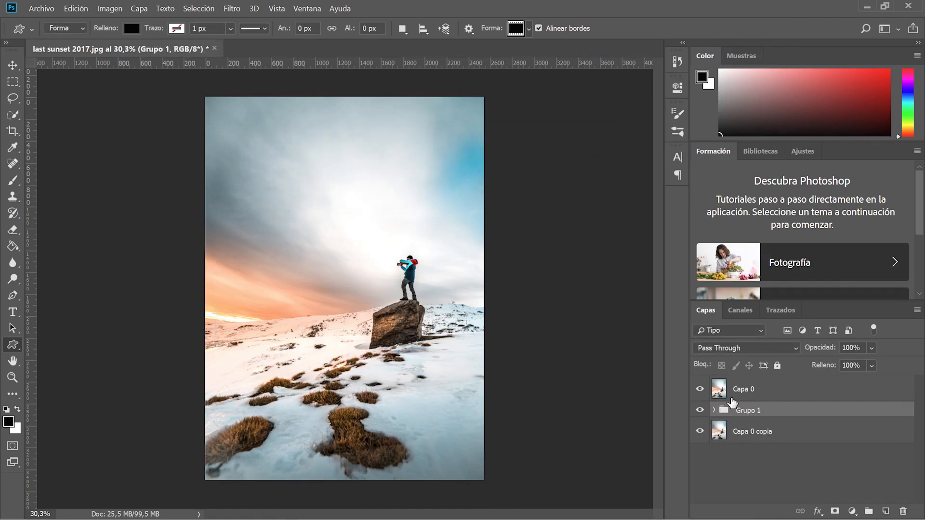
click(754, 392)
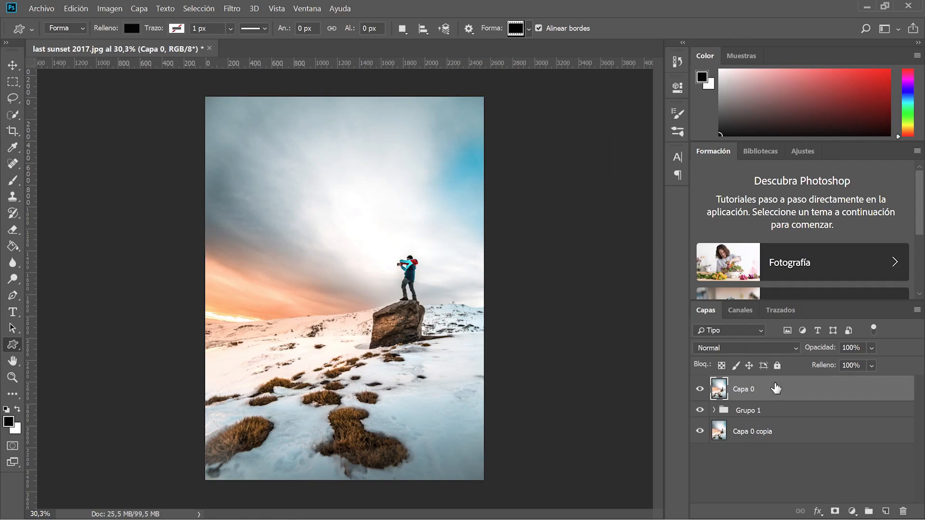
Clip Capa 0 to Grupo 1 and expand the group's layers.
right_click(776, 388)
click(626, 229)
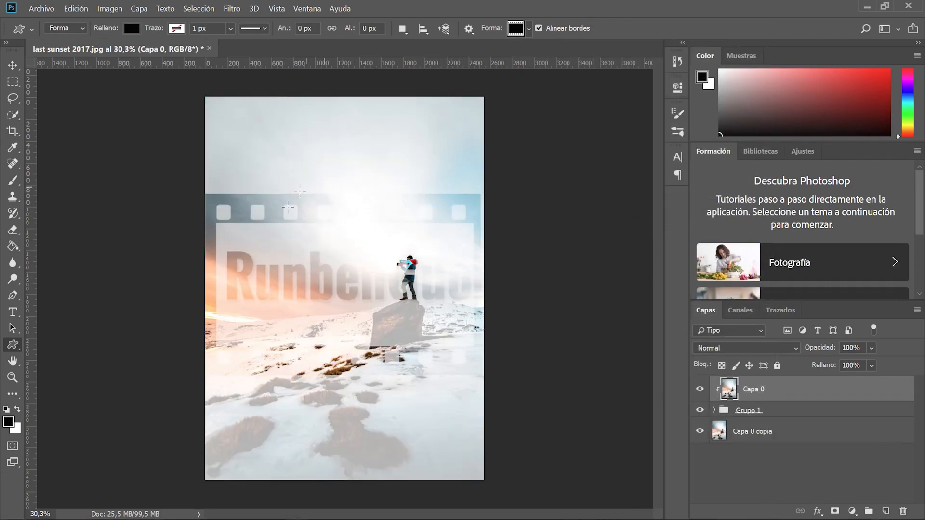
click(714, 410)
Alt-drag logo intro's bevel and drop shadow effects onto Forma 1.
scroll(737, 432, down, 1)
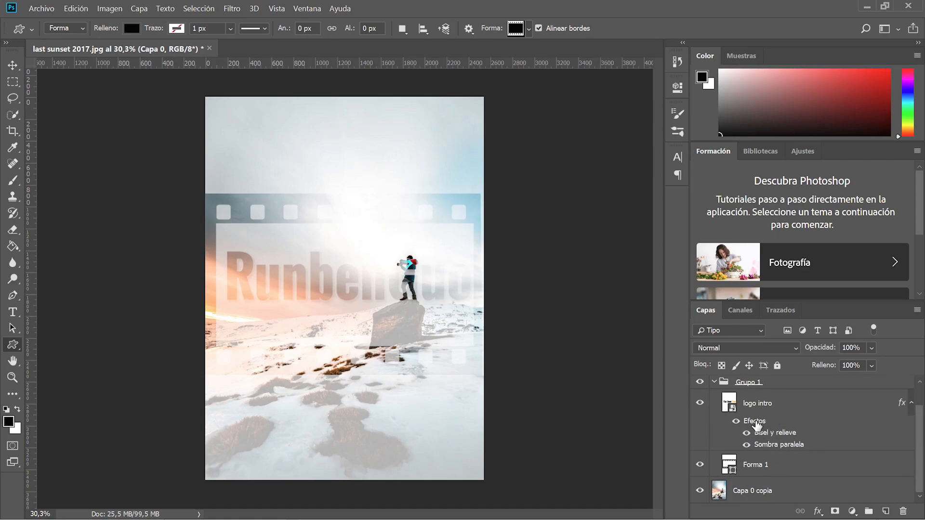
drag(760, 422, 768, 468)
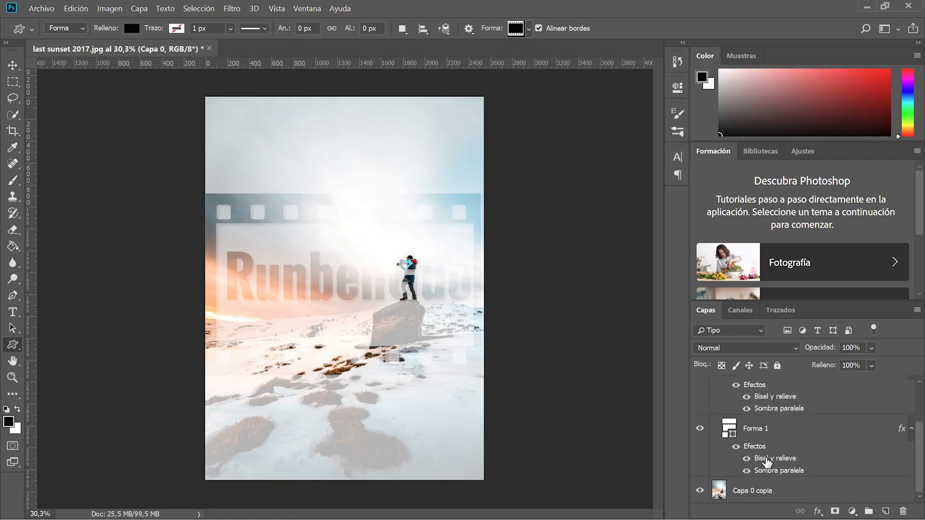
key(F9)
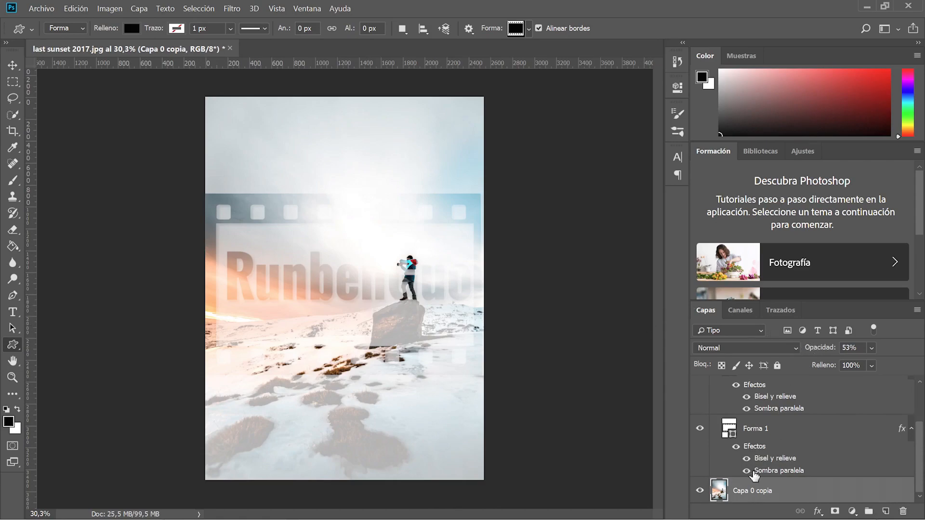
Lower Capa 0 copia's opacity from 53% to 12%.
click(786, 458)
click(771, 491)
click(871, 365)
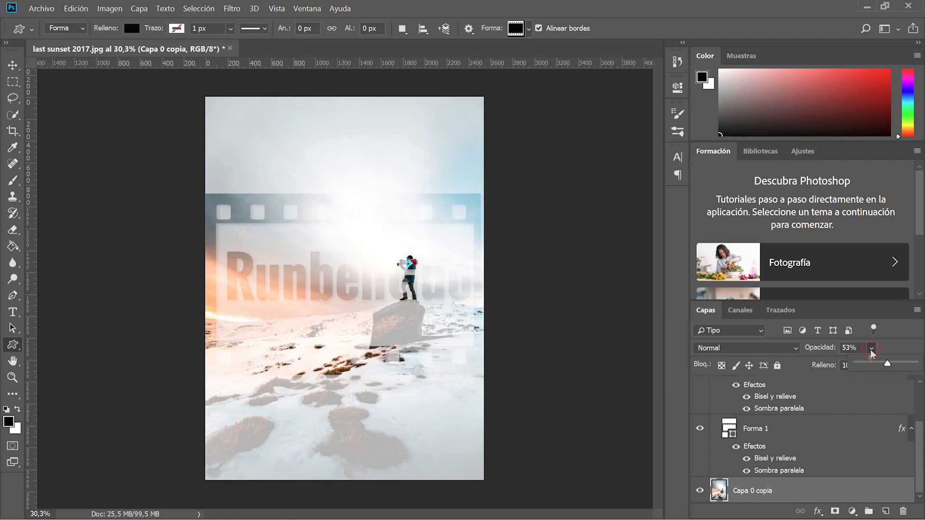
drag(871, 366, 867, 365)
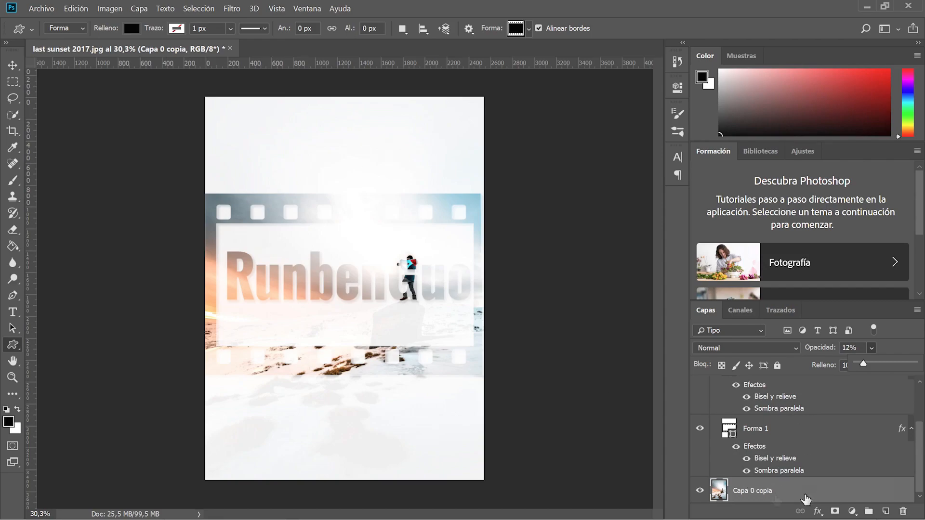
Add a Color uniforme fill layer set to black.
click(852, 512)
click(822, 293)
drag(606, 159, 531, 306)
click(852, 103)
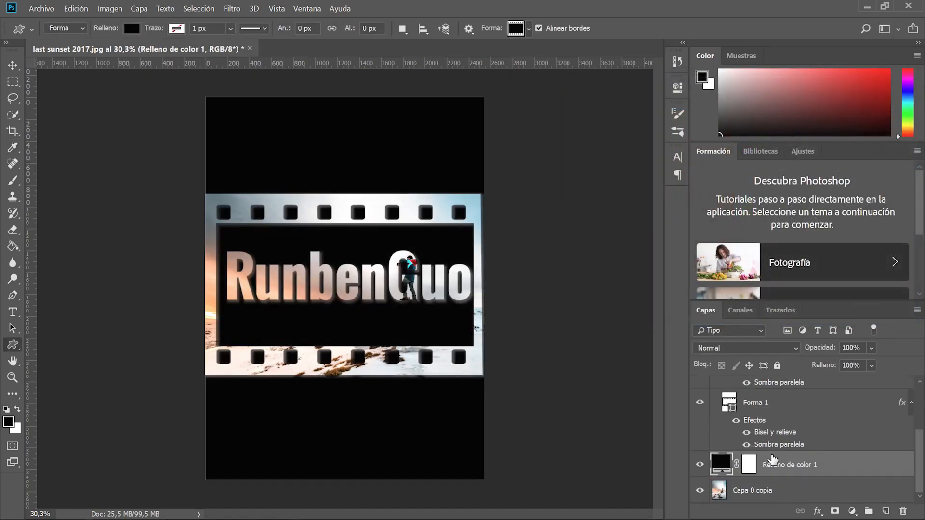
Move the fill below Capa 0 copia at 0% opacity and hide both layers.
drag(772, 464, 769, 501)
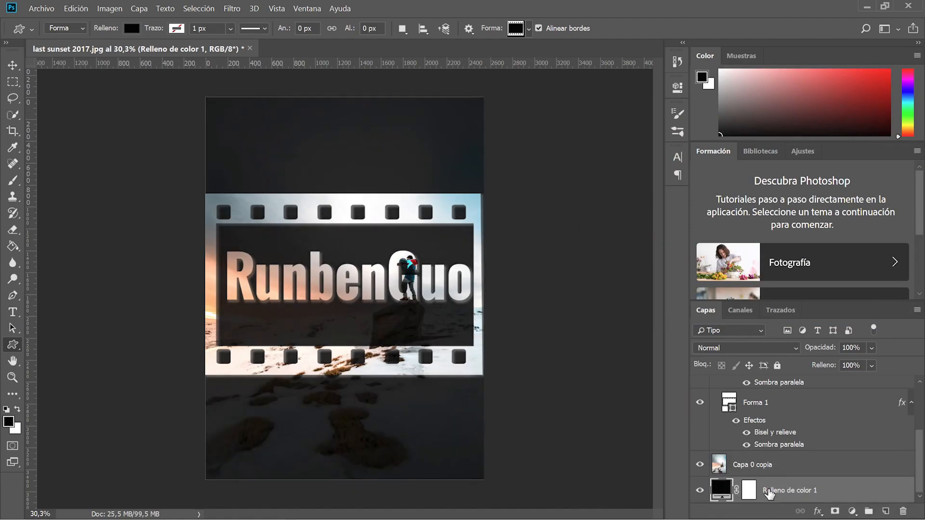
drag(873, 351, 707, 492)
click(699, 490)
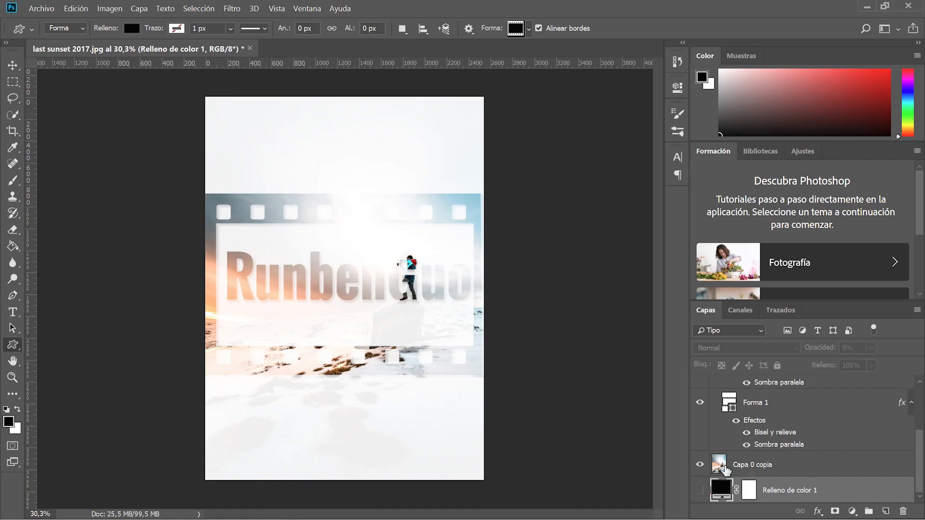
click(744, 465)
click(696, 464)
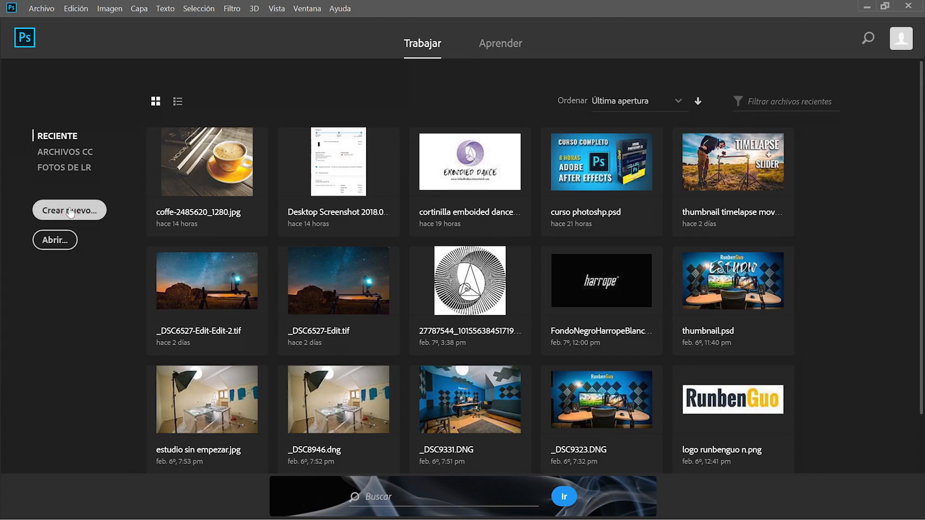
Open Crear nuevo… and show the Foto presets in the Nuevo Documento dialog.
click(70, 211)
click(358, 55)
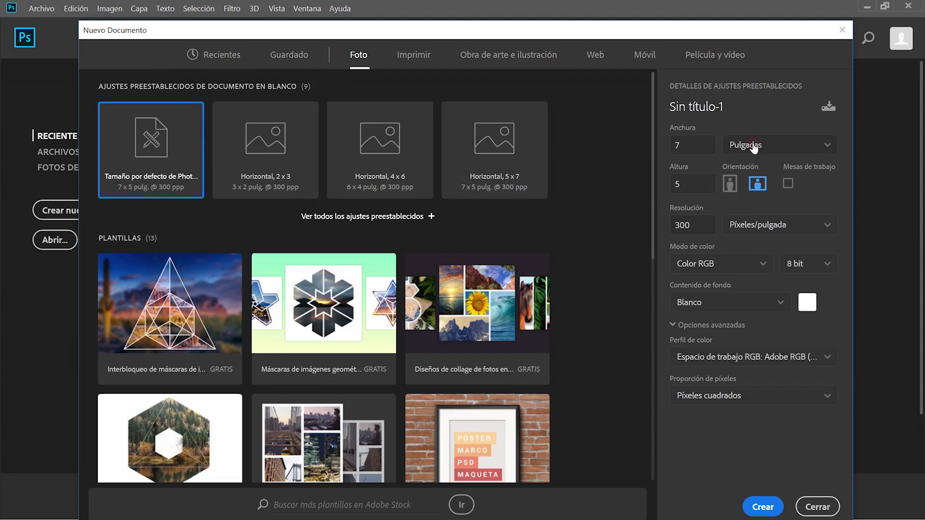
Set the new document size to 85 × 54 mm in landscape orientation.
click(752, 145)
click(747, 212)
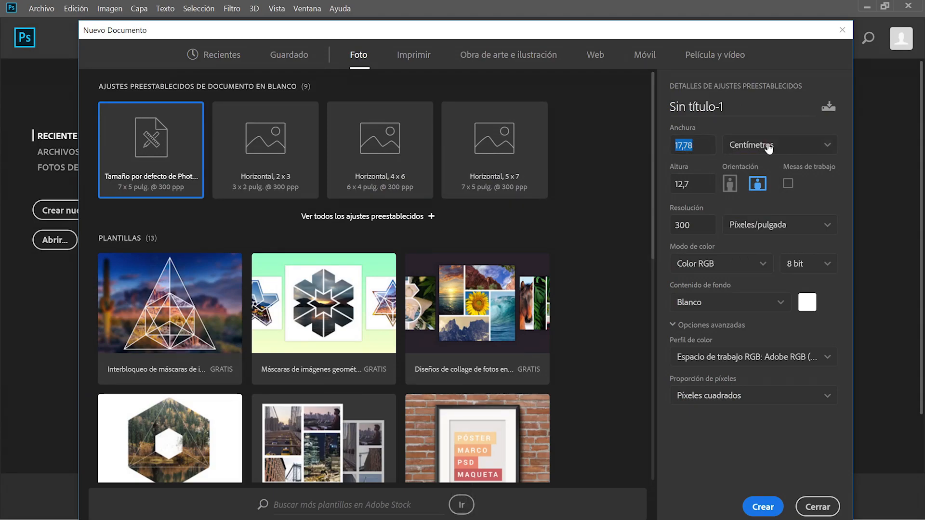
click(768, 148)
click(751, 230)
click(704, 149)
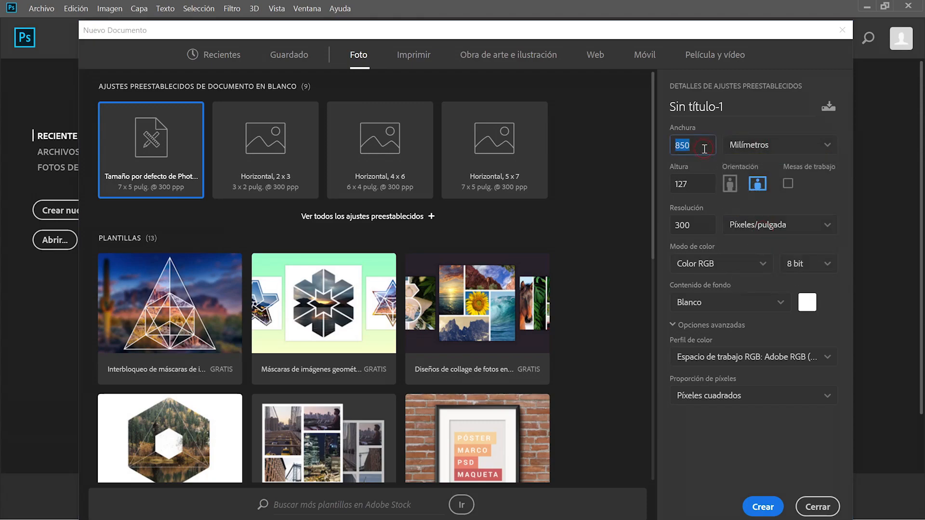
click(704, 149)
key(BackSpace)
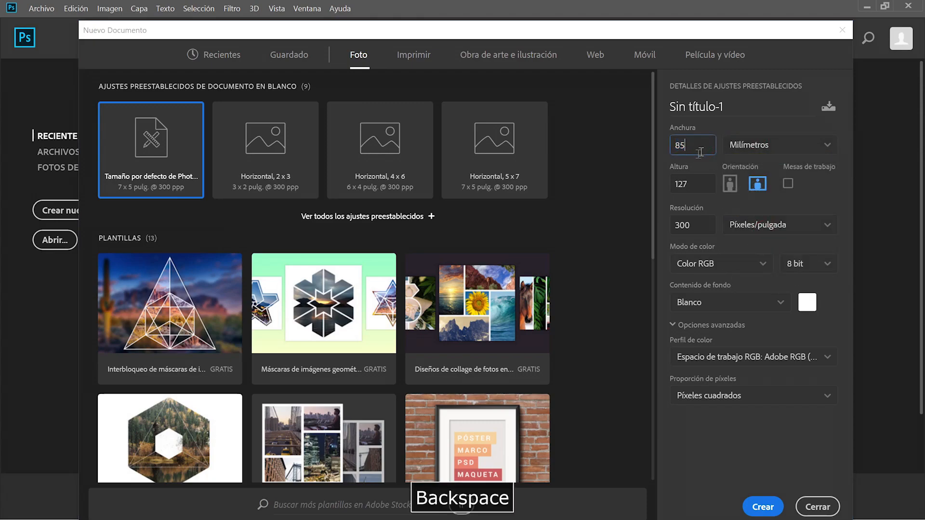
click(687, 186)
text(54)
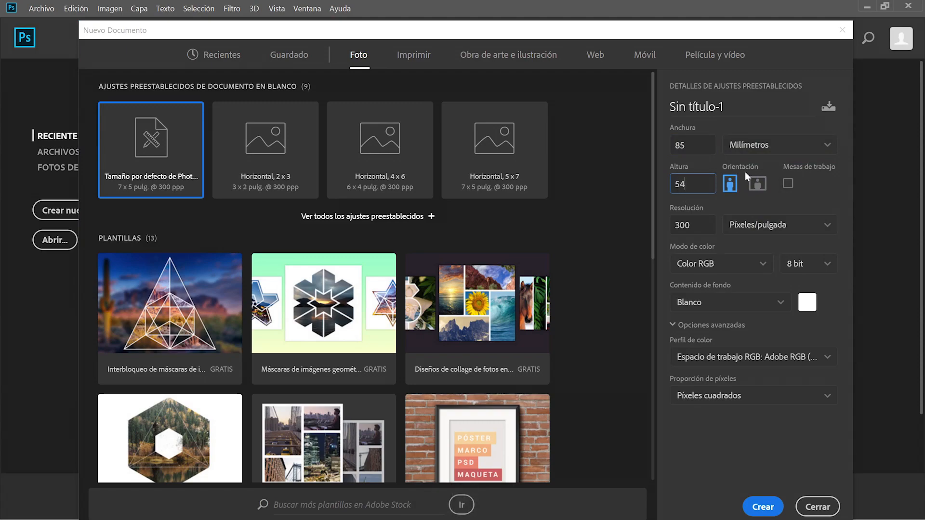
click(757, 185)
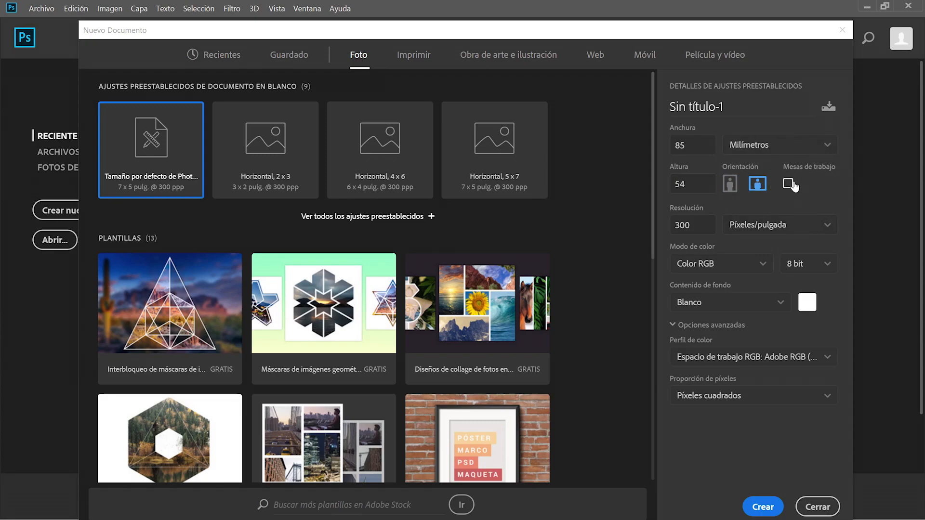
Enable Mesas de trabajo, name the document 'tarjeta de visita', and create it.
click(789, 185)
click(718, 105)
text(tarj)
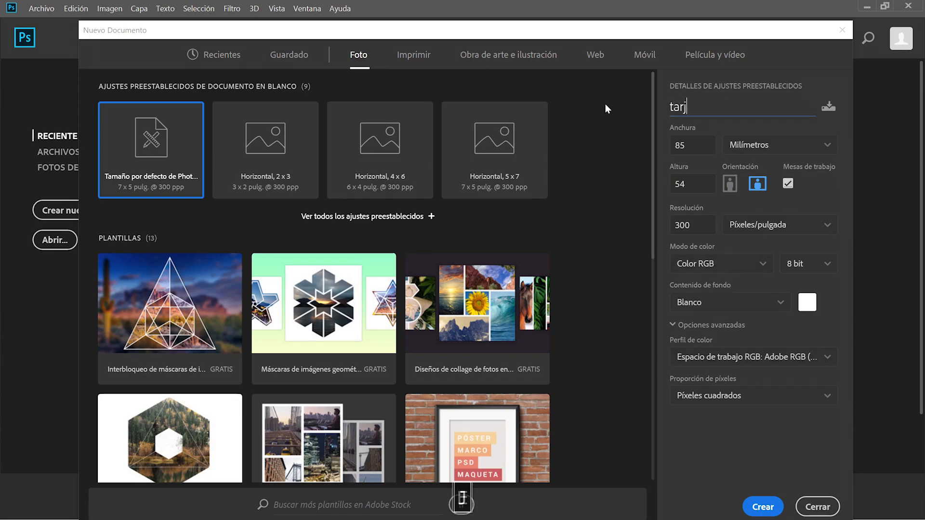
text(eta de visita)
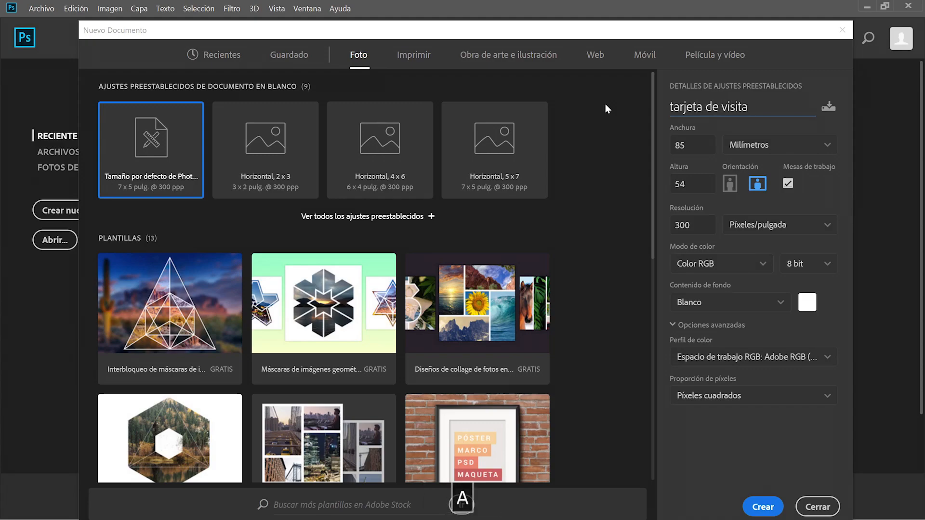
click(722, 139)
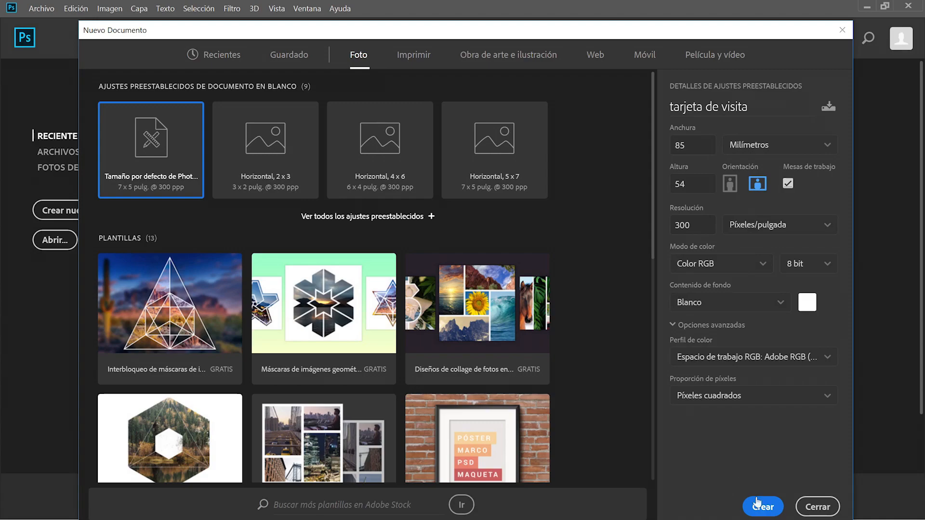
click(765, 506)
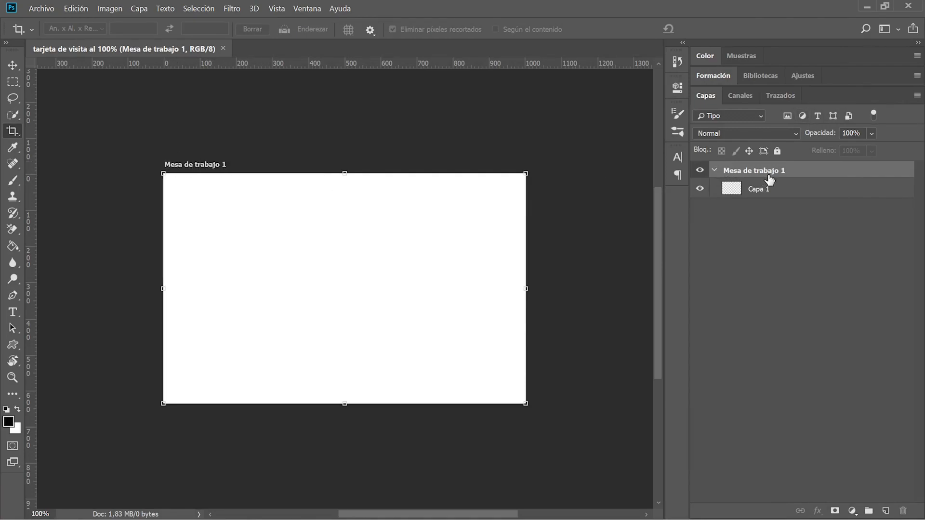
Rename the artboard to 'Tarjeta de visita front'.
click(717, 171)
click(717, 172)
double_click(780, 171)
text(Tarjeta de visit)
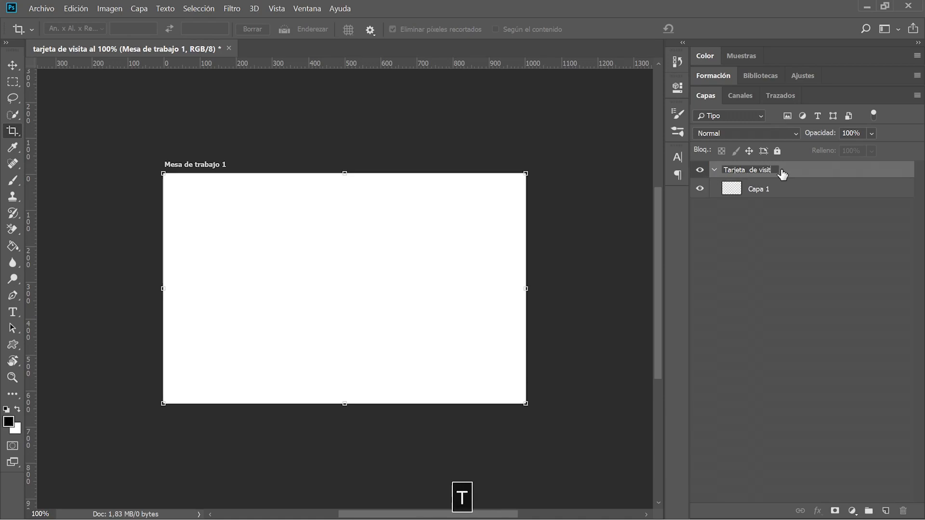
key(BackSpace)
text(ta front)
click(762, 241)
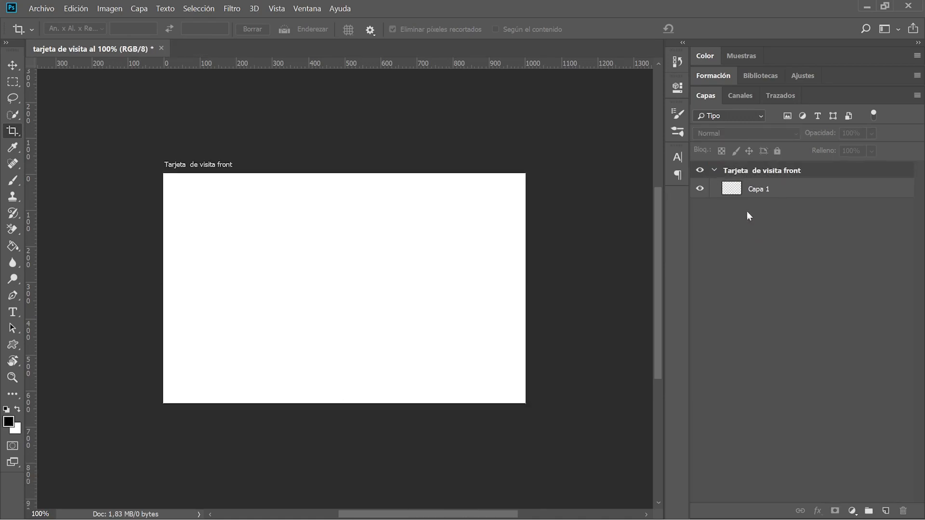
click(715, 171)
Drag the 'cala morell' photo from the Fotos folder onto the artboard.
scroll(188, 366, up, 2)
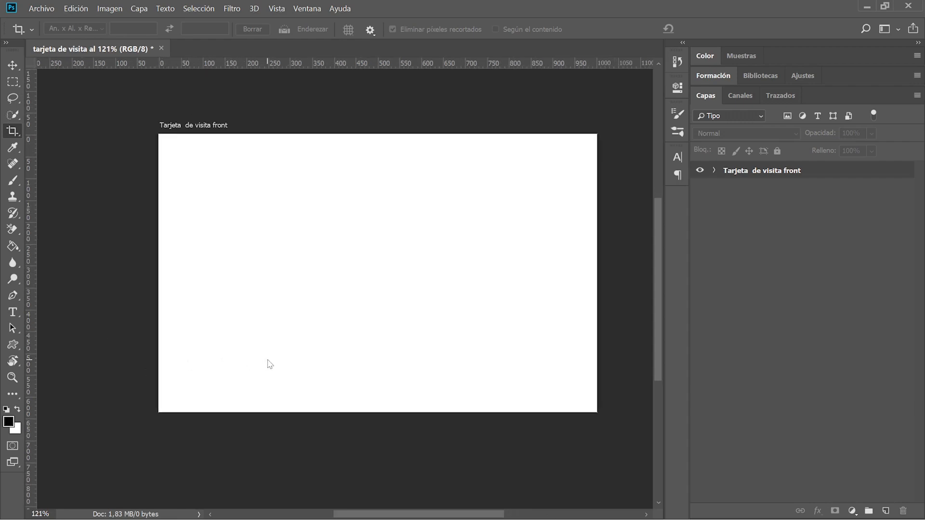
key(v)
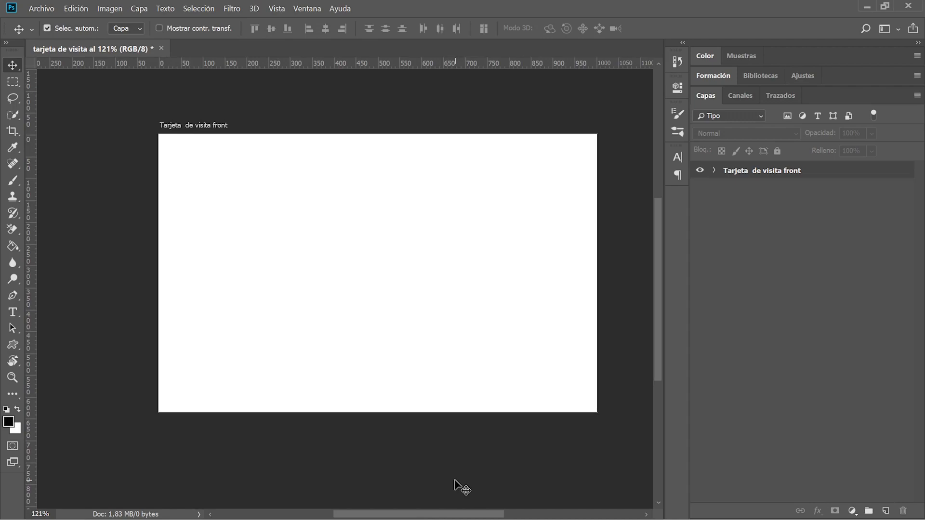
key(alt+Tab)
key(alt+Tab)
key(alt+Tab)
key(alt+Tab)
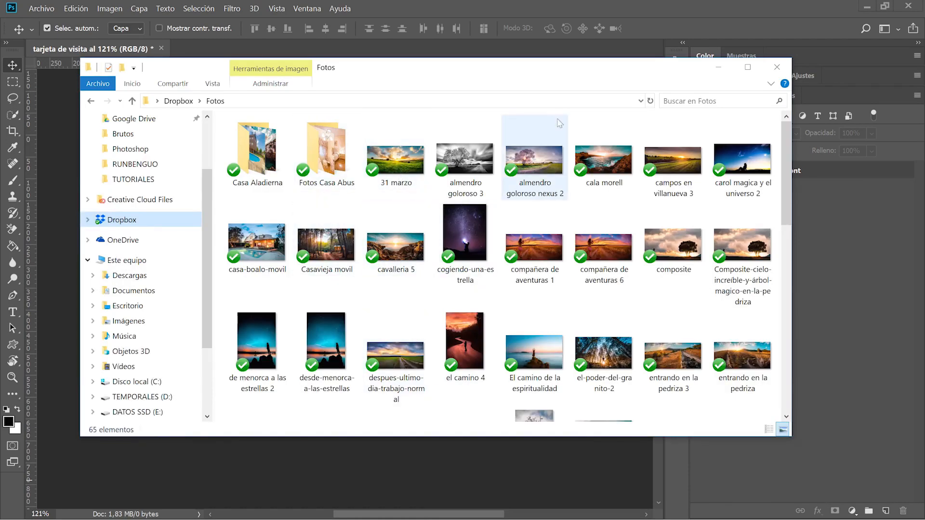
drag(600, 159, 338, 247)
key(space)
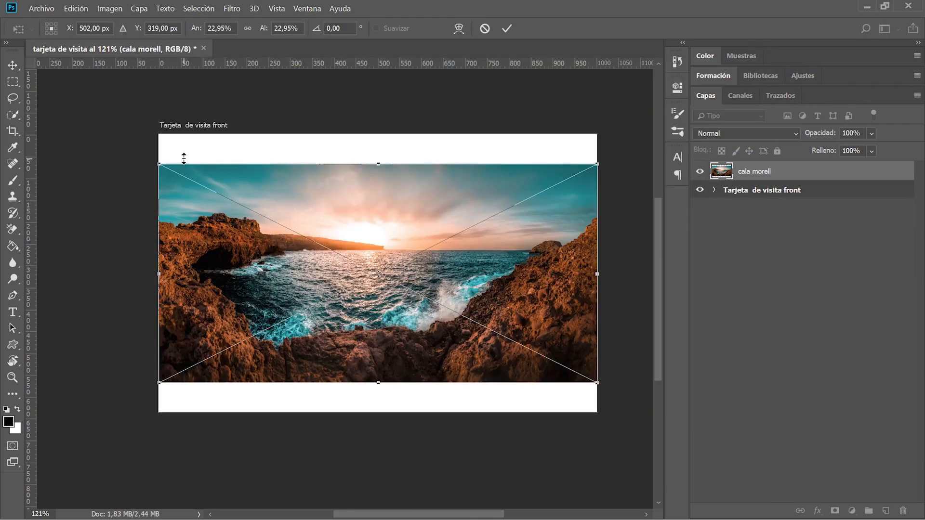
Scale the coastal photo up to cover the card front and commit the size.
drag(159, 164, 110, 92)
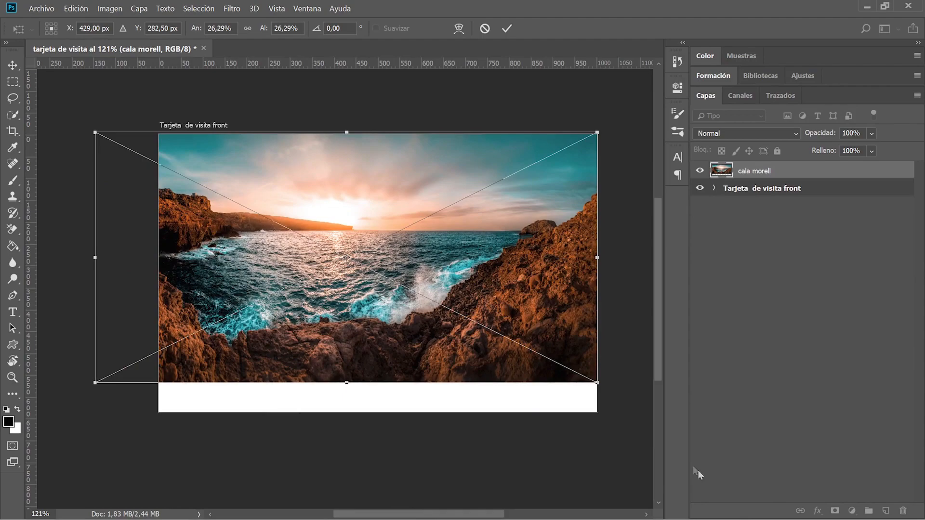
drag(591, 386, 640, 454)
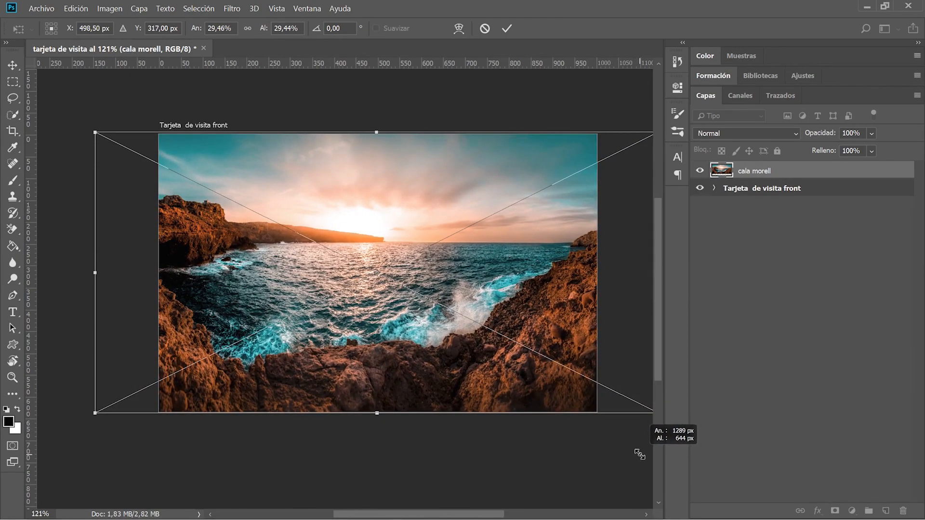
mouse_move(94, 132)
mouse_down()
mouse_move(118, 158)
mouse_move(100, 120)
mouse_up()
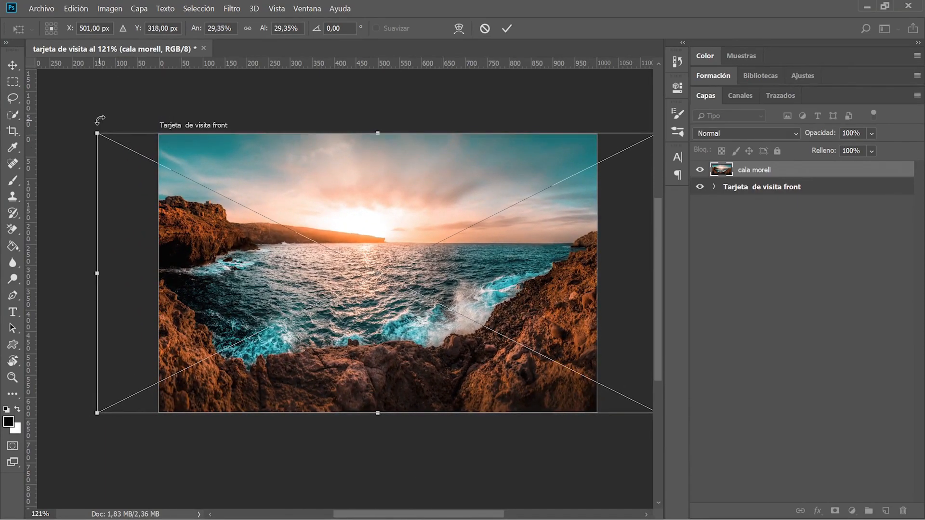
key(Return)
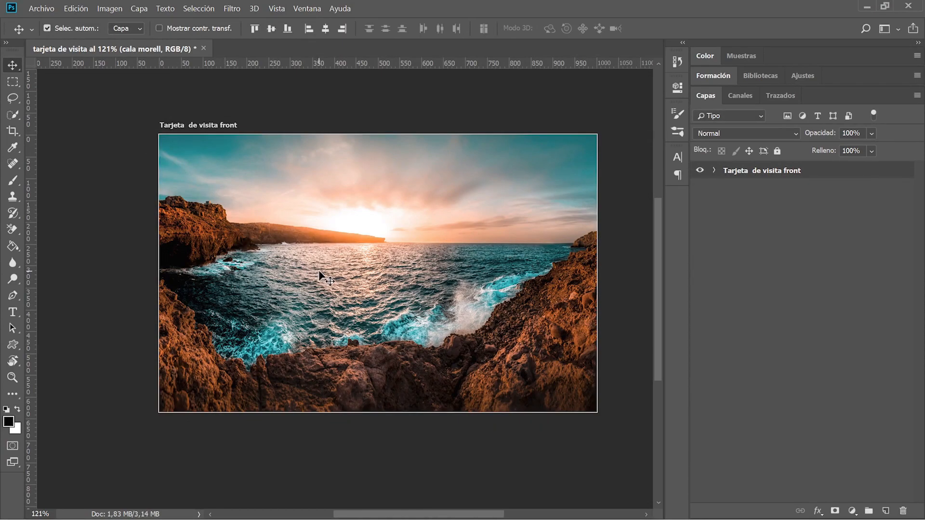
Narrow the photo from left and right to match the artboard edges (24,34% by 29,34%).
key(ctrl+t)
drag(95, 274, 144, 274)
scroll(225, 280, down, 2)
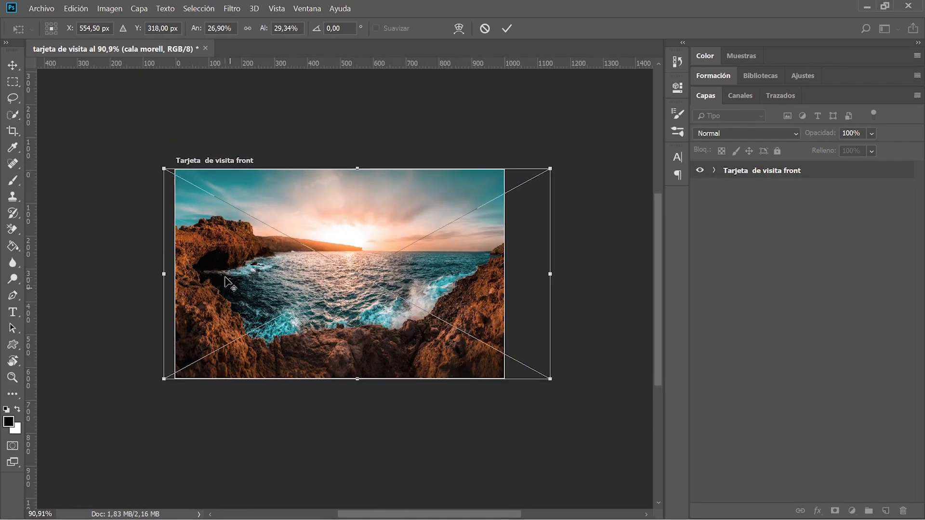
drag(552, 273, 513, 274)
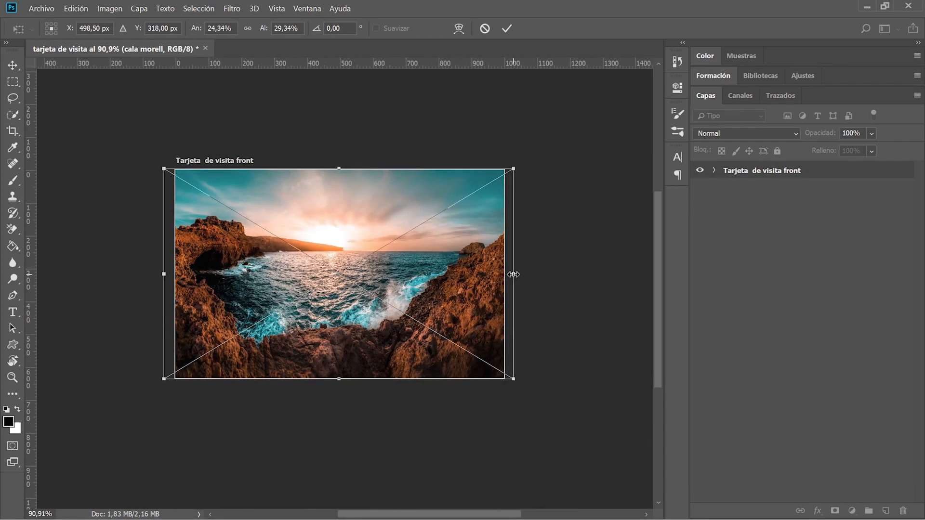
key(Return)
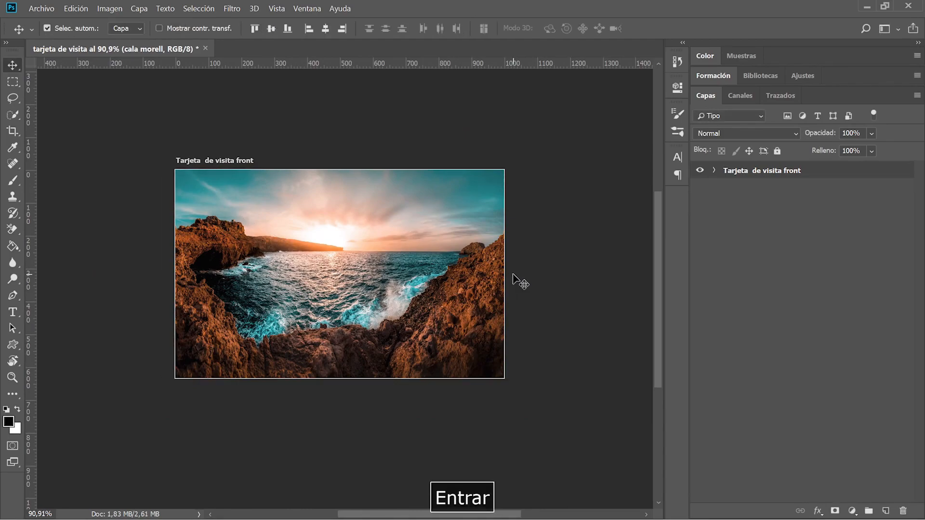
click(720, 176)
Expand the Tarjeta de visita front group and select the cala morell layer.
click(715, 171)
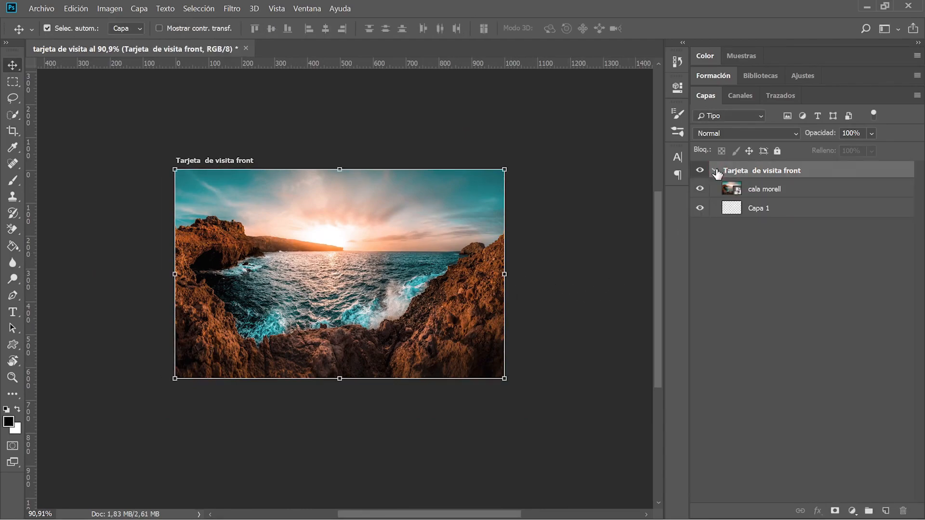
click(715, 171)
click(716, 171)
click(781, 192)
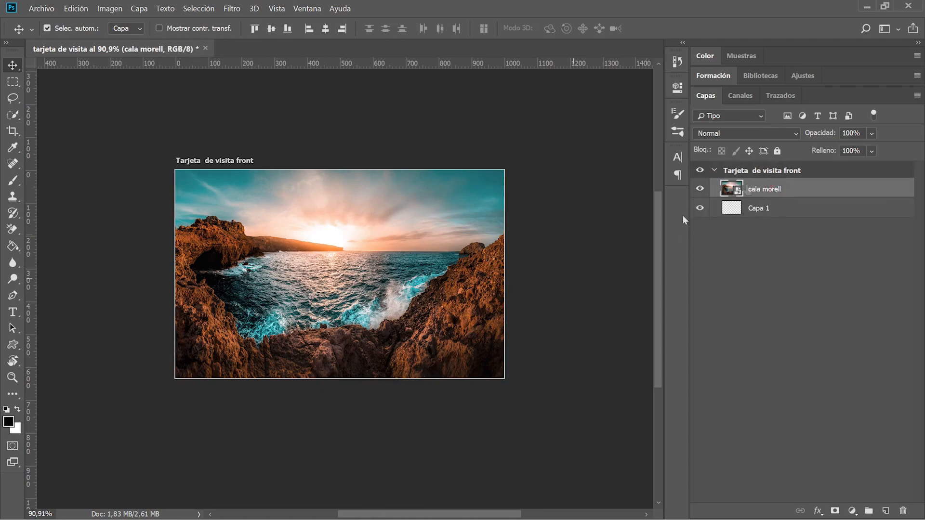
Apply a Gaussian blur of radius 2,3 to cala morell and compare before and after.
click(232, 8)
mouse_move(270, 151)
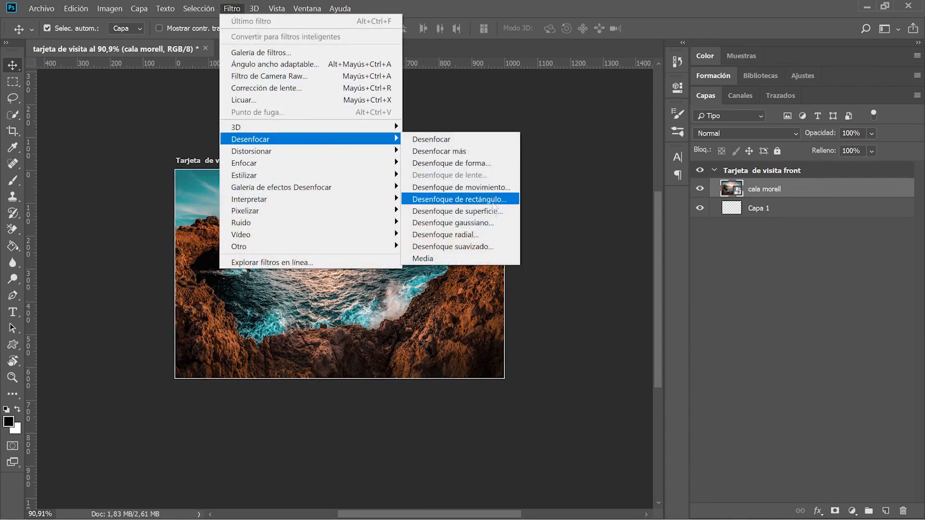
click(494, 222)
drag(526, 294, 516, 292)
click(659, 120)
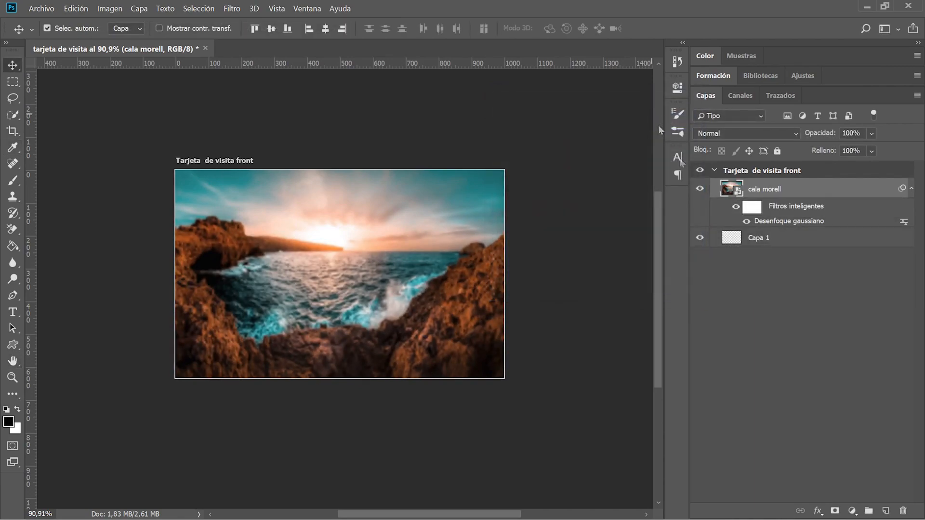
click(736, 208)
click(736, 209)
key(alt+Tab)
Place the foto perfil portrait onto the card and position it at the right edge.
drag(273, 164, 62, 296)
key(space)
drag(351, 208, 442, 205)
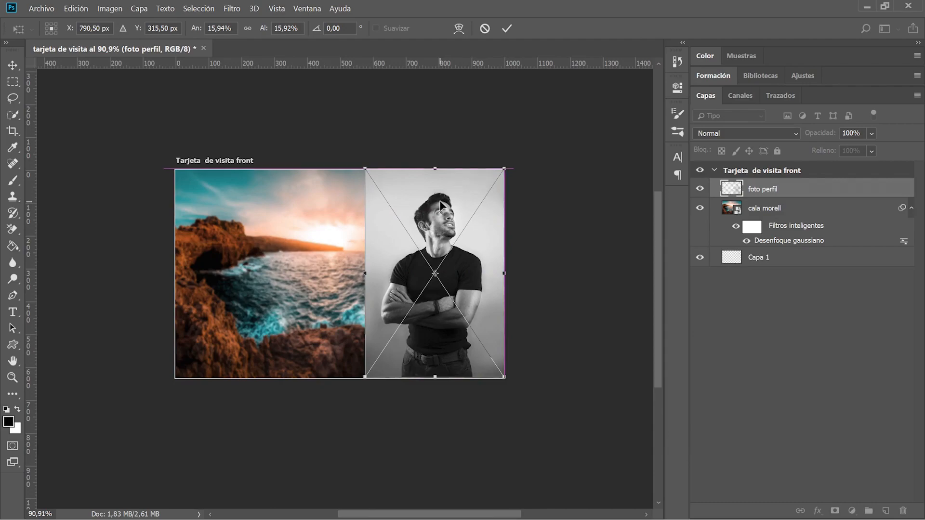
key(Return)
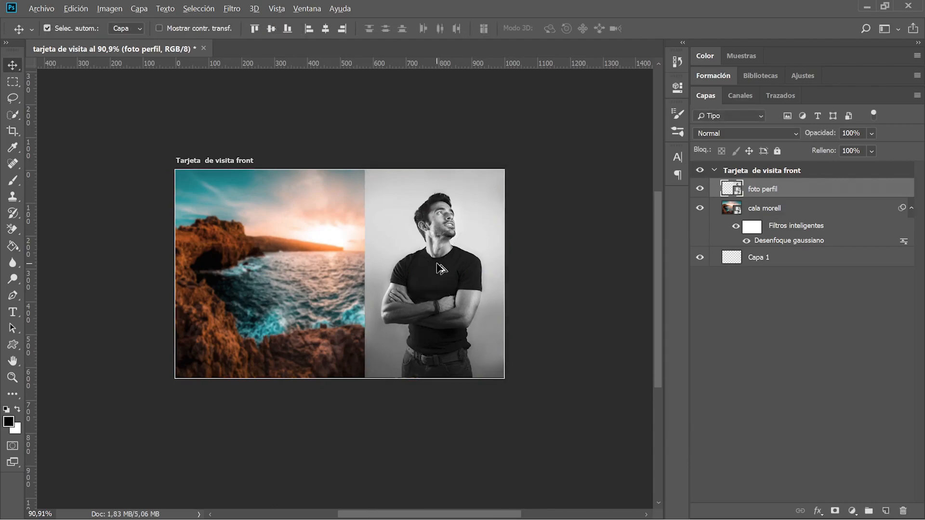
scroll(439, 268, up, 2)
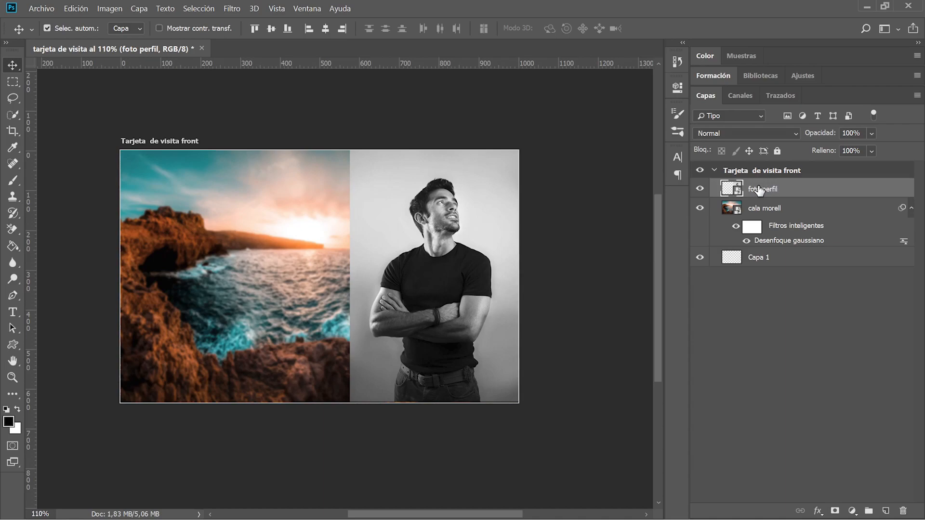
Quick-select the man and mask out the background, feathering the mask to 1,0 px.
key(w)
mouse_move(439, 271)
mouse_down()
mouse_move(406, 316)
mouse_move(430, 319)
mouse_move(446, 368)
mouse_move(431, 372)
mouse_move(449, 230)
mouse_move(429, 255)
mouse_move(436, 277)
mouse_up()
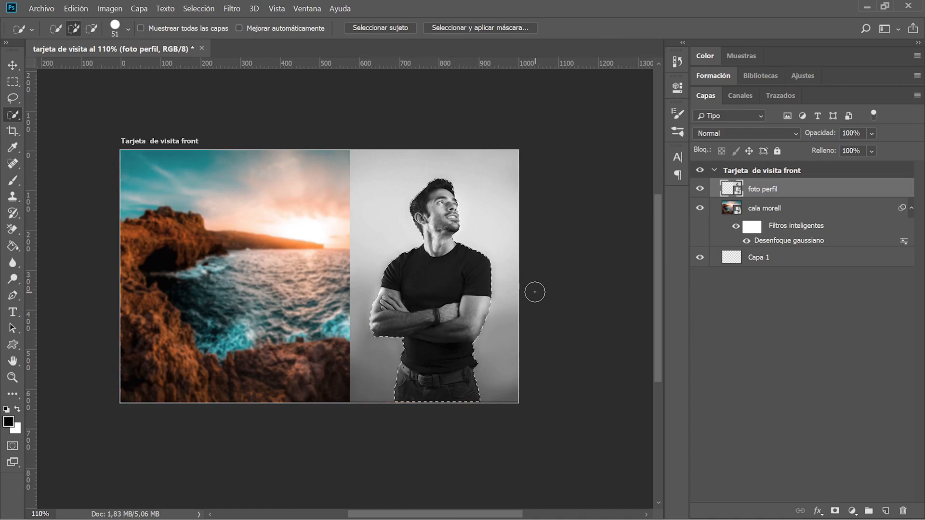
click(835, 512)
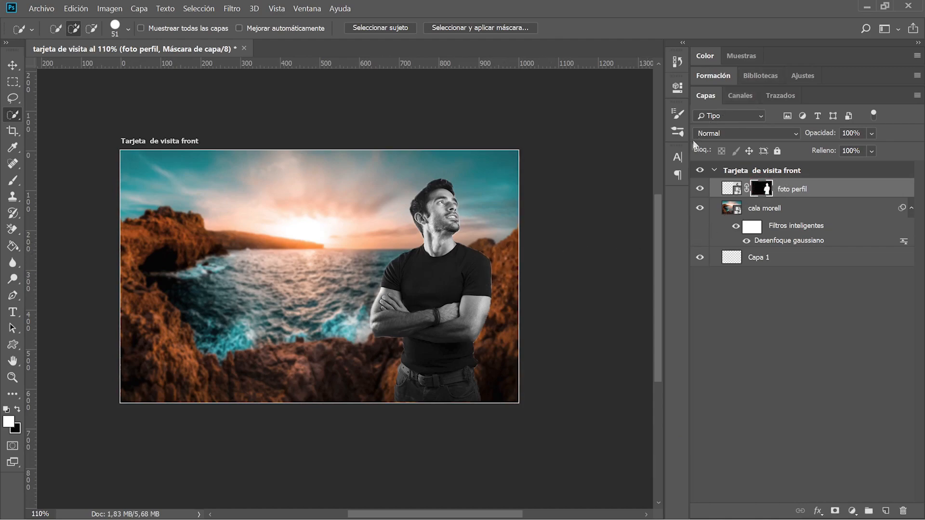
click(680, 91)
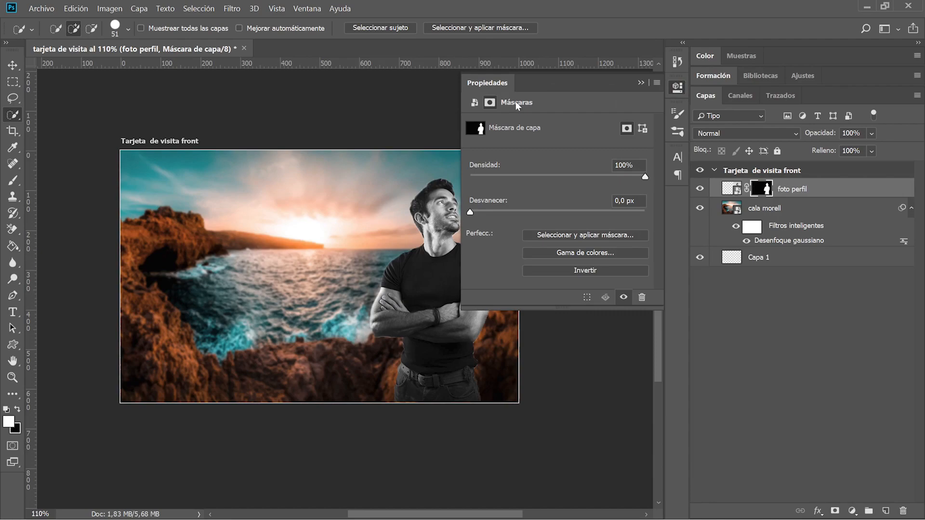
drag(471, 215, 480, 212)
click(640, 79)
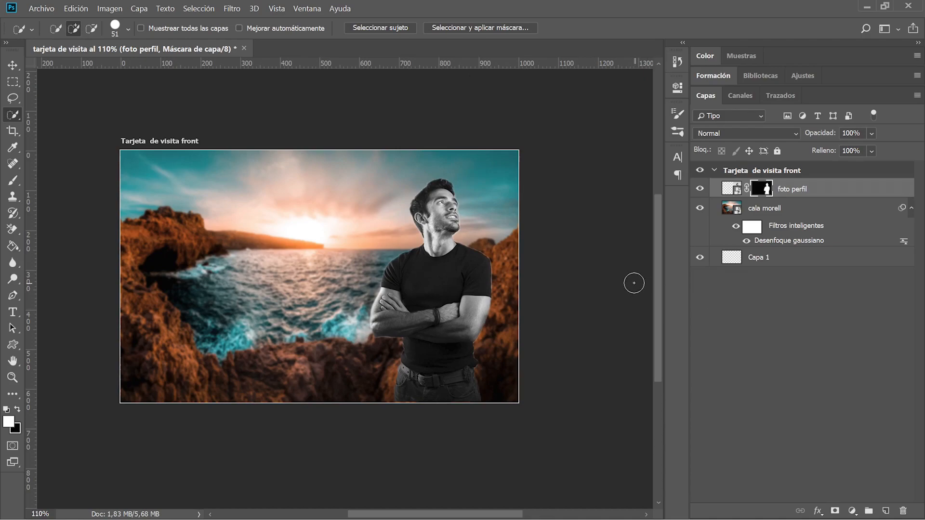
Add a name text line 'Uunbenguo' over the upper-left sky.
key(t)
click(192, 206)
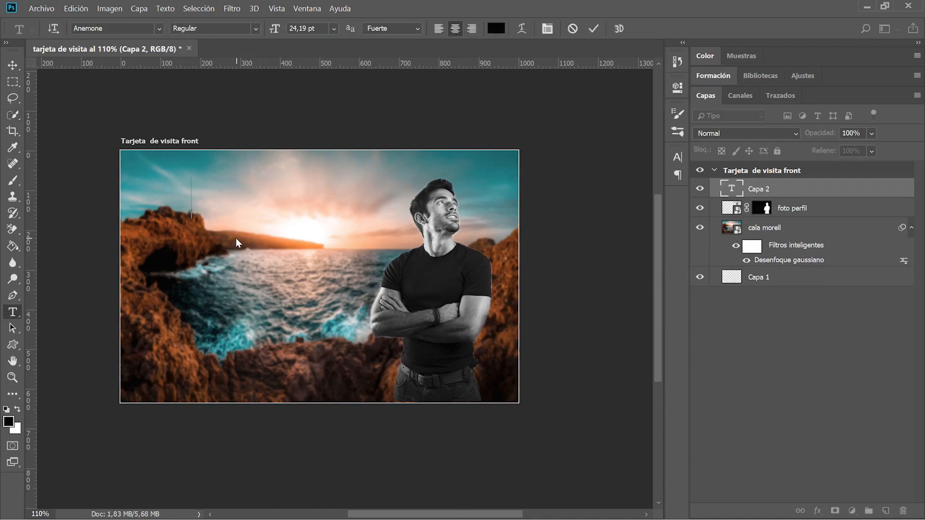
text(Uunbenguo)
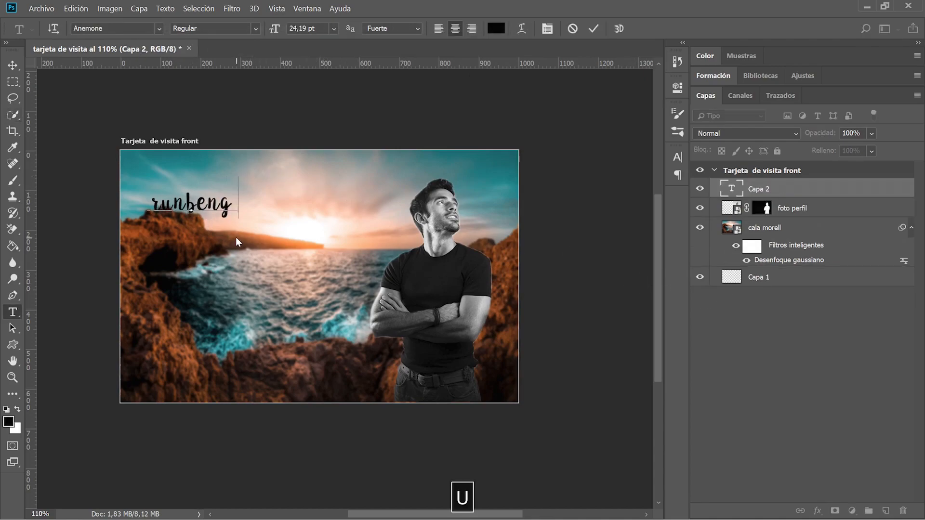
click(609, 152)
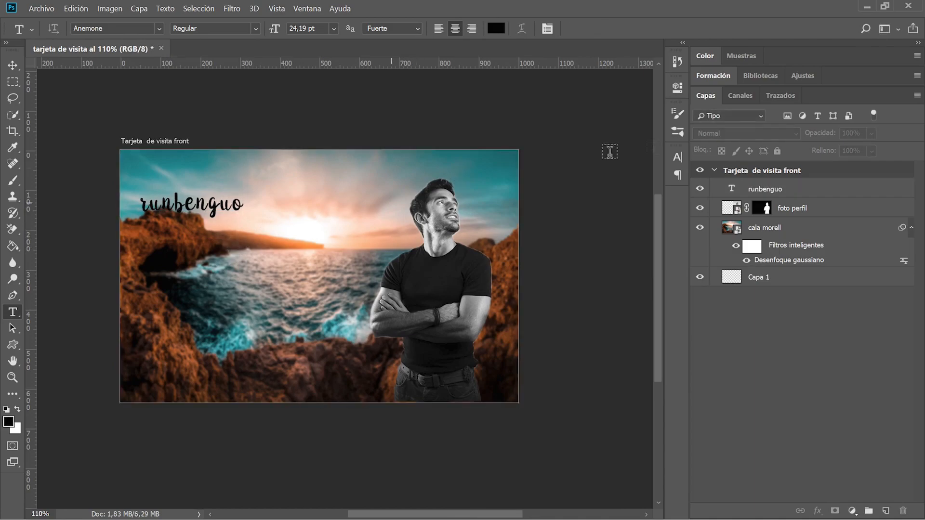
Duplicate the name layer and replace its text with 'aprende video. aprende foto. sé feliz'.
click(787, 190)
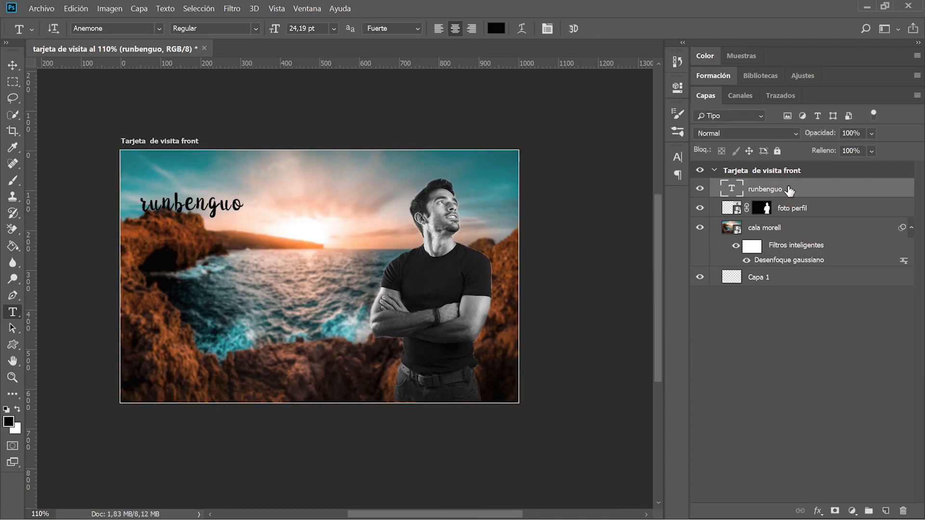
key(ctrl+j)
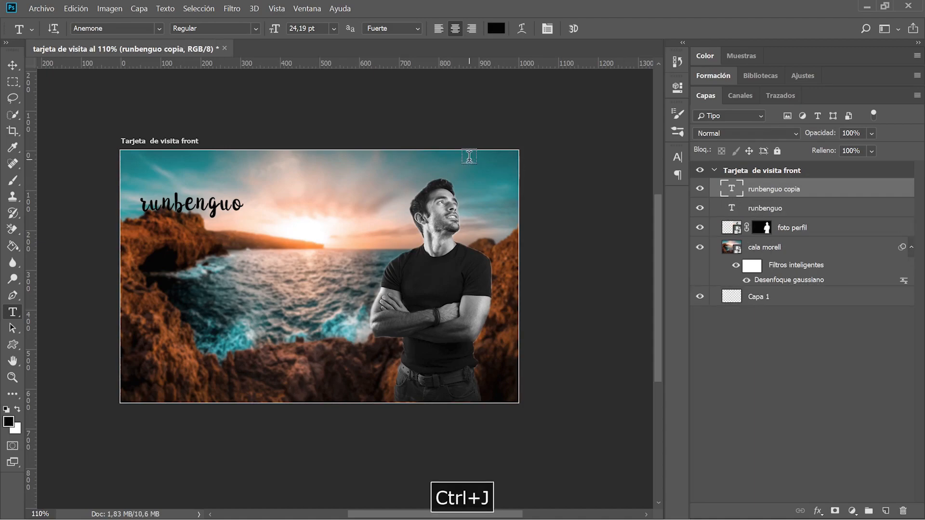
key(v)
drag(182, 205, 221, 266)
double_click(736, 191)
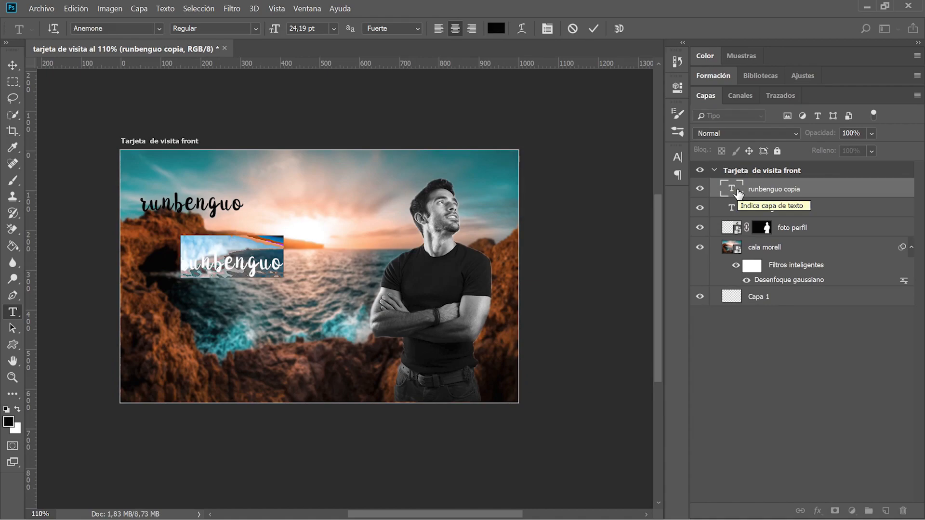
text(aprende video. apr)
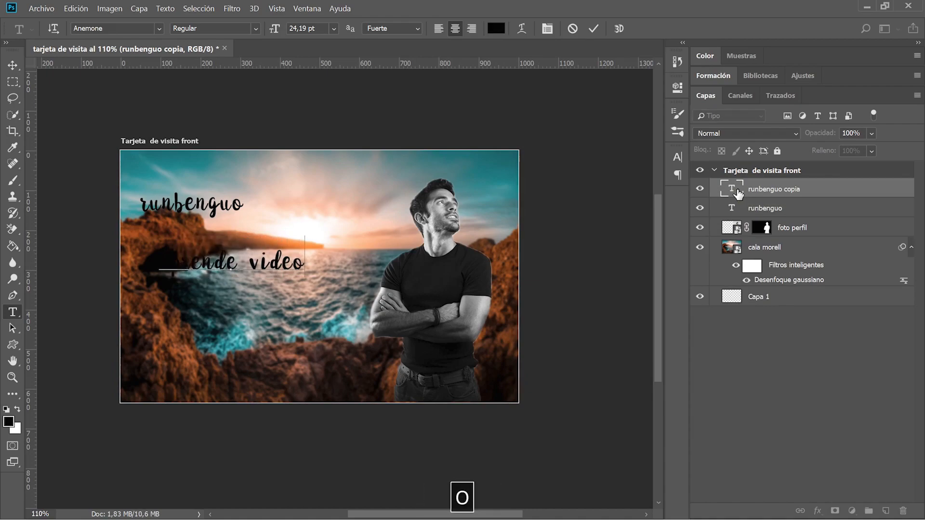
text(ende)
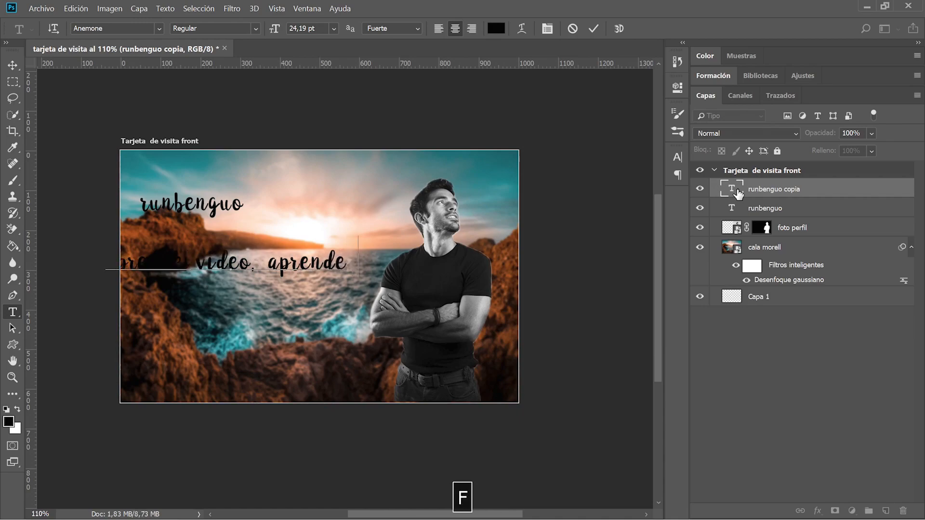
text( foto. sé feliz)
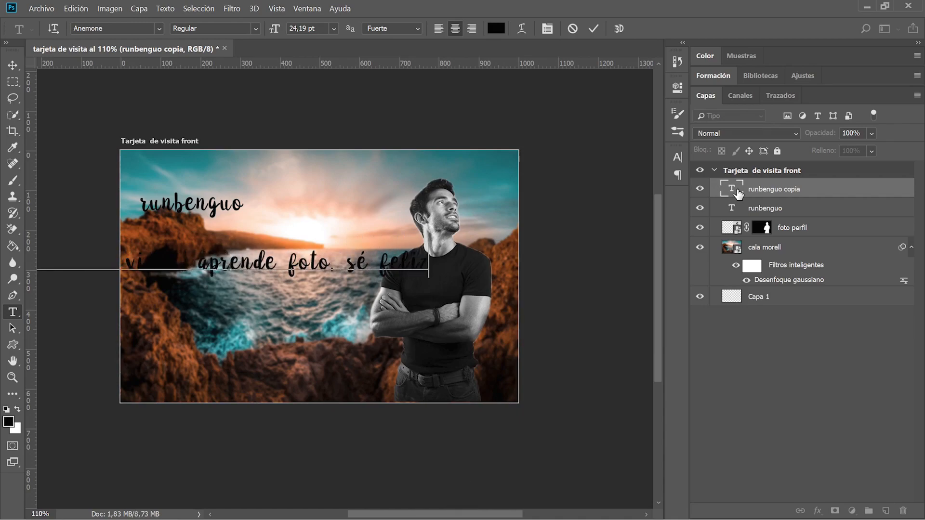
Set the slogan to 18,19 pt with tracking 20 and move it near the card's bottom.
key(ctrl+a)
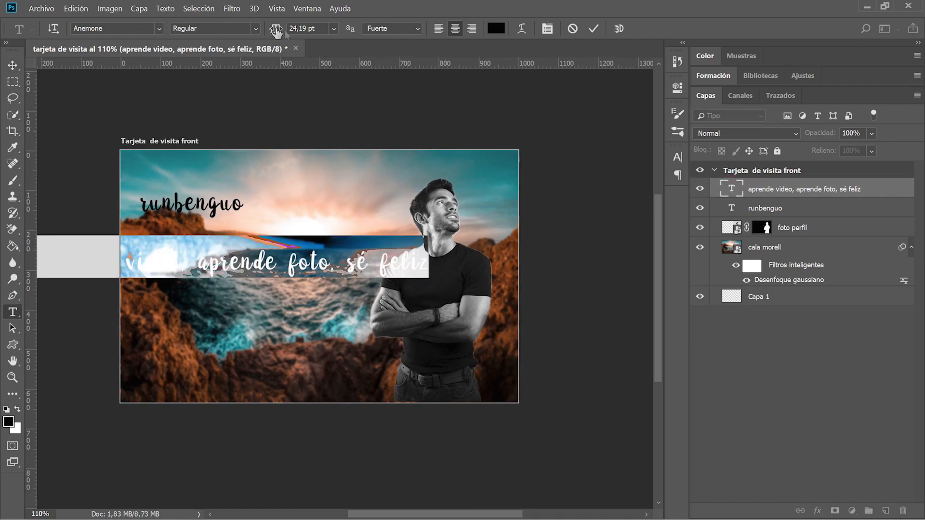
drag(276, 29, 275, 37)
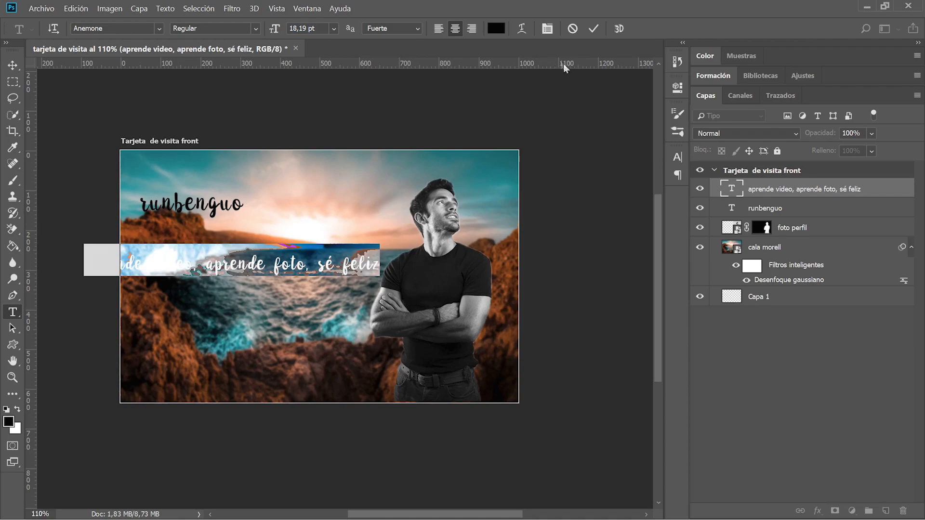
click(676, 154)
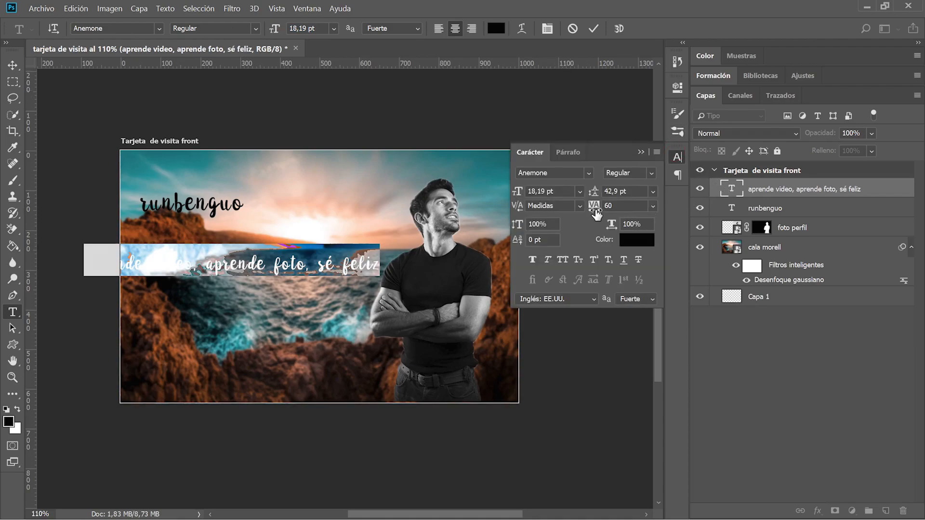
drag(597, 214, 596, 214)
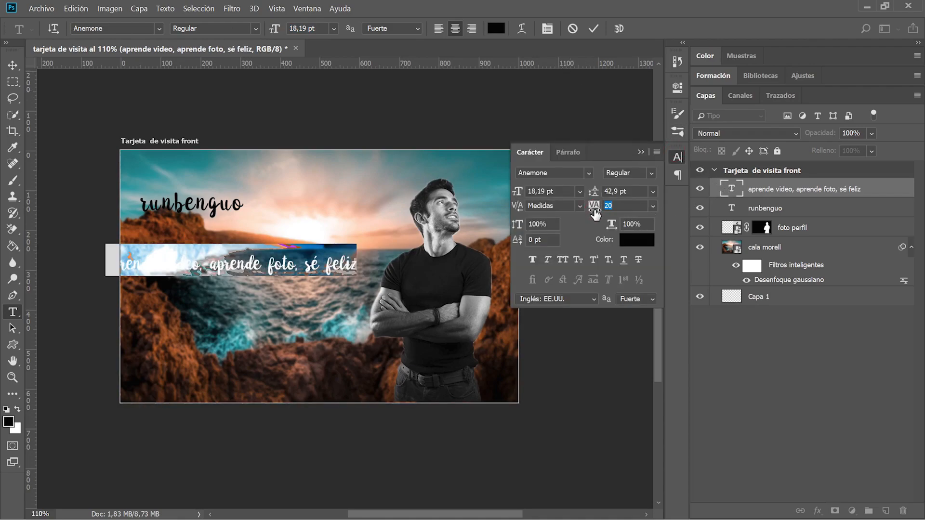
drag(515, 194, 515, 197)
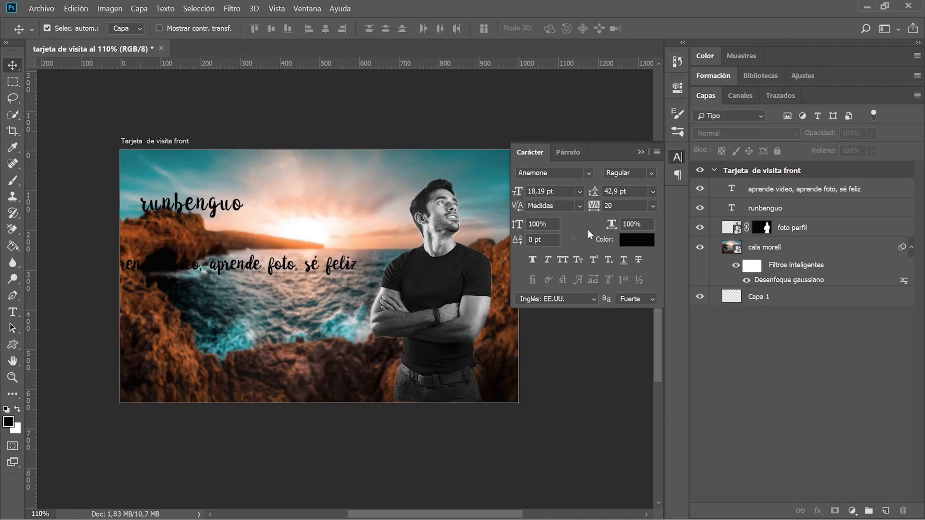
key(v)
drag(268, 267, 302, 351)
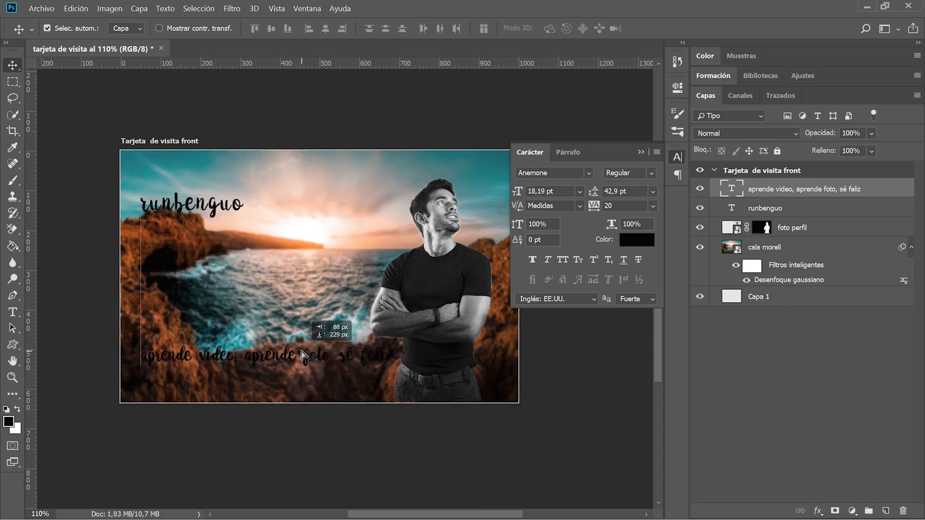
Change the slogan's text colour to white (ffffff).
double_click(739, 189)
click(636, 239)
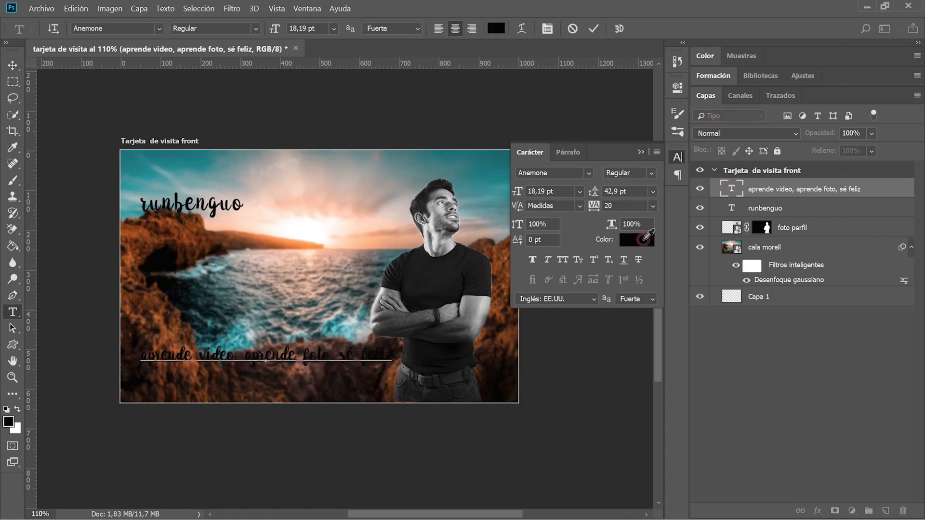
text(ffffff)
click(867, 107)
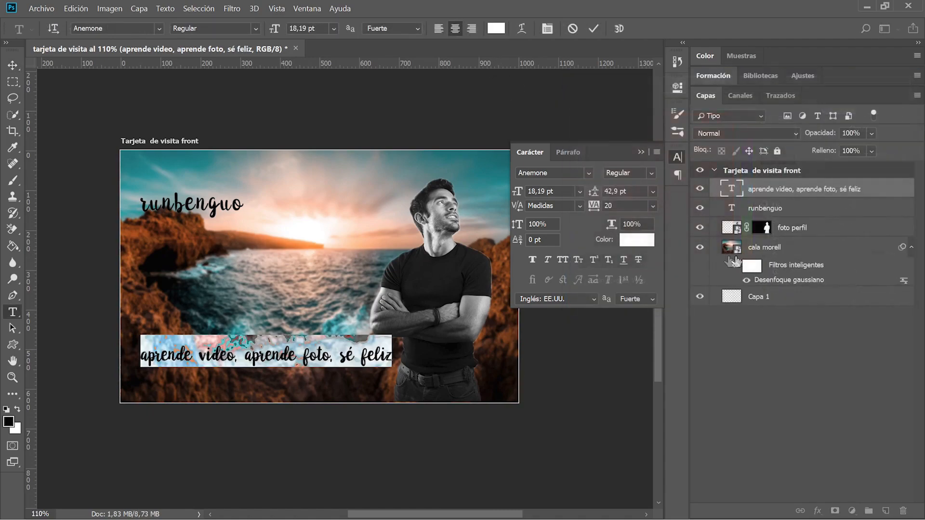
click(793, 493)
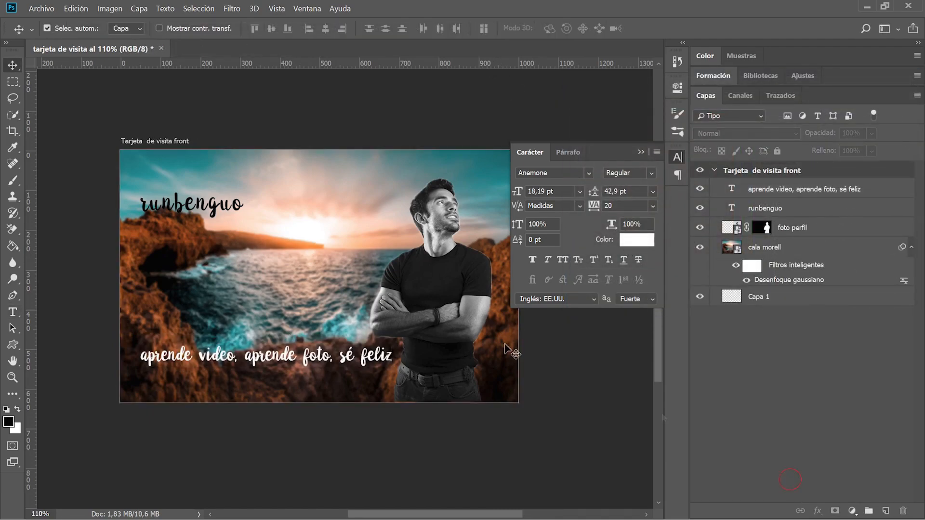
Set the runbenguo name to Oswald Bold in all caps.
double_click(730, 208)
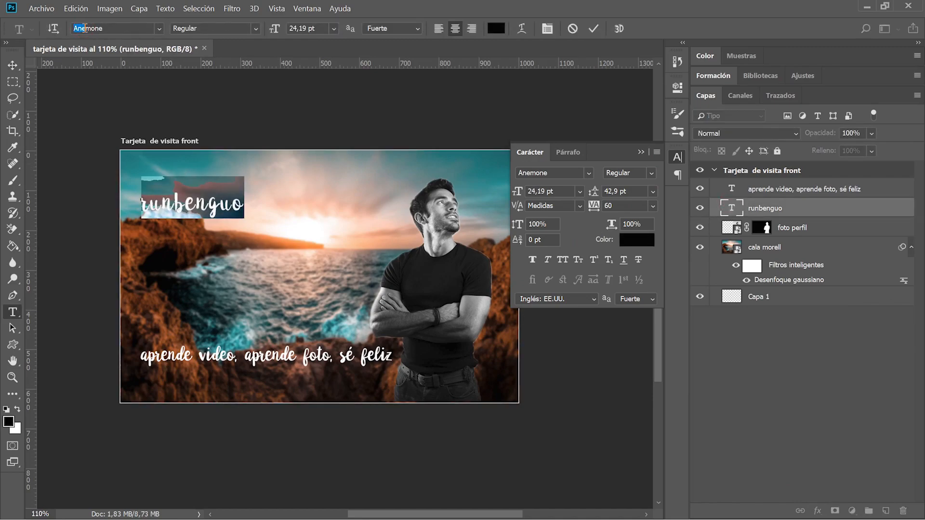
text(O)
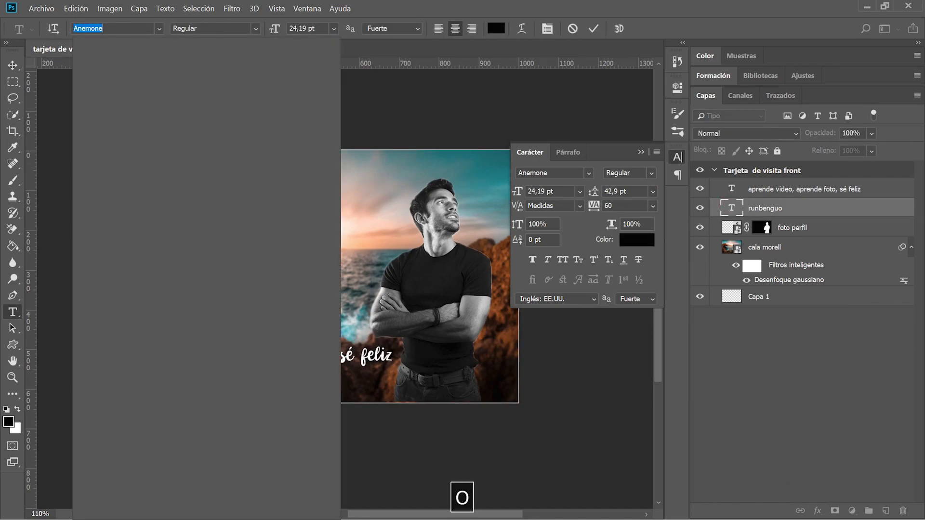
text(swa)
key(BackSpace)
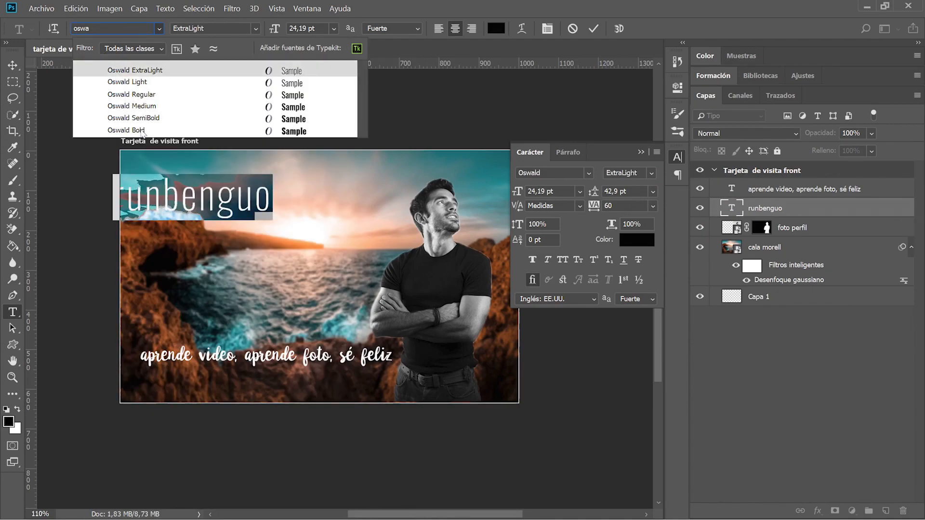
click(141, 130)
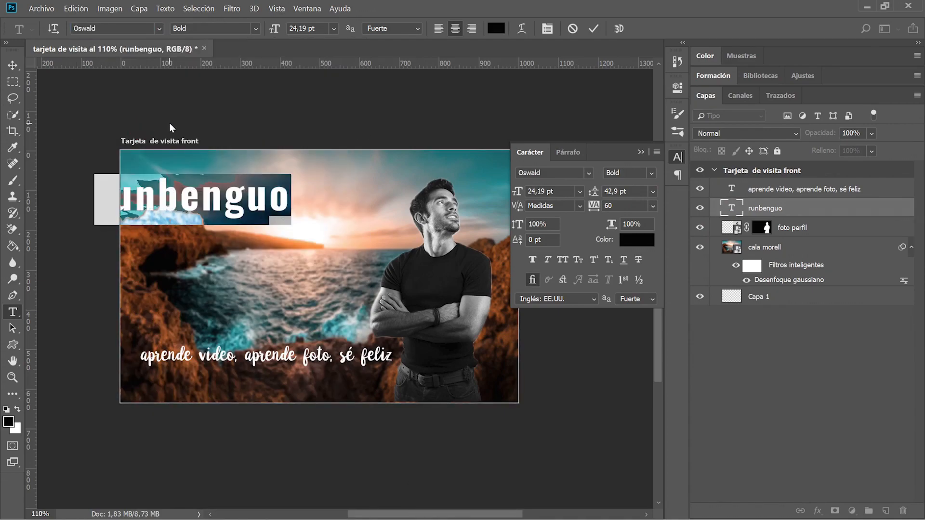
click(568, 259)
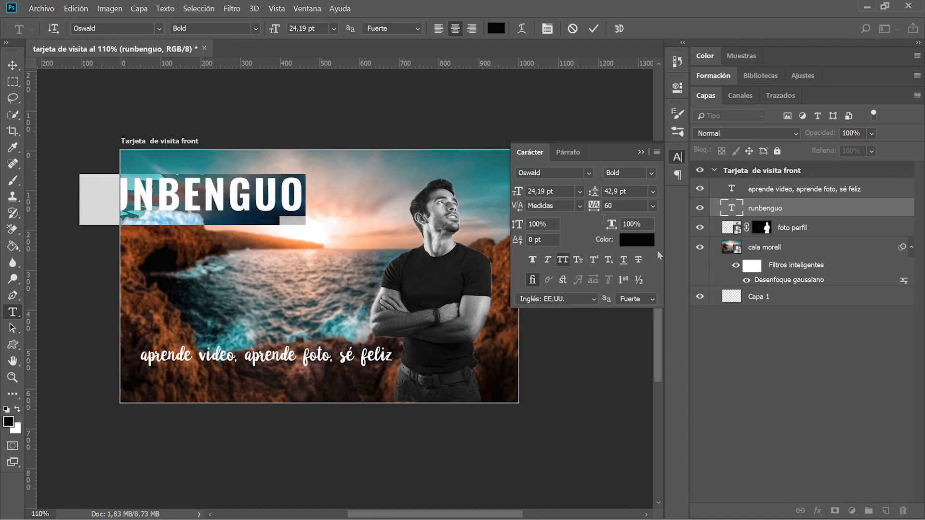
Colour RUNBENGUO yellow ffcc00 and move it down just above the slogan.
click(627, 239)
drag(748, 255, 750, 243)
text(ffcc00)
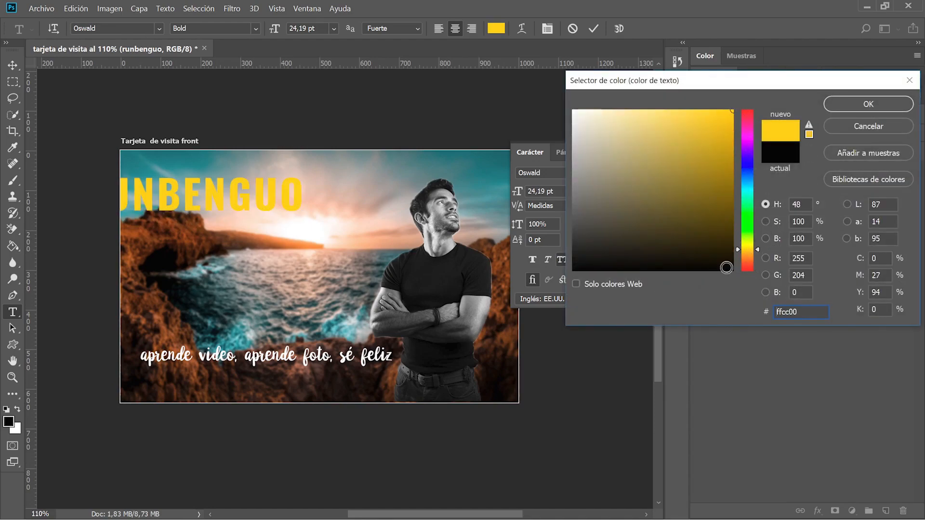
click(868, 103)
click(212, 190)
click(753, 208)
drag(186, 182, 267, 291)
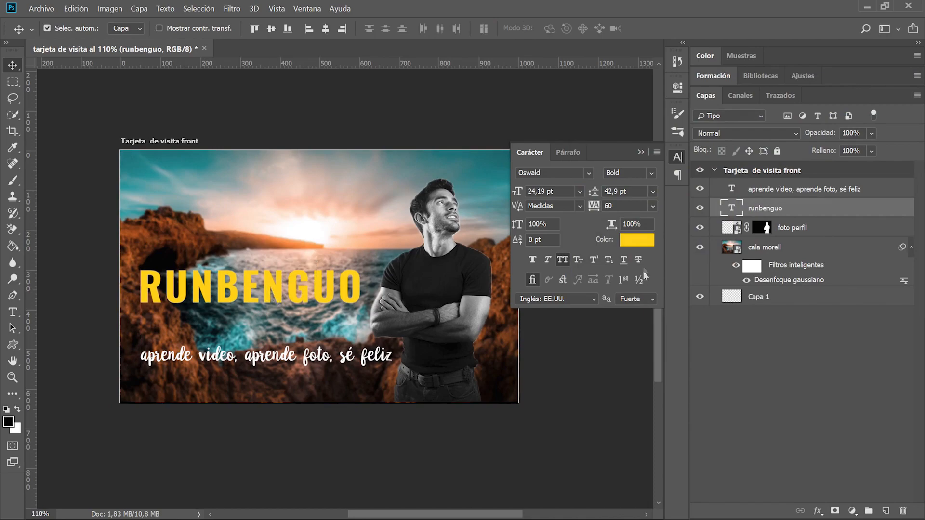
Give RUNBENGUO a drop shadow of 7 px size and 8 px distance, then nudge it lower.
click(906, 393)
double_click(862, 208)
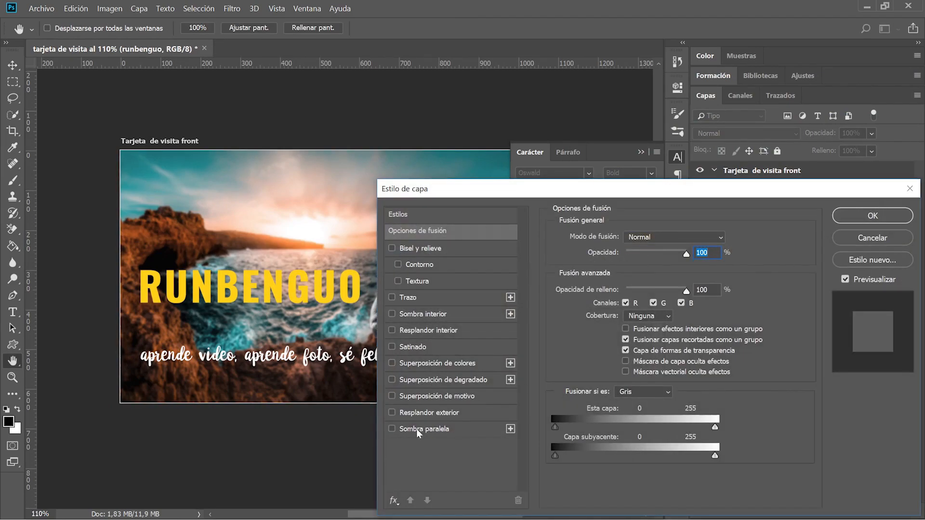
click(418, 429)
drag(637, 333, 619, 302)
click(860, 216)
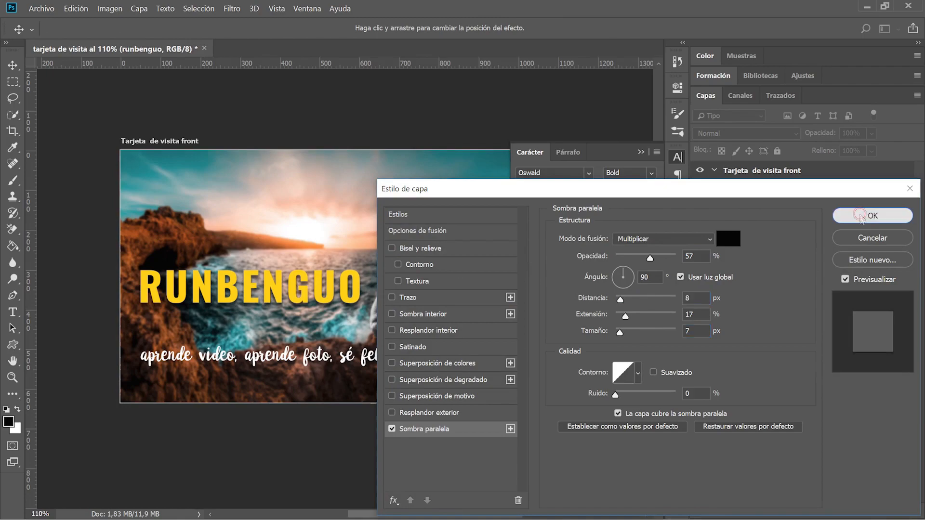
drag(244, 287, 243, 310)
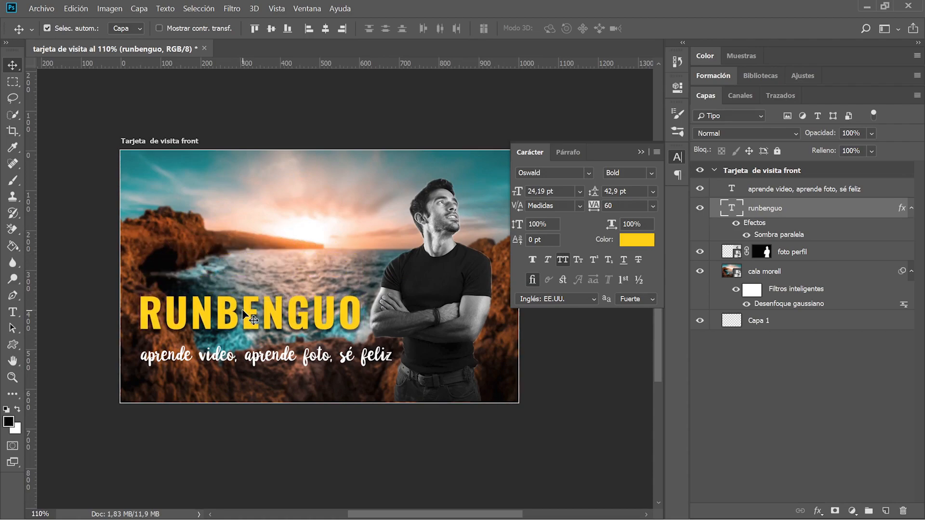
click(641, 149)
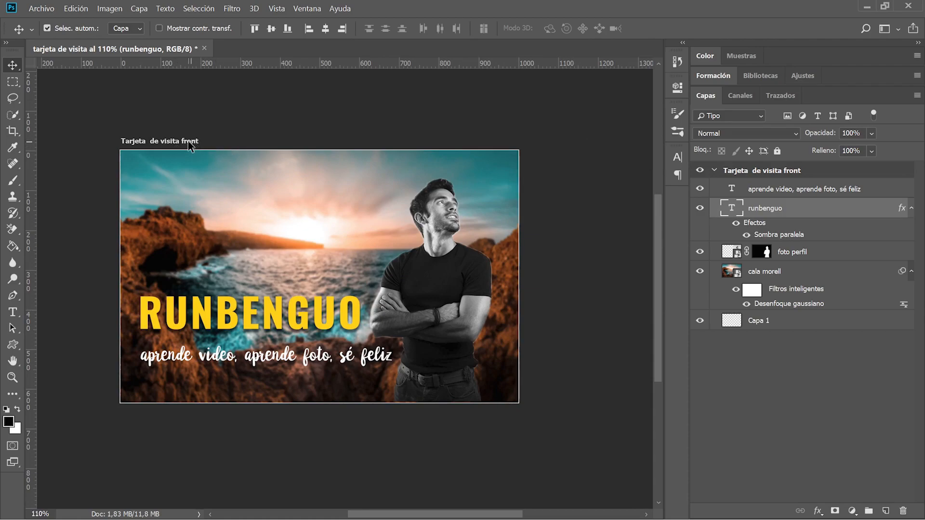
Collapse the Tarjeta de visita front group and select the Artboard tool.
click(714, 171)
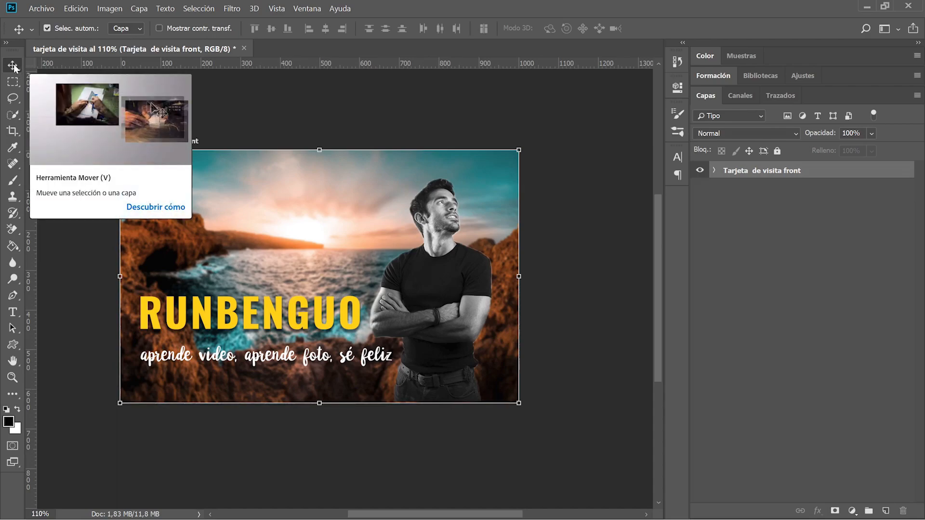
right_click(15, 67)
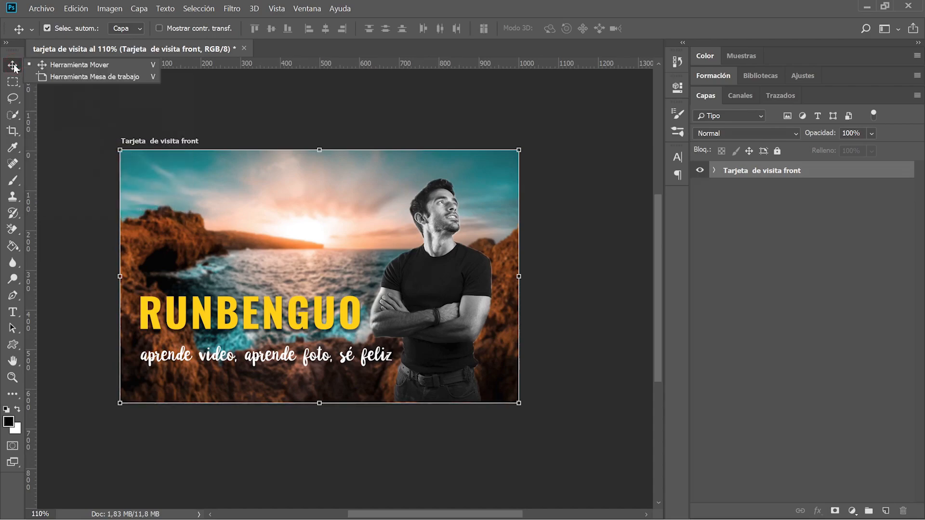
click(66, 77)
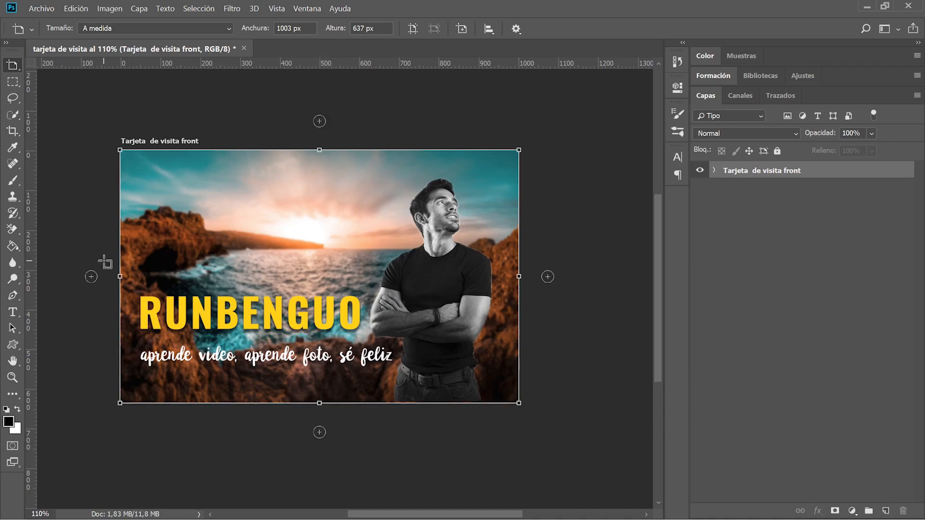
Add a new blank artboard below the front card and copy the front artboard's name.
click(320, 433)
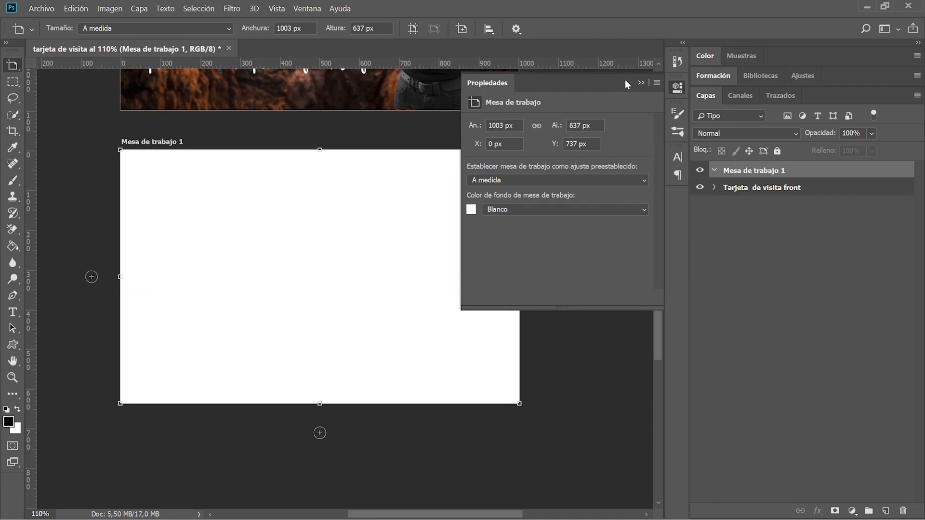
click(642, 84)
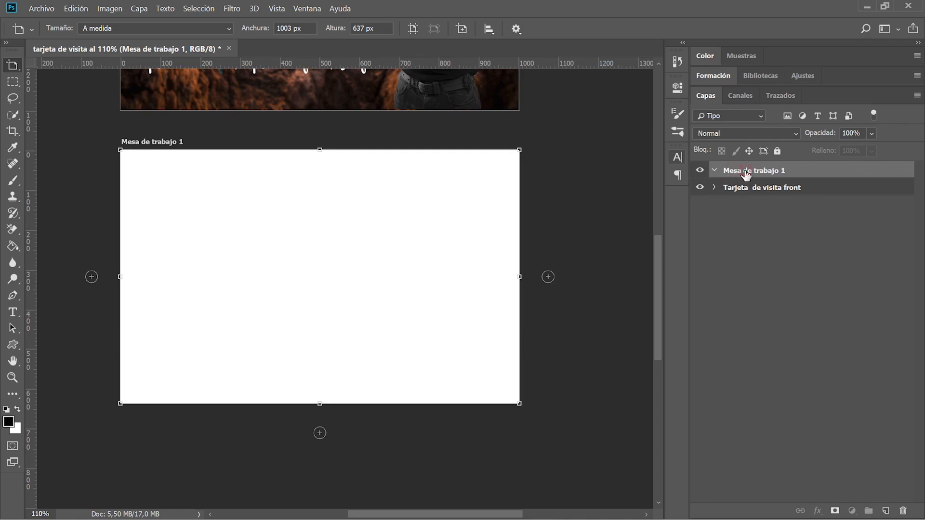
double_click(739, 187)
key(ctrl+c)
Rename the new artboard 'Tarjeta de visita back'.
click(752, 170)
double_click(754, 169)
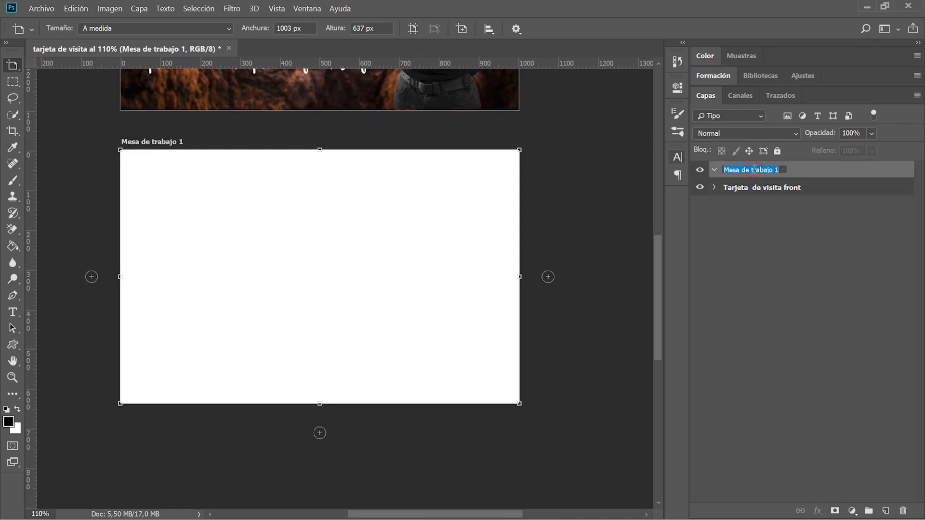
key(ctrl+v)
key(BackSpace)
key(BackSpace)
key(BackSpace)
key(BackSpace)
key(BackSpace)
text(back)
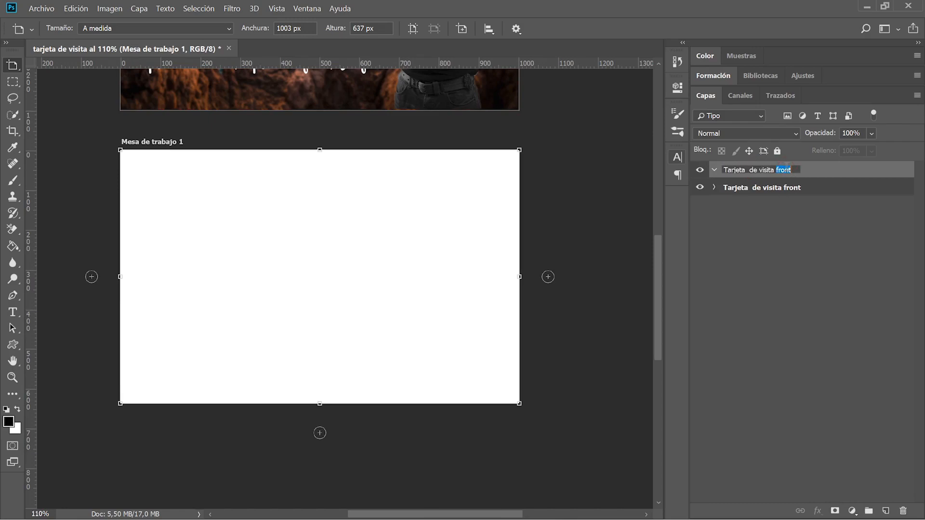
click(798, 264)
scroll(248, 355, down, 3)
scroll(247, 356, up, 2)
scroll(248, 356, down, 1)
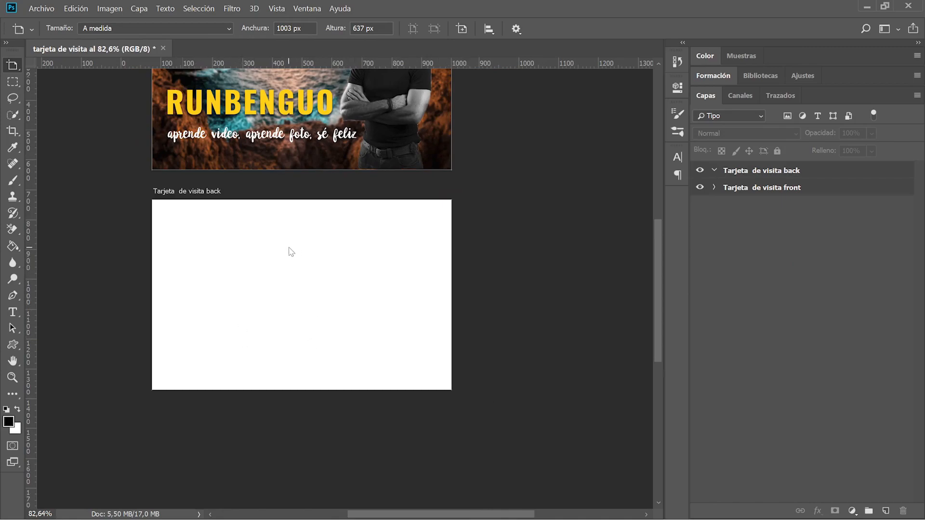
Expand the front card group and select the runbenguo layer with the Move tool.
click(714, 188)
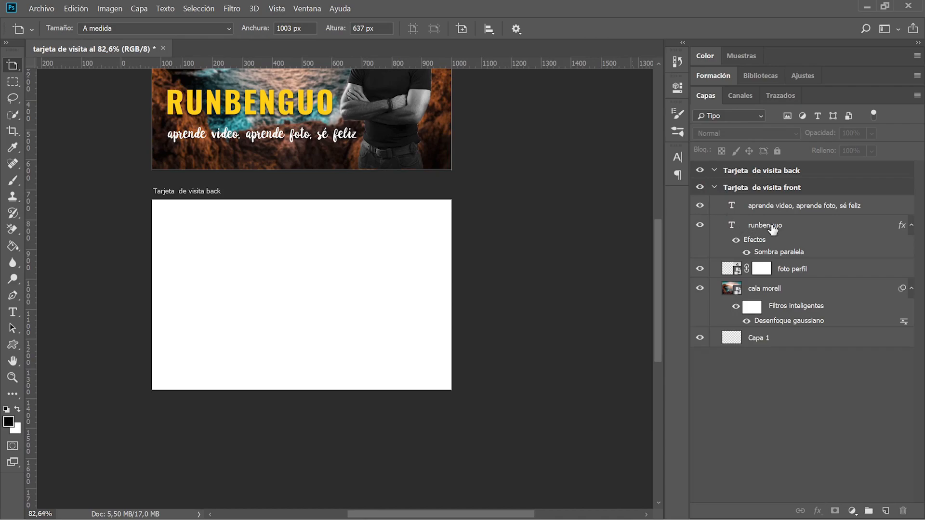
click(762, 226)
key(v)
scroll(268, 194, up, 2)
scroll(267, 188, up, 2)
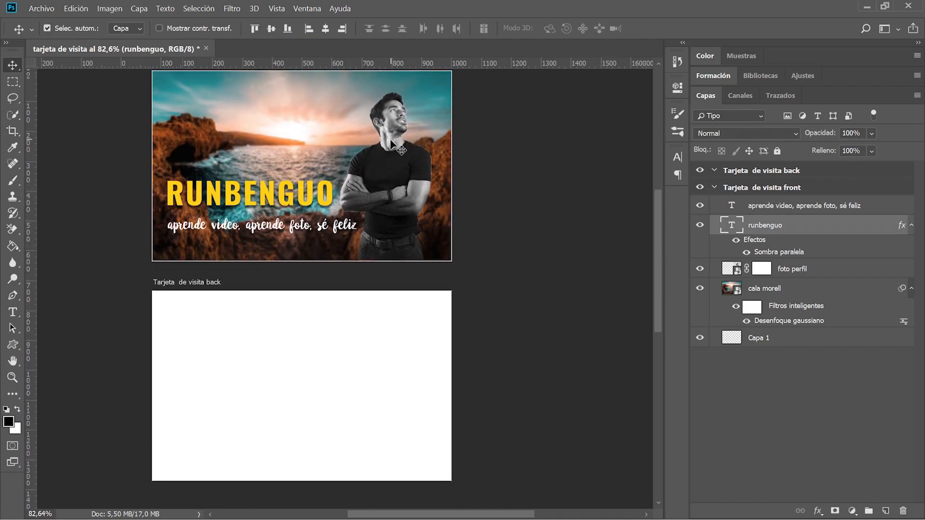
scroll(333, 174, down, 1)
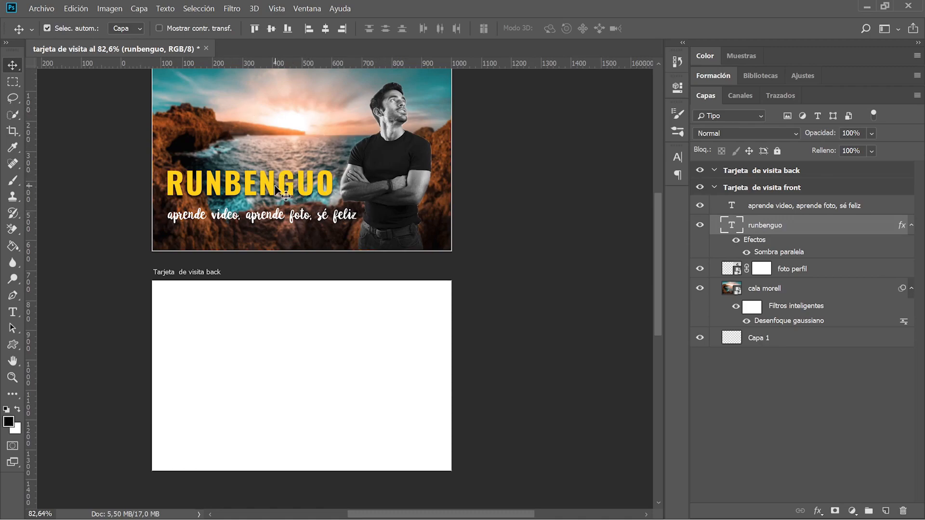
Alt-drag a copy of the RUNBENGUO title onto the top-left of the 'Tarjeta de visita back' artboard.
drag(279, 189, 282, 334)
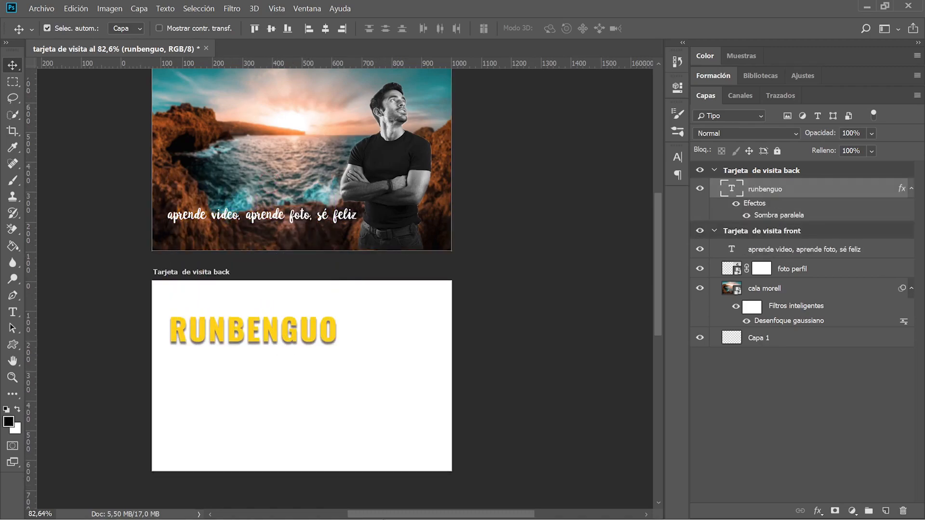
key(ctrl+z)
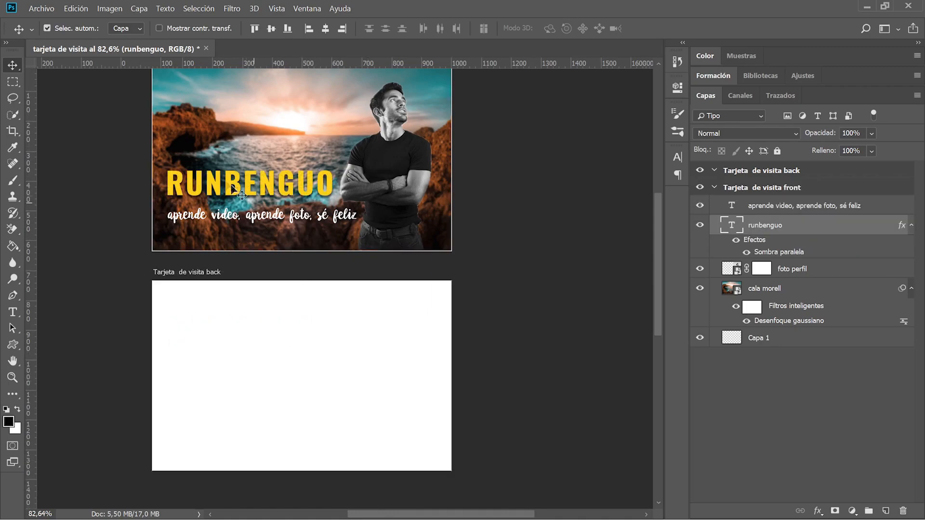
drag(231, 186, 232, 328)
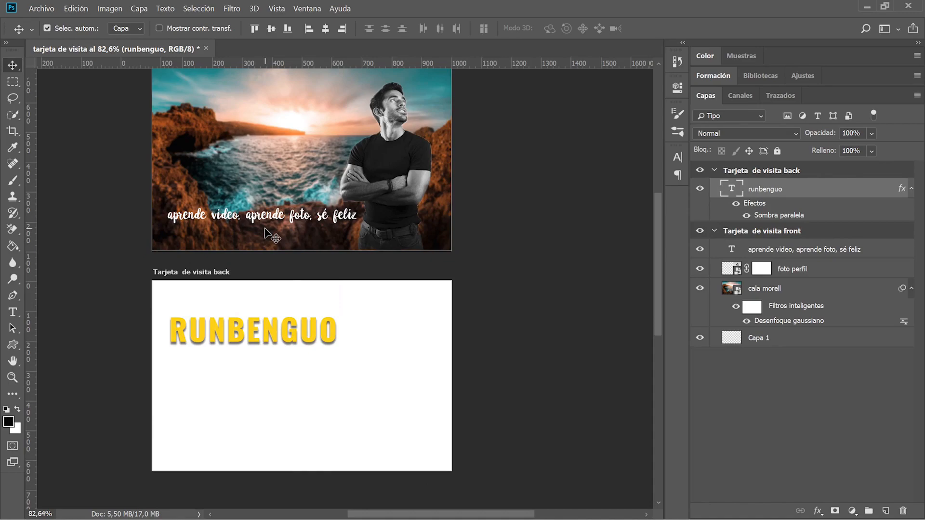
drag(242, 329, 552, 252)
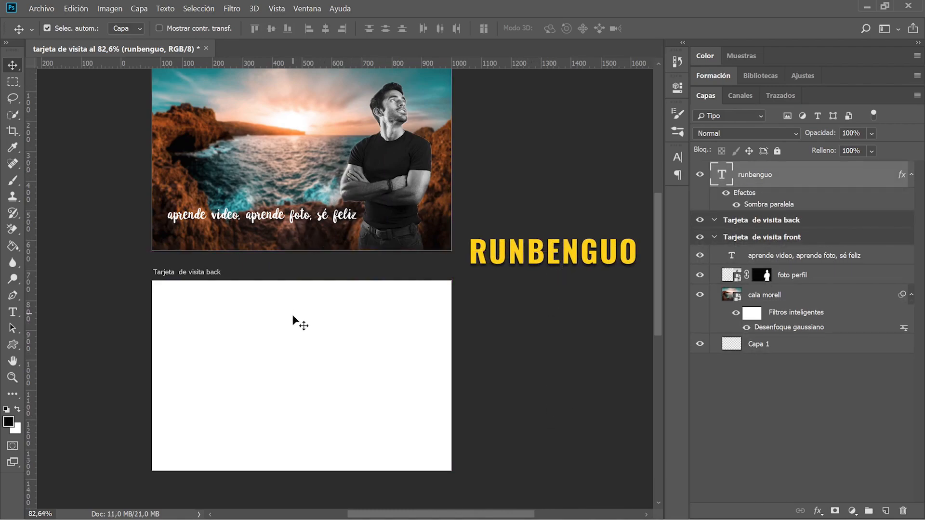
click(715, 237)
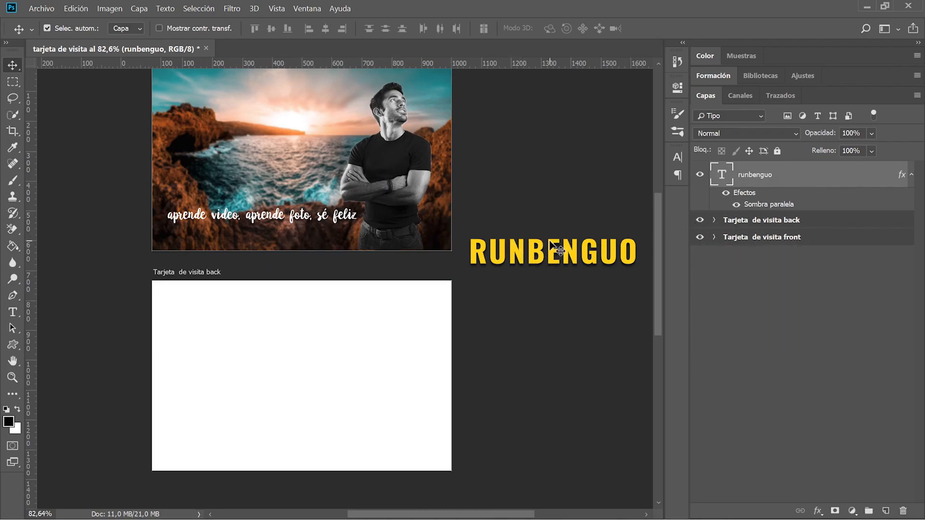
drag(551, 249, 242, 318)
key(ctrl+z)
key(ctrl+z)
key(ctrl+z)
key(ctrl+alt+z)
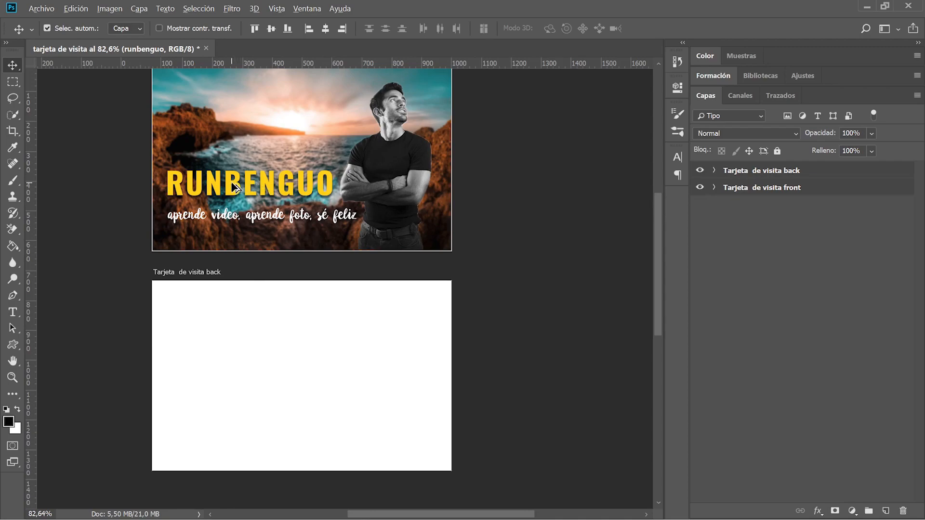
drag(234, 187, 231, 319)
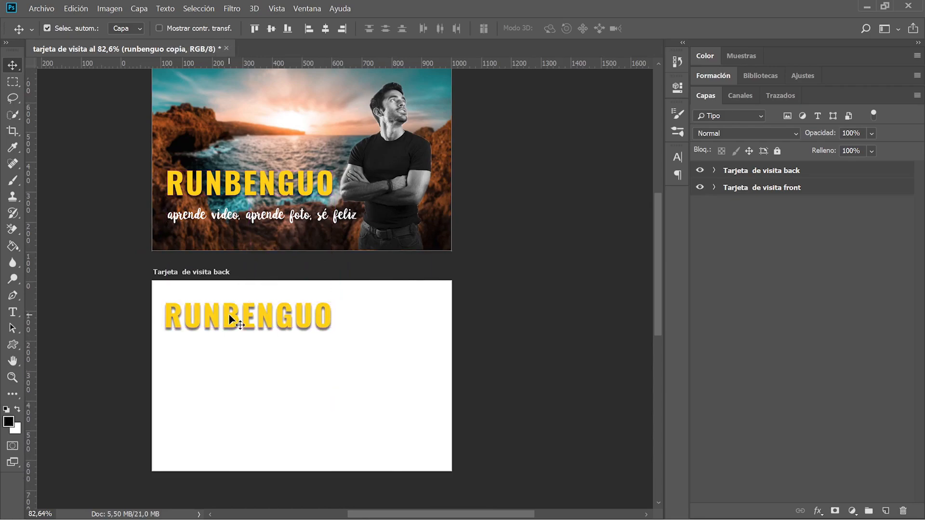
key(t)
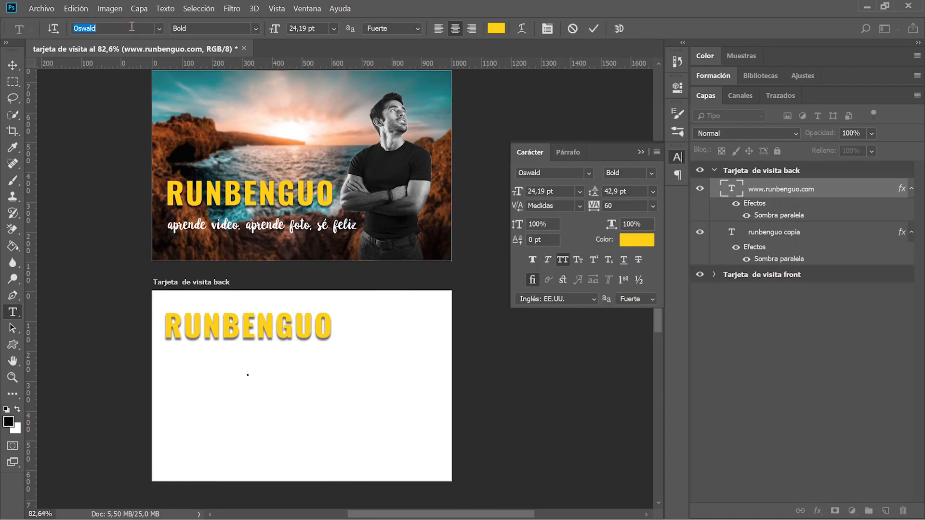
text(ANEM)
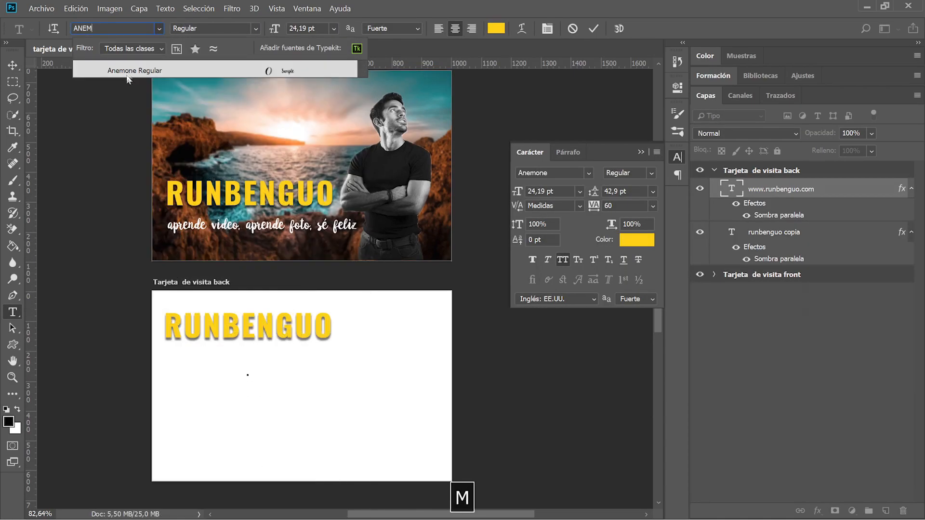
click(126, 74)
text(w)
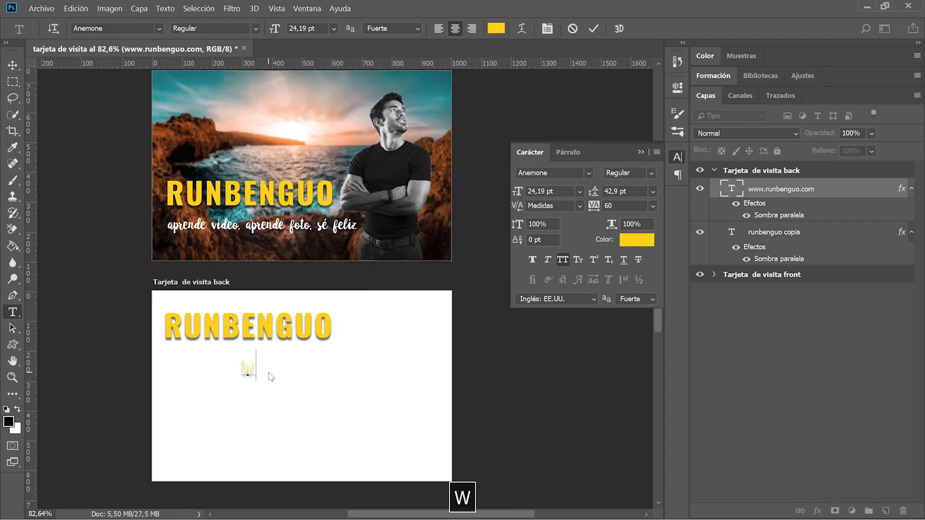
text(ww.runbenguo.com)
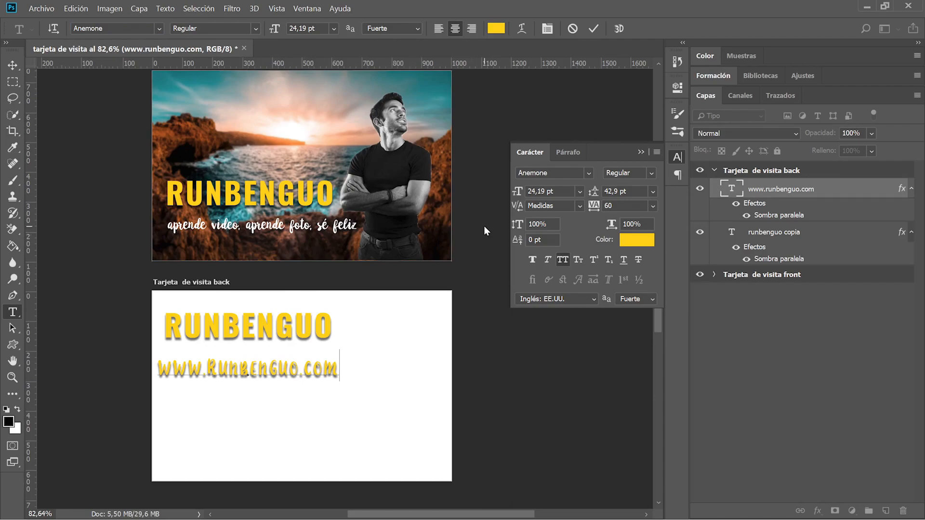
drag(336, 366, 113, 367)
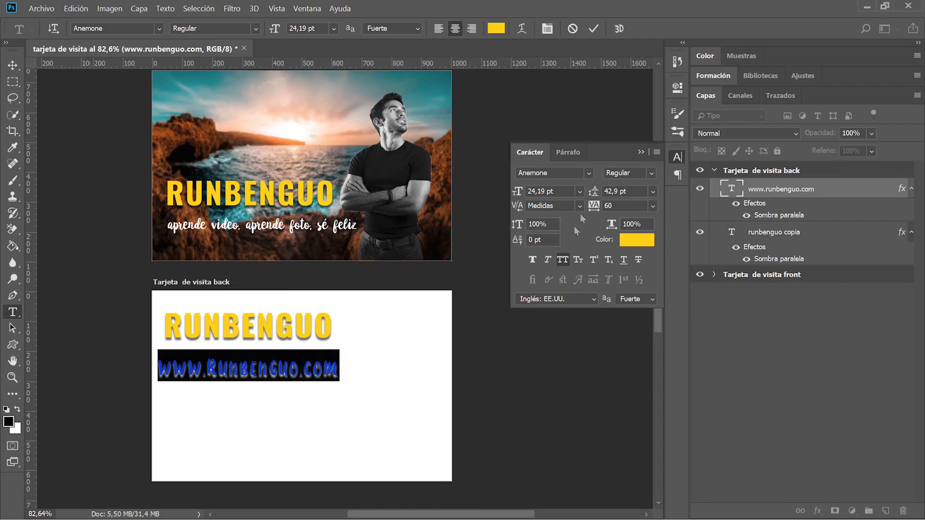
text(www.runbenguo.com)
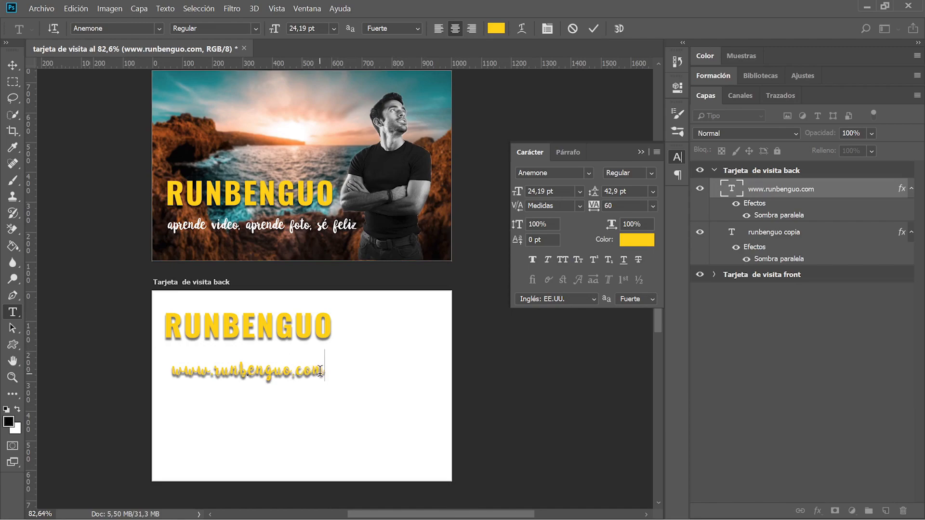
Hide the URL's drop shadow, set its colour and 20,19 pt size, and place it under the title.
key(ctrl+a)
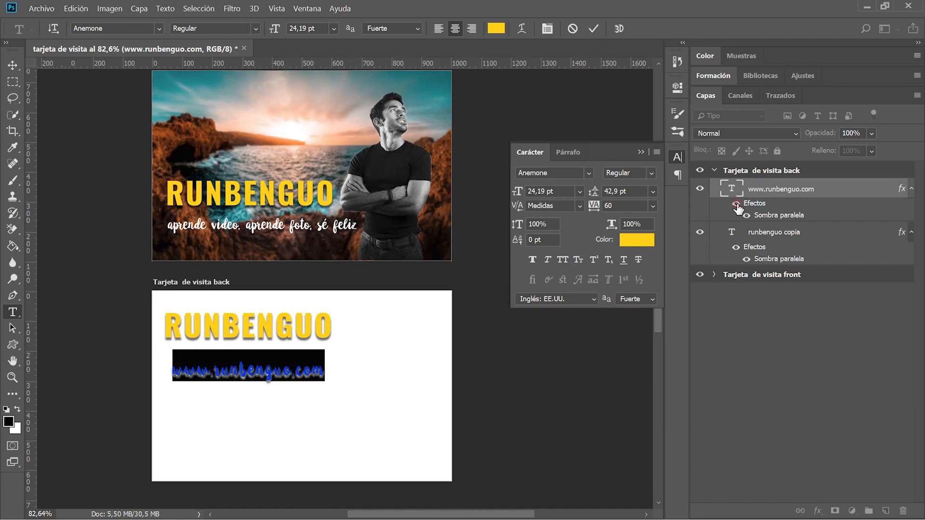
click(736, 203)
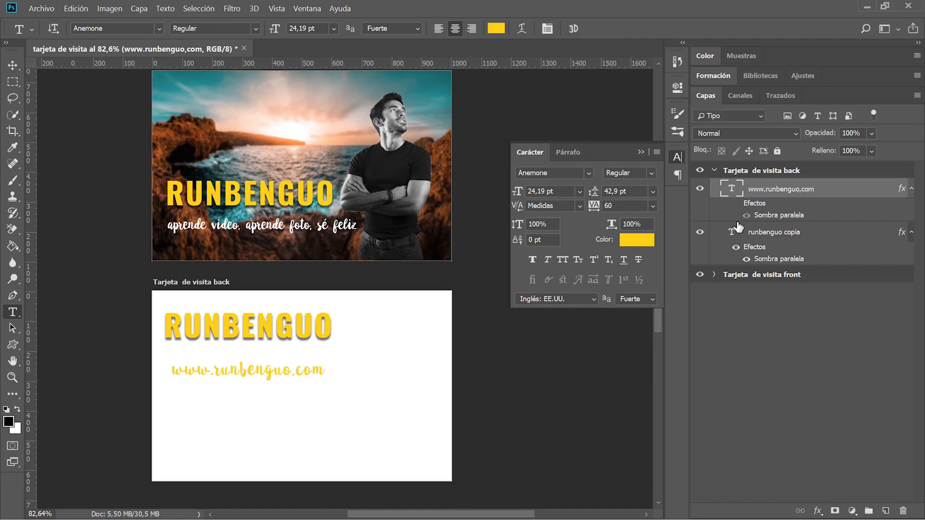
triple_click(278, 378)
click(627, 243)
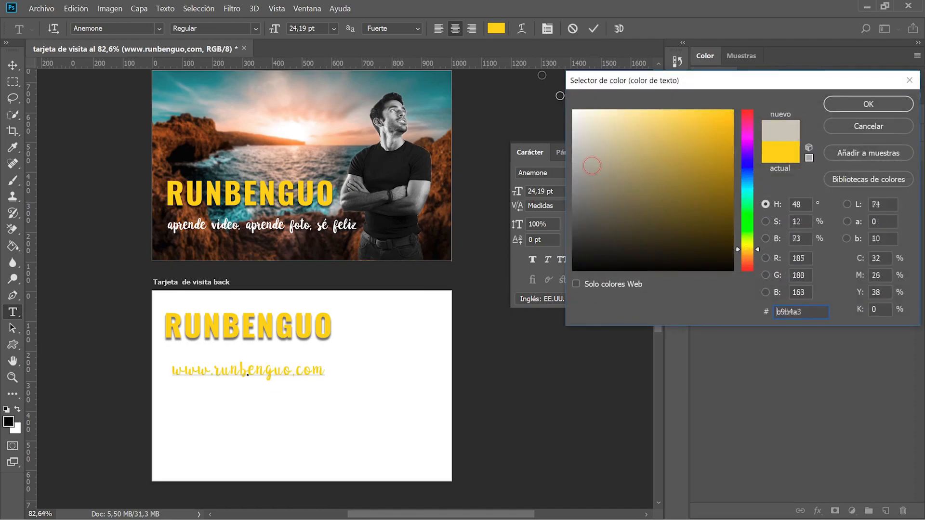
text(ffffff)
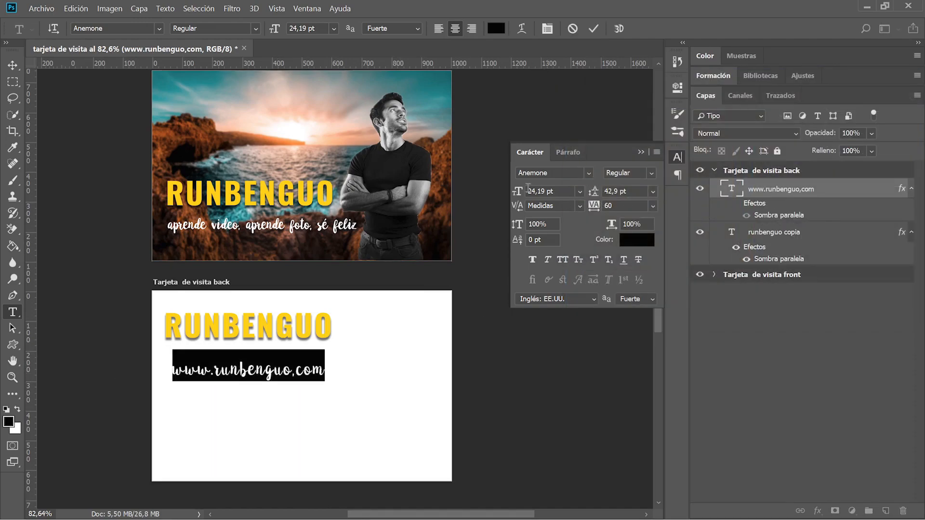
drag(521, 192, 520, 193)
click(710, 385)
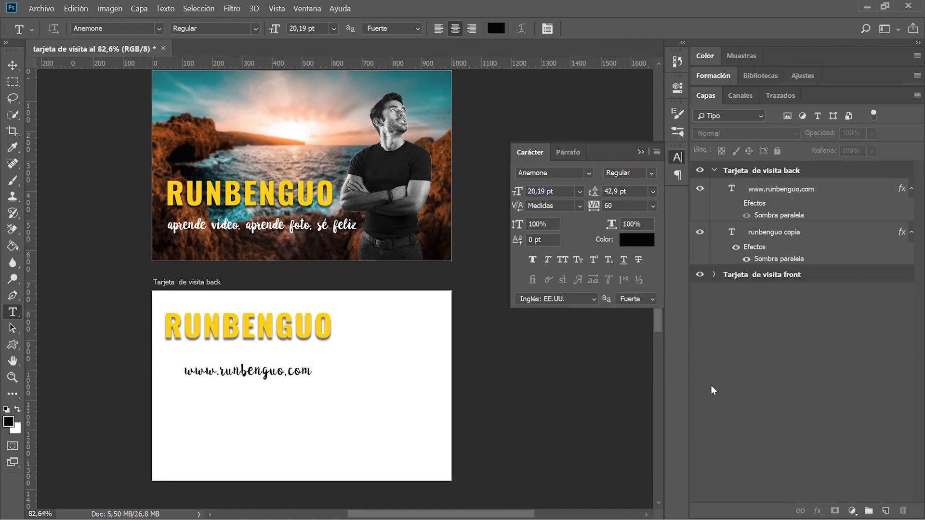
key(v)
drag(237, 376, 234, 411)
Retype the second URL line as a 'tlf:' phone number and reduce its font size.
click(226, 362)
key(Down)
key(Down)
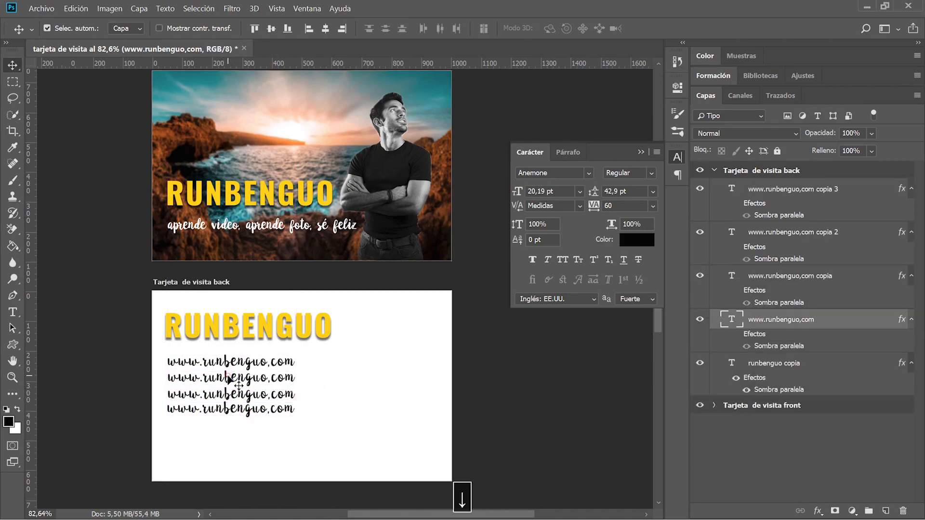
click(228, 376)
key(t)
double_click(228, 374)
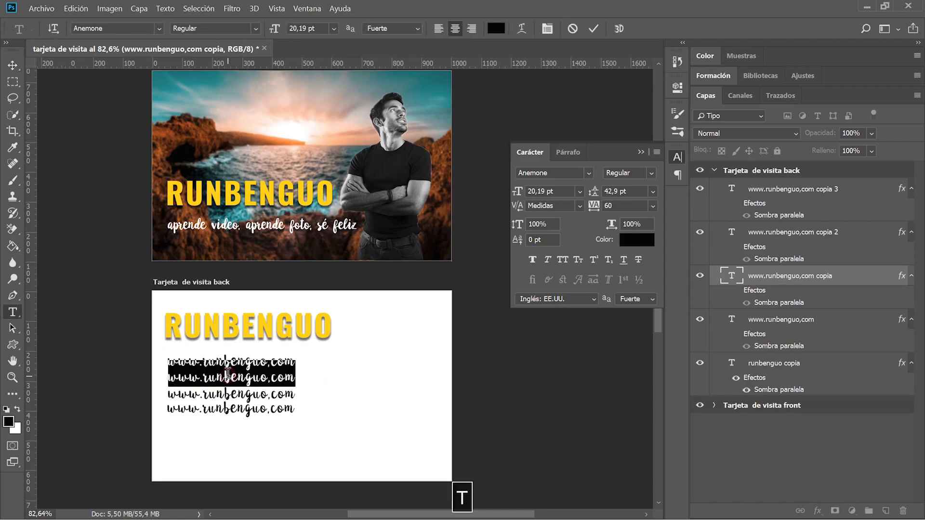
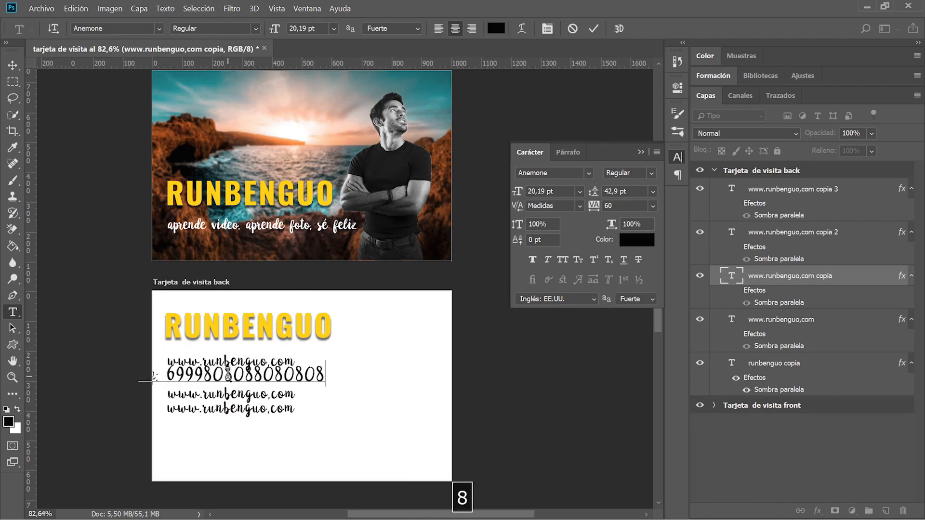
key(ctrl+a)
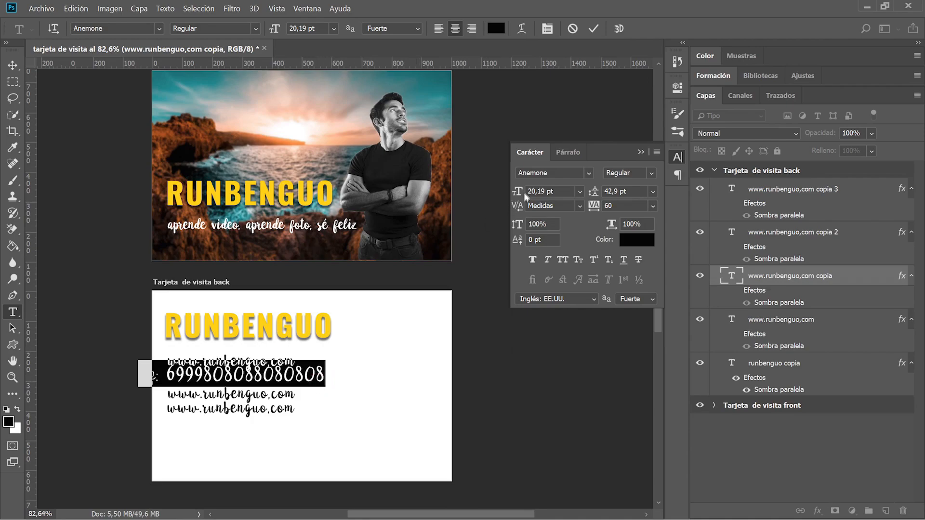
drag(519, 192, 515, 196)
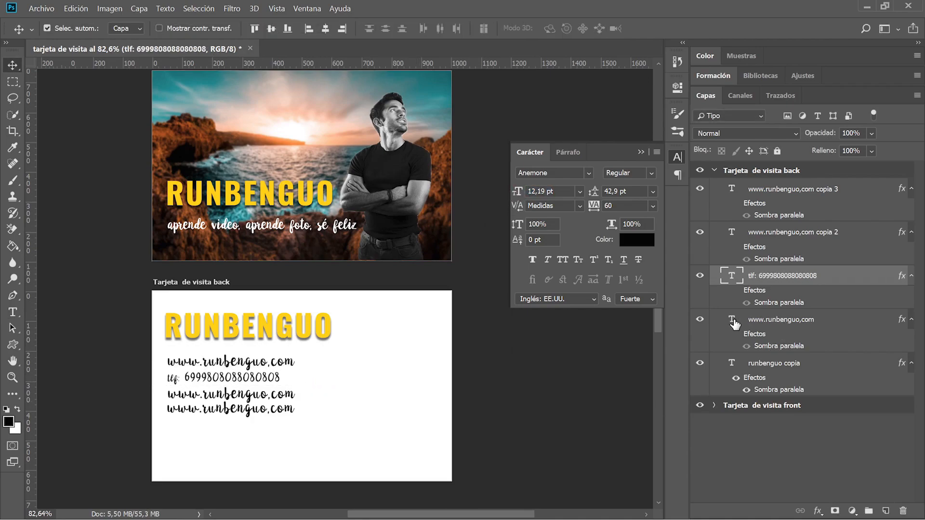
Replace the third URL line with an e-mail address and reduce its font size.
double_click(236, 391)
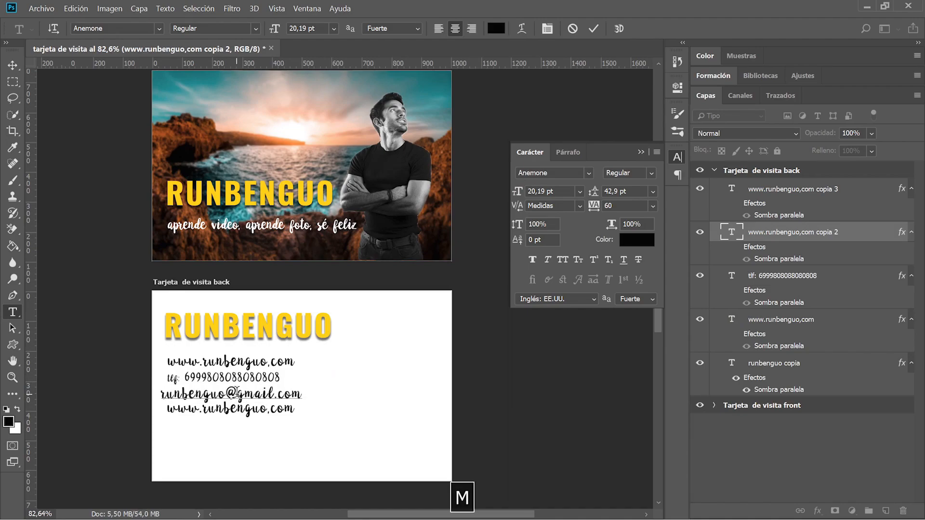
key(ctrl+a)
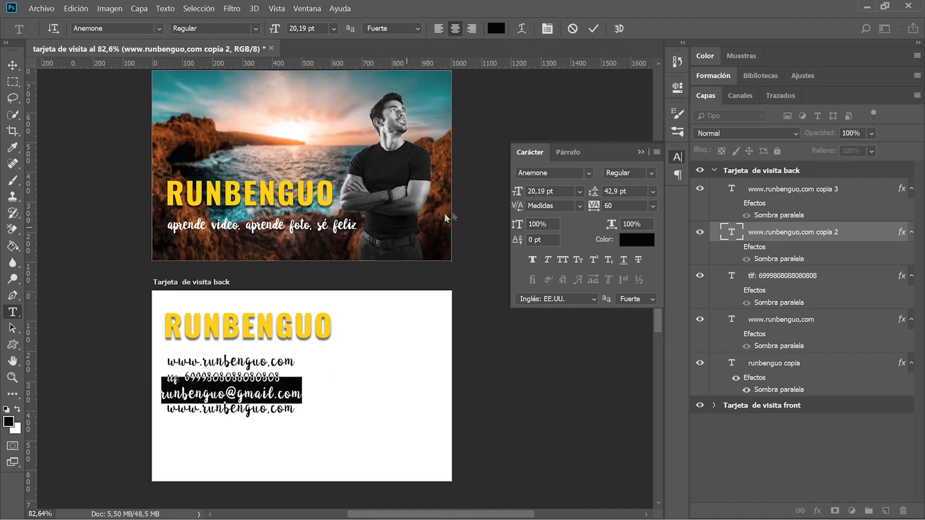
drag(520, 192, 515, 196)
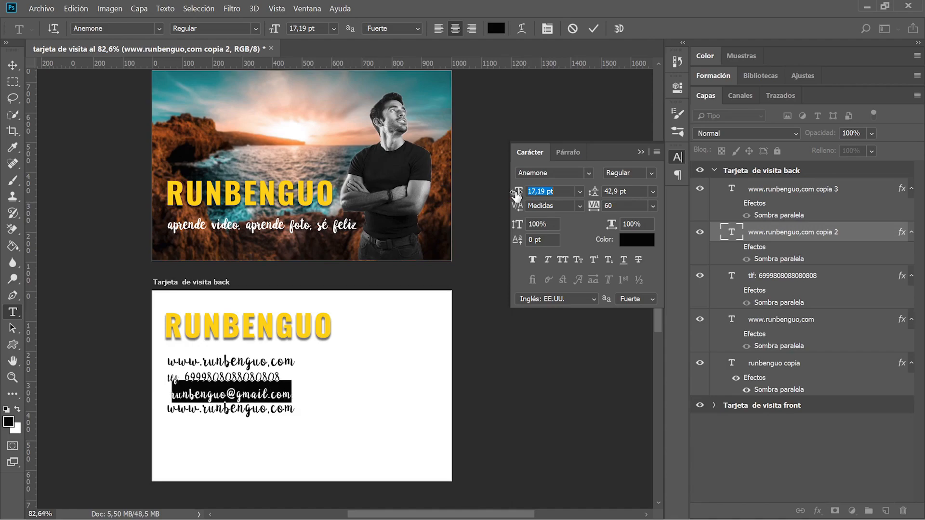
Change the last line to 'Fotografía profesional' and space it and the e-mail line apart.
text(Fotograf)
text(ía profesional)
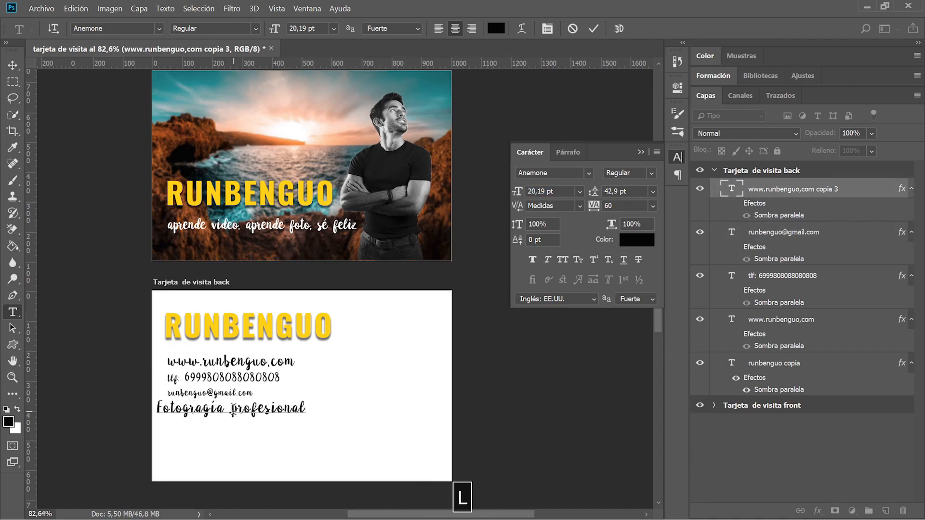
key(ctrl+Return)
key(v)
drag(207, 418, 218, 429)
drag(204, 394, 204, 382)
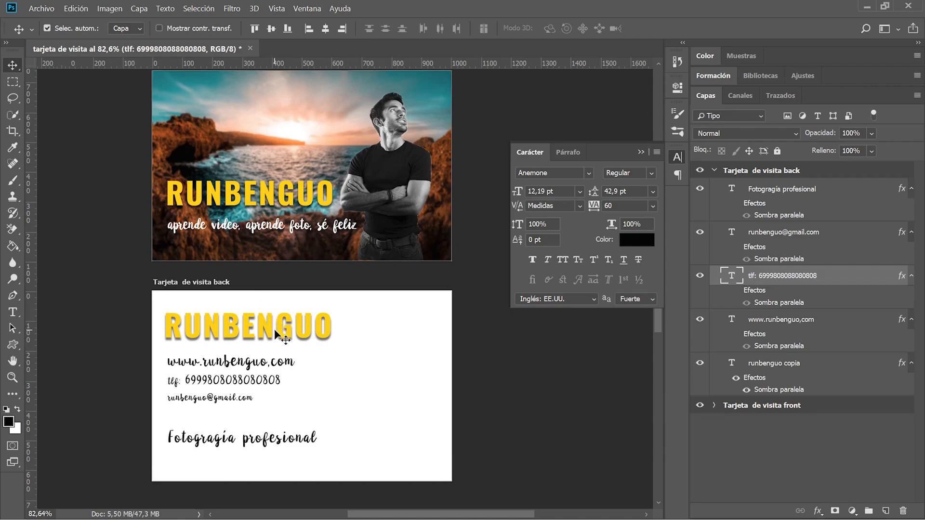
Add a guide layout with 20 px margins and no columns, then shift 'Fotografía profesional' left.
click(276, 8)
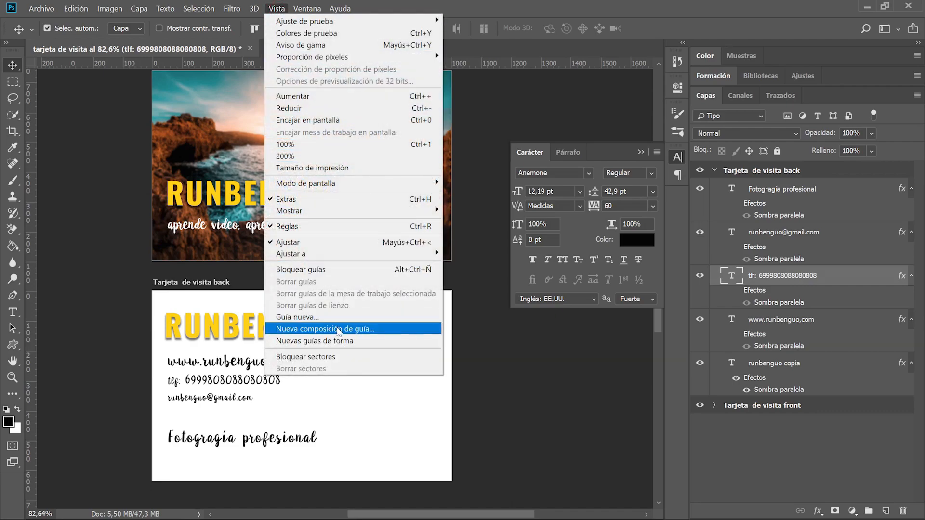
click(339, 329)
click(392, 278)
click(380, 197)
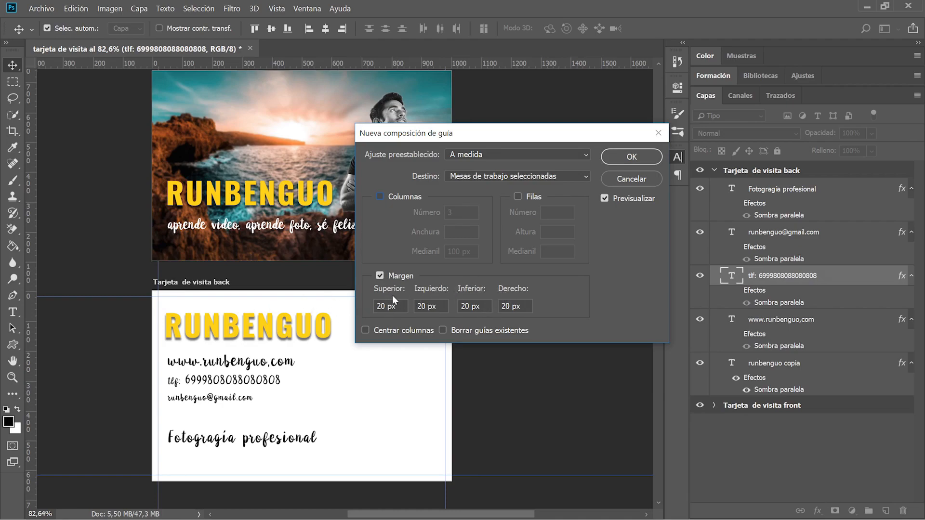
click(637, 161)
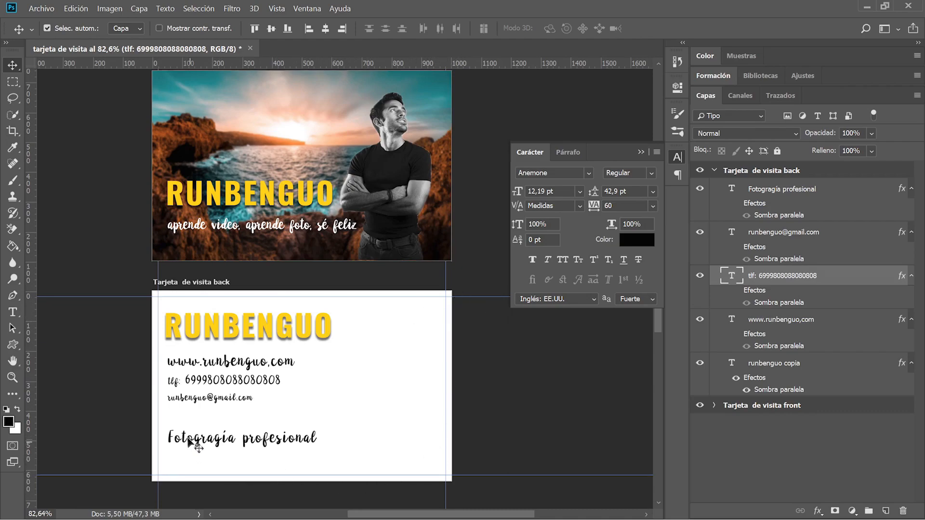
mouse_move(187, 440)
mouse_down()
mouse_move(179, 439)
mouse_move(187, 440)
mouse_up()
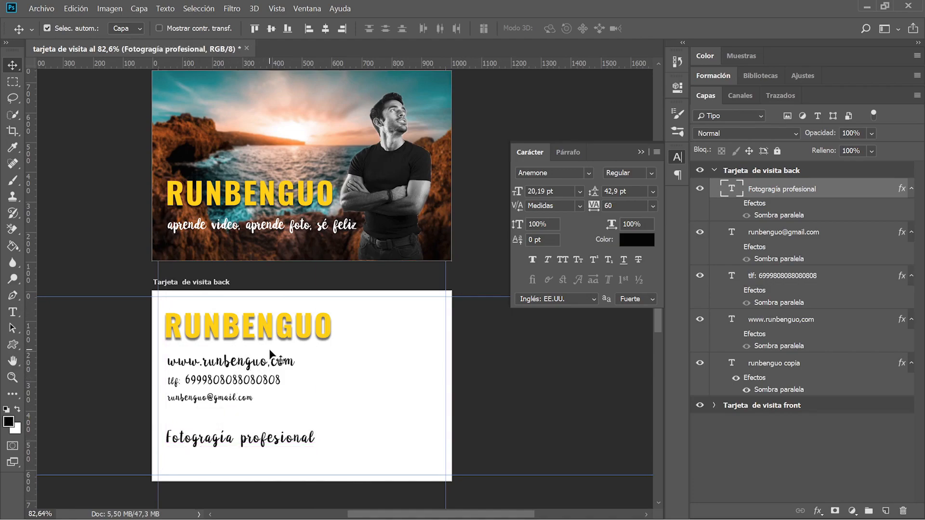
Show the Bibliotecas panel and expand its library dropdown with My Library selected.
scroll(270, 355, down, 1)
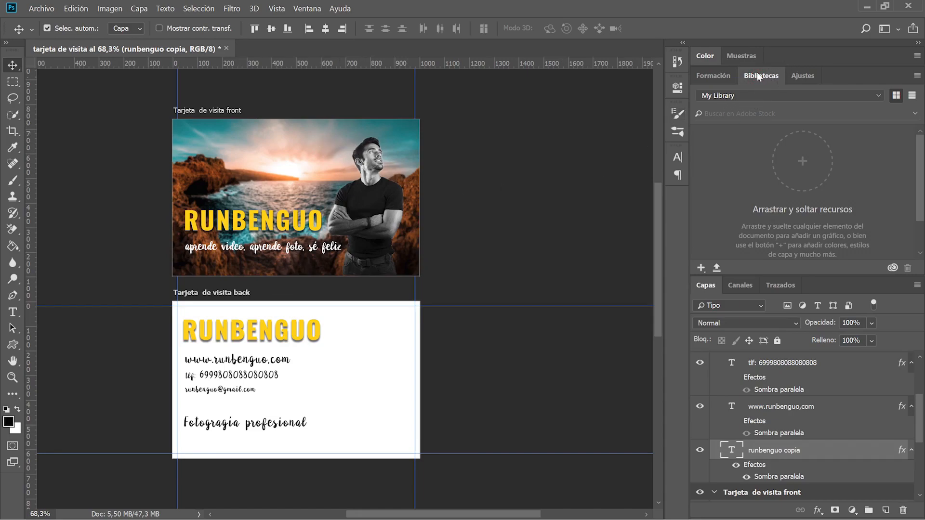
click(306, 9)
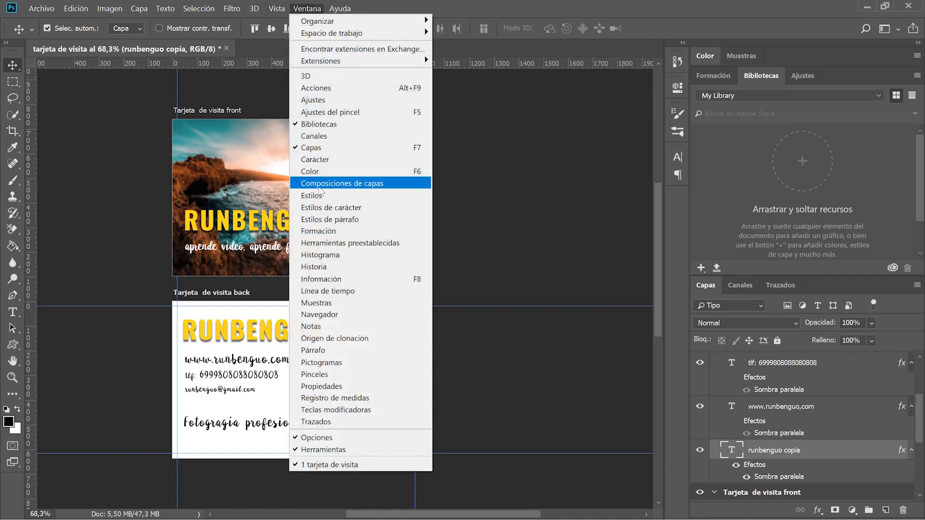
click(755, 75)
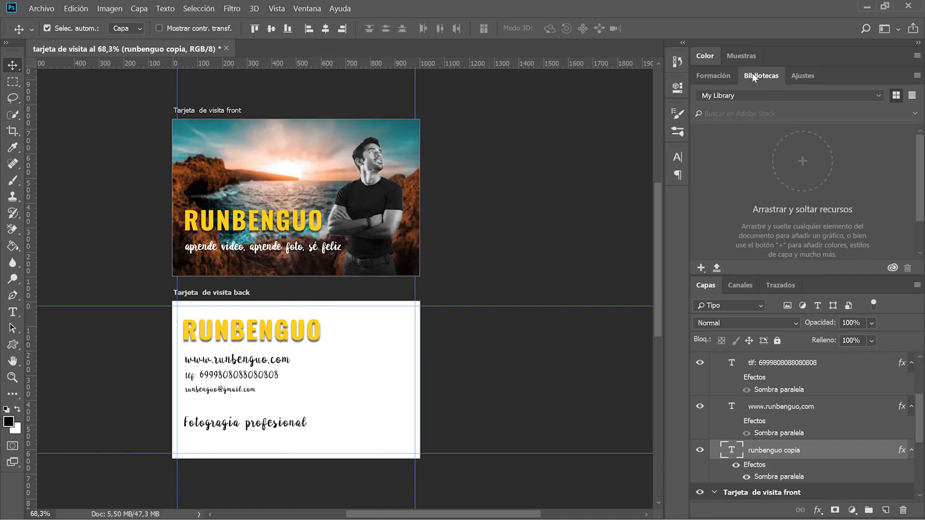
click(809, 96)
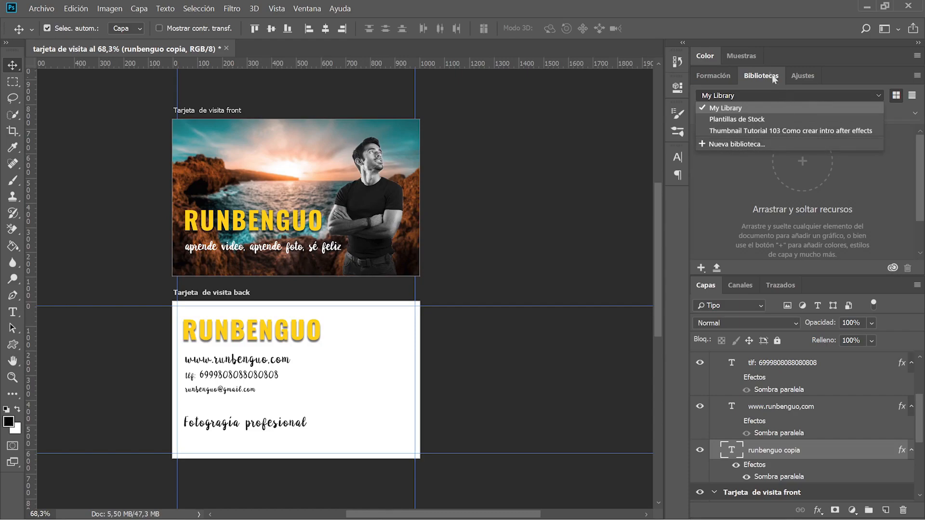
Keep My Library active and toggle the back card's RUNBENGUO title visibility to check it.
click(728, 232)
scroll(817, 424, up, 4)
scroll(817, 426, down, 4)
click(700, 451)
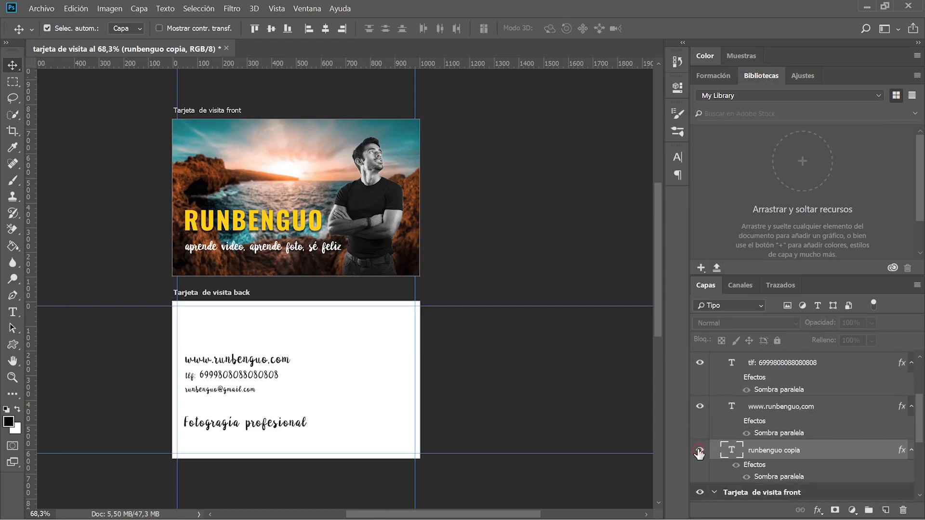
click(700, 451)
click(699, 452)
click(699, 452)
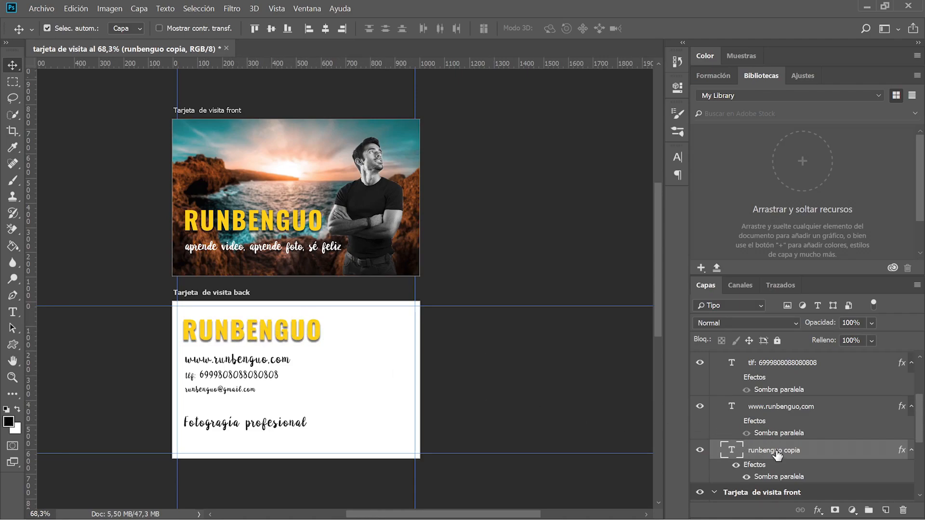
click(699, 450)
click(699, 450)
Add the RUNBENGUO title's graphic, character style, layer style and colours to My Library.
click(701, 268)
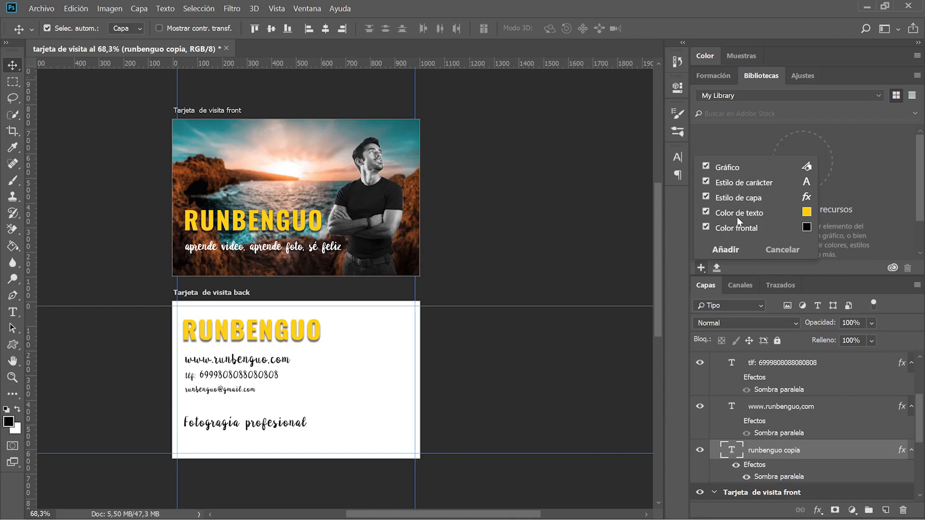
click(725, 250)
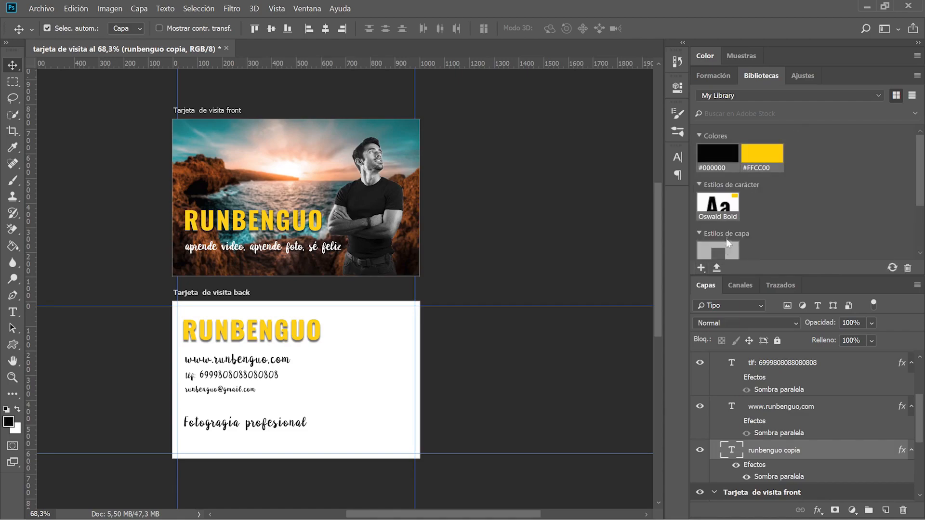
scroll(751, 229, down, 3)
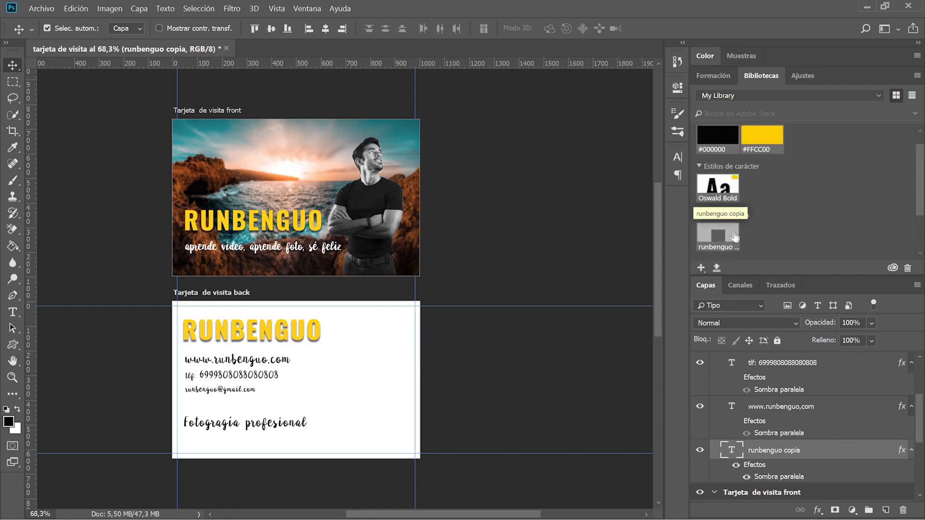
scroll(728, 234, up, 2)
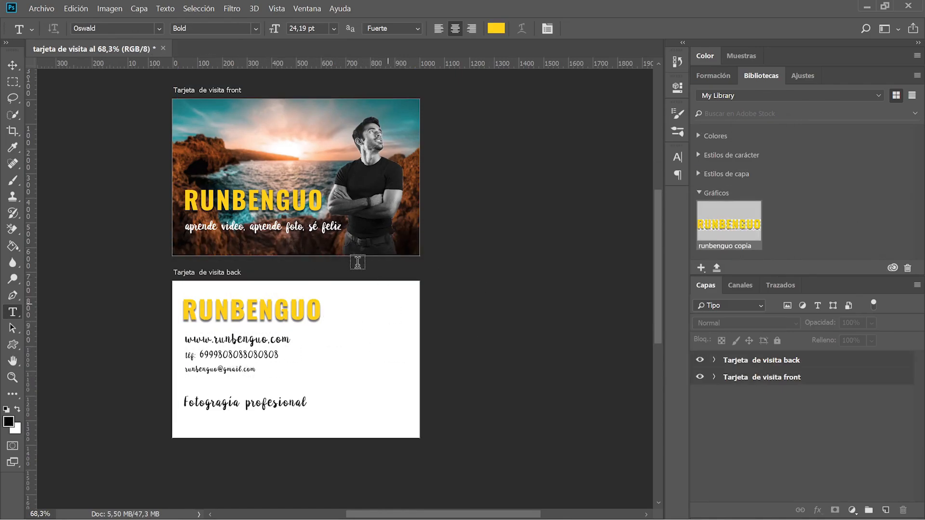
Add a new artboard below the back card and place the saved RUNBENGUO graphic on it.
click(12, 66)
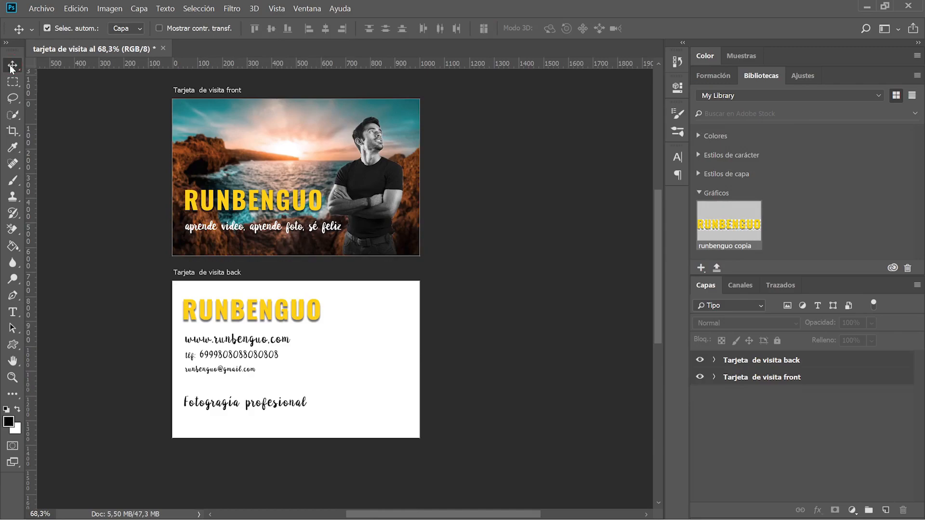
right_click(15, 63)
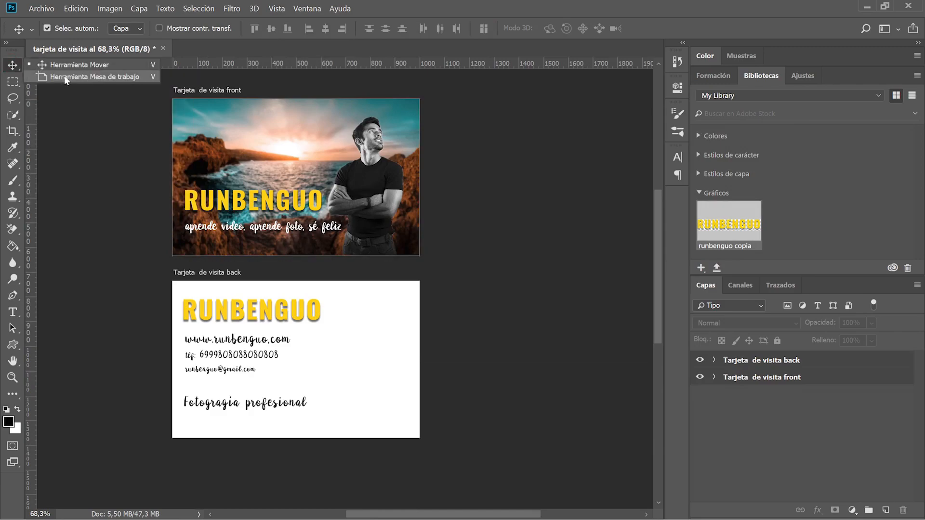
click(64, 76)
click(265, 330)
scroll(309, 357, down, 4)
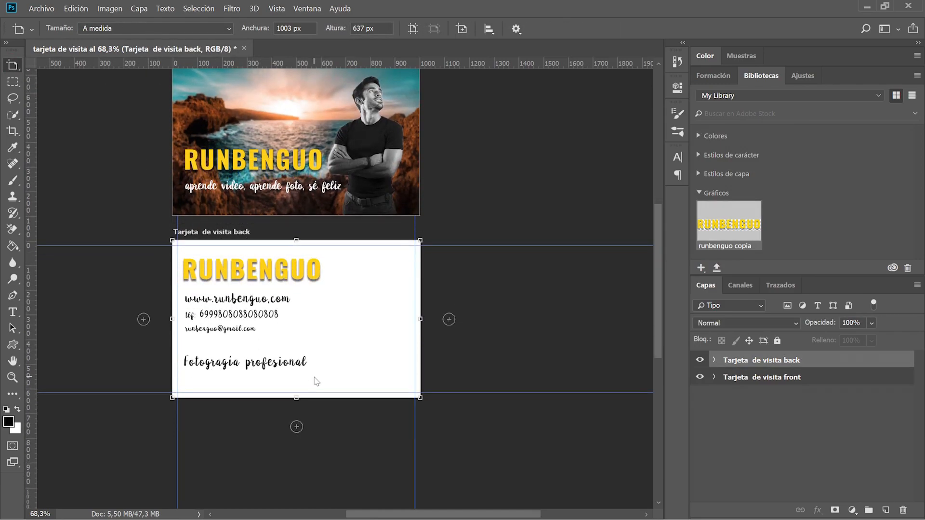
click(296, 384)
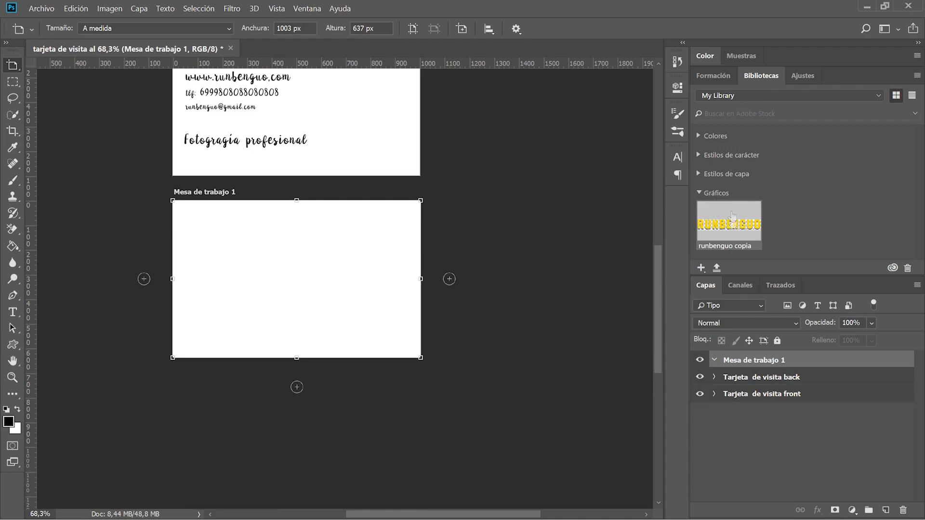
drag(732, 232, 263, 231)
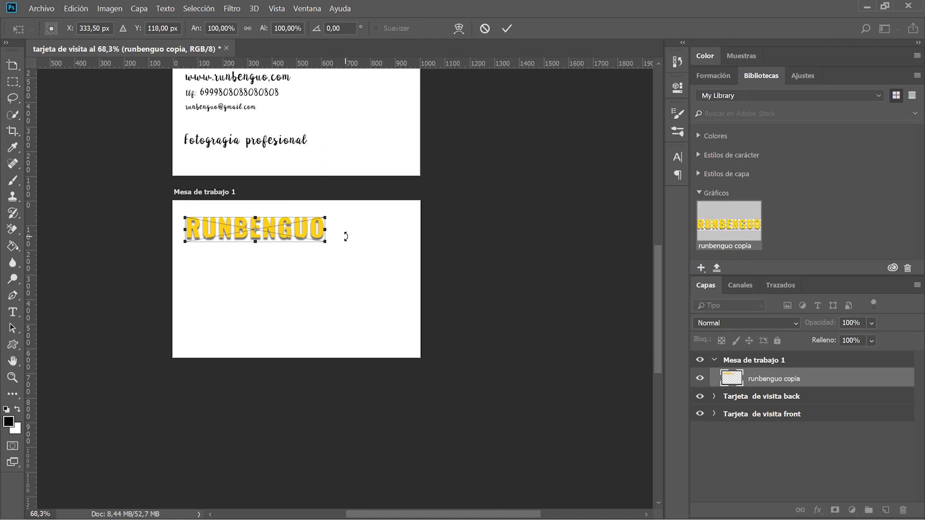
key(Return)
Add a placeholder text line on the new artboard and align it under the title.
key(t)
click(204, 270)
text(SDFASDFASDF)
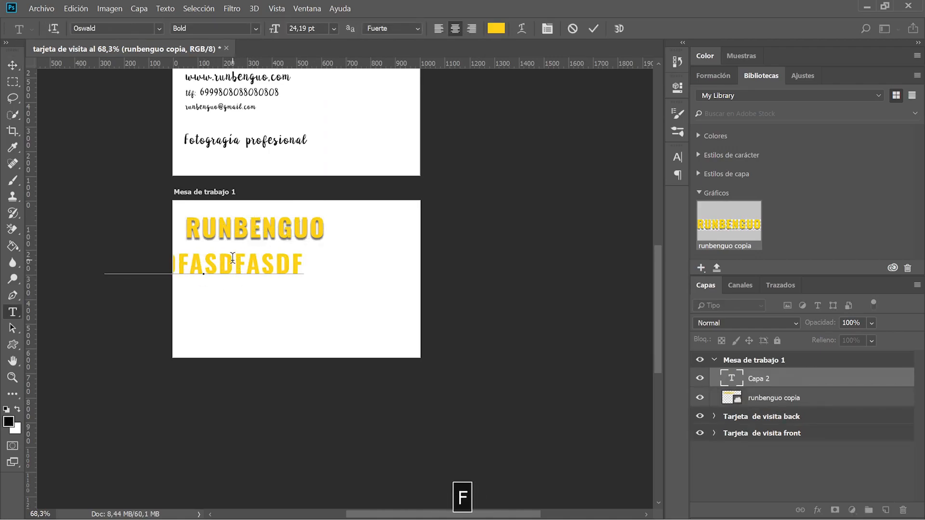
key(BackSpace)
click(593, 28)
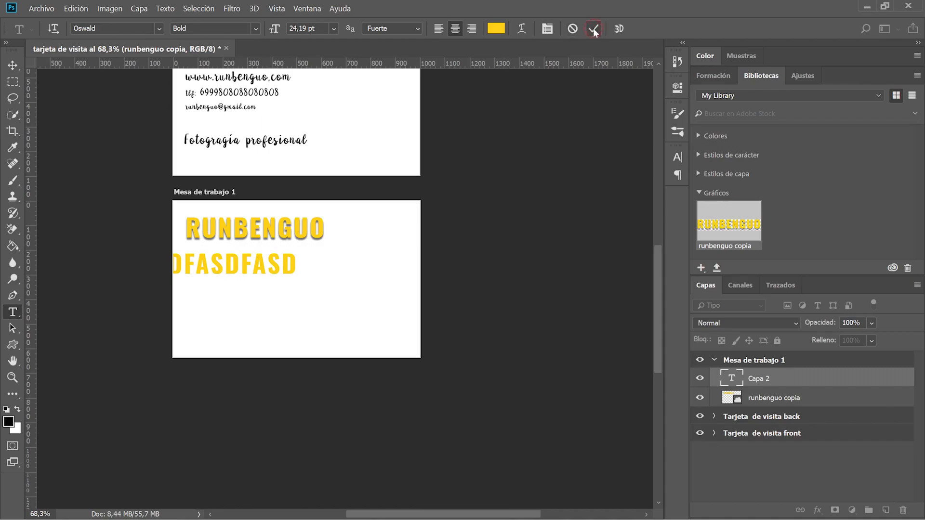
key(v)
drag(253, 266, 325, 266)
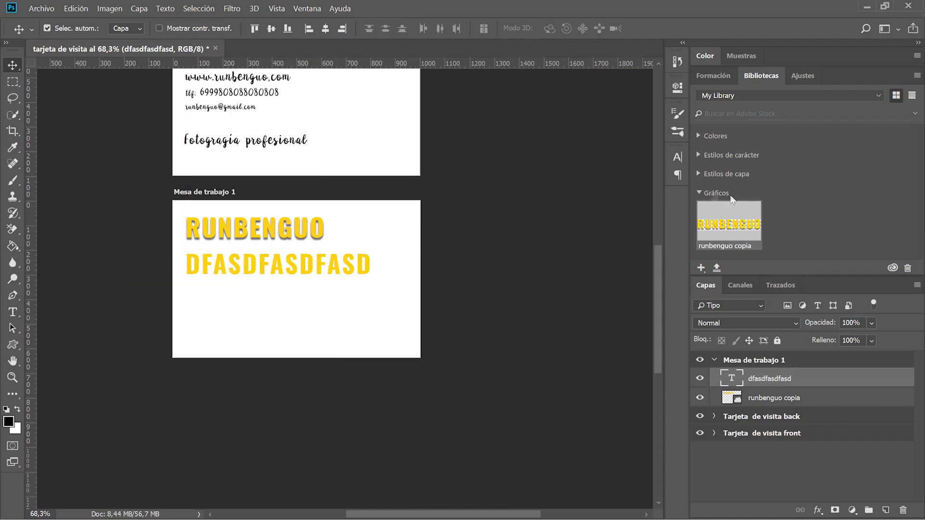
Apply the library's saved drop-shadow layer style to the new text.
click(700, 192)
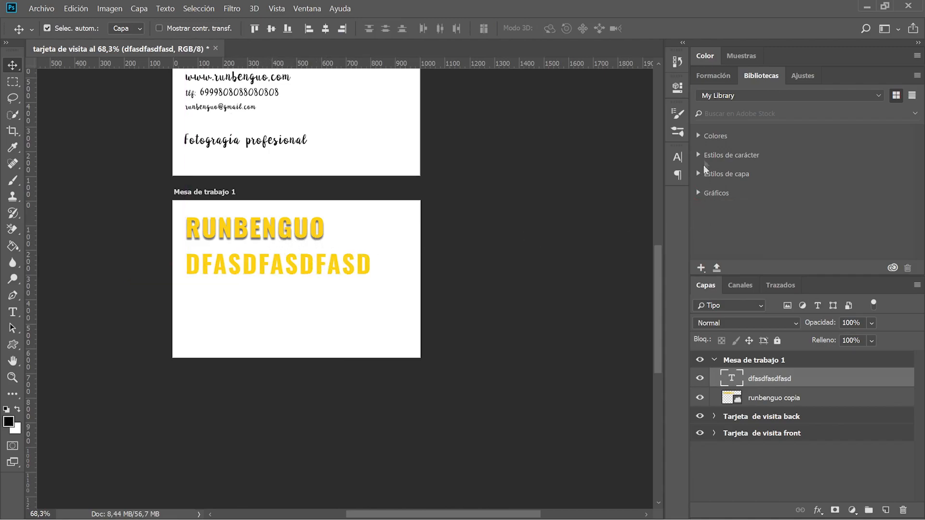
click(700, 174)
click(713, 208)
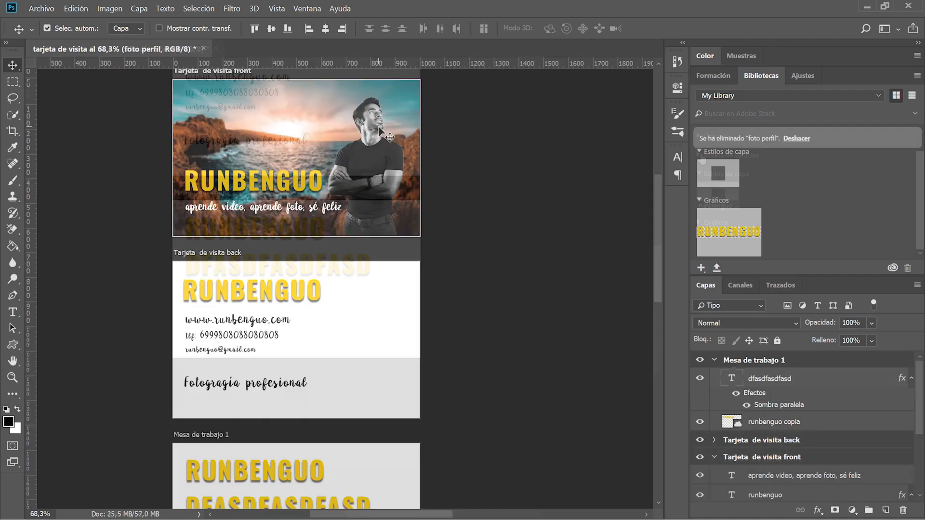
Save the front card's foto perfil photo into the library.
scroll(378, 126, up, 2)
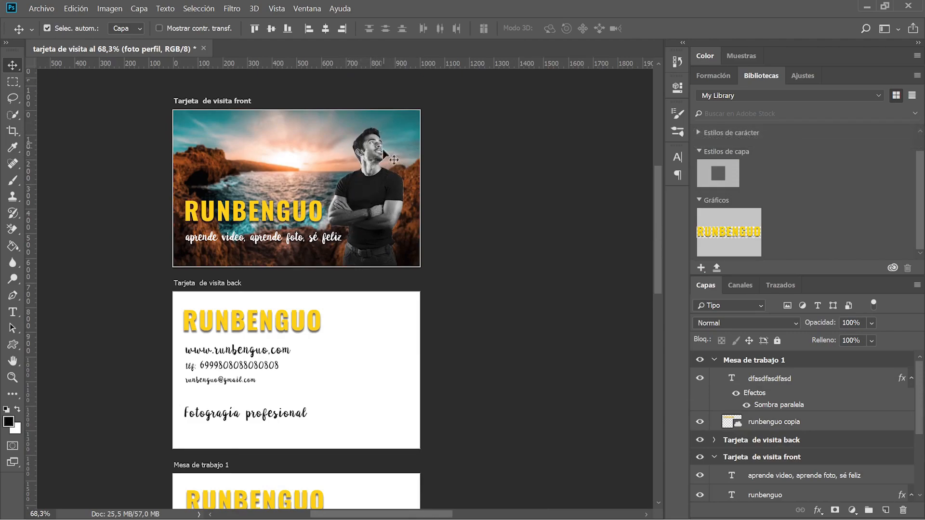
scroll(804, 364, down, 4)
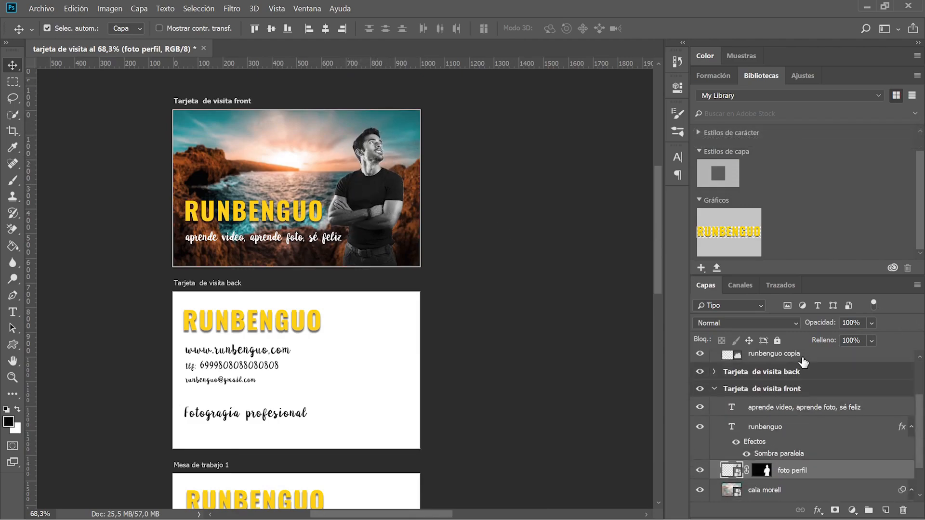
scroll(718, 438, down, 1)
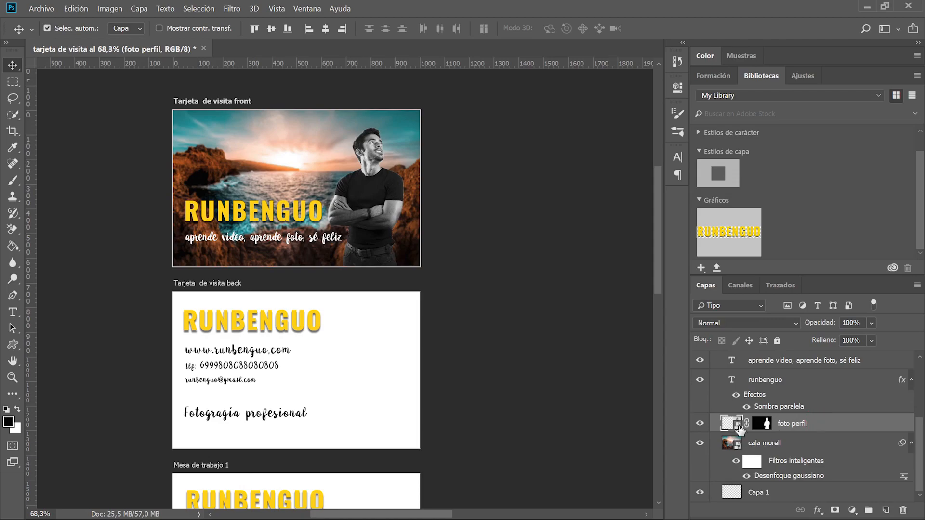
click(700, 424)
click(701, 426)
drag(732, 424, 825, 206)
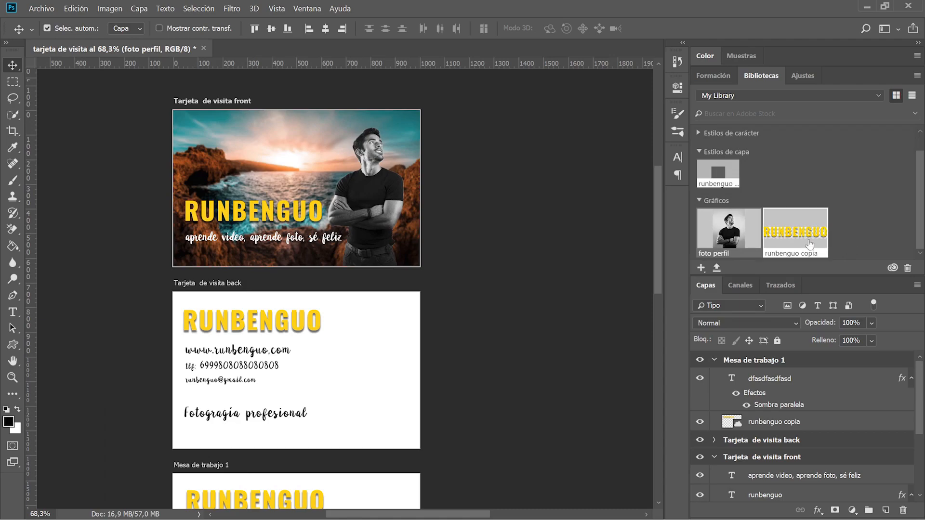
Place the foto perfil photo on the new artboard and shift it up and right.
scroll(855, 248, up, 1)
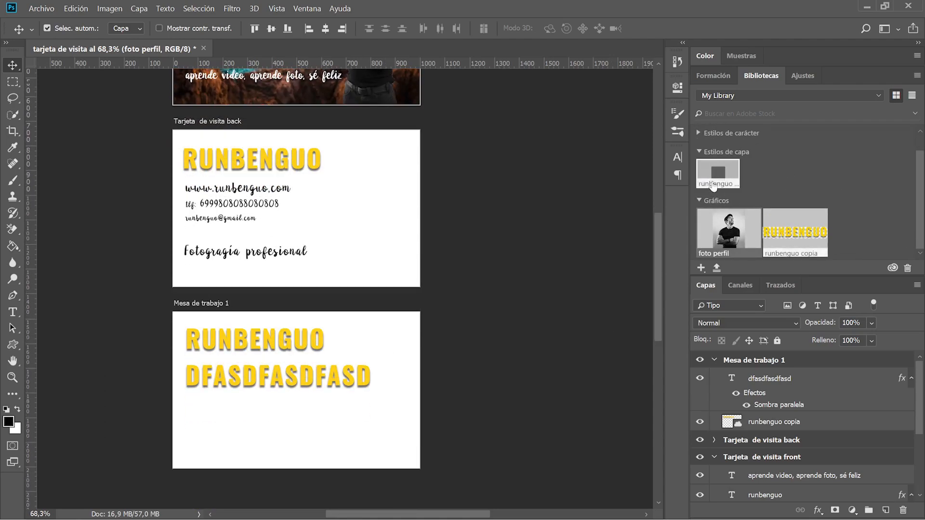
drag(737, 231, 314, 434)
key(Return)
drag(317, 394, 347, 361)
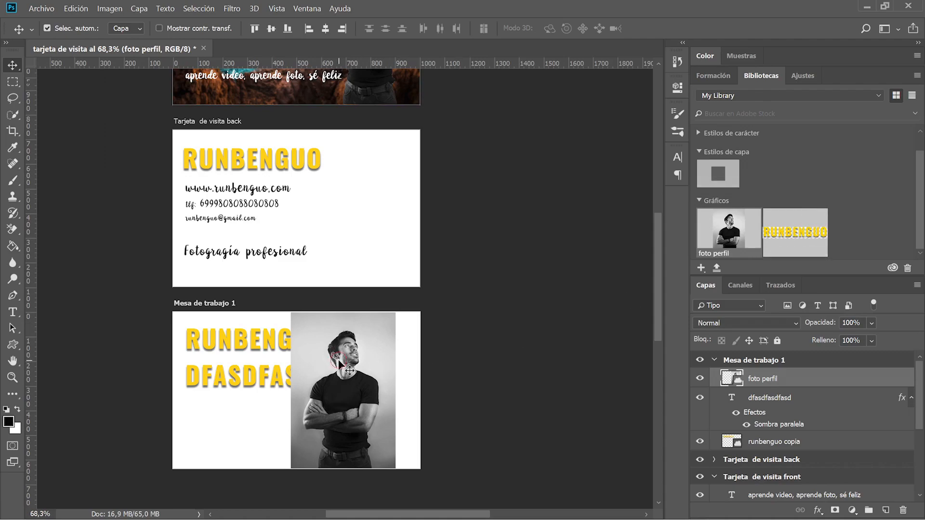
drag(352, 369, 359, 370)
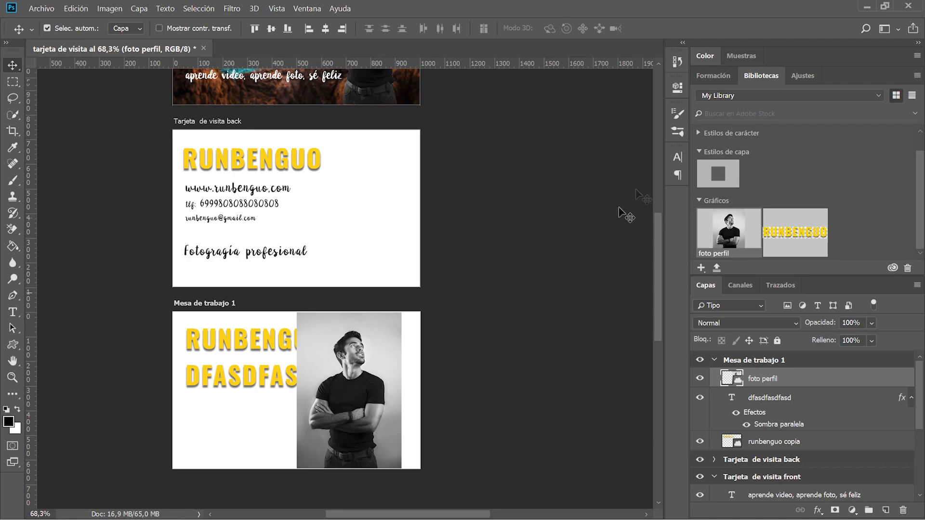
Apply the saved drop-shadow style to the photo and enlarge its shadow size to 43.
click(725, 170)
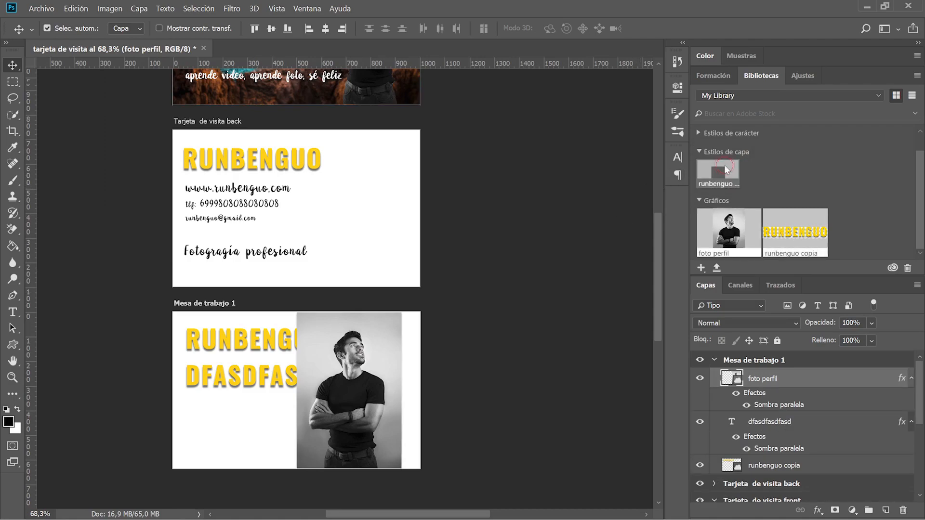
double_click(812, 406)
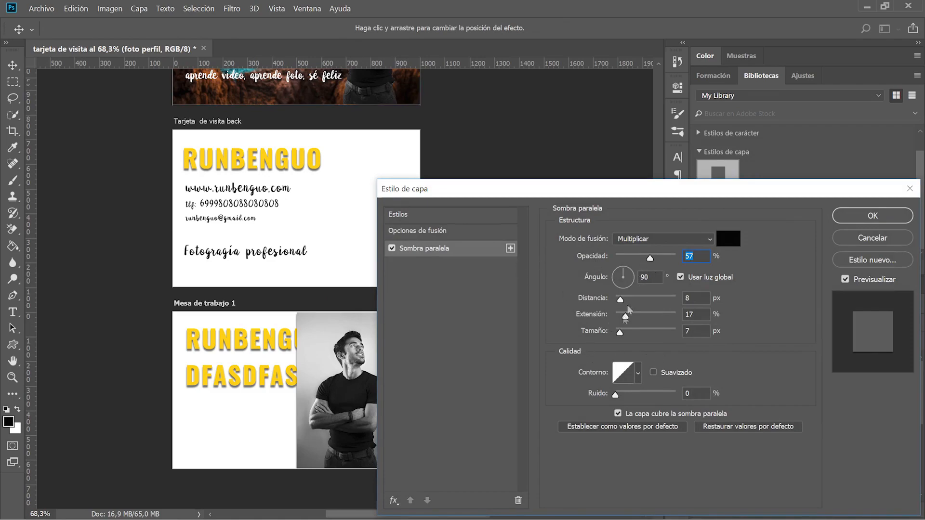
drag(620, 332, 630, 336)
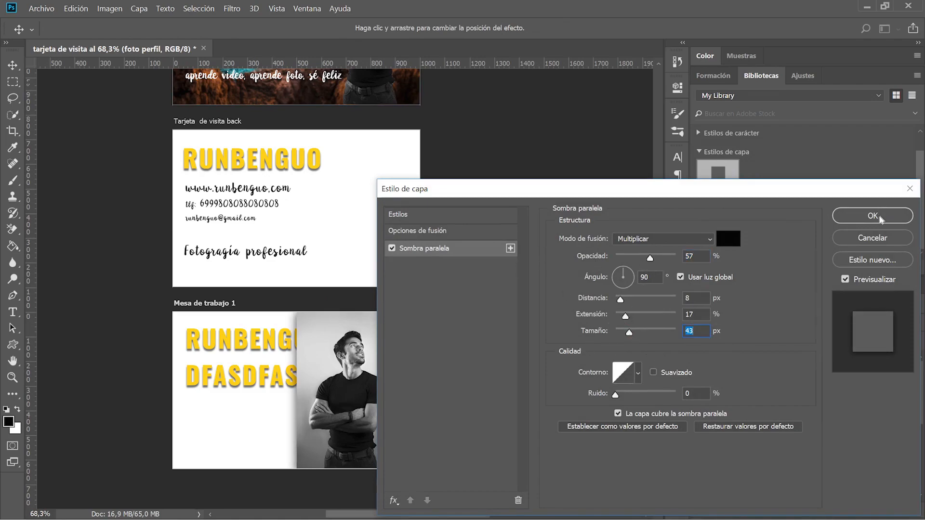
click(873, 216)
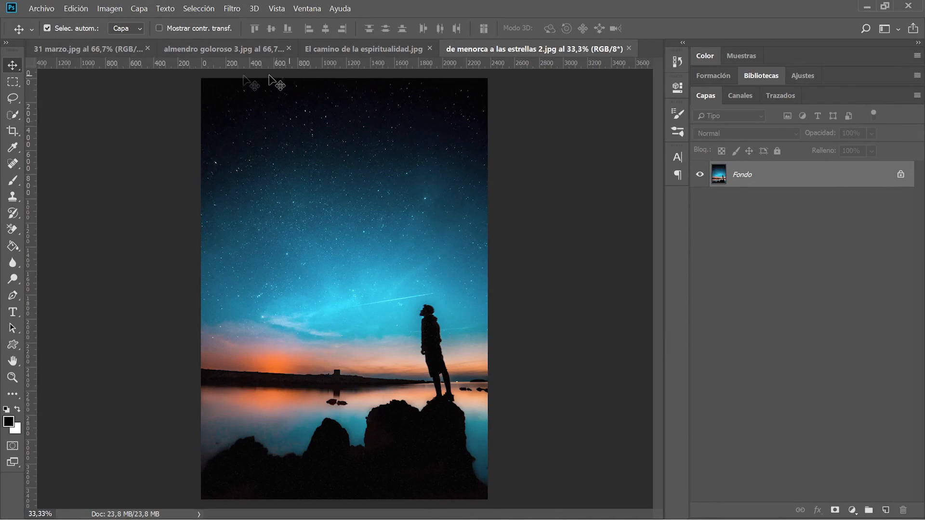
Browse the four open landscape photos and return to 31 marzo.
click(94, 46)
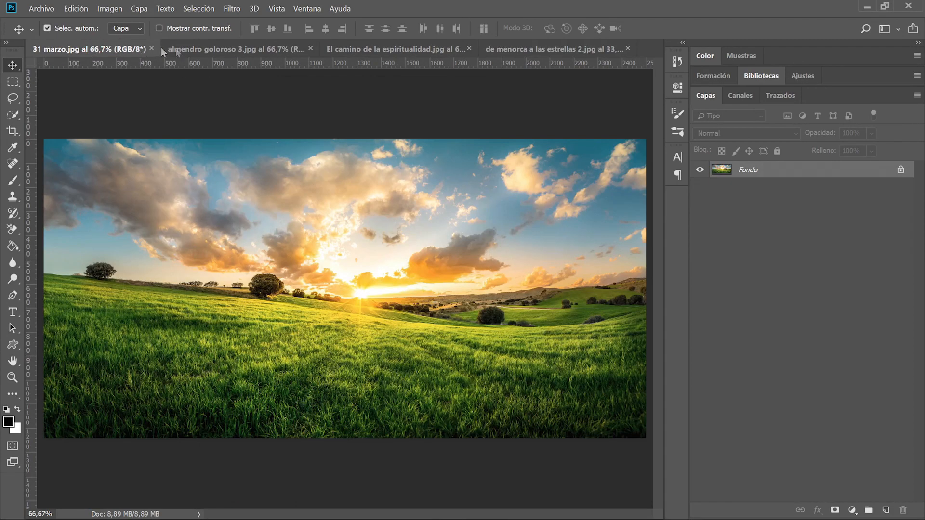
click(225, 51)
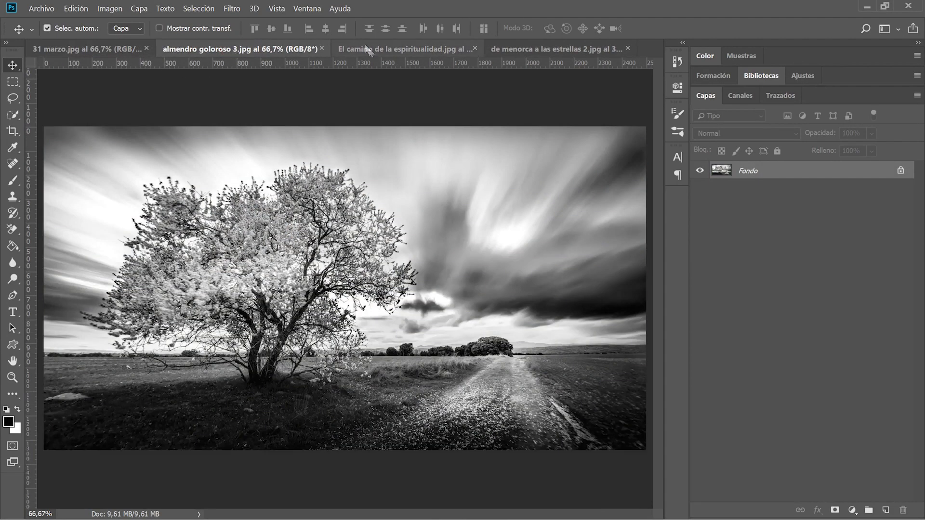
click(394, 49)
click(523, 47)
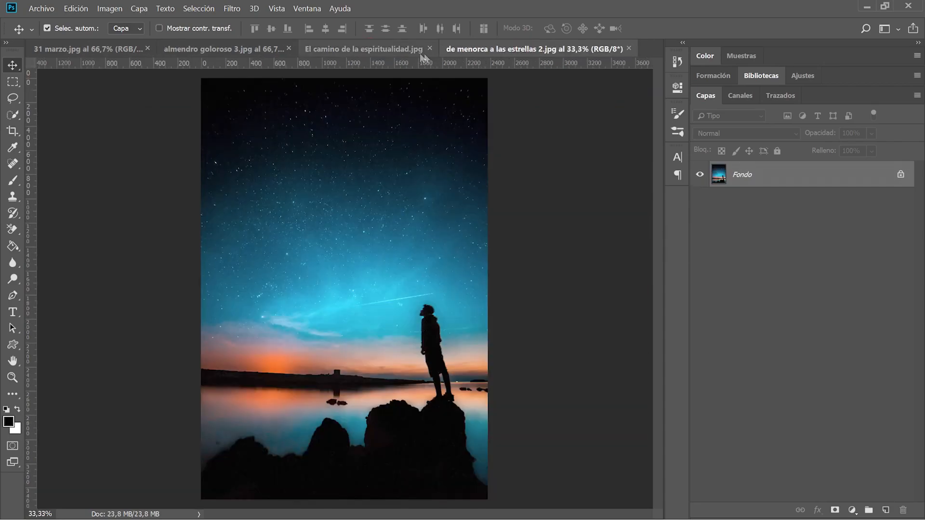
click(391, 51)
click(235, 50)
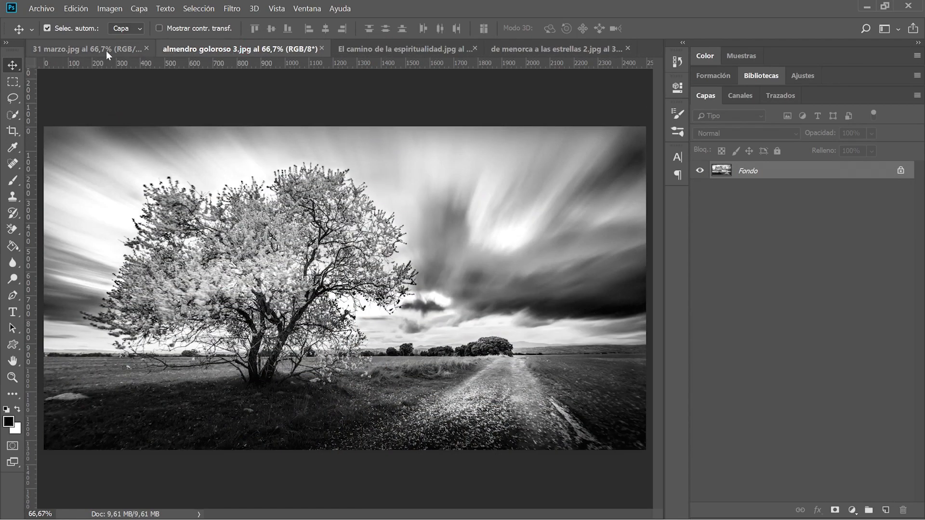
click(106, 51)
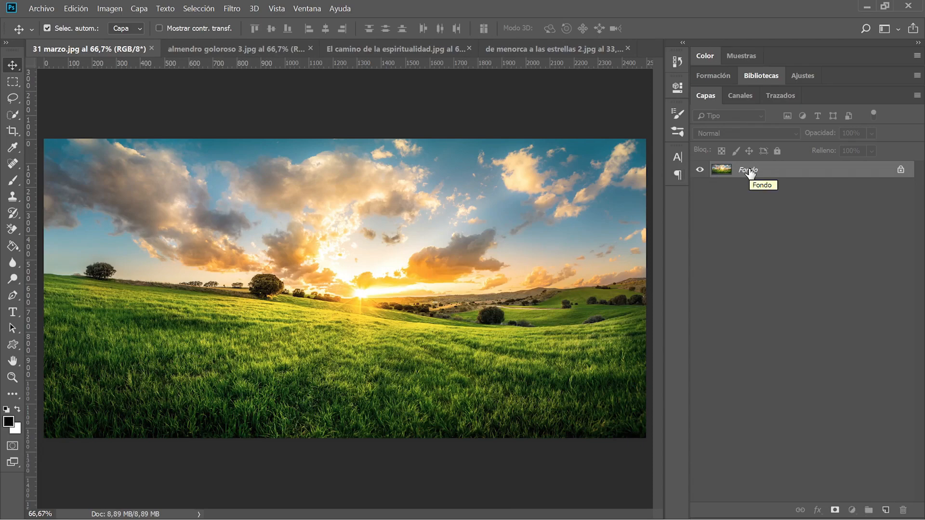
Check the Save As format list for 31 marzo, keeping JPEG, and cancel without saving.
key(ctrl+s)
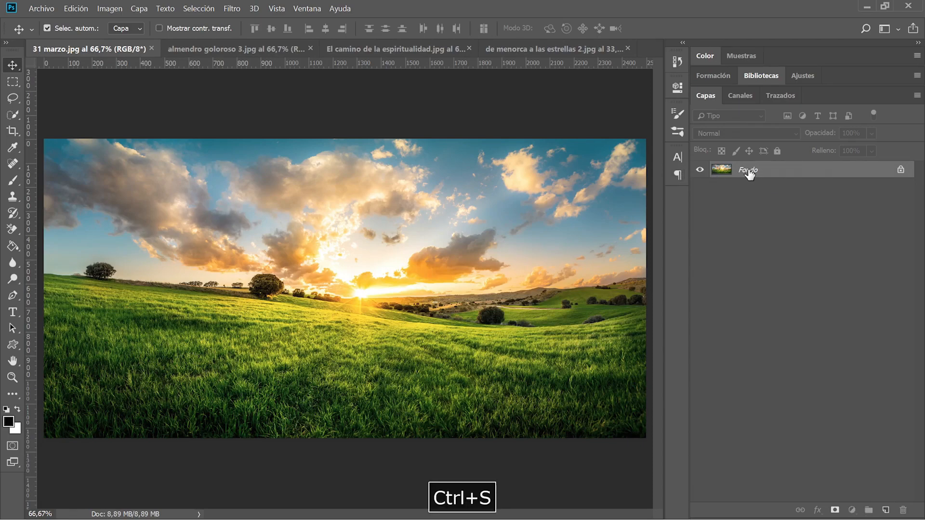
key(ctrl)
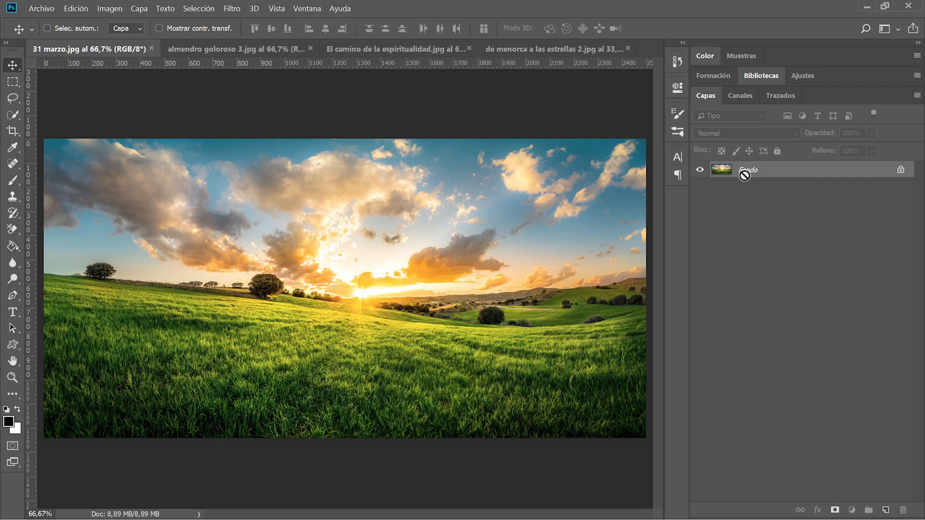
key(ctrl+shift+s)
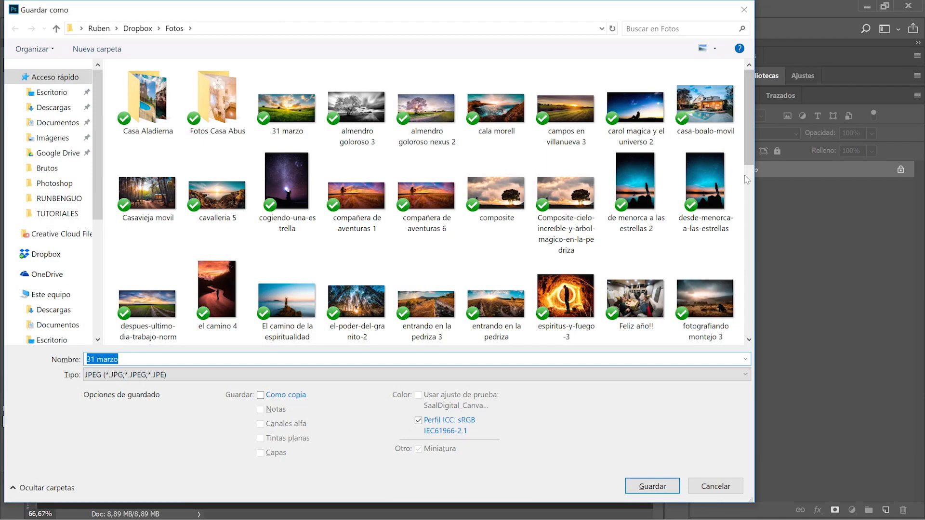
click(128, 374)
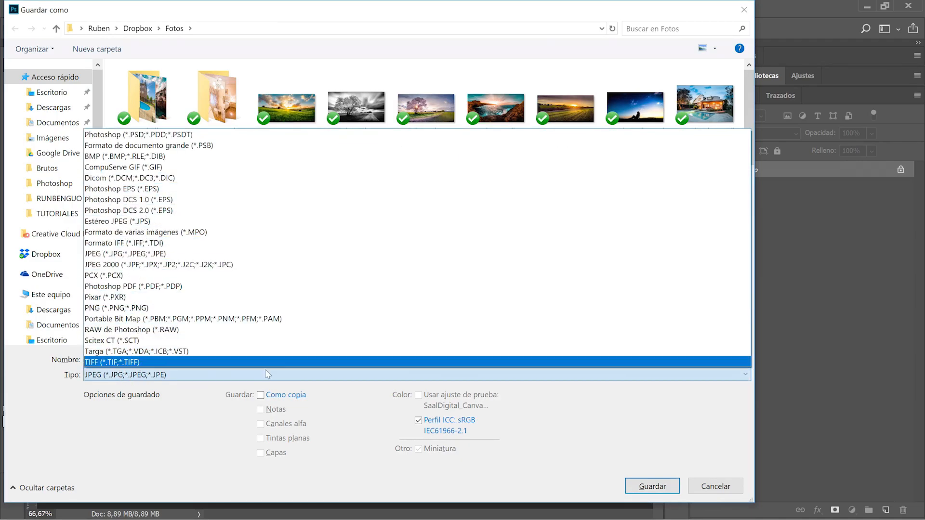
click(215, 411)
click(740, 489)
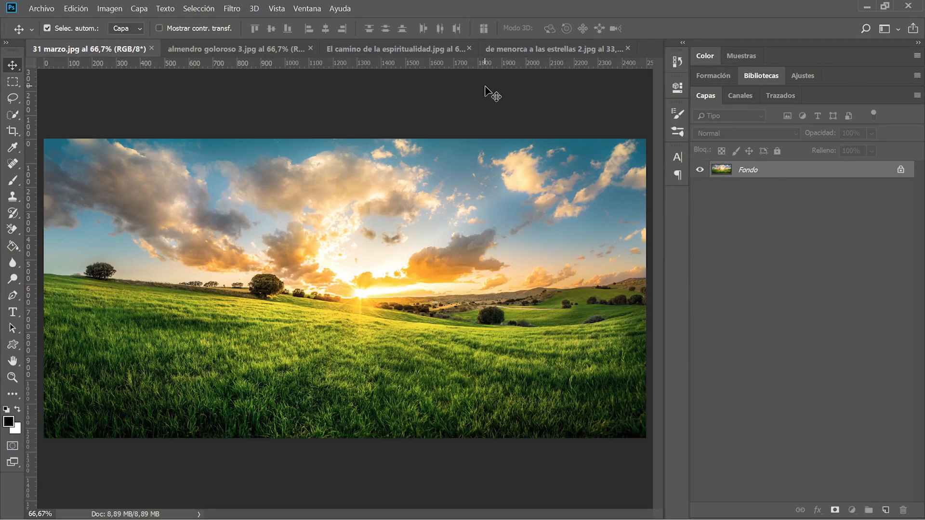
Start the Image Processor script set to process the currently open images.
click(41, 8)
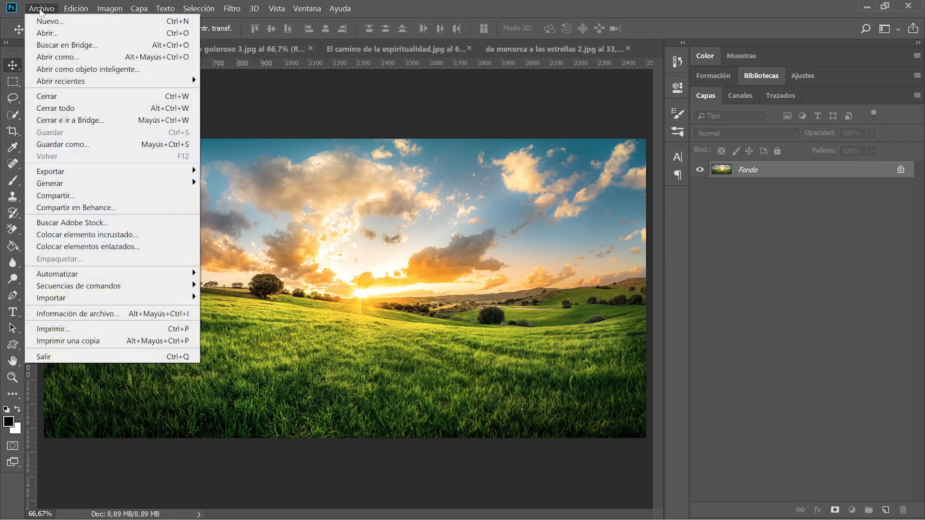
mouse_move(90, 288)
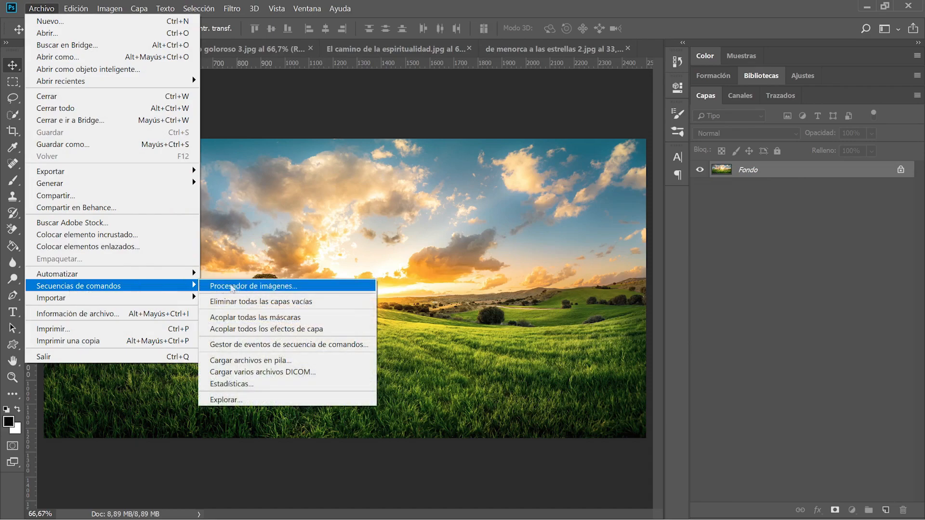
click(253, 288)
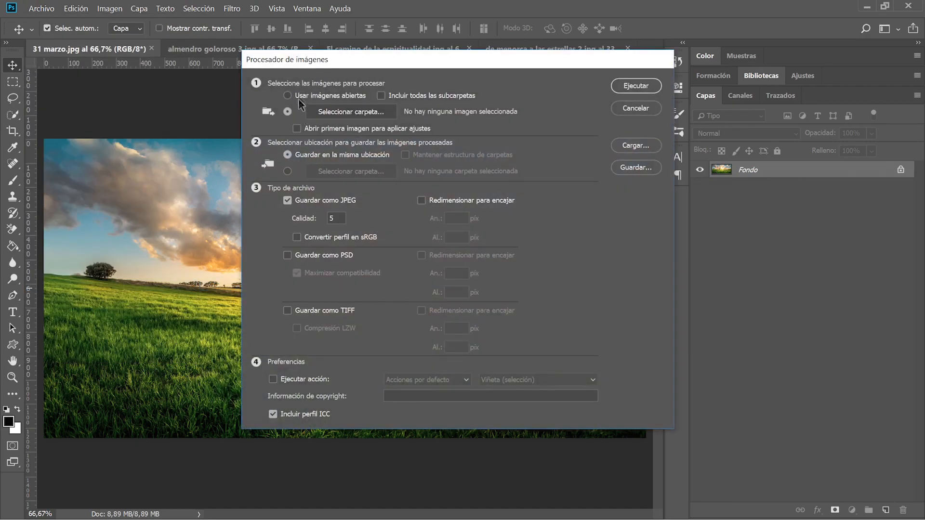
drag(311, 63, 282, 79)
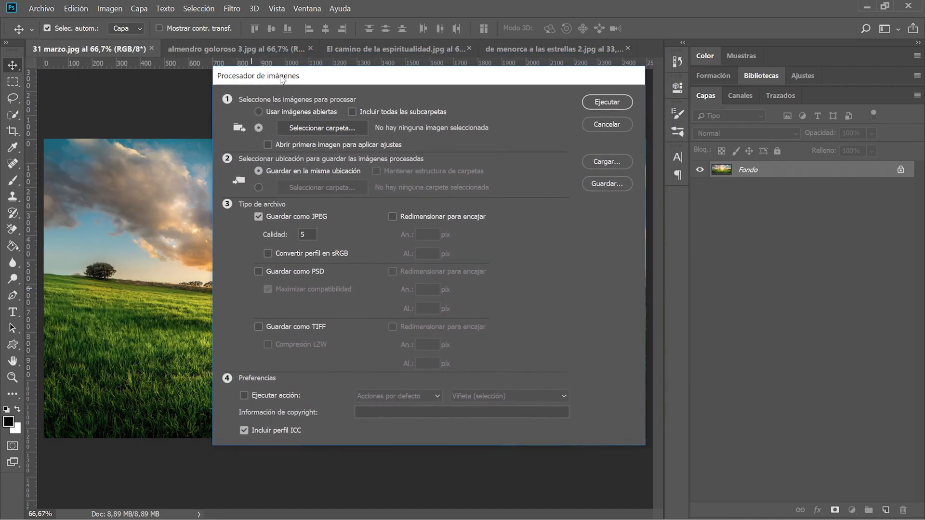
click(280, 111)
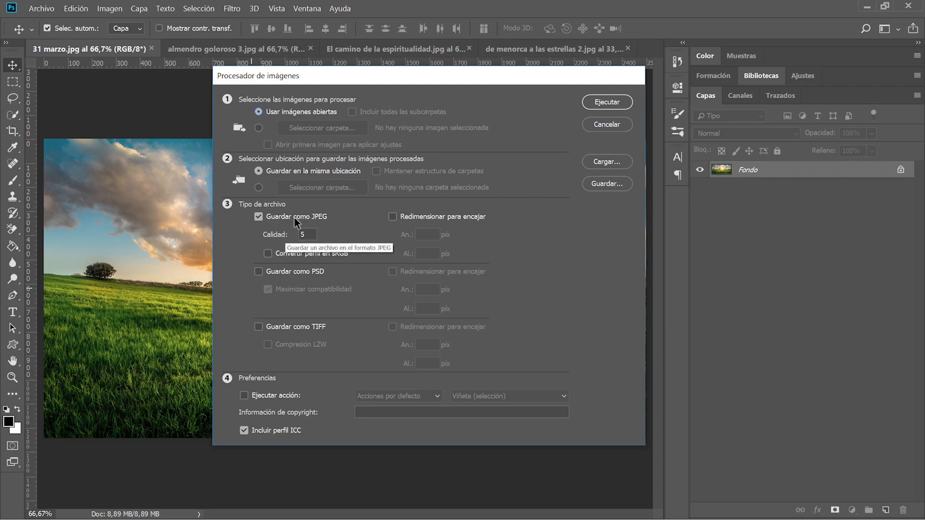
Set JPEG output to quality 12, resized to fit 1000×1000 px.
click(392, 217)
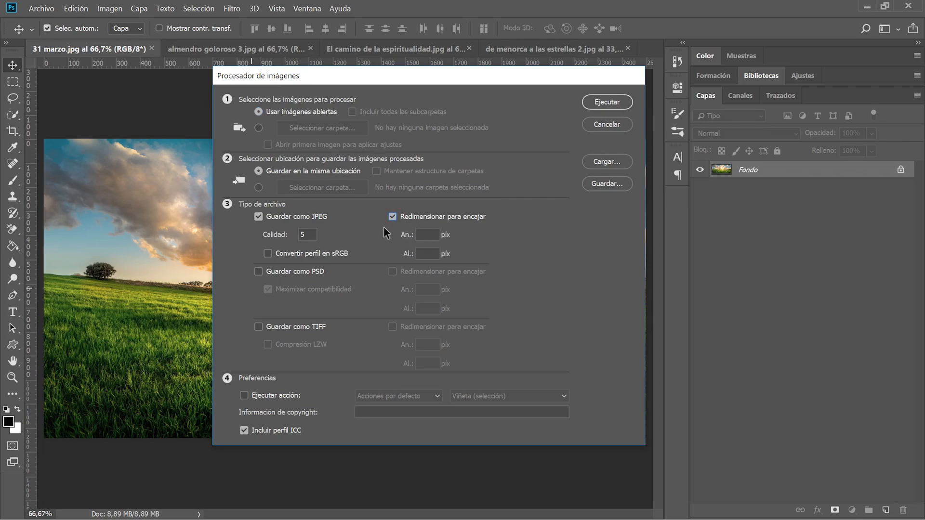
double_click(303, 234)
text(12)
click(432, 233)
text(1000)
key(Tab)
text(1000)
double_click(432, 238)
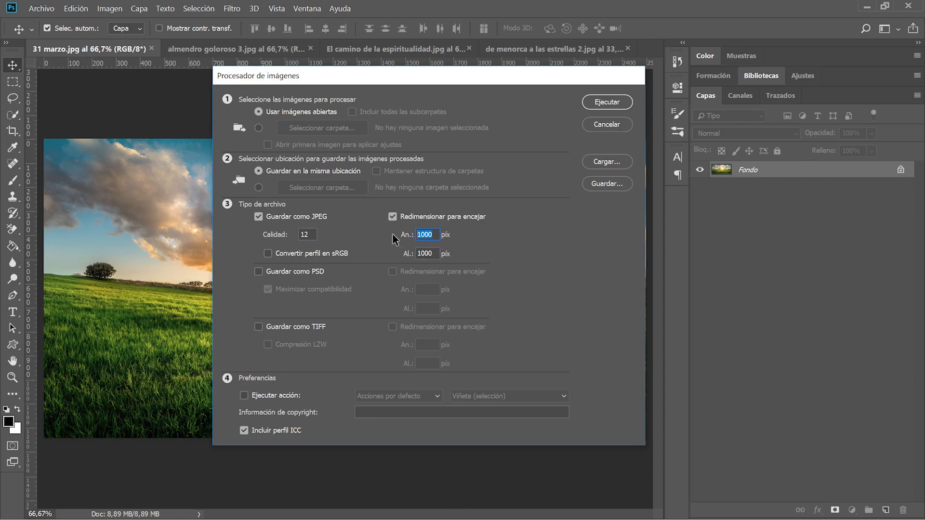
double_click(425, 253)
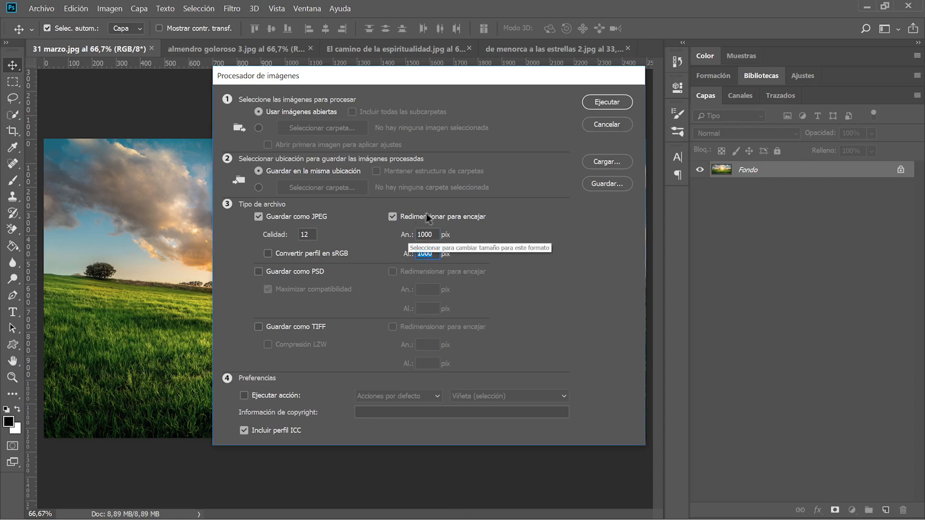
click(418, 217)
click(425, 217)
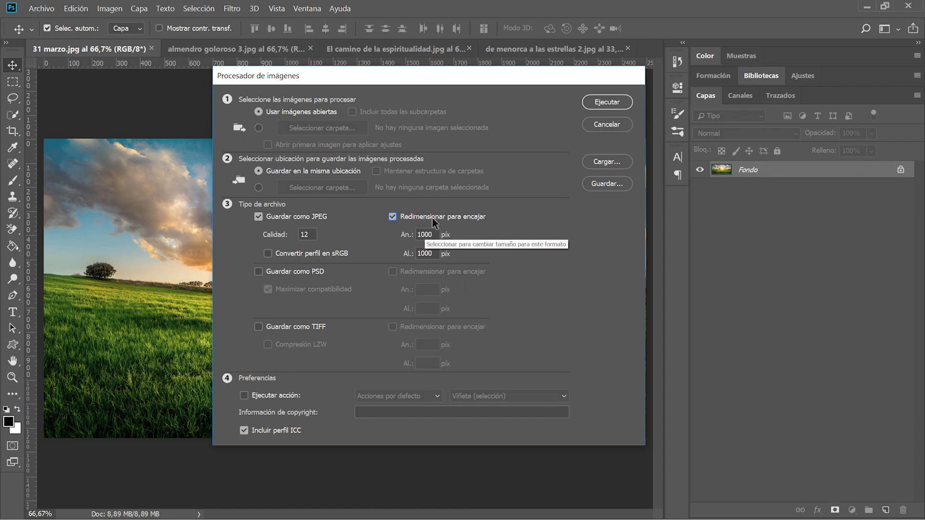
double_click(421, 254)
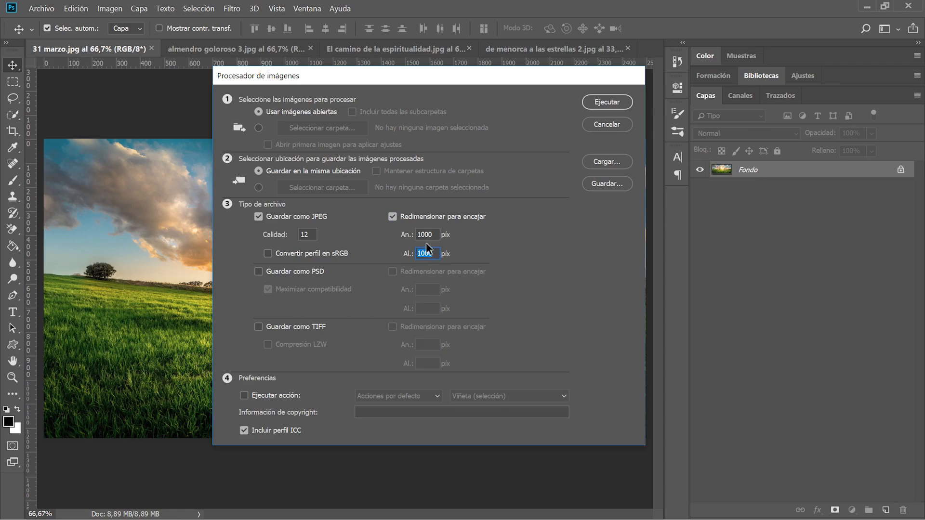
double_click(423, 234)
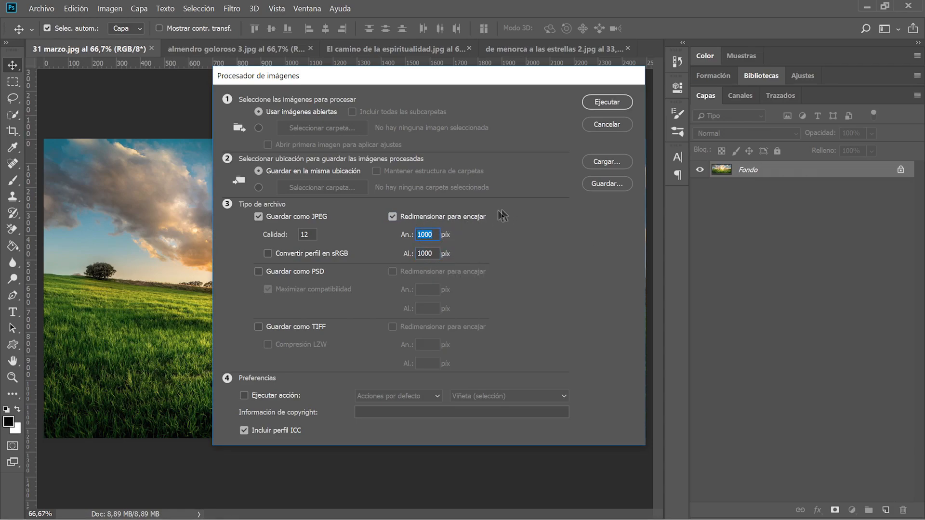
Also save PSD copies, leaving TIFF off, and run the batch.
click(259, 271)
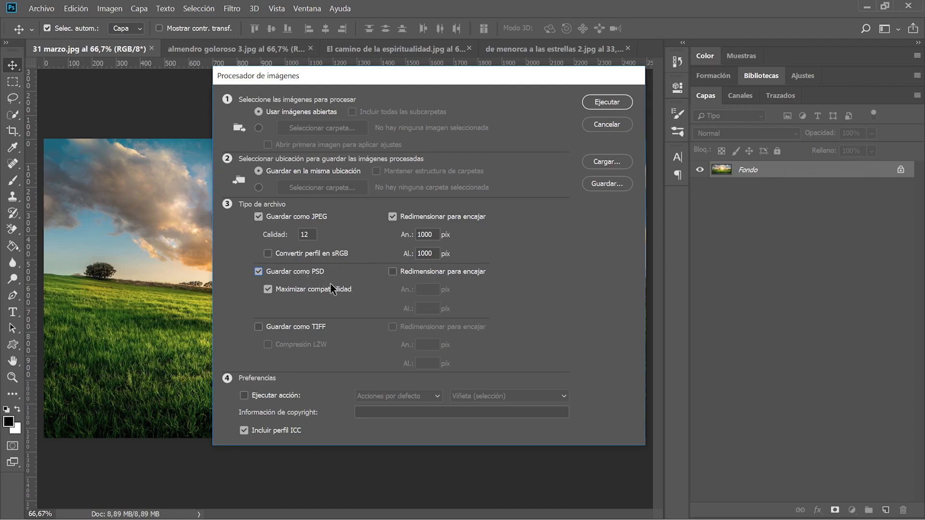
click(305, 327)
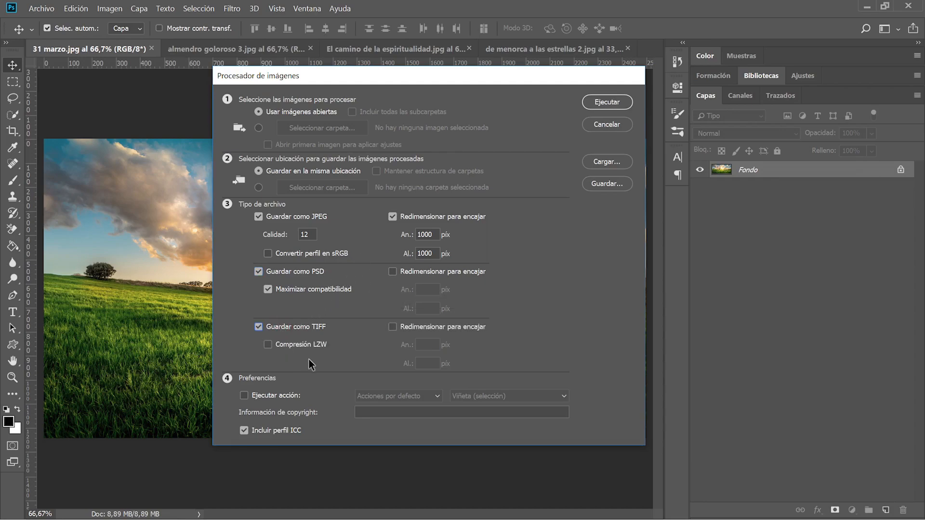
click(304, 327)
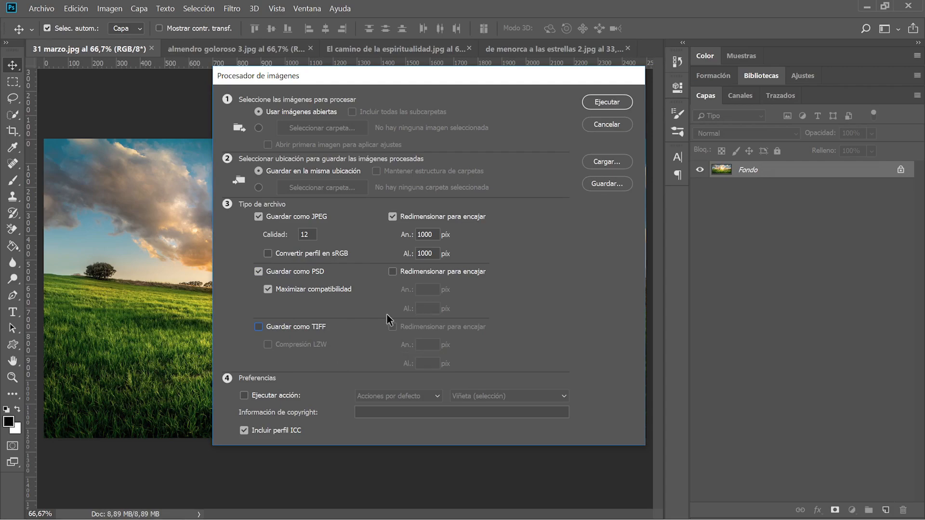
click(620, 102)
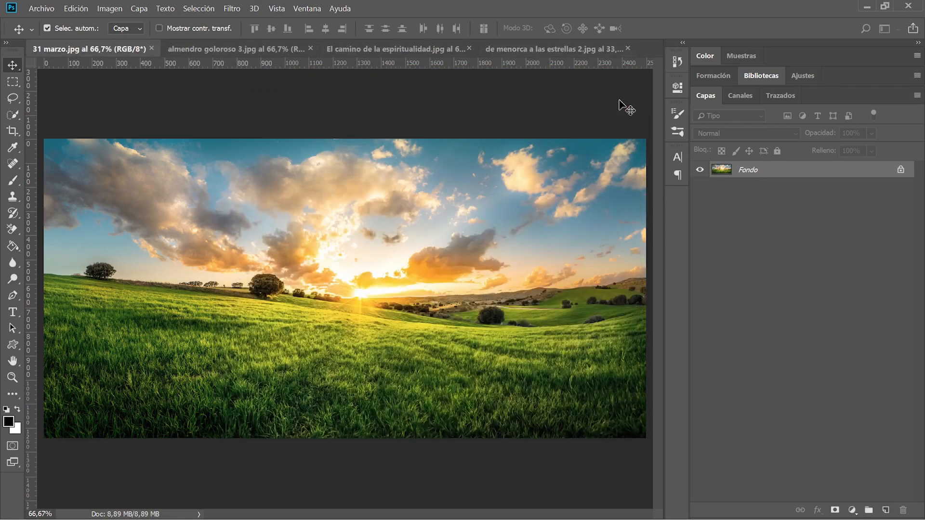
In the JPEG output folder, check the pixel dimensions of de menorca a las estrellas 2.
key(alt+Tab)
key(alt+Tab)
key(alt+Tab)
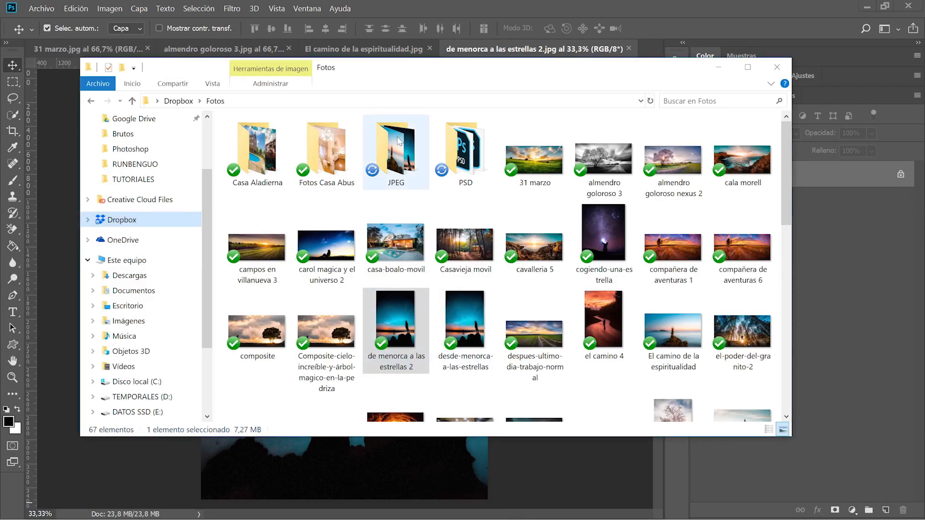
click(397, 139)
double_click(397, 139)
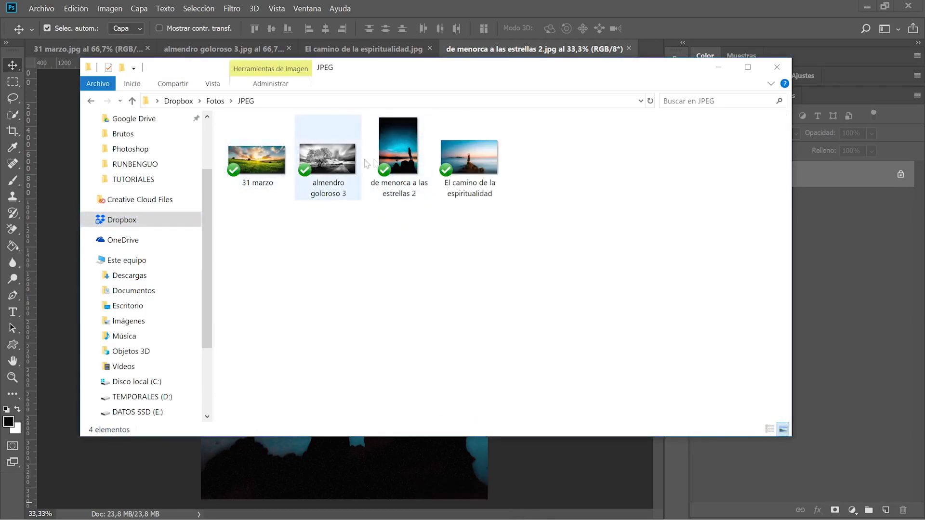
click(410, 154)
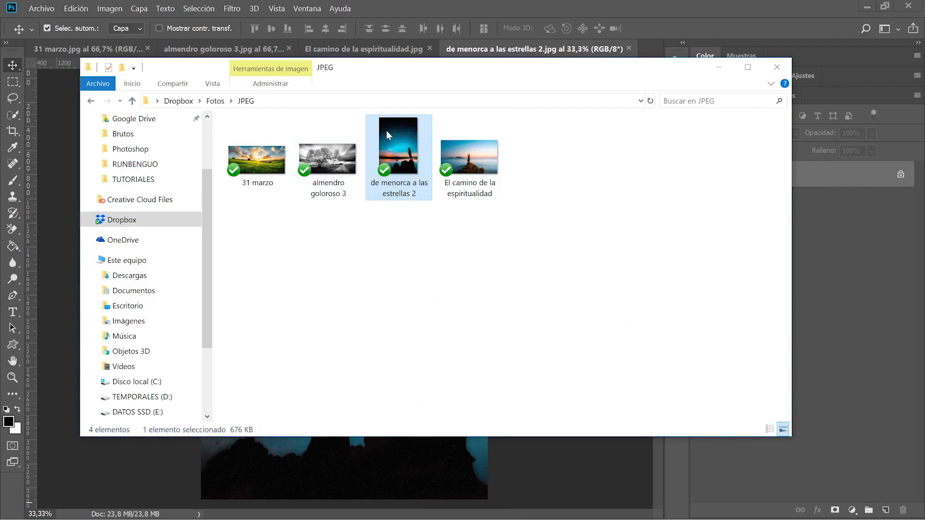
right_click(388, 187)
click(430, 512)
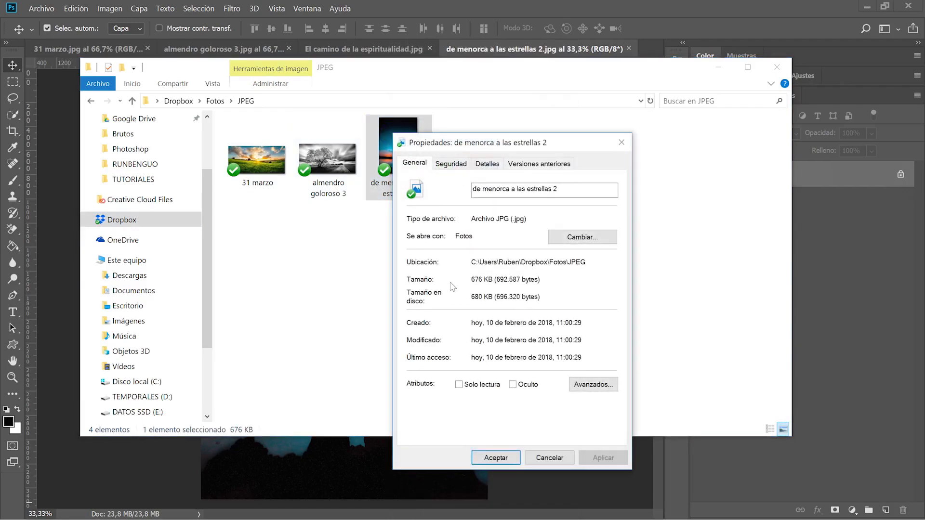
click(476, 162)
click(520, 383)
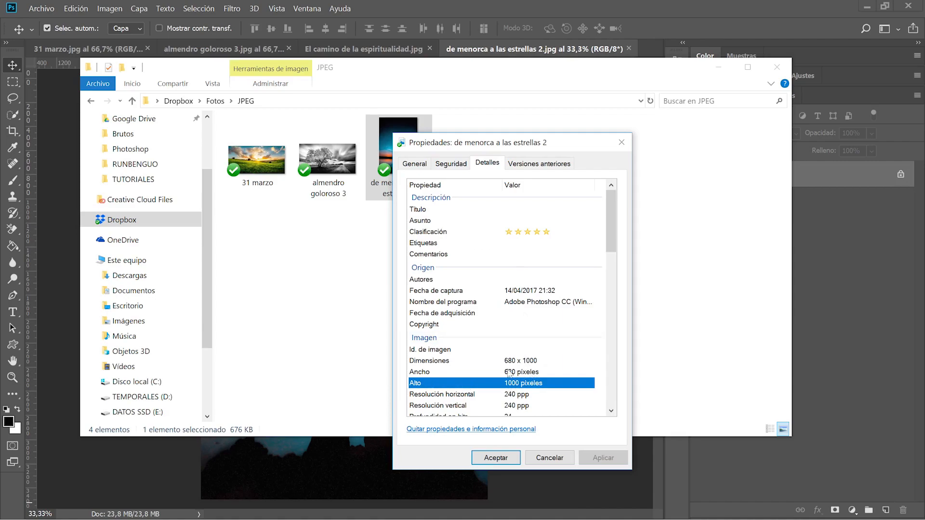
click(510, 374)
click(513, 384)
click(516, 373)
Delete the JPEG and PSD folders from Fotos, then return to Photoshop.
click(622, 143)
click(90, 102)
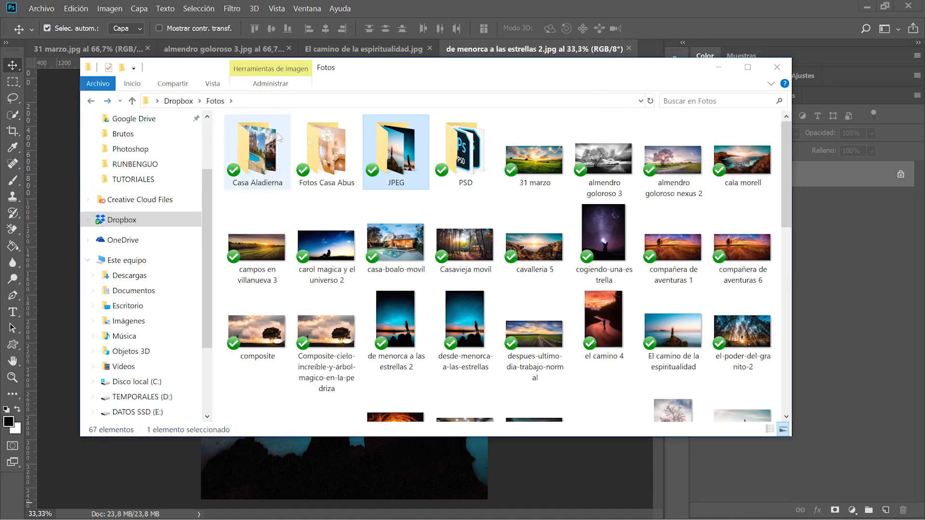
double_click(462, 158)
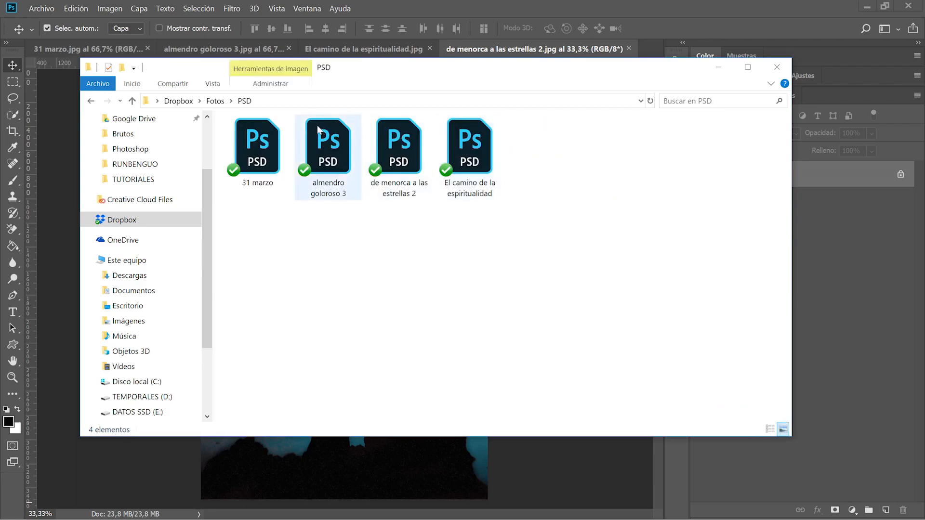
key(alt+Left)
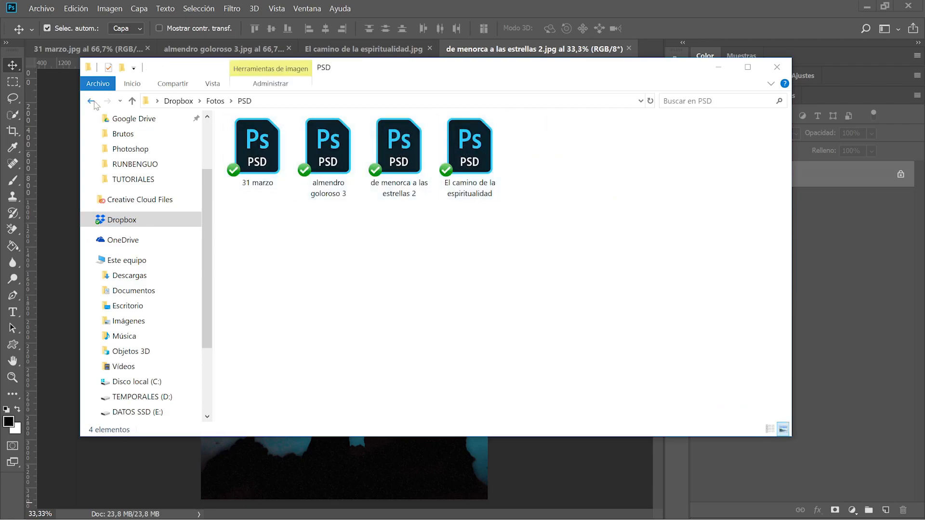
shift+click(417, 153)
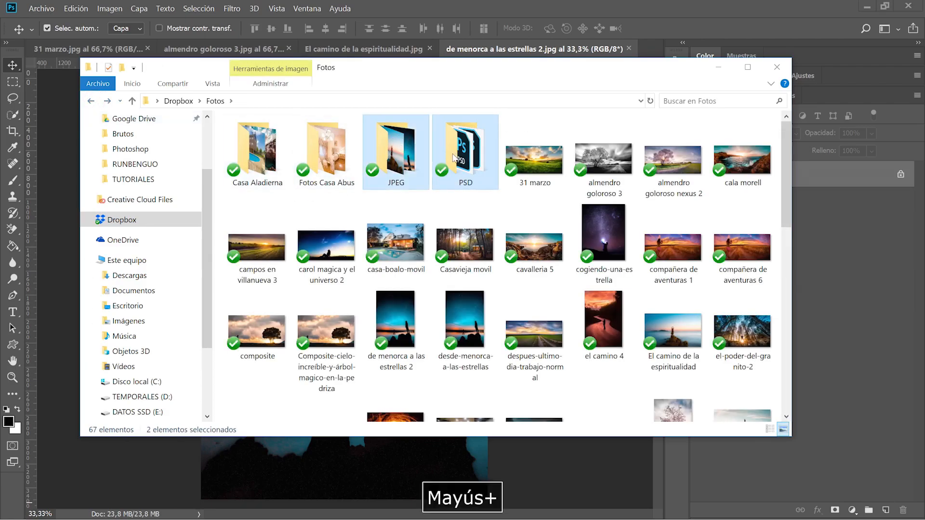
key(Delete)
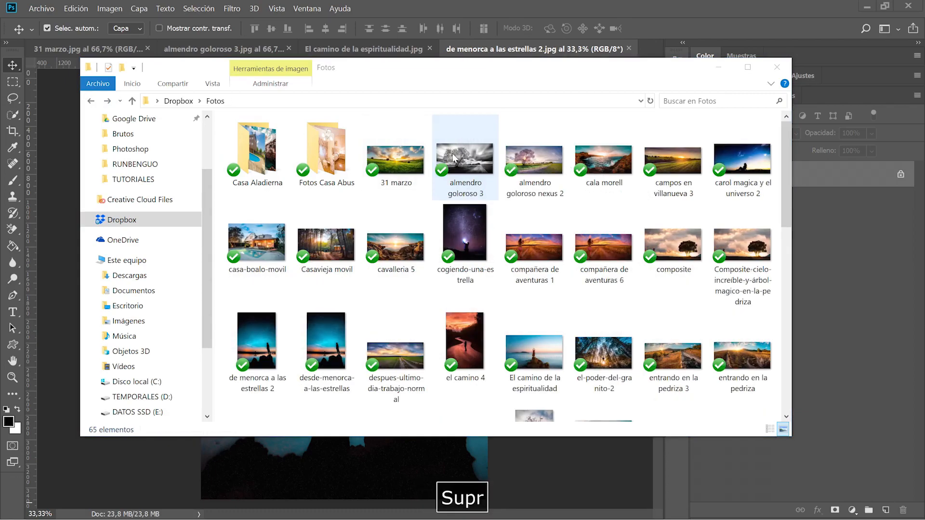
click(66, 255)
key(space)
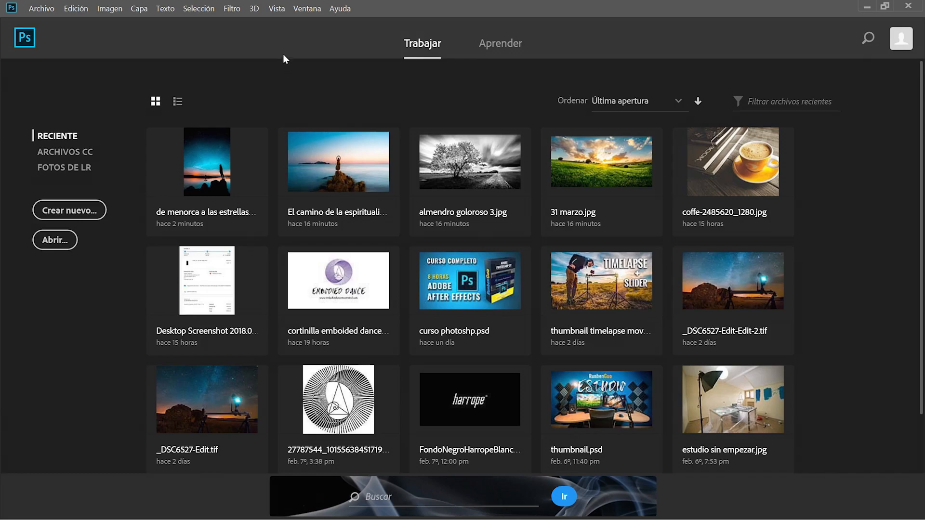
Reveal Hoja de contactos II under Archivo > Automatizar.
click(35, 6)
mouse_move(72, 274)
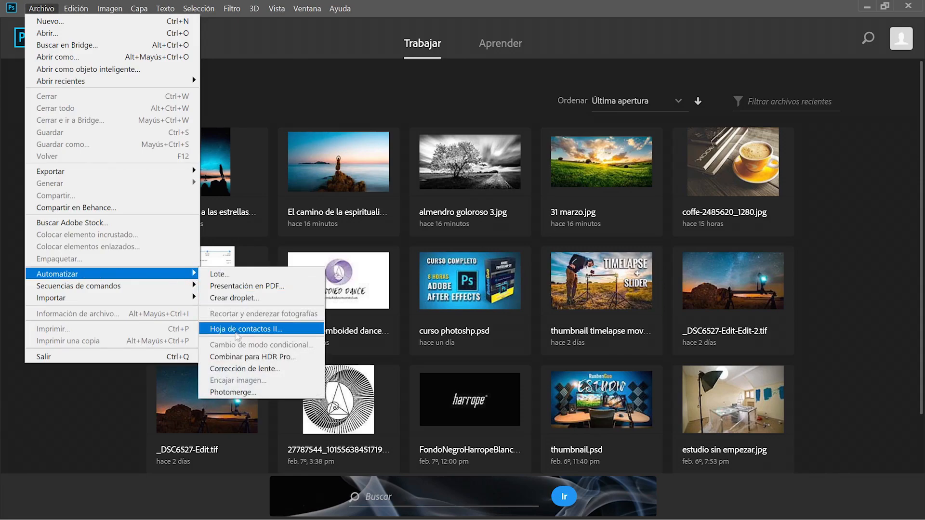
Open Hoja de contactos II and choose the Hoja de contacto folder as the image source.
click(247, 333)
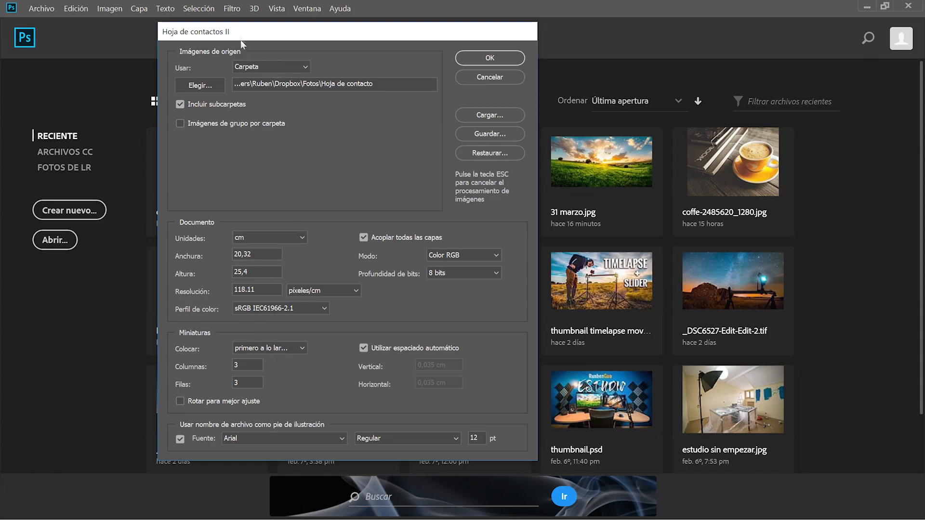
drag(239, 32, 251, 30)
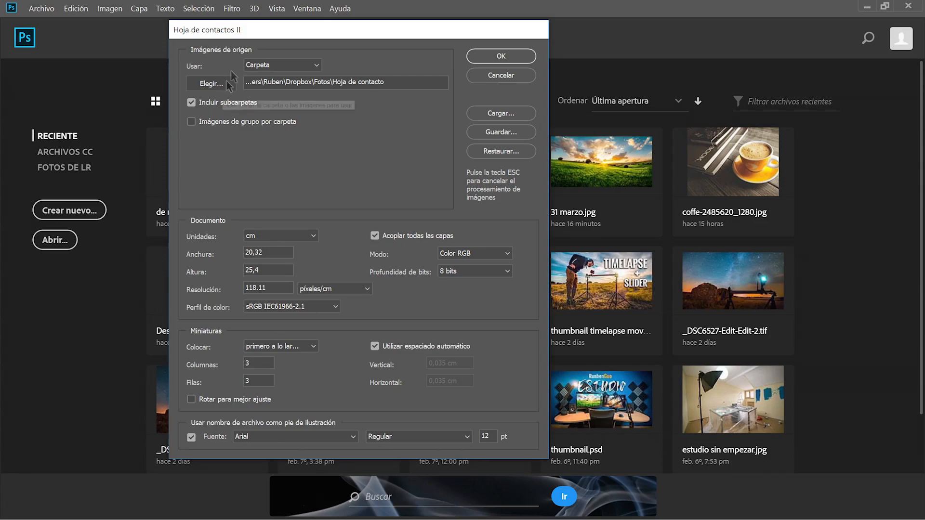
click(213, 87)
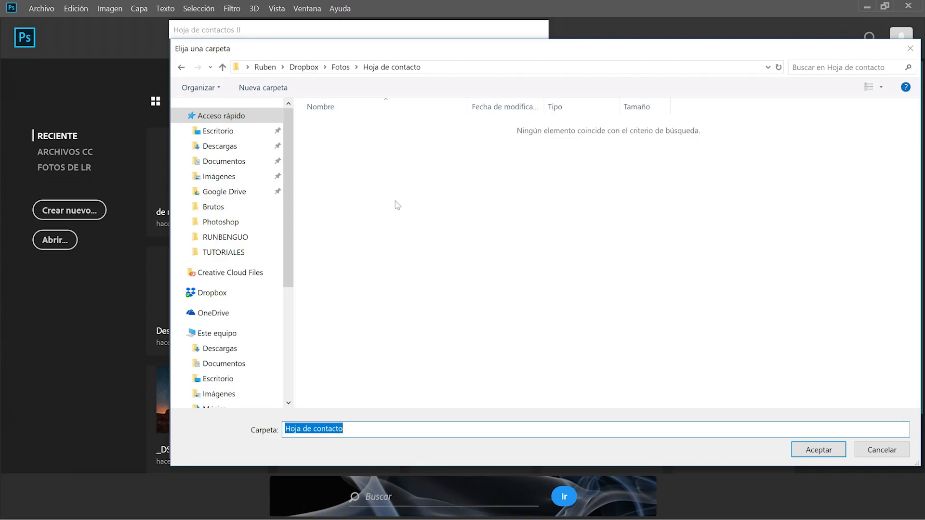
click(816, 453)
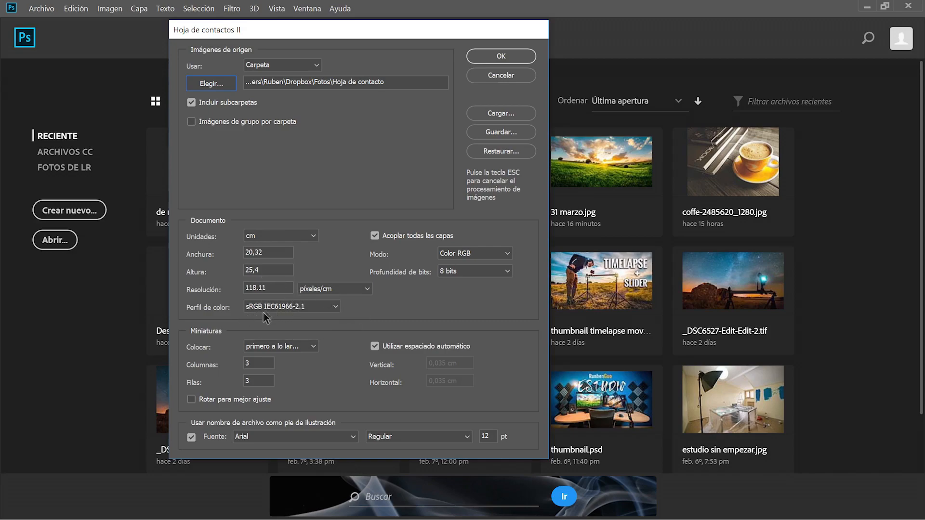
Keep the contact sheet at 3 columns and set placement to 'primero hacia abajo'.
click(248, 363)
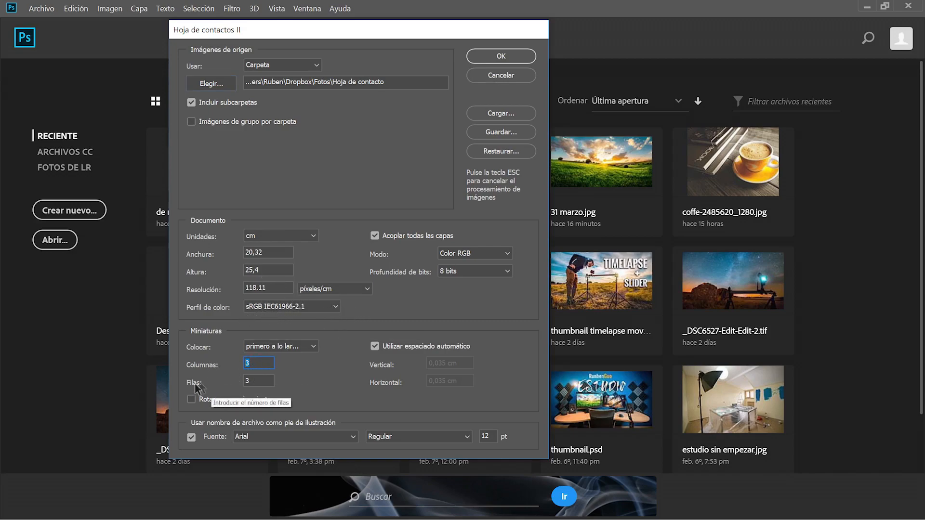
text(6)
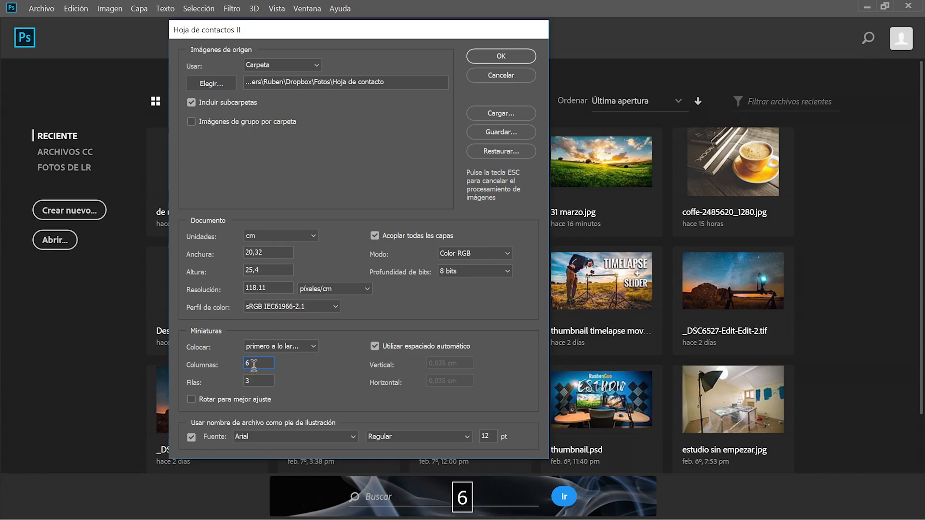
double_click(258, 364)
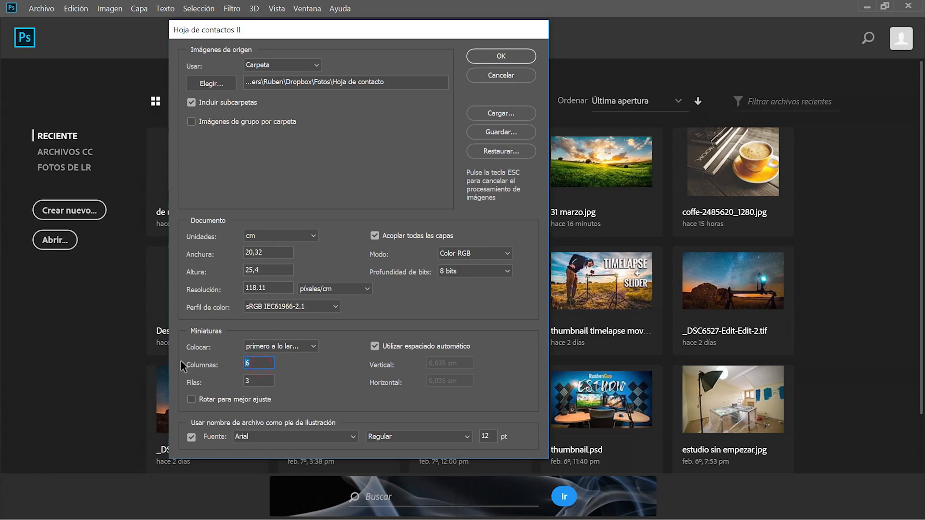
text(3)
click(244, 380)
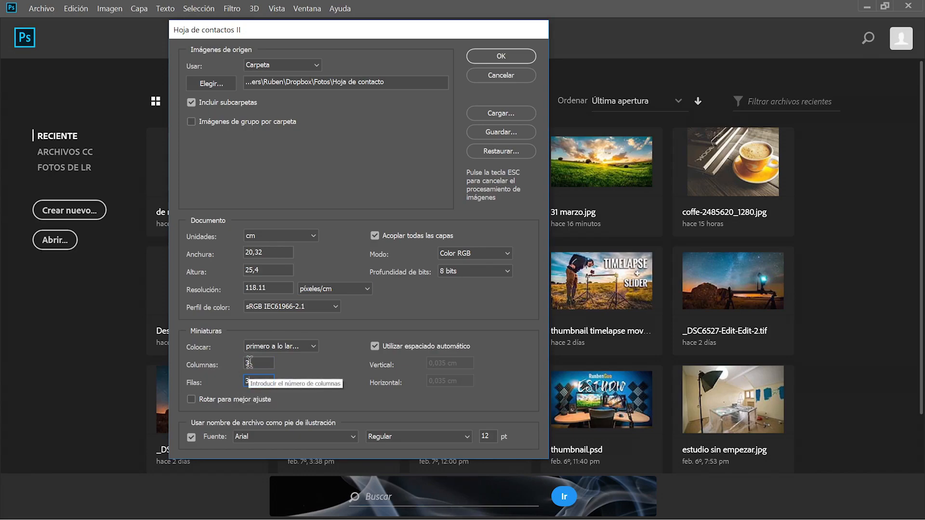
click(288, 347)
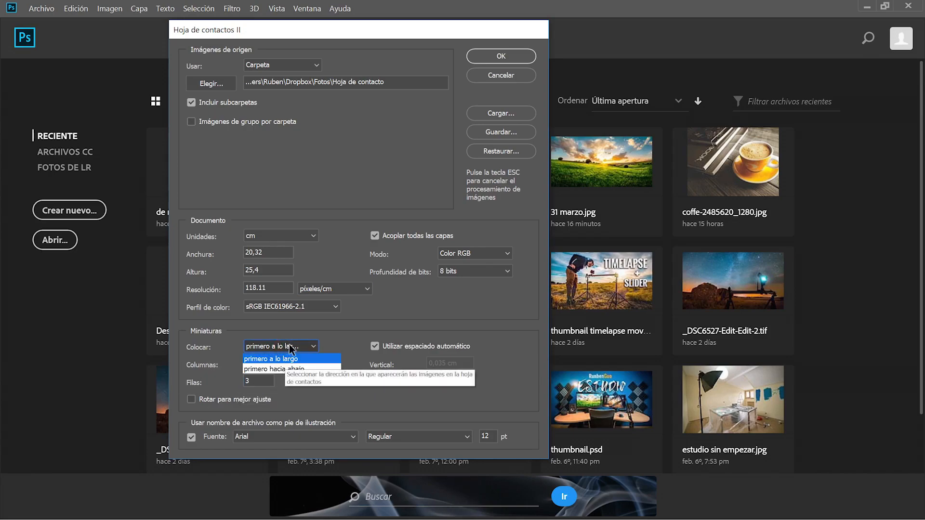
click(288, 369)
click(285, 347)
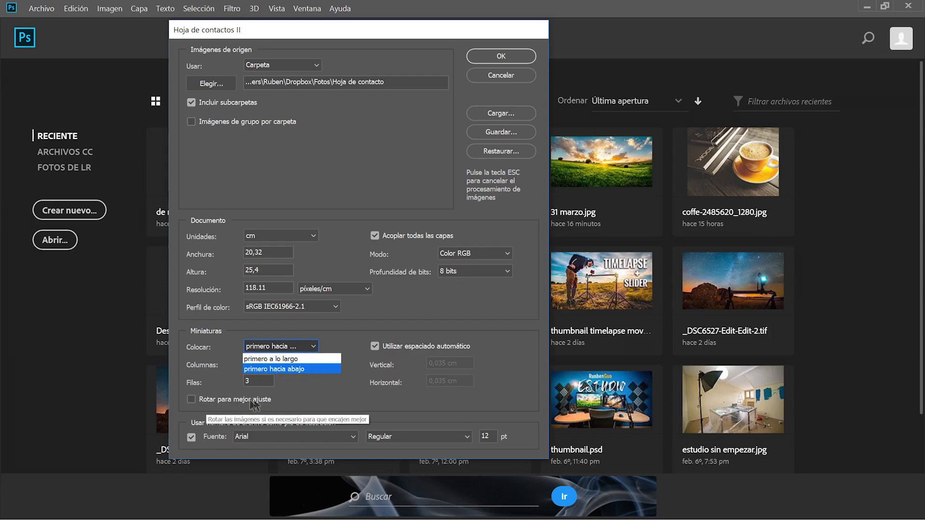
click(351, 360)
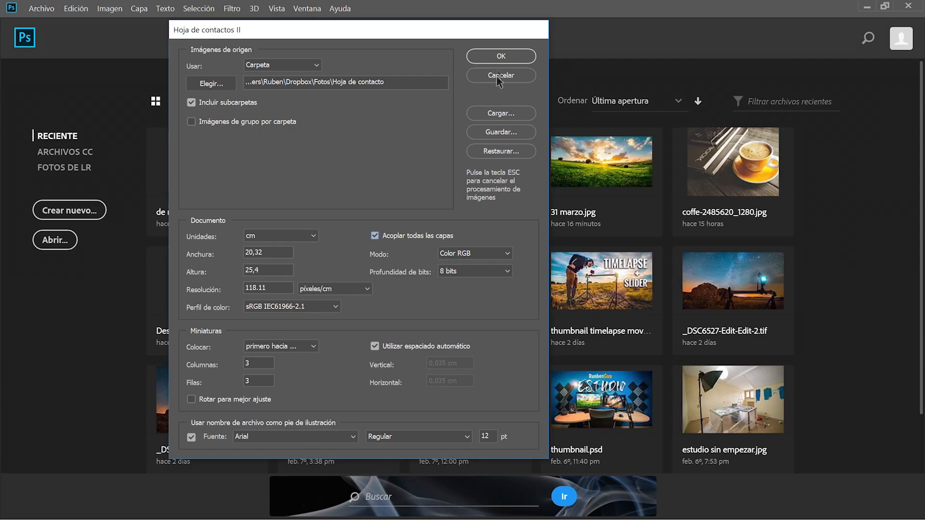
Generate the contact sheet Hoja de contacto-001, then toggle its layer visibility off and on.
click(499, 57)
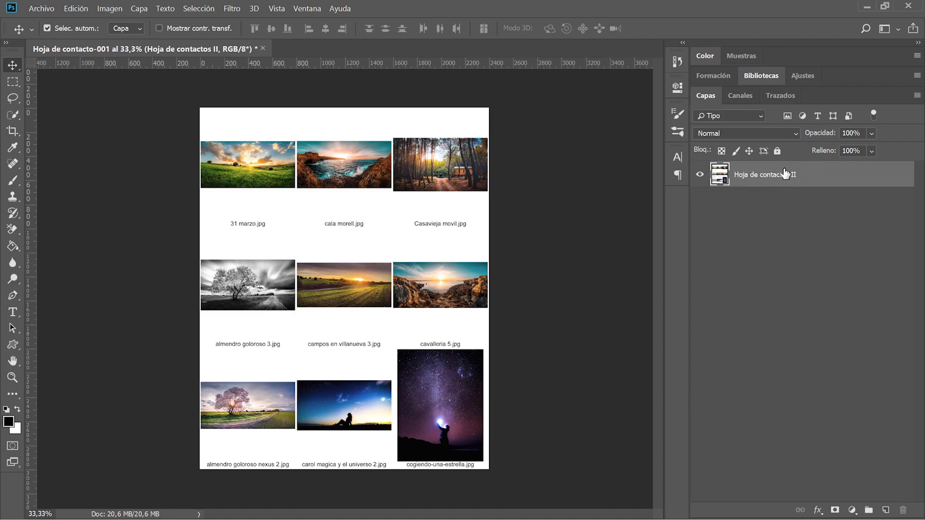
click(707, 181)
click(707, 181)
Reopen Hoja de contactos II from Archivo > Automatizar and cancel it unchanged.
click(41, 8)
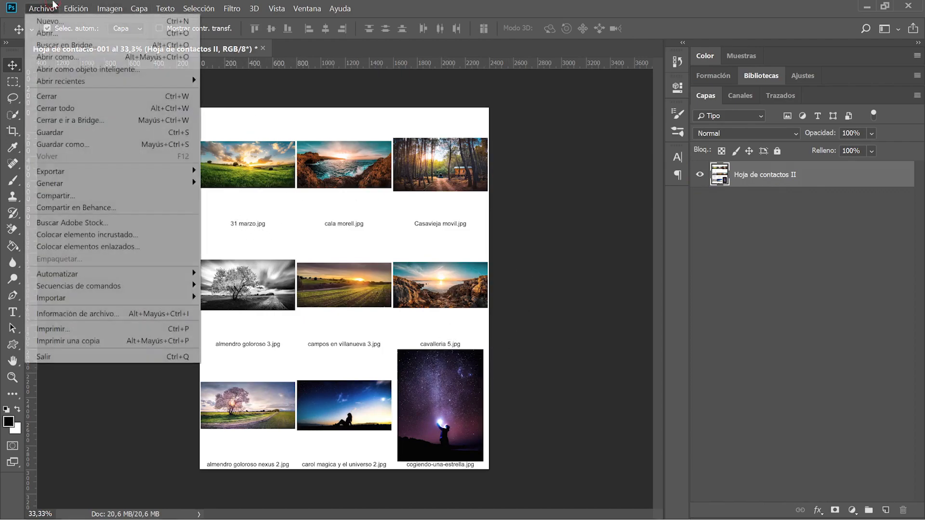
mouse_move(51, 274)
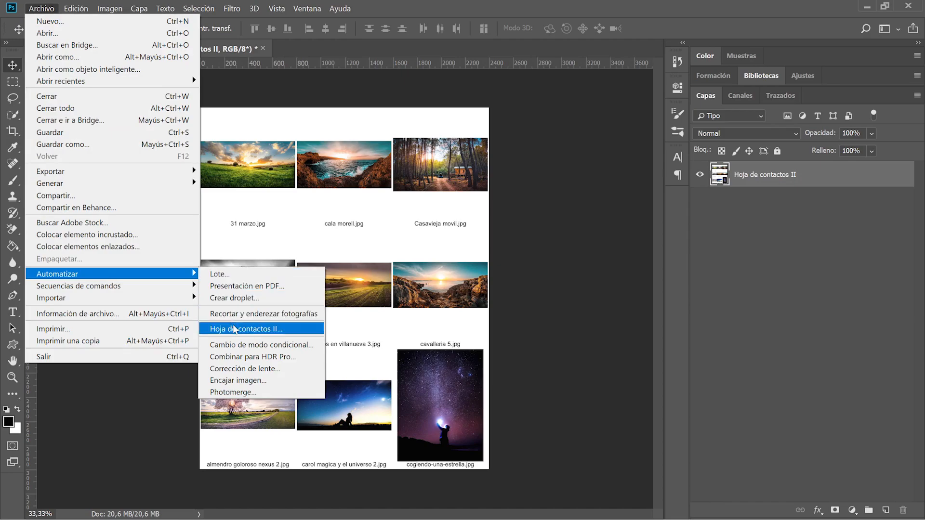
click(241, 328)
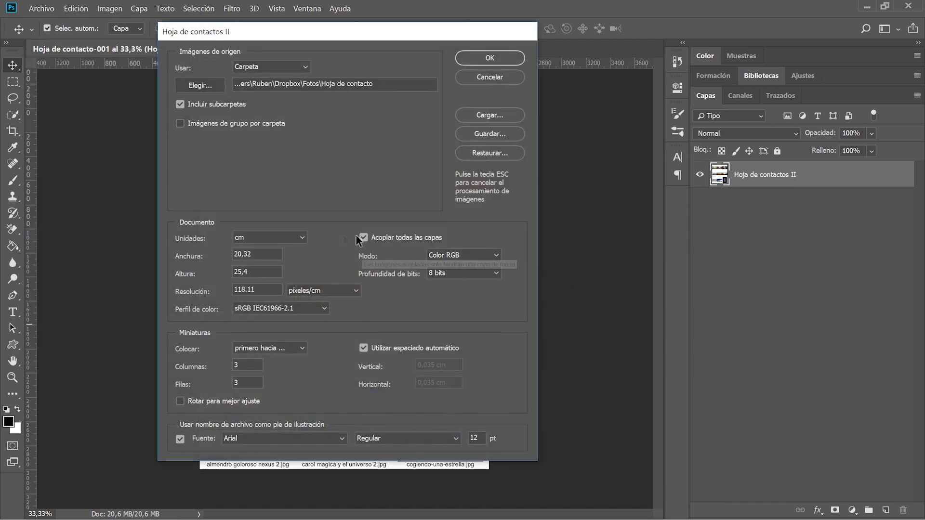
click(494, 76)
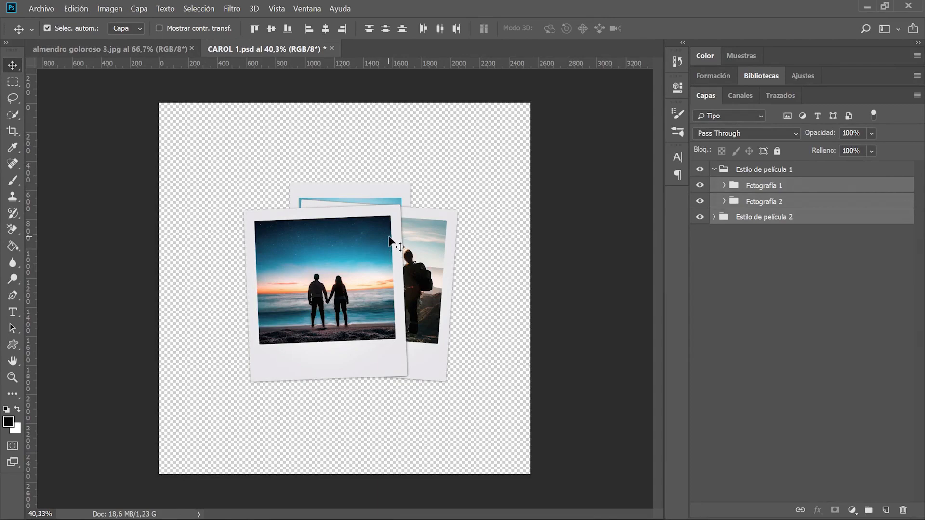
Switch to the almendro goloroso 3.jpg photo and bring up the Archivo > Exportar submenu.
scroll(389, 237, up, 1)
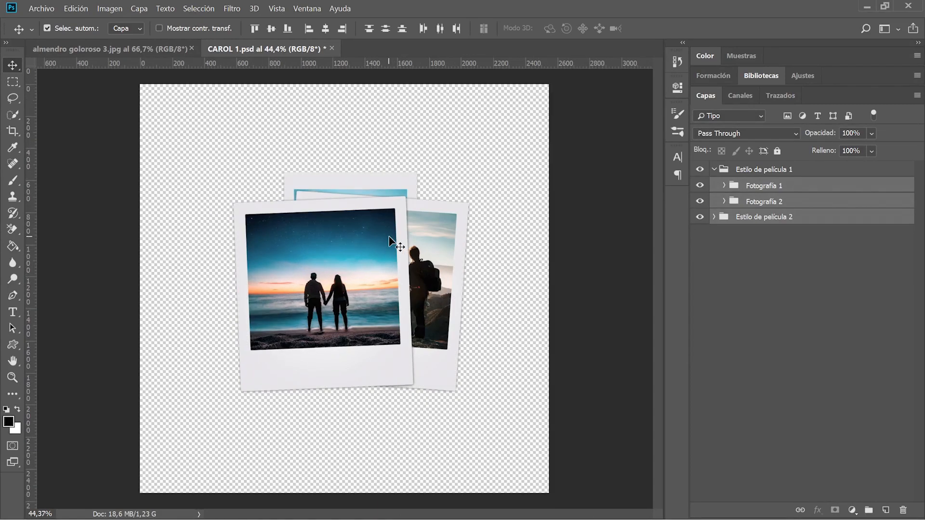
scroll(389, 239, down, 1)
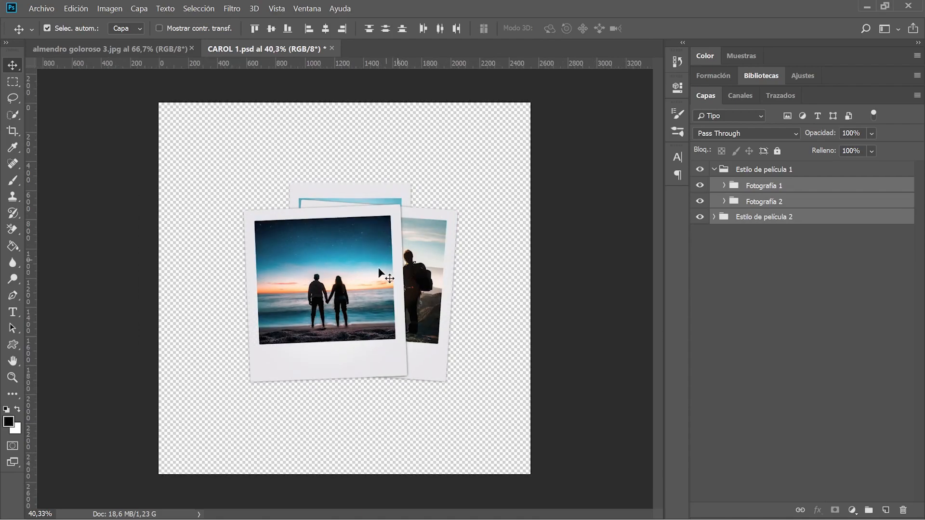
scroll(379, 271, up, 1)
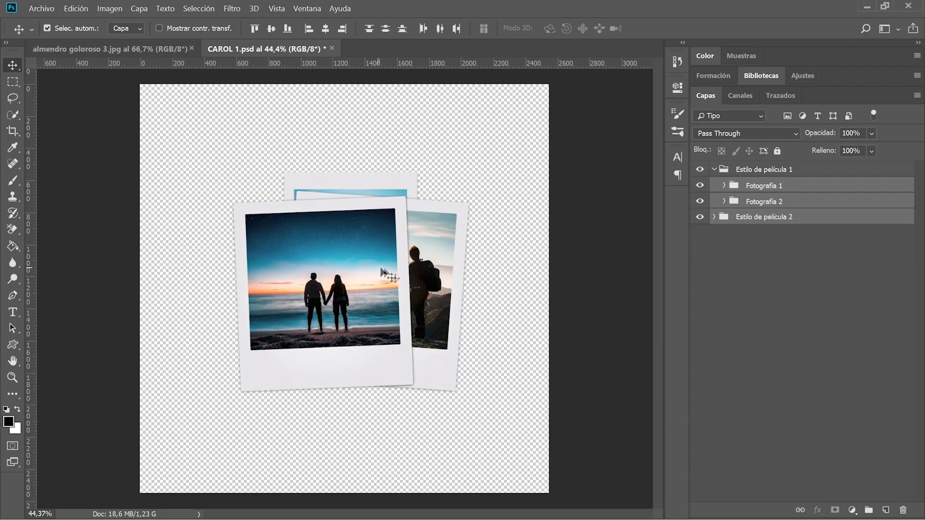
click(157, 48)
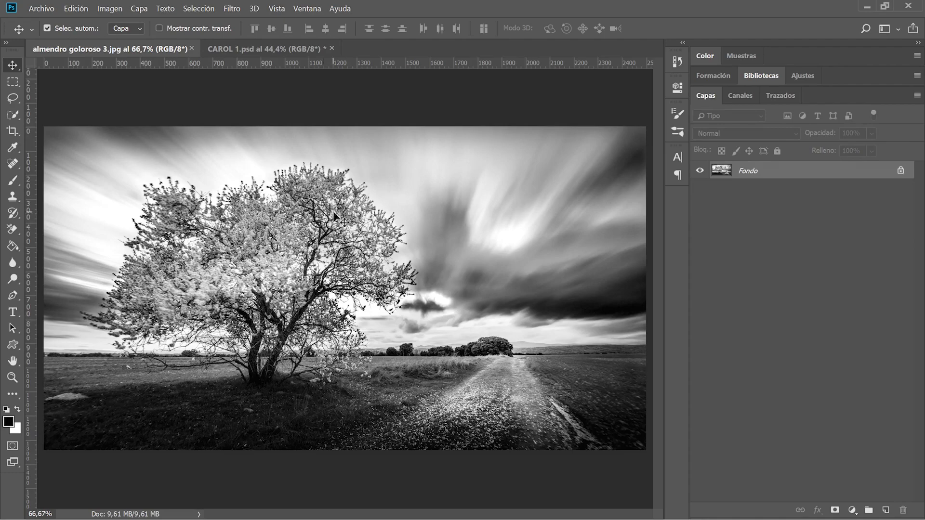
click(54, 9)
mouse_move(107, 173)
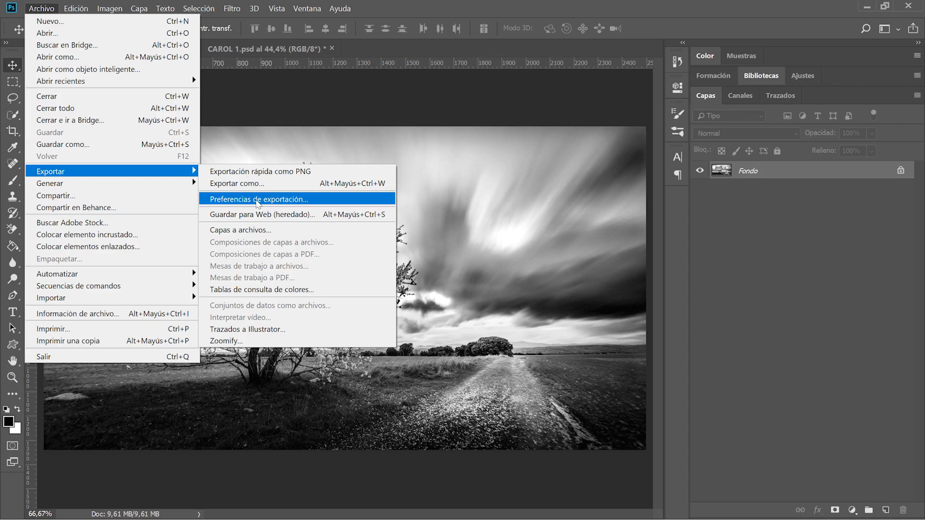
Set quick export to JPG at quality 100 with metadata Ninguno, and accept the preferences.
click(257, 199)
drag(136, 100, 114, 80)
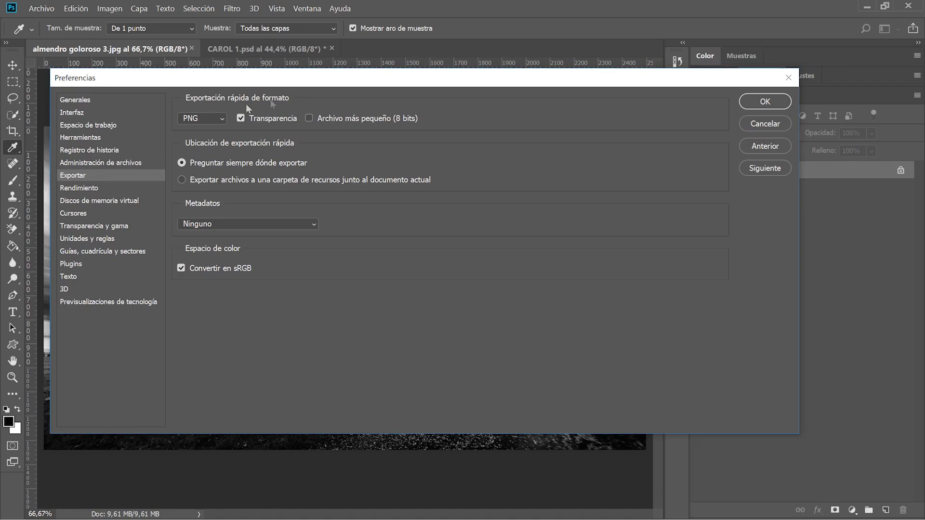
click(201, 119)
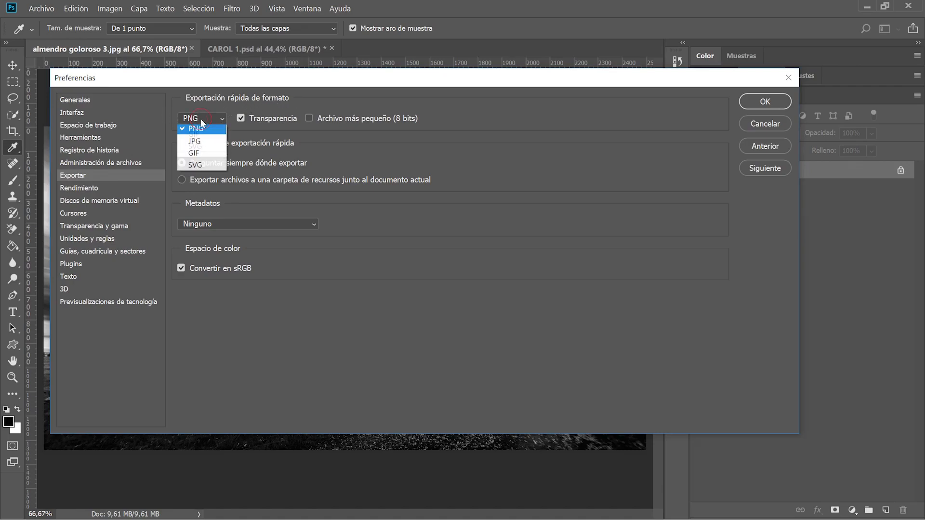
click(199, 143)
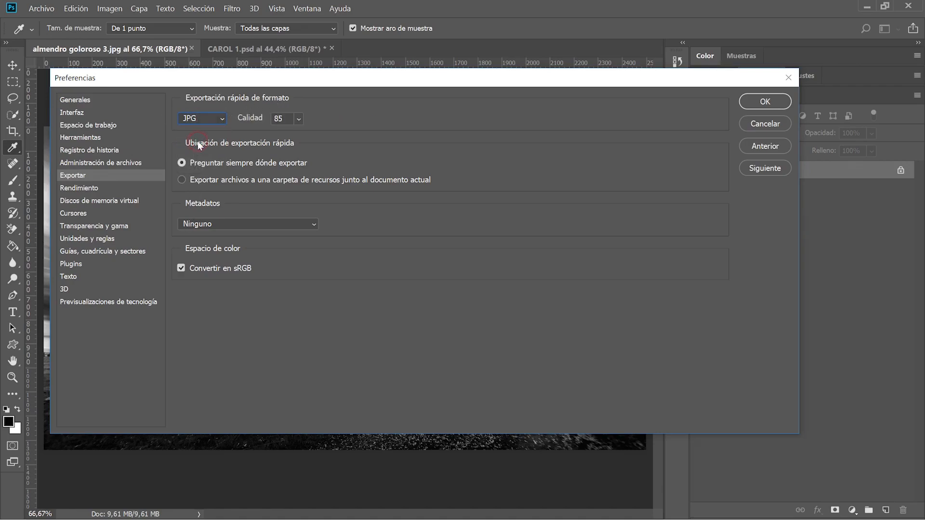
drag(322, 134, 342, 138)
click(374, 118)
click(201, 224)
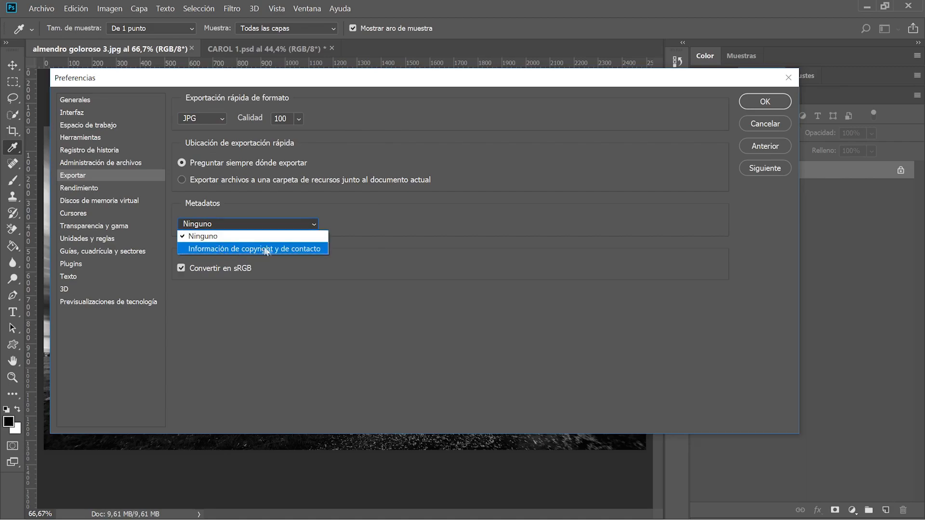
click(401, 235)
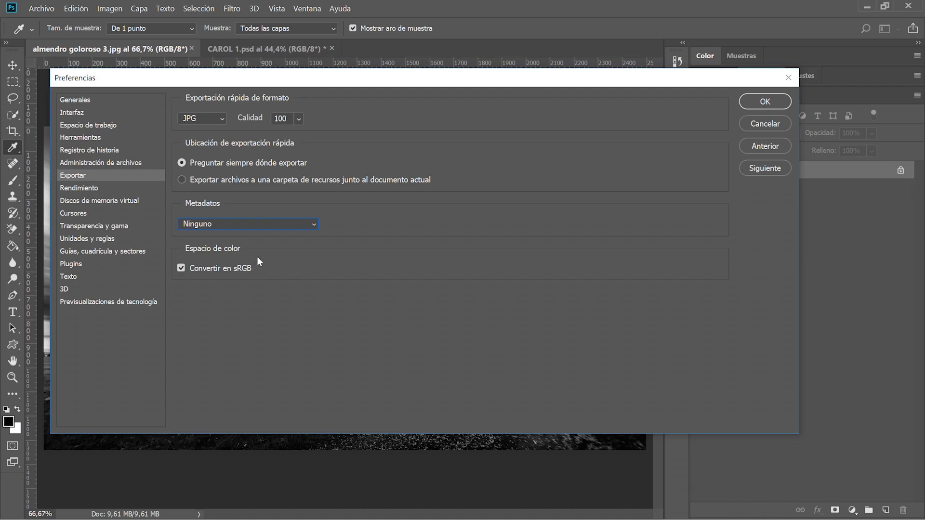
click(765, 101)
Quick-export the photo as a JPG named 'regsgfdhsdfgadfga' into the Fotos folder.
key(v)
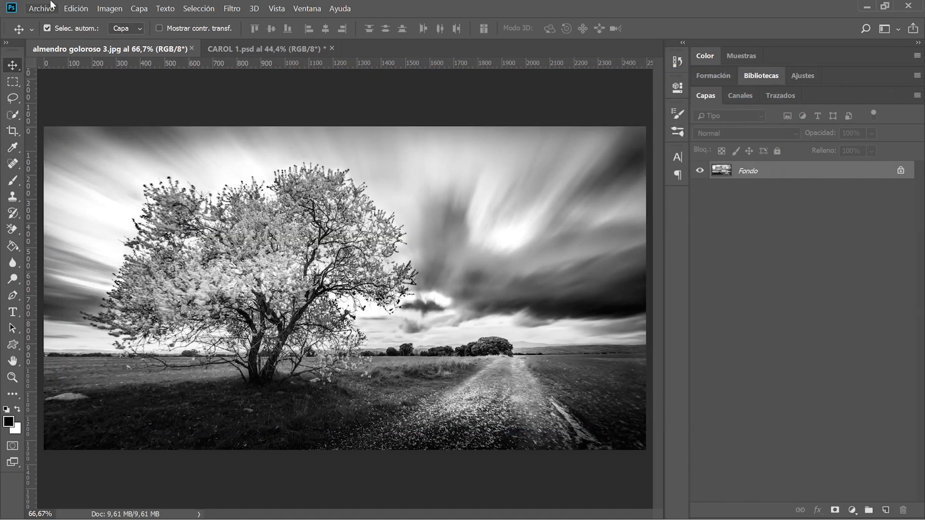
click(42, 8)
mouse_move(183, 172)
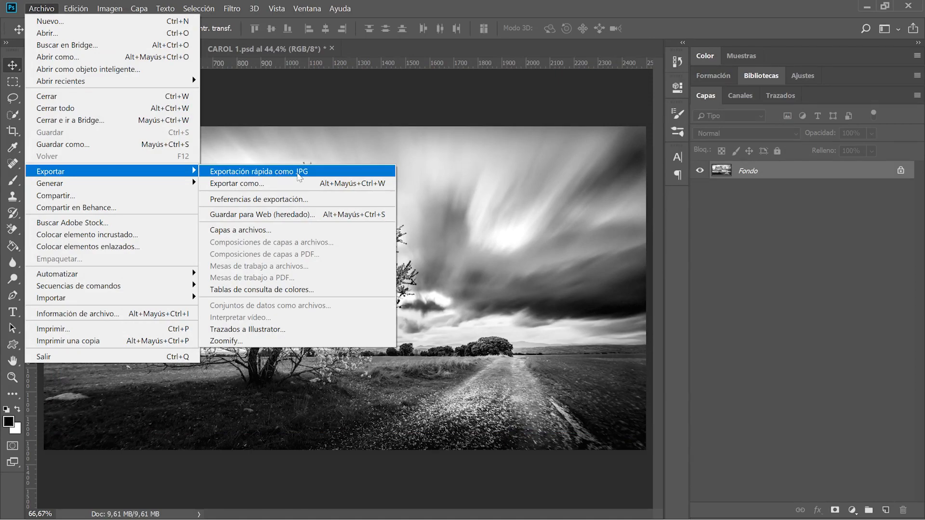
click(298, 175)
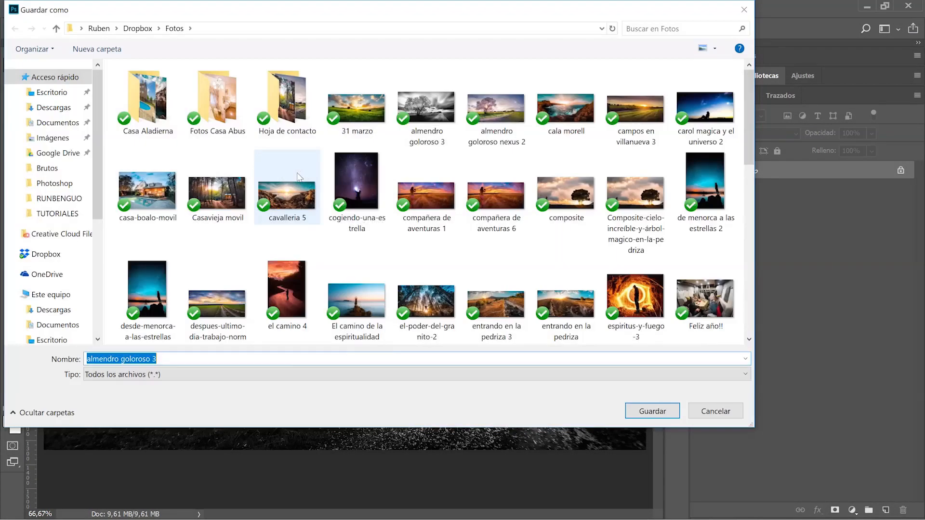
scroll(284, 230, down, 2)
scroll(283, 229, down, 5)
scroll(284, 230, up, 6)
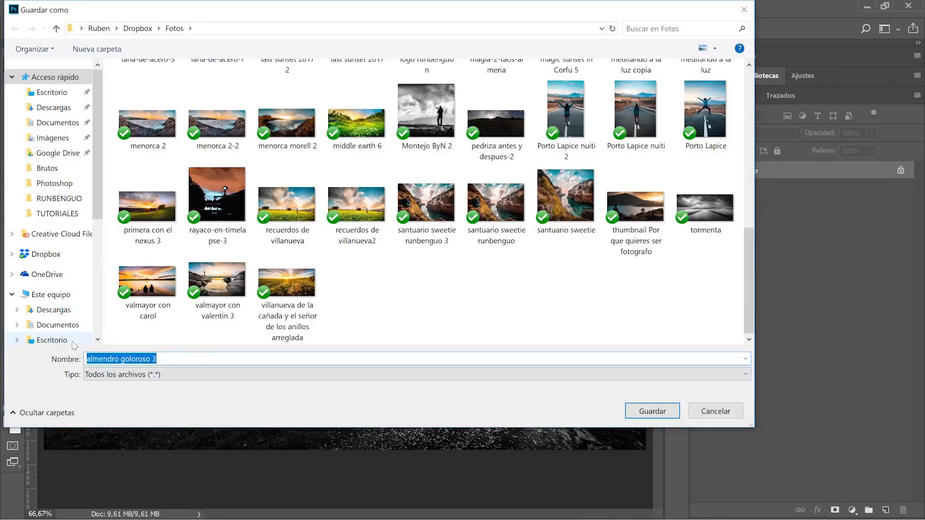
text(regsgfdhsdfgadfga)
click(661, 413)
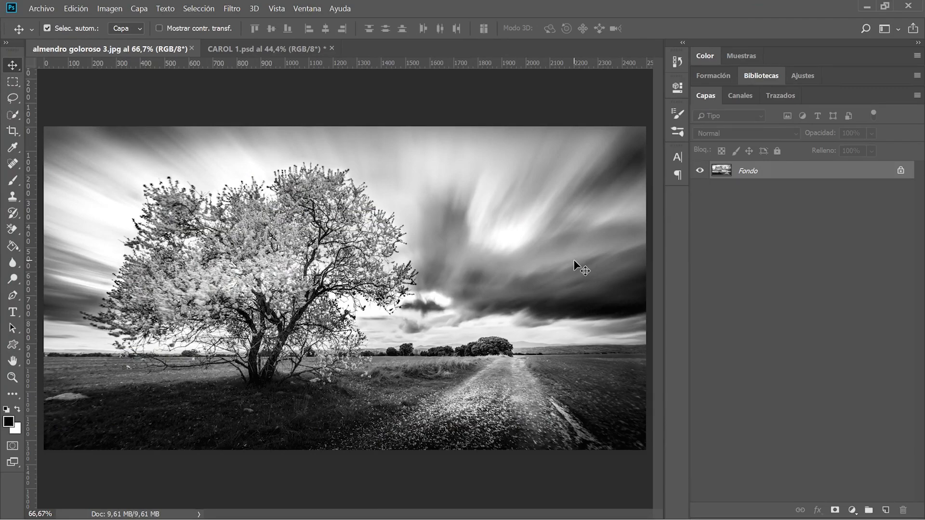
key(ctrl+shift+s)
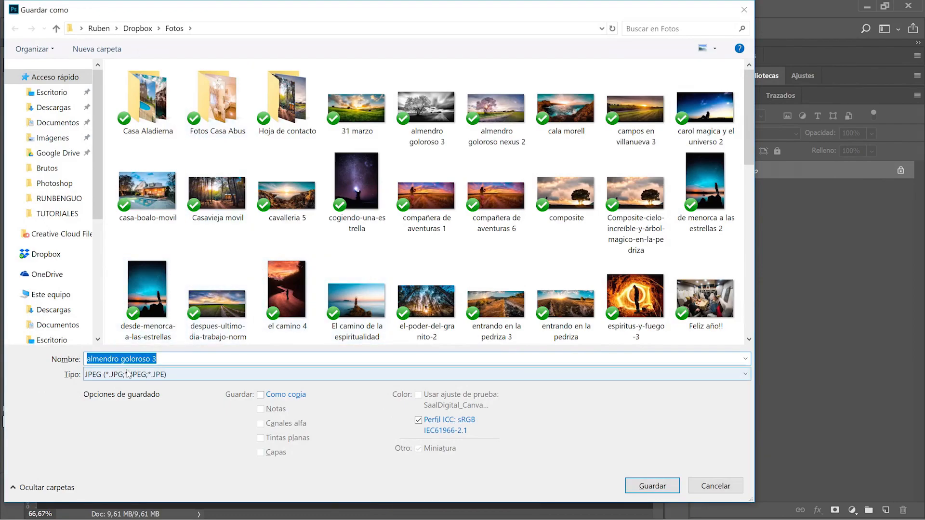
click(131, 380)
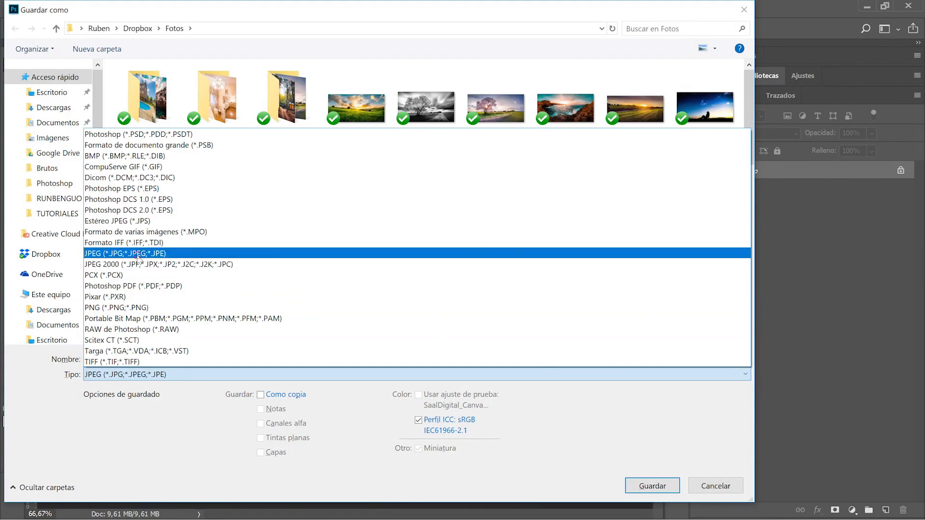
click(139, 254)
text(qwerWER)
key(Tab)
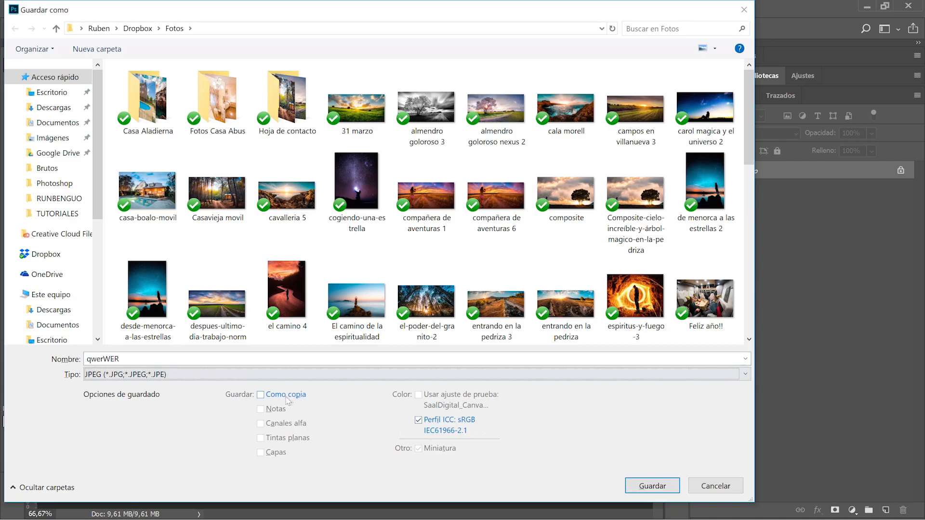
click(650, 481)
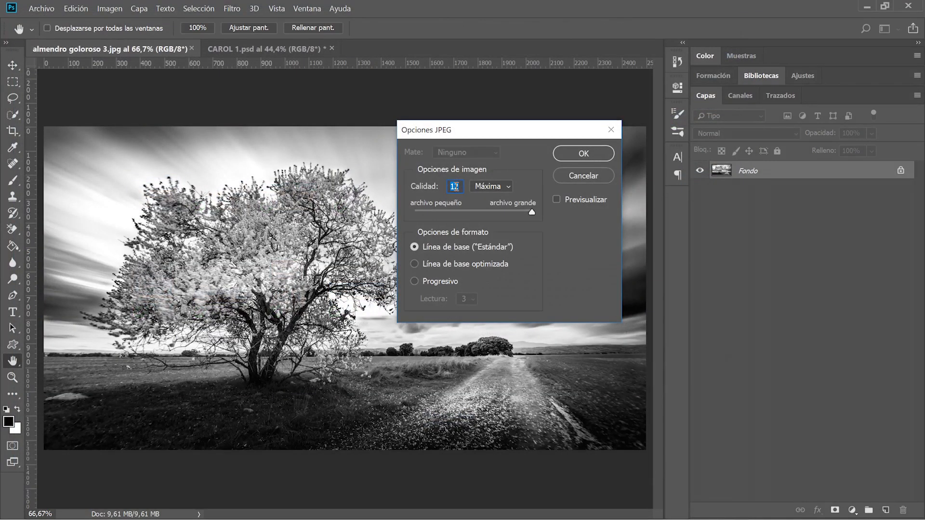
click(604, 177)
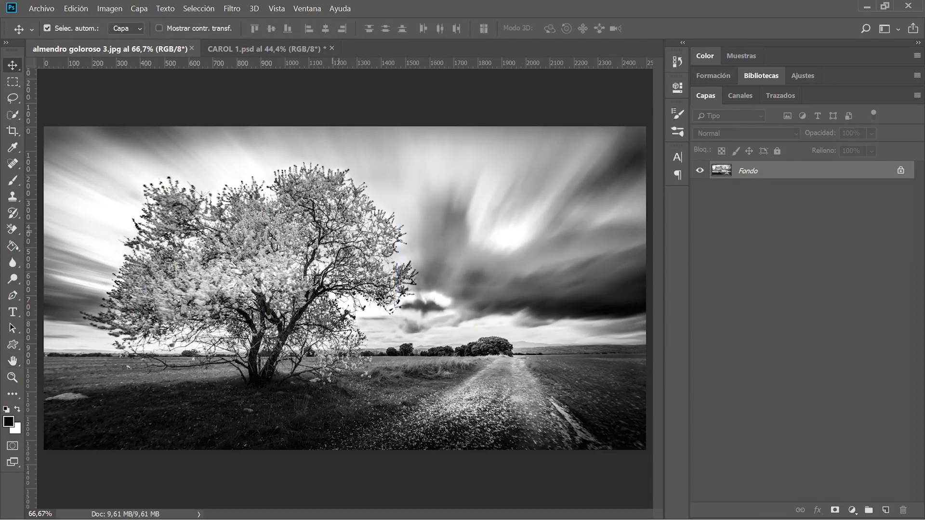
Open the Exportar como settings for almendro goloroso 3.
click(38, 7)
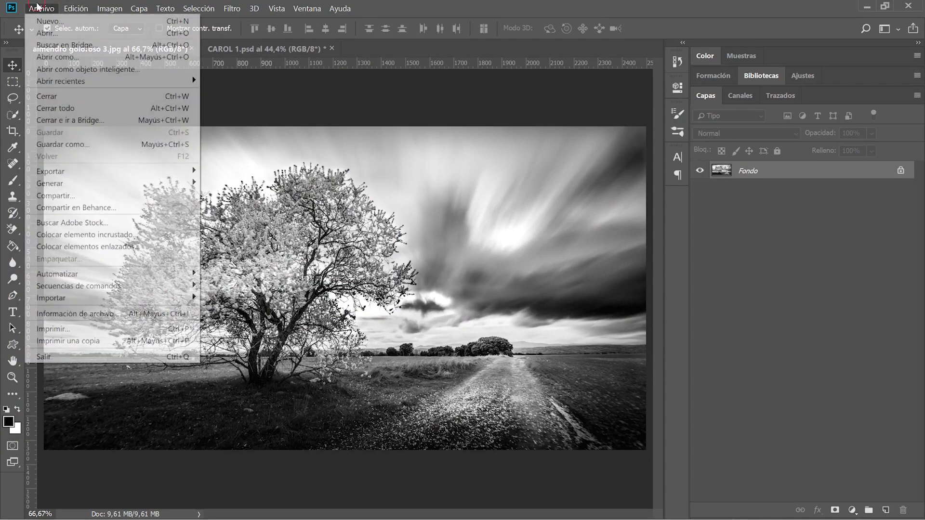
mouse_move(80, 173)
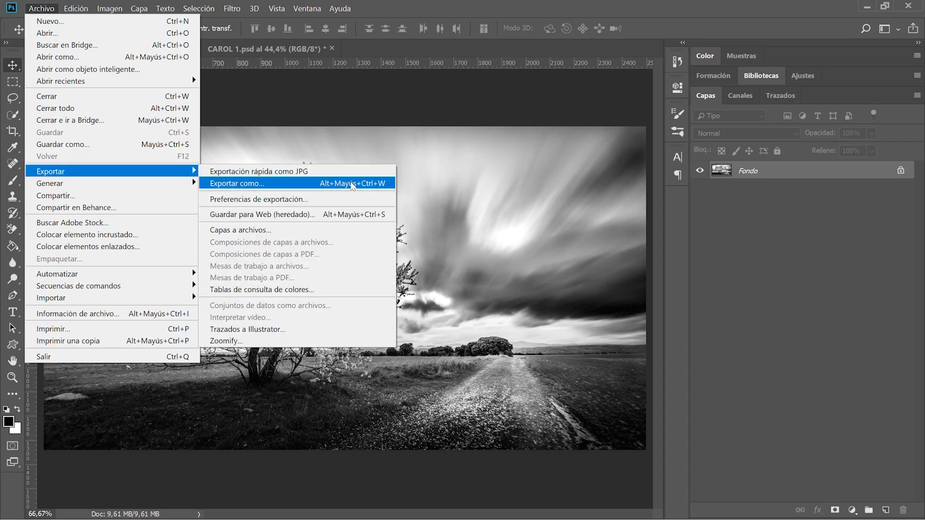
click(352, 184)
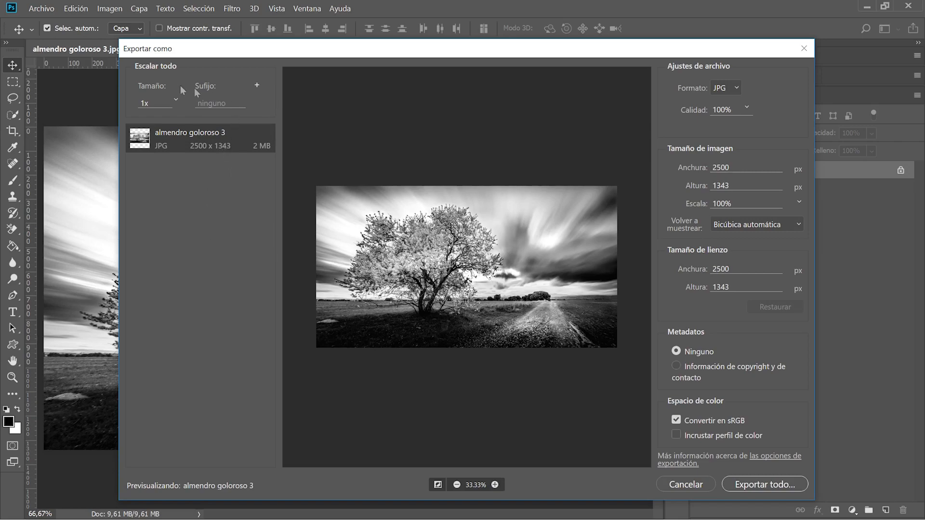
click(257, 86)
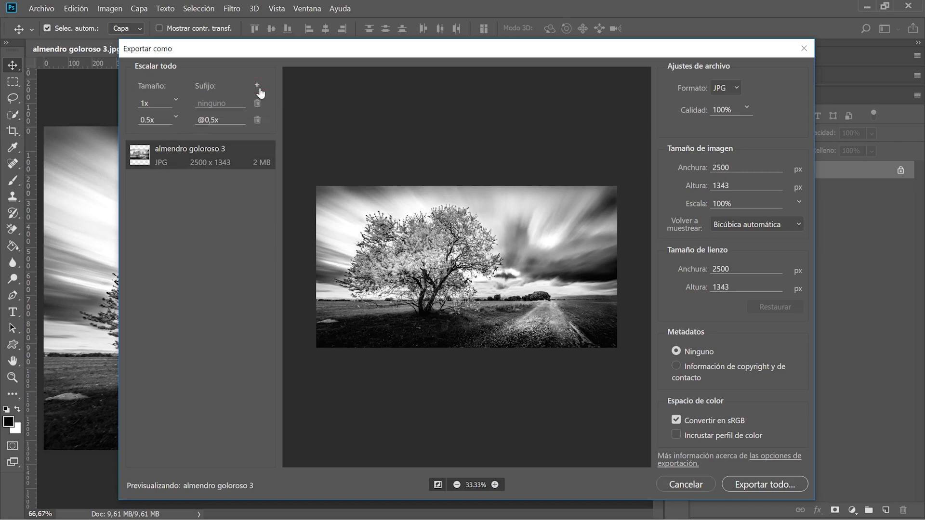
click(147, 120)
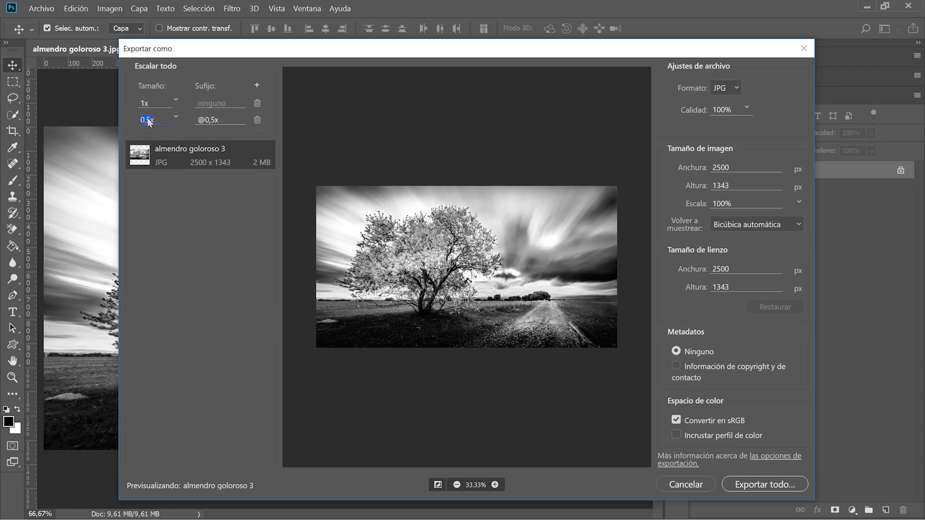
click(176, 117)
click(162, 193)
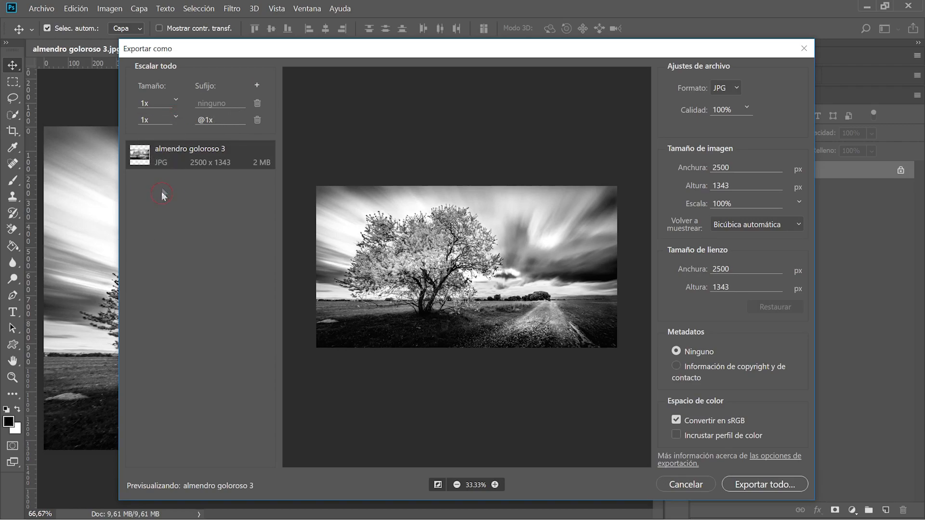
click(167, 119)
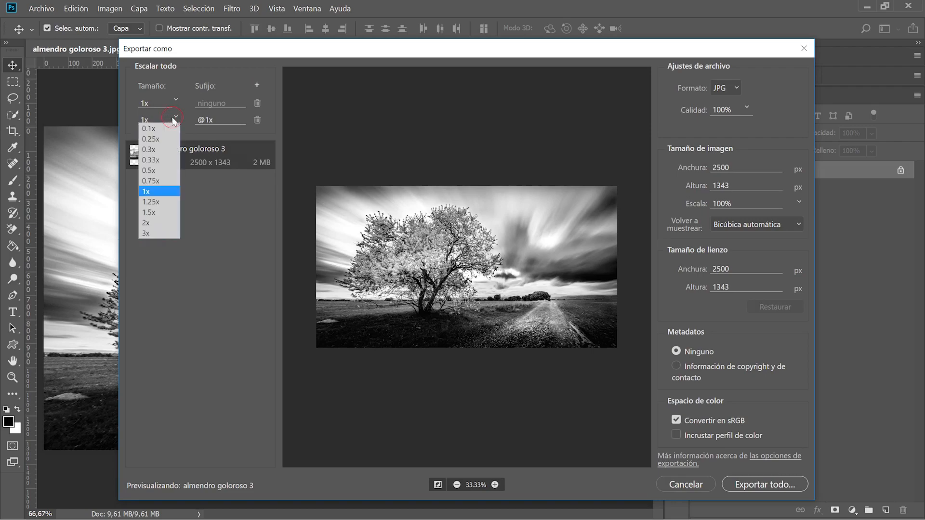
click(159, 224)
drag(230, 121, 171, 119)
click(217, 120)
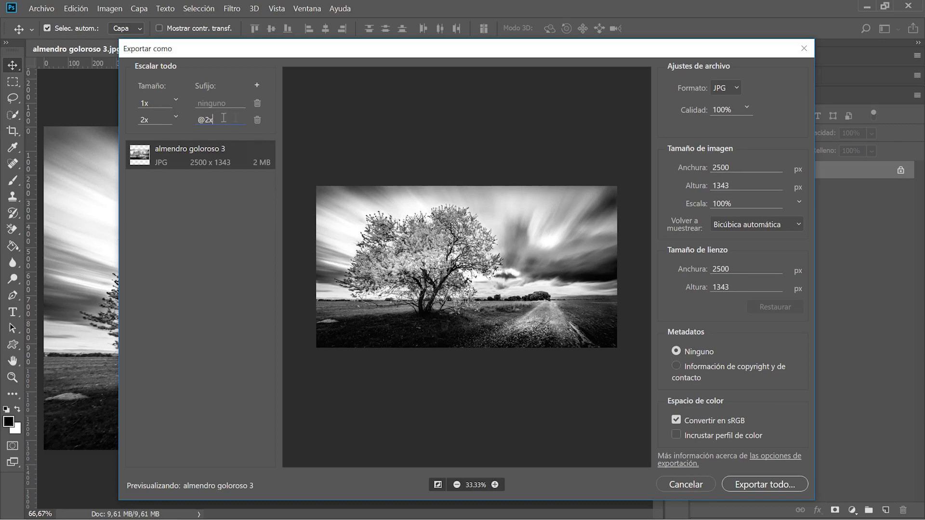
click(257, 120)
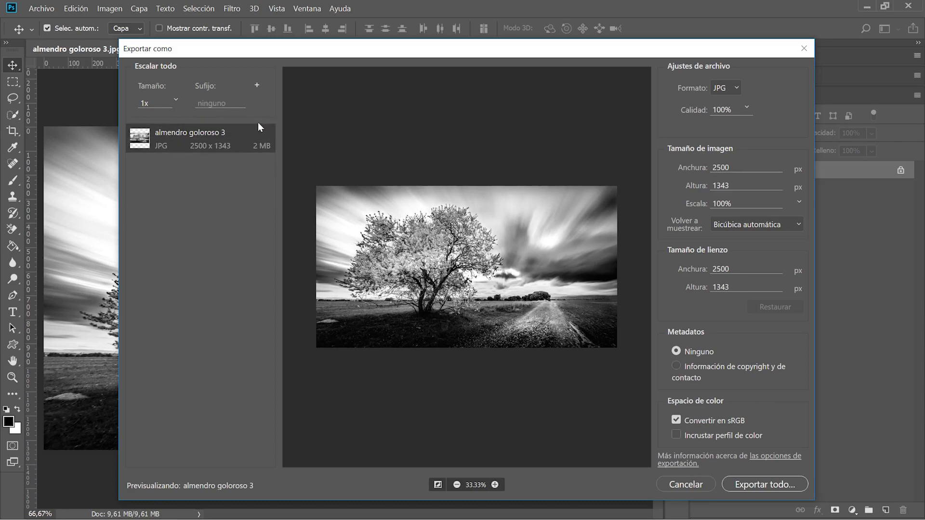
click(737, 87)
click(741, 86)
click(746, 107)
drag(755, 124, 779, 115)
click(778, 115)
click(746, 204)
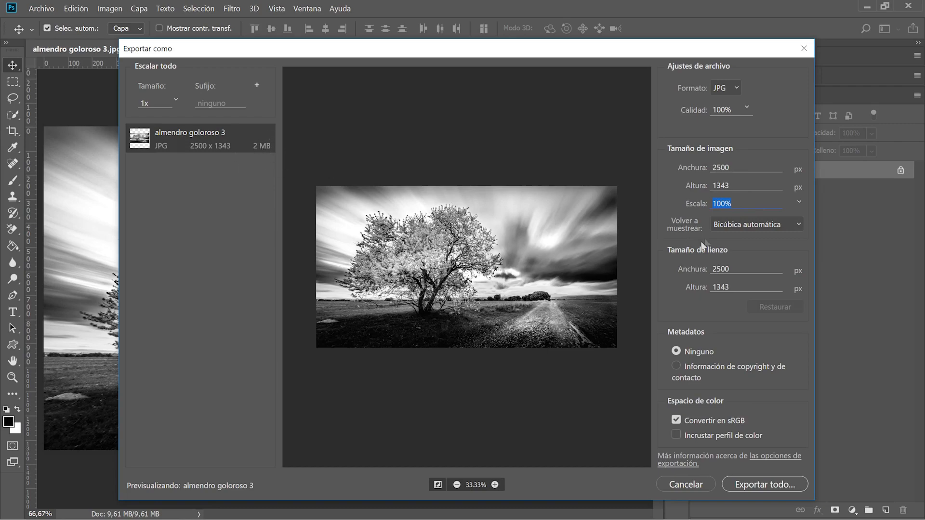
text(509)
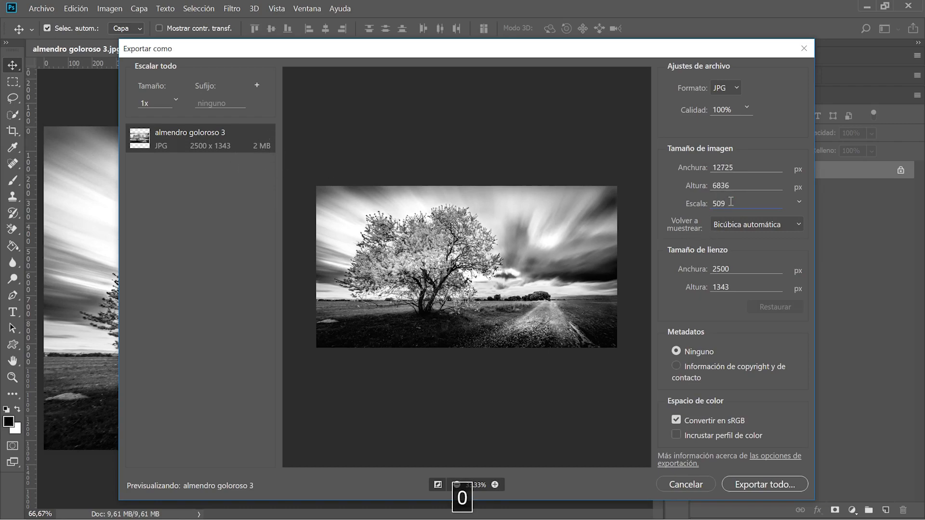
key(Return)
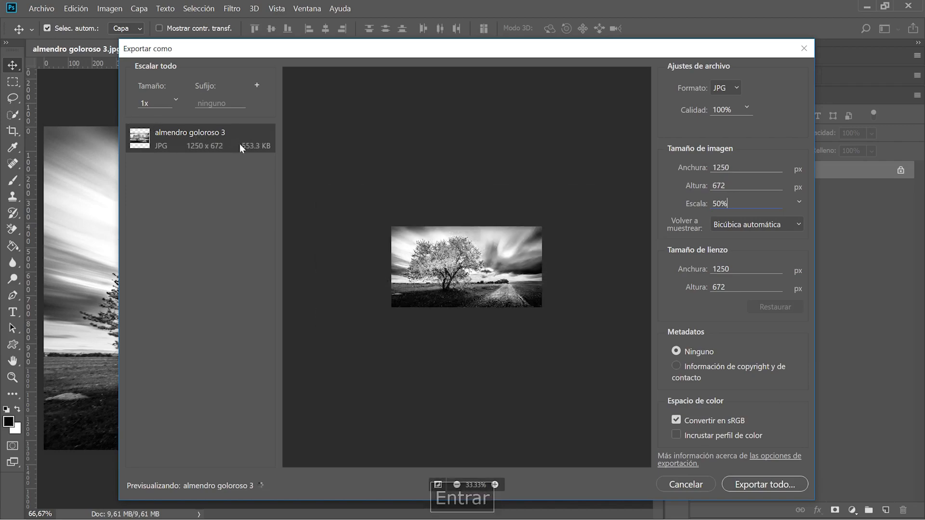
text(100)
key(Return)
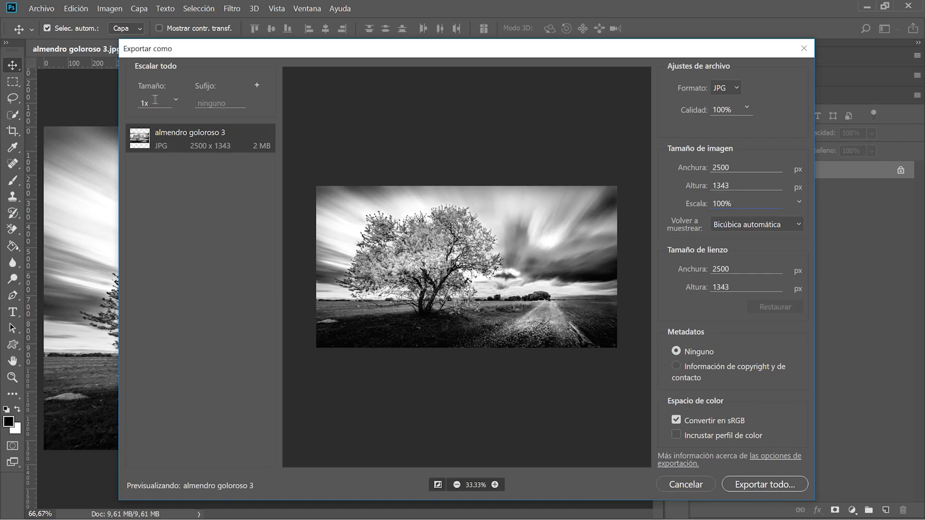
Cancel the export, return to CAROL 1.psd and hide the Fotografía 1 and 2 groups.
click(682, 488)
click(284, 51)
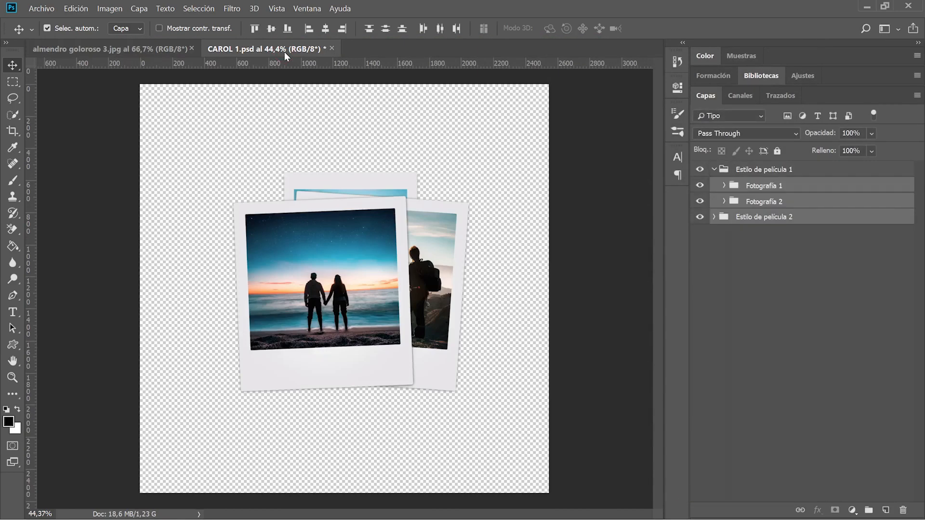
click(700, 187)
click(700, 201)
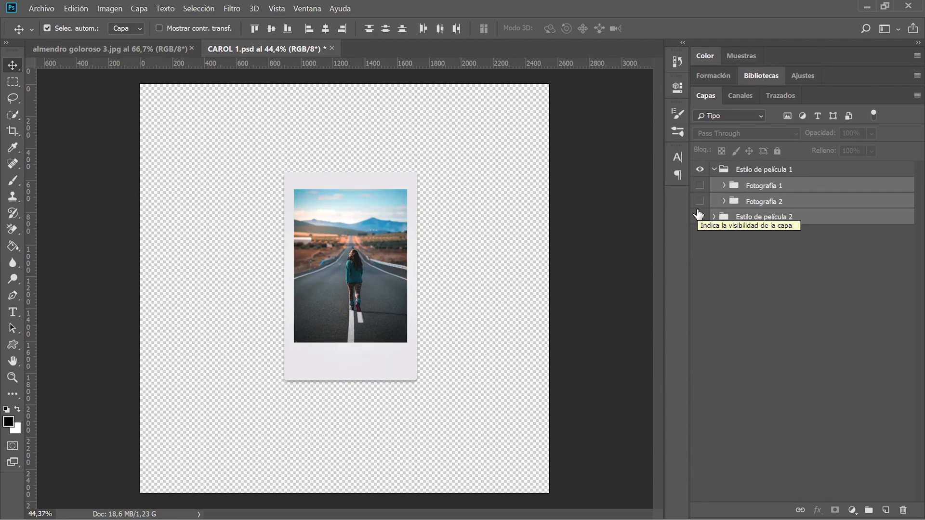
Show the Fotografía 1 and Fotografía 2 groups again and deselect all layers.
click(700, 187)
click(700, 202)
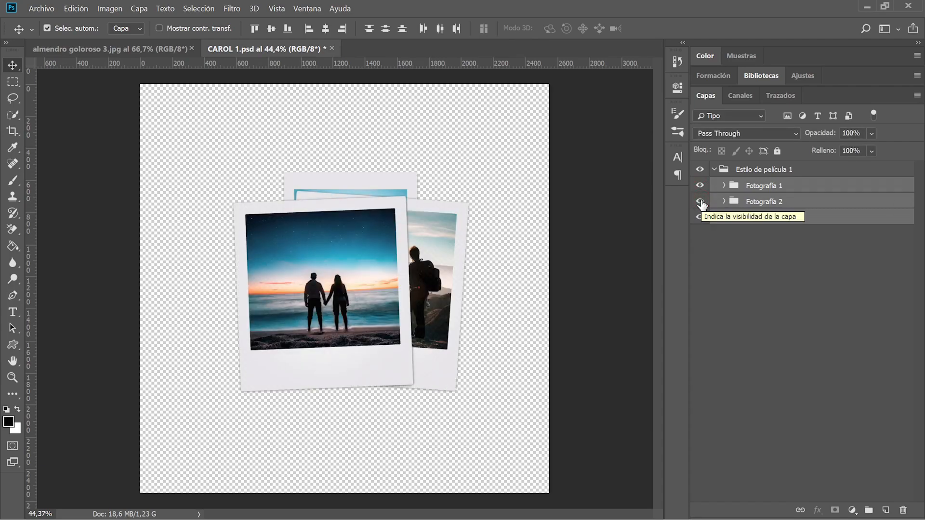
click(780, 243)
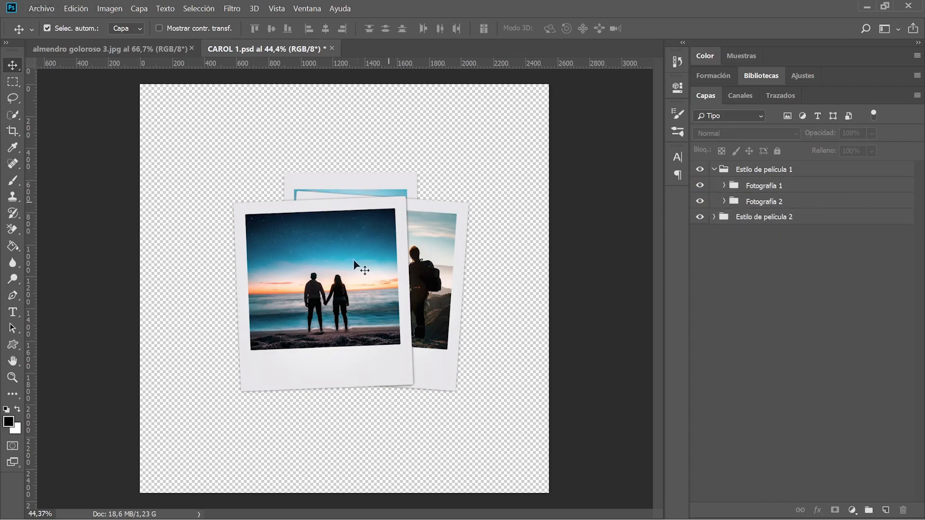
click(29, 6)
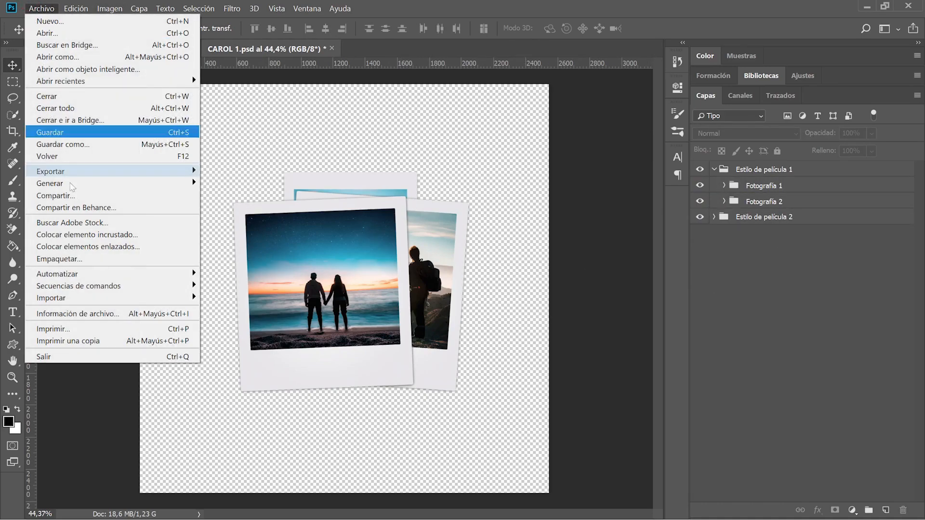
mouse_move(183, 172)
click(220, 185)
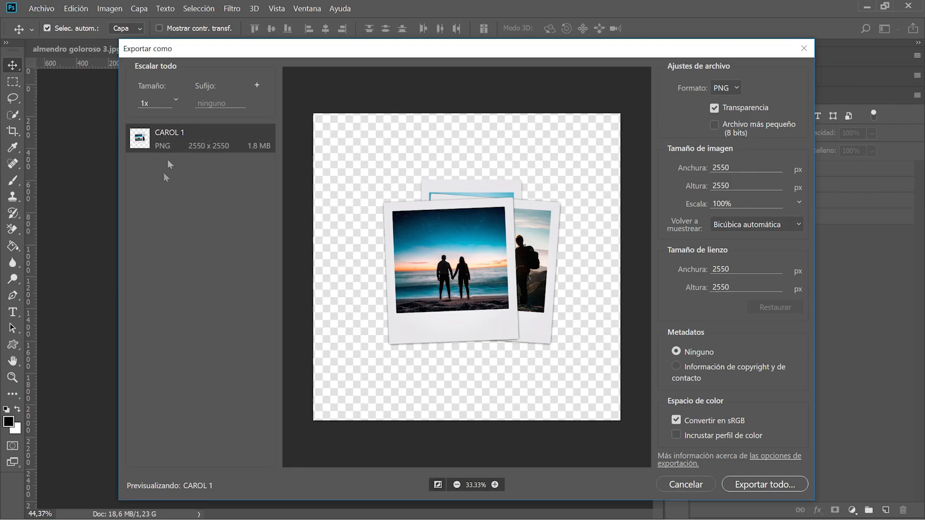
click(690, 484)
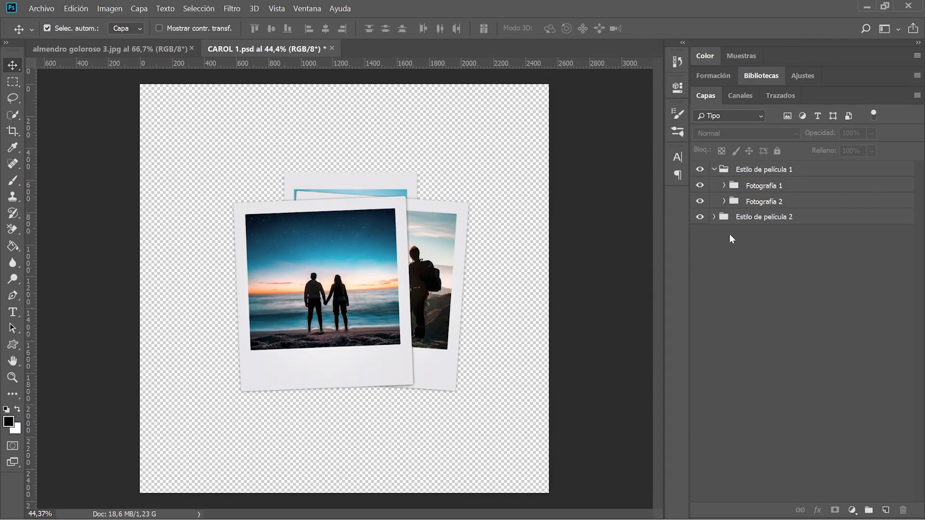
Select the Estilo de película 2, Fotografía 1 and Fotografía 2 groups and export them.
click(771, 217)
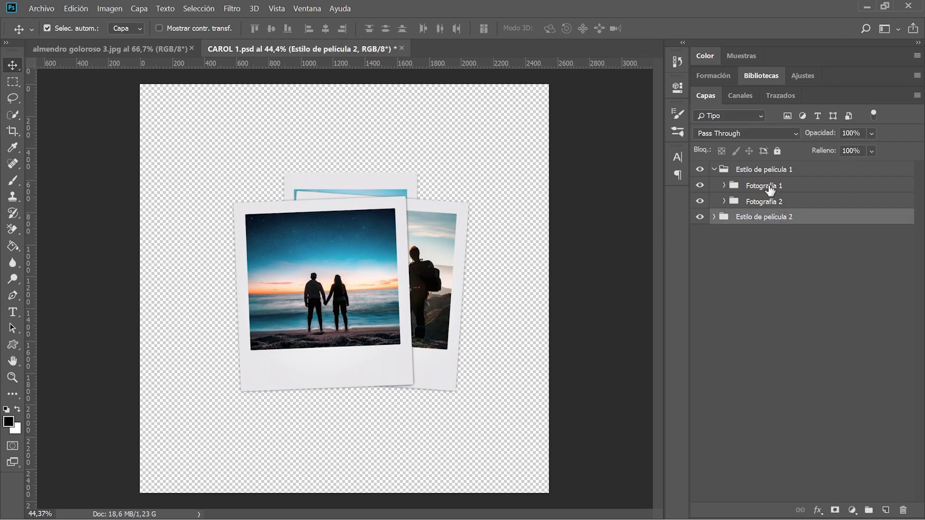
shift+click(770, 187)
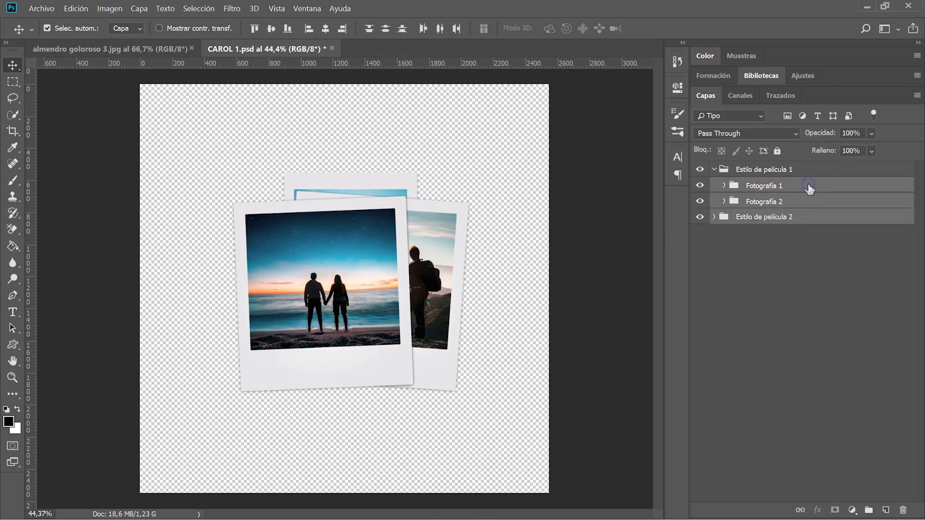
right_click(809, 188)
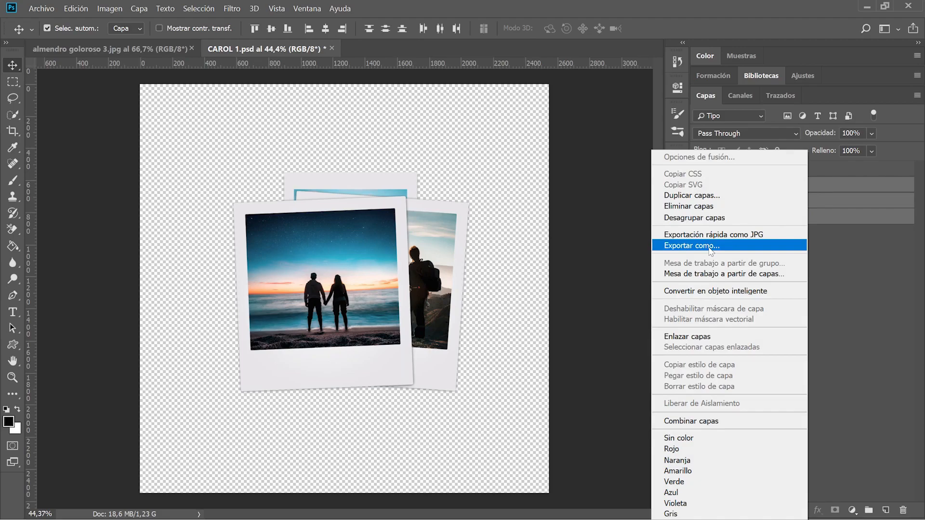
click(710, 247)
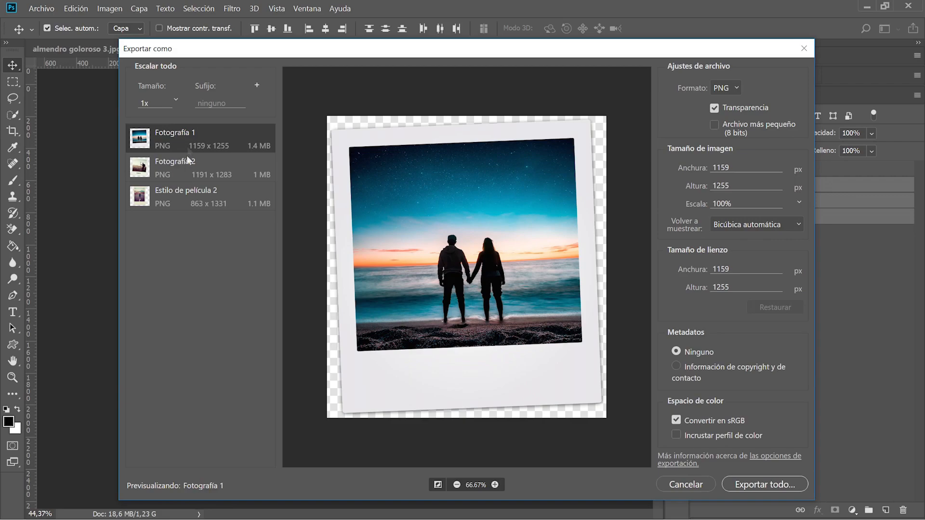
Preview each PNG export in turn, ending on Fotografía 1 at 1159×1255.
click(176, 166)
click(196, 187)
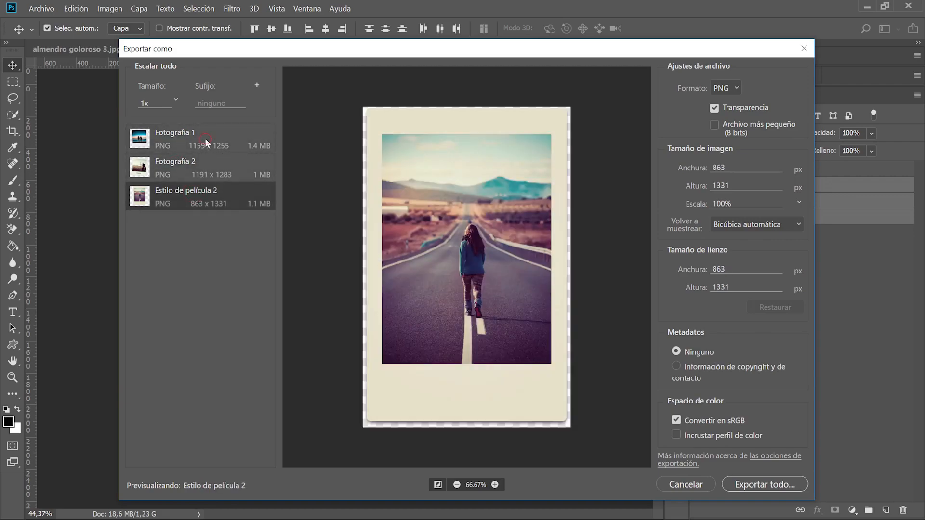
click(207, 143)
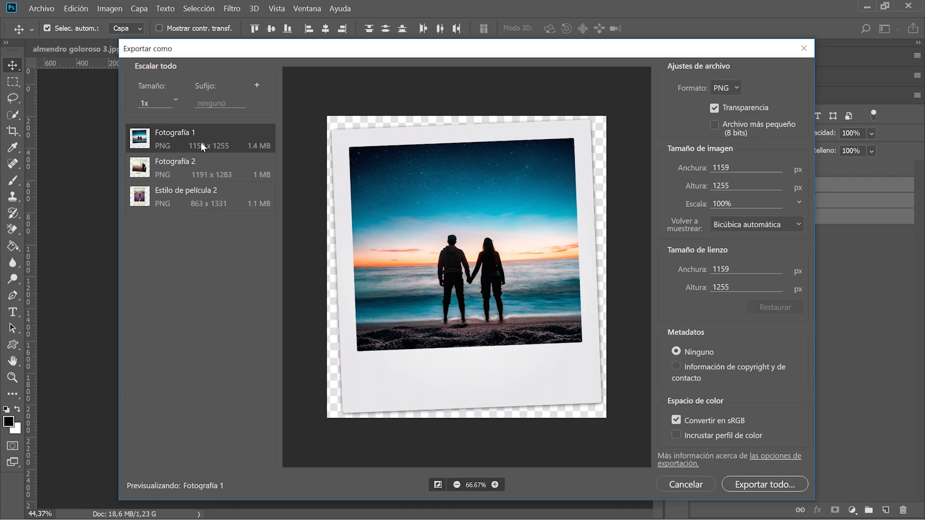
click(184, 209)
click(190, 172)
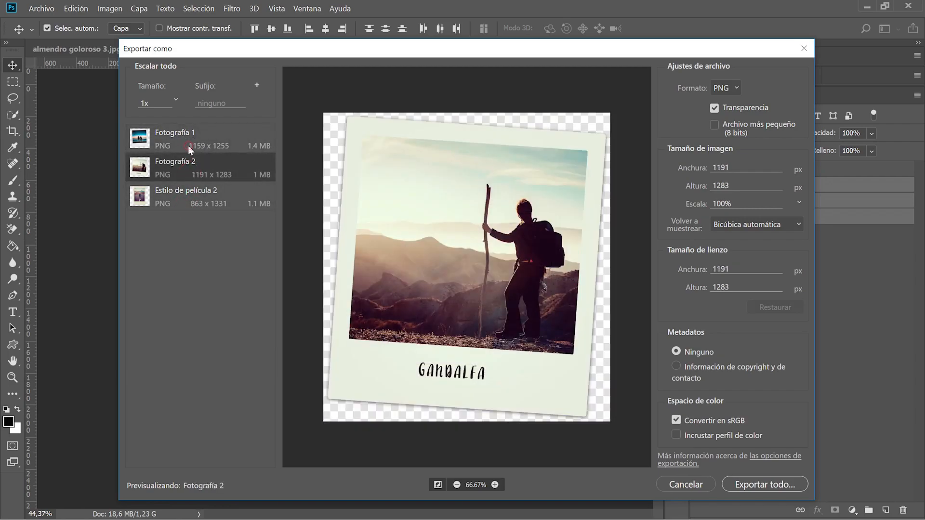
click(188, 145)
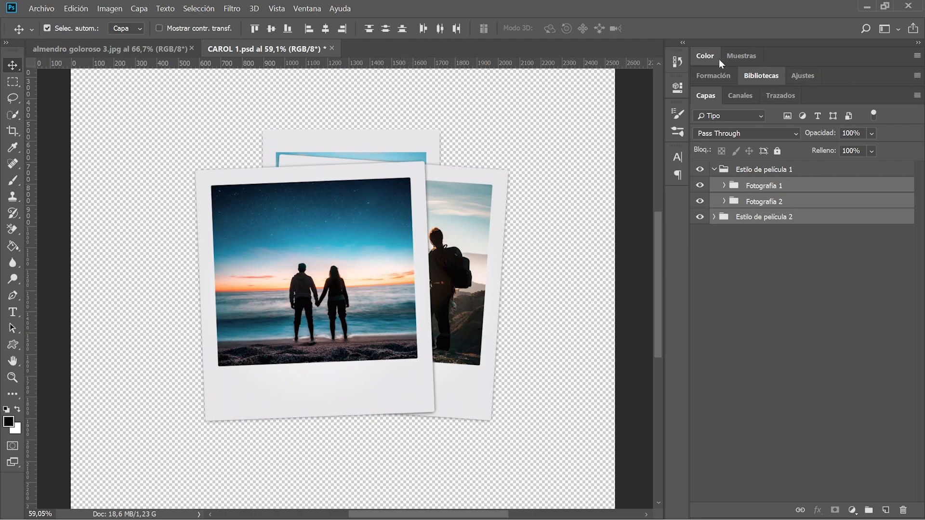
Scroll through the collage's Compartir options and open 'Obtener aplicaciones de la Tienda'.
click(914, 29)
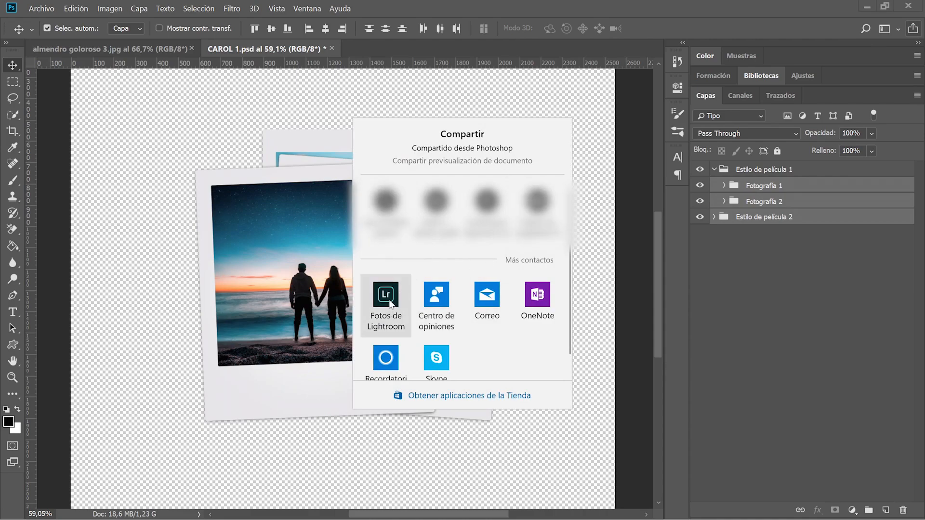
scroll(391, 304, down, 1)
scroll(391, 305, up, 1)
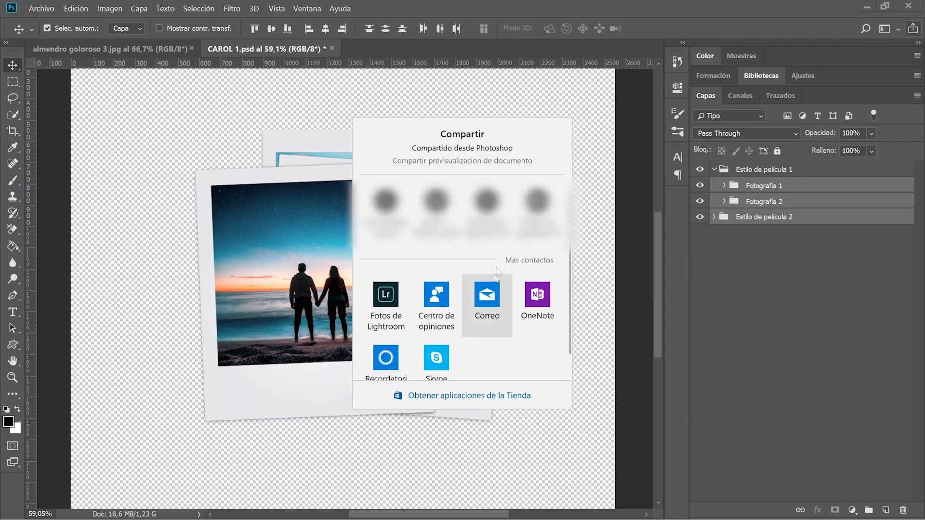
scroll(462, 270, down, 1)
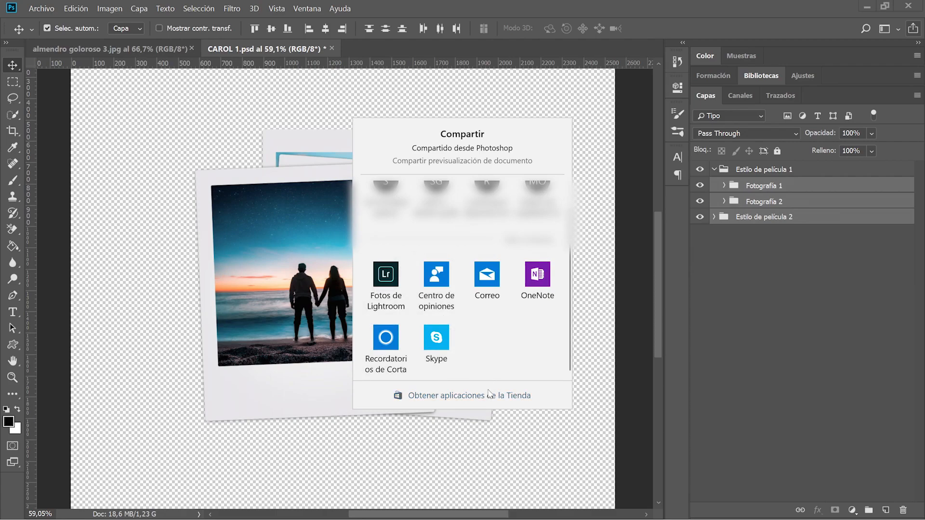
click(458, 396)
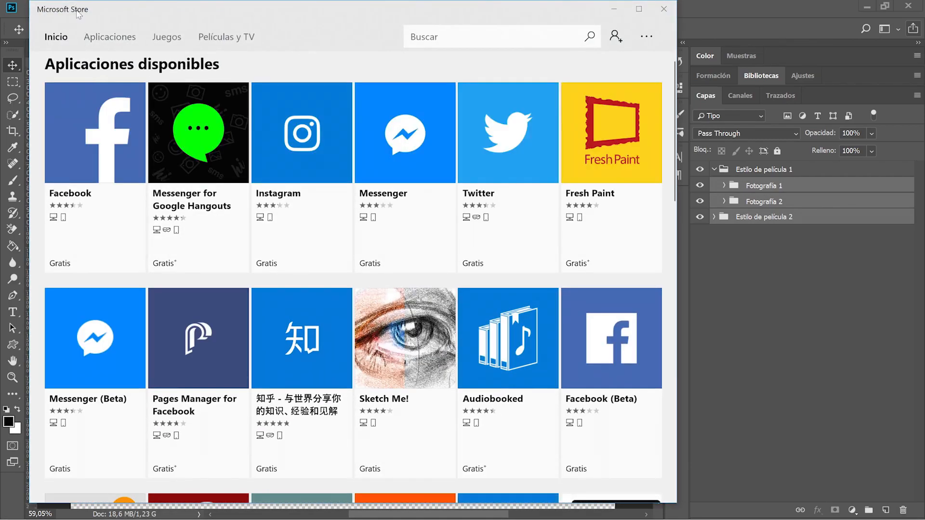
Get the Facebook app from its Store page and close its login window.
click(89, 168)
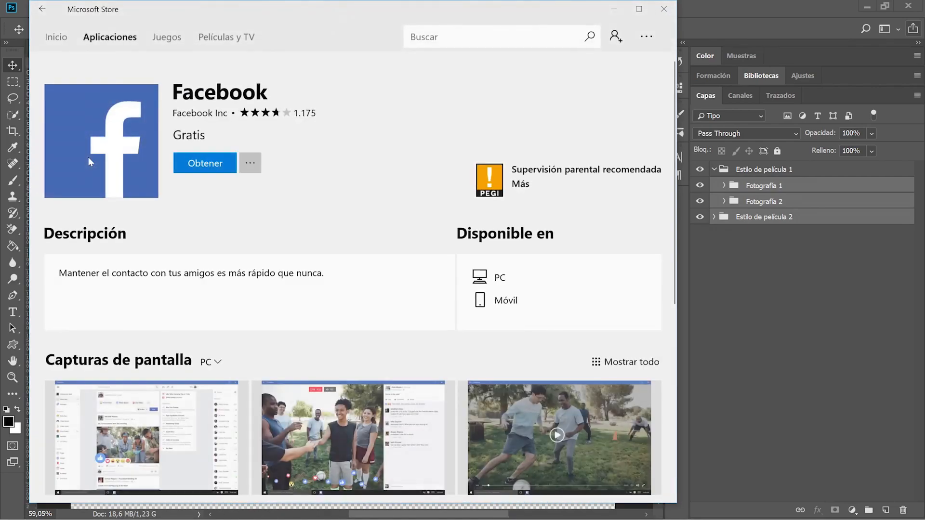
click(213, 164)
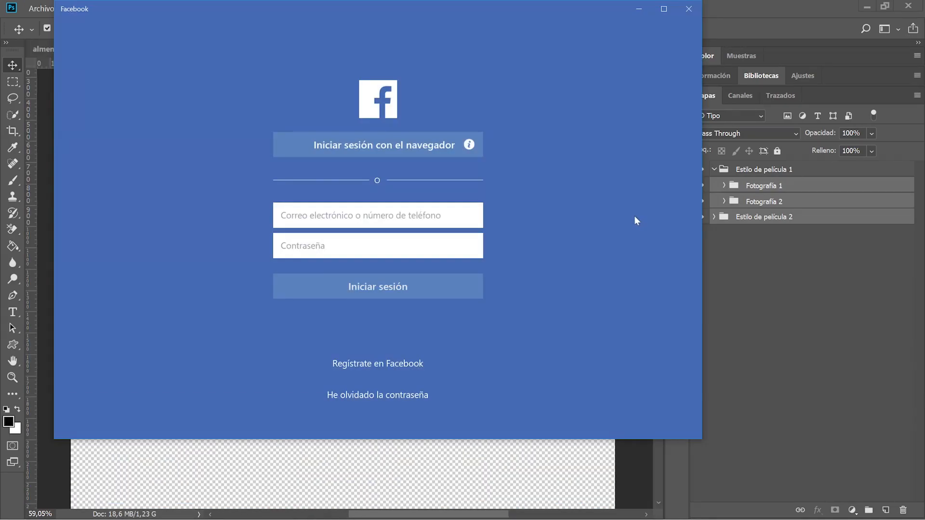
click(680, 7)
Share the collage to Facebook, then close the Facebook login window.
click(913, 29)
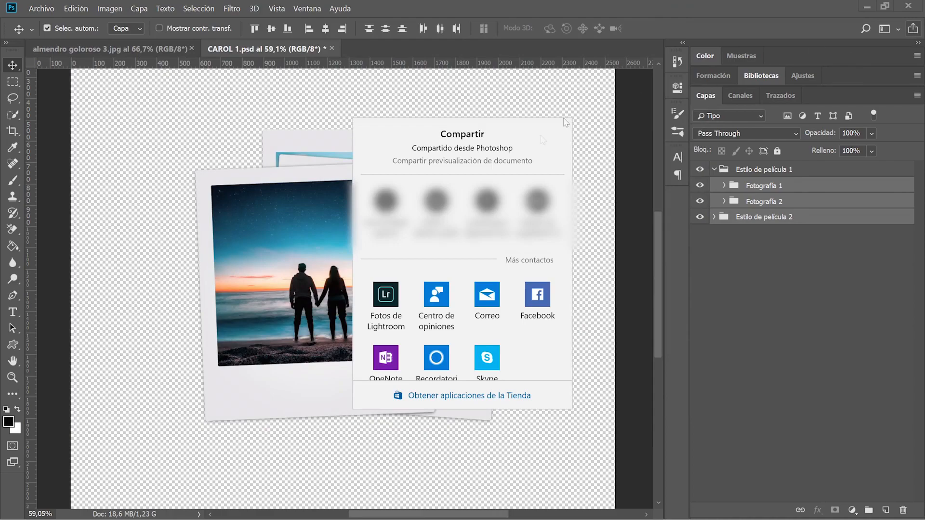
scroll(464, 373, down, 1)
click(533, 290)
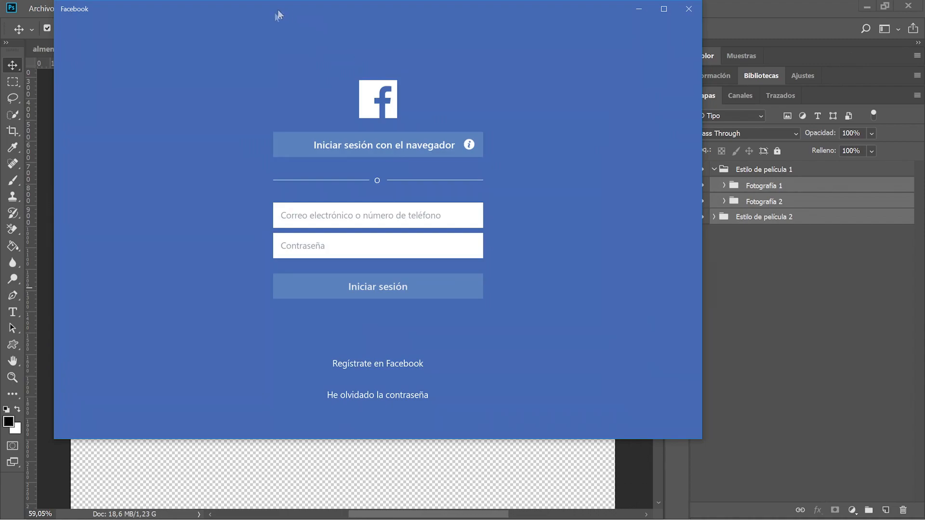
drag(277, 9, 285, 29)
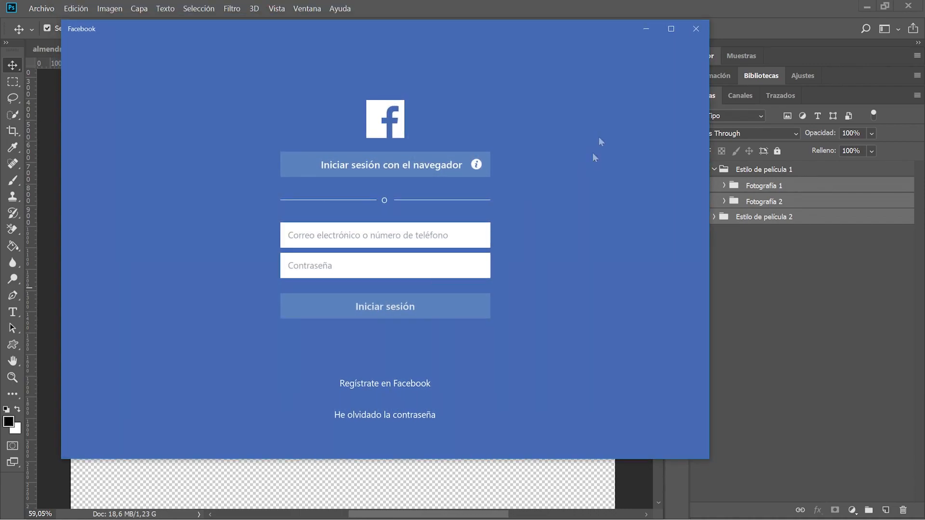
click(696, 29)
key(space)
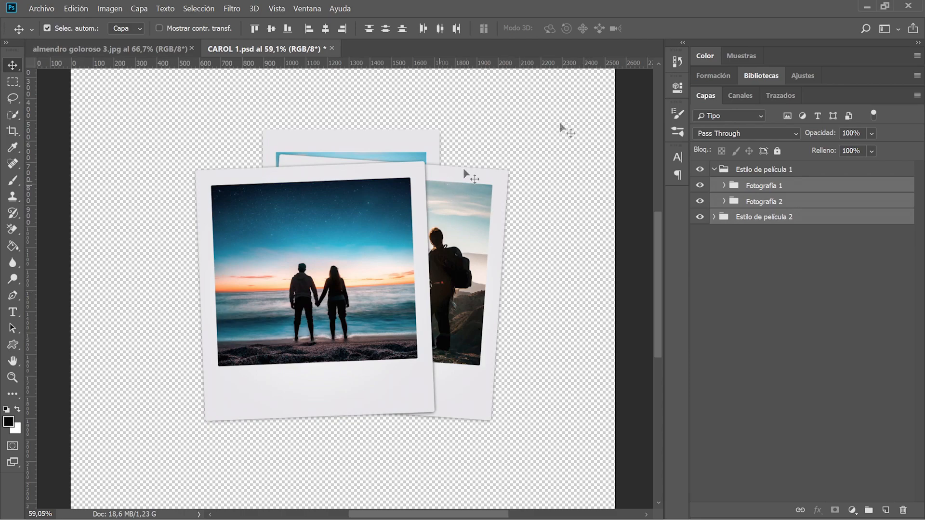
Scroll the Compartir panel, now listing Facebook, and open 'Obtener aplicaciones de la Tienda'.
click(914, 29)
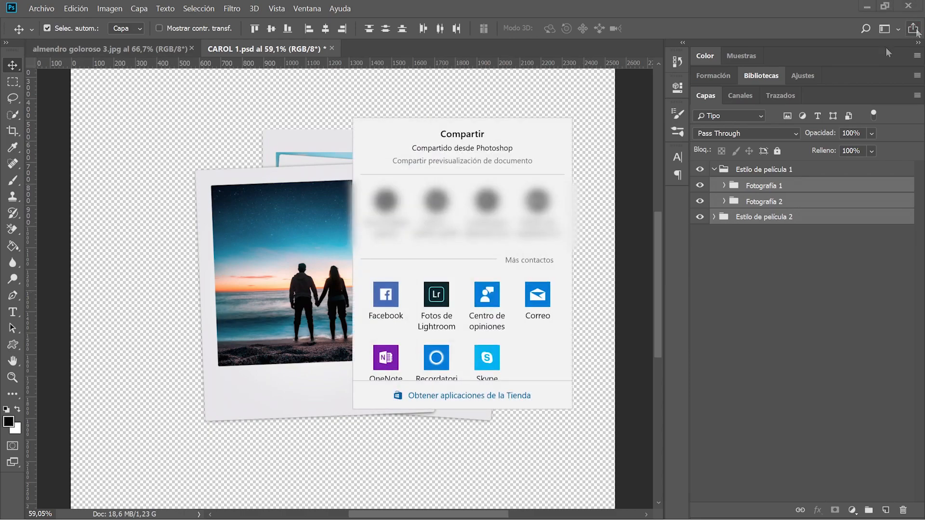
scroll(477, 299, down, 1)
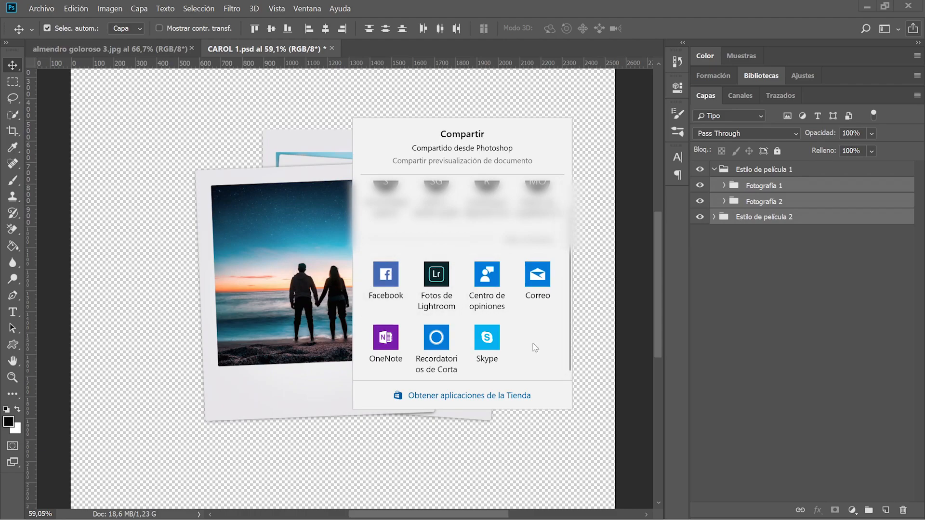
click(519, 396)
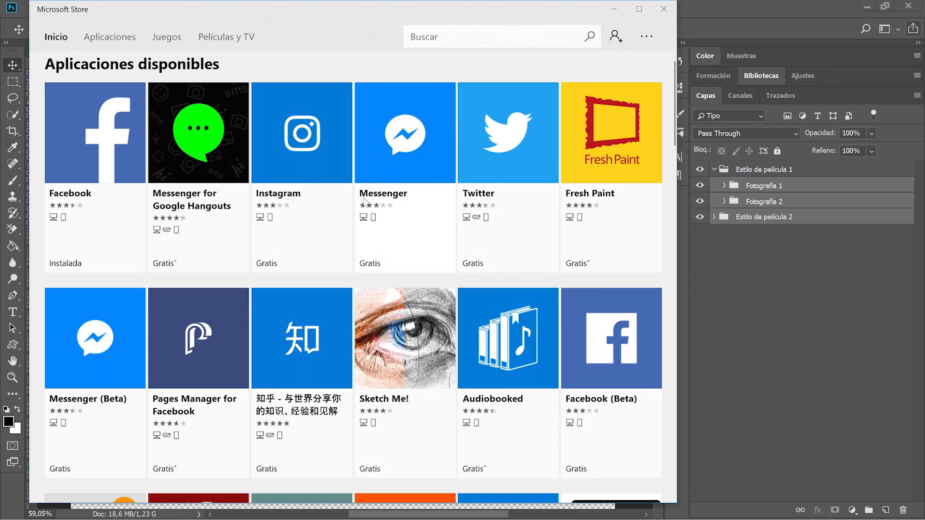
Scroll down and back up through the Store's grid of available apps.
scroll(364, 201, down, 5)
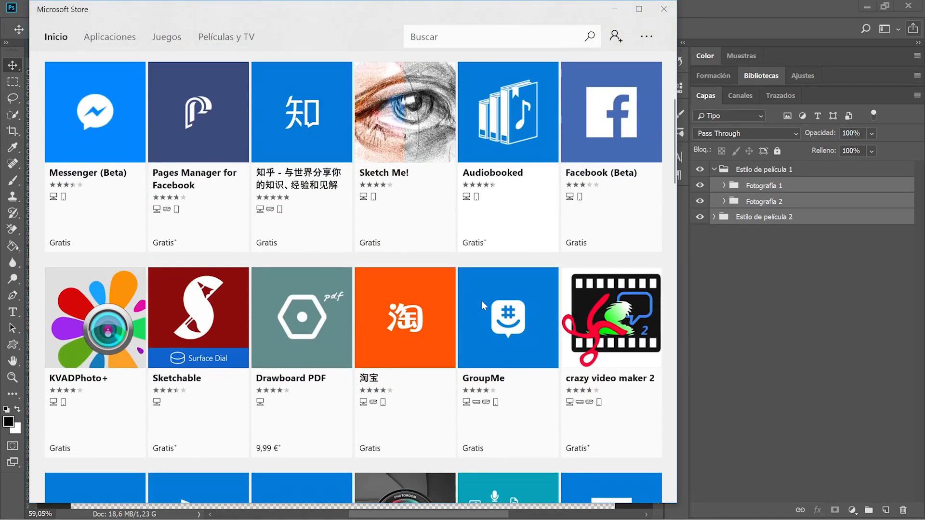
scroll(482, 300, up, 3)
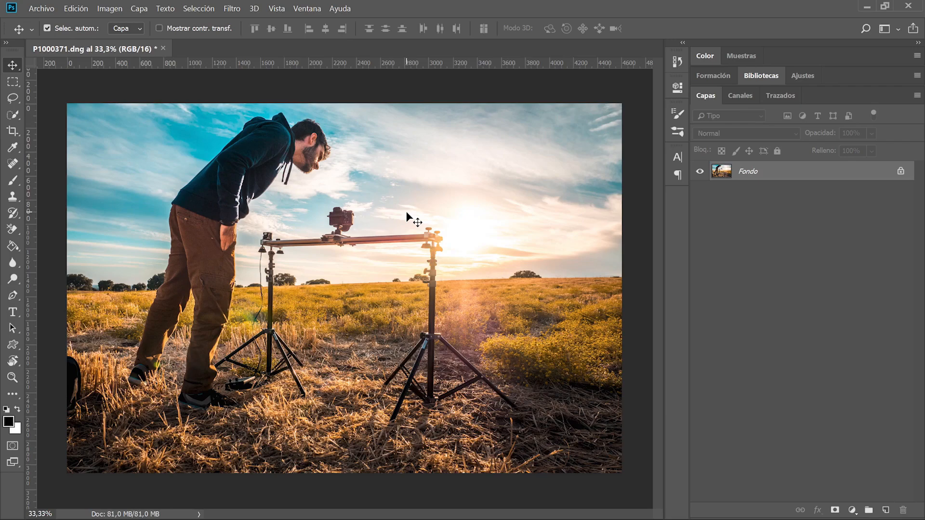
Open Save for Web with Ctrl+Alt+Shift+S, moving the dialog left and enlarging it.
click(41, 8)
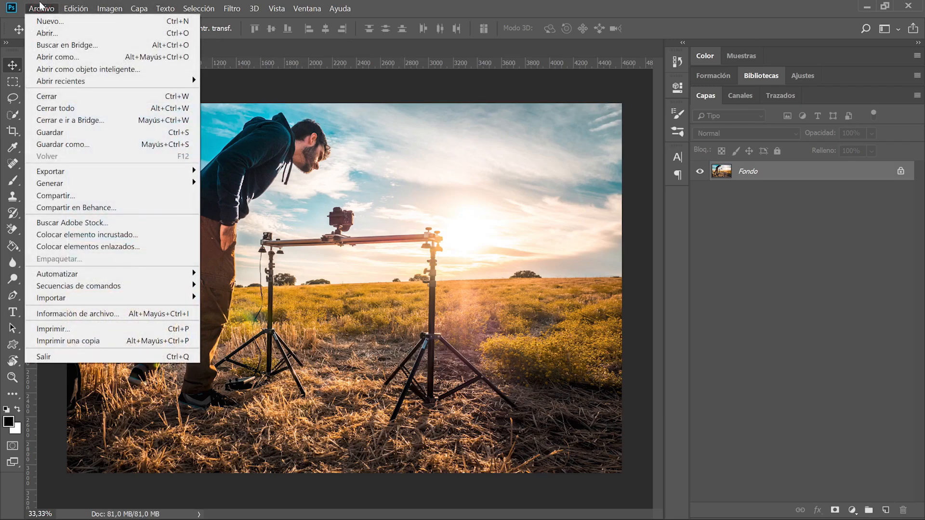
mouse_move(94, 173)
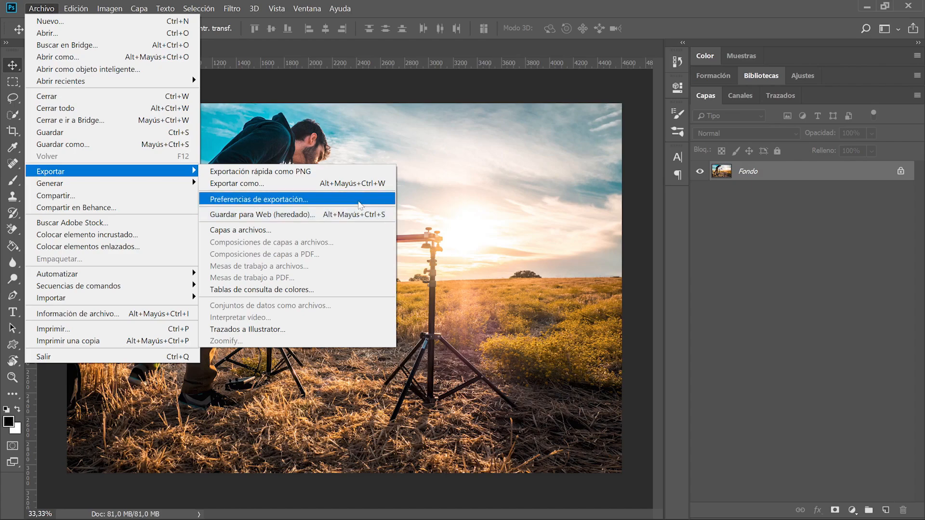
click(747, 255)
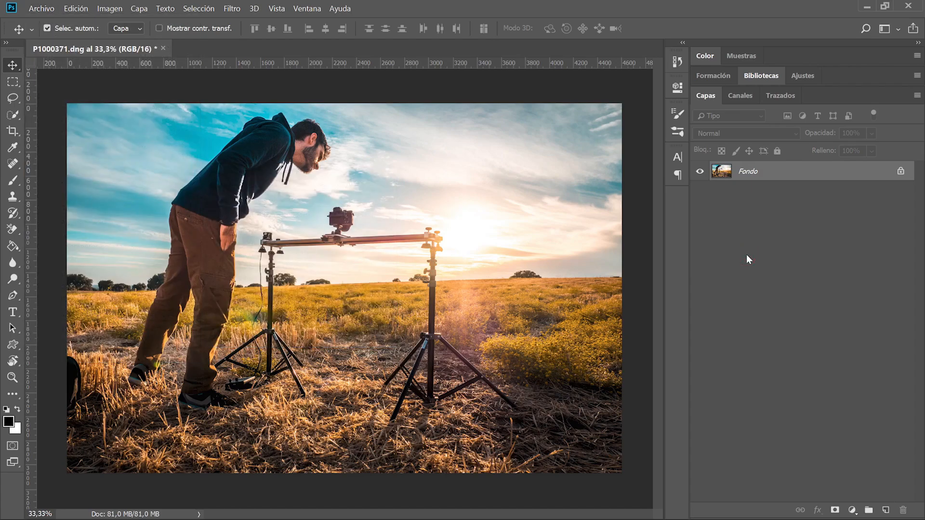
key(ctrl)
key(ctrl+alt+shift+s)
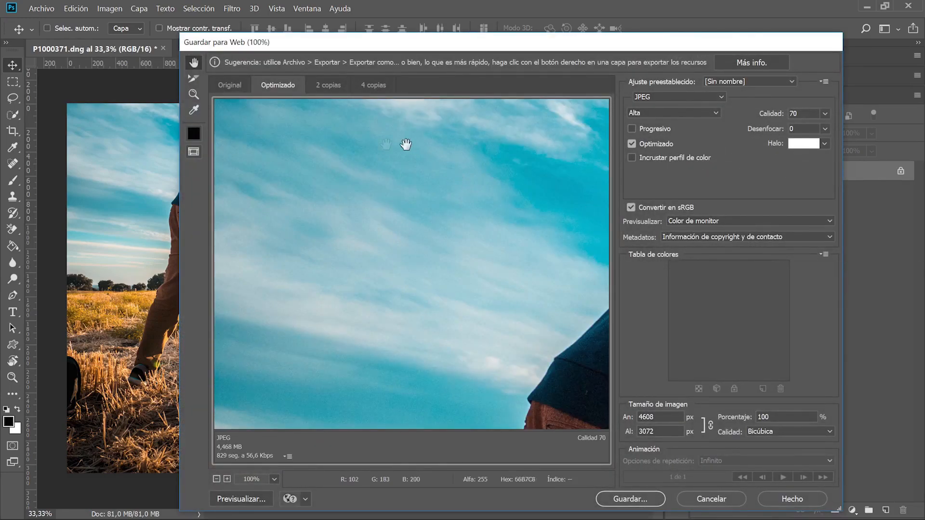
drag(353, 46, 178, 18)
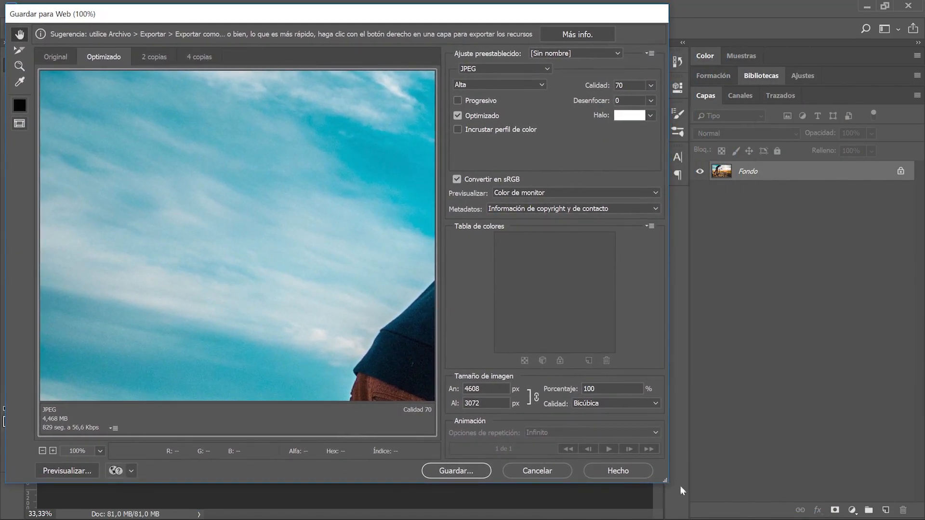
drag(665, 481, 921, 517)
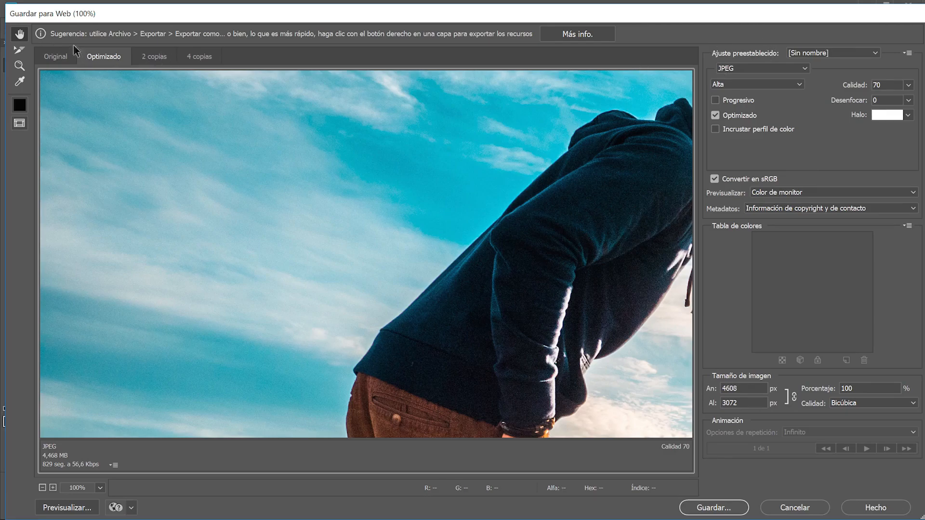
Compare Original and Optimizado views, then show both in 2 copias, panning up to the trees.
click(56, 59)
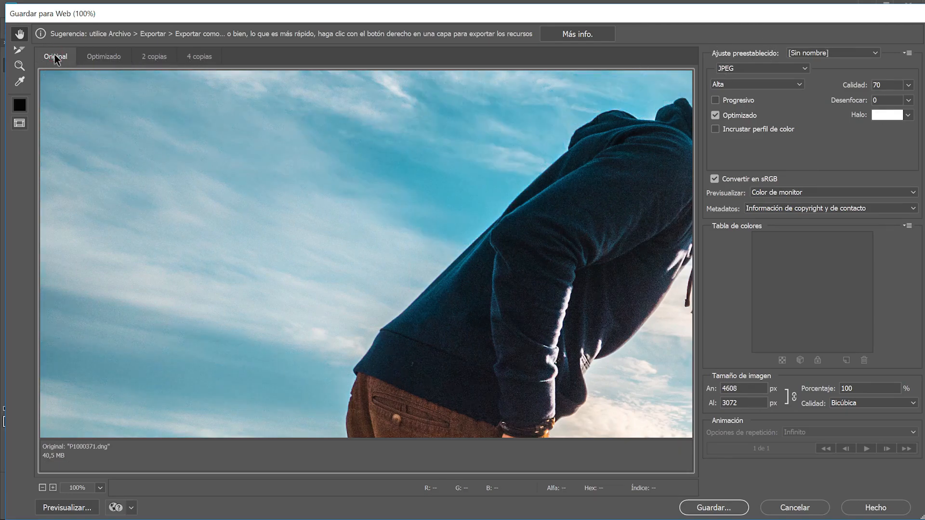
click(99, 56)
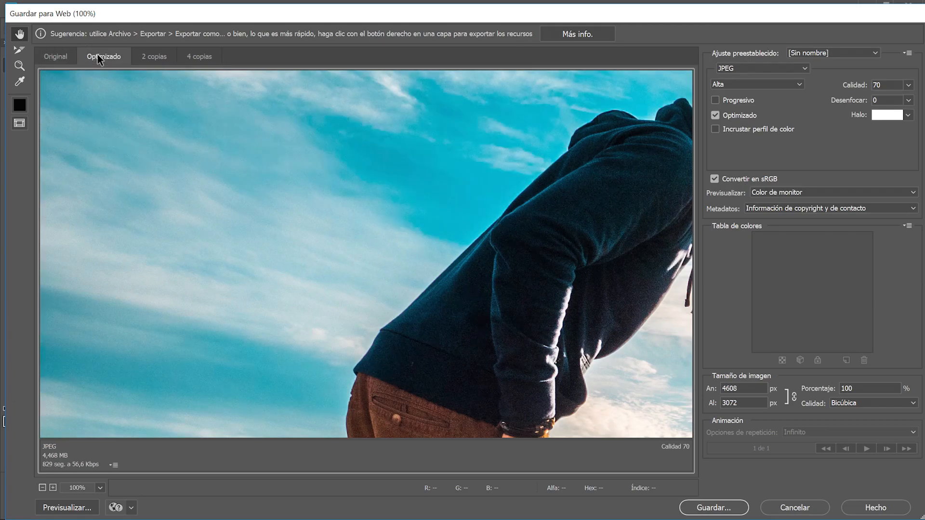
click(60, 55)
click(97, 56)
click(49, 60)
click(101, 57)
click(165, 57)
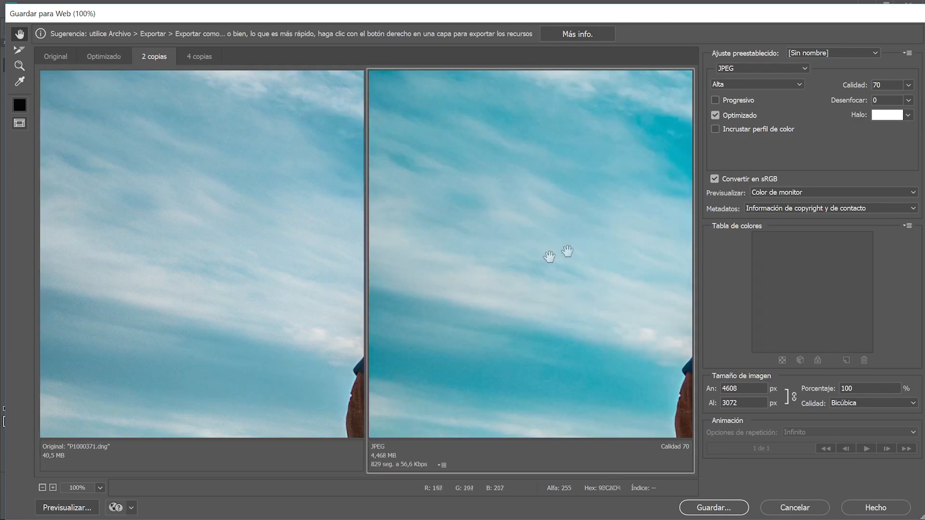
drag(268, 342, 269, 174)
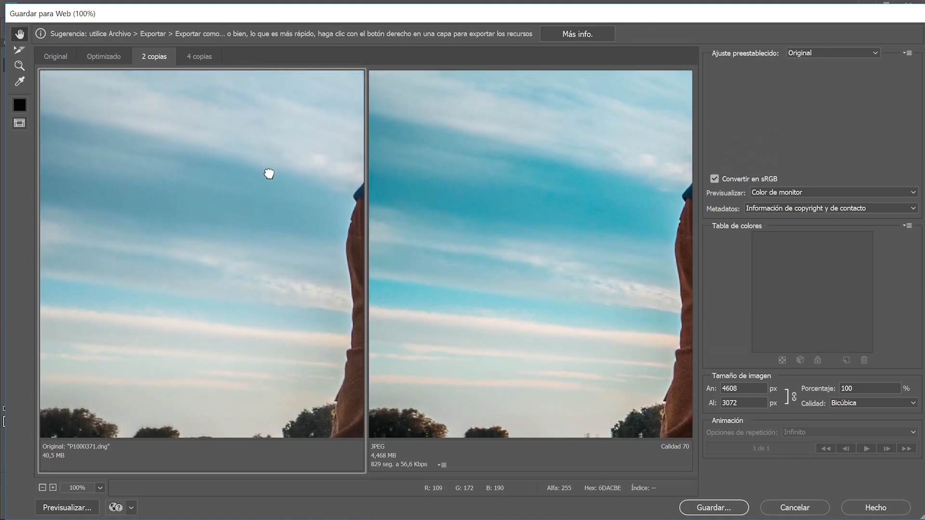
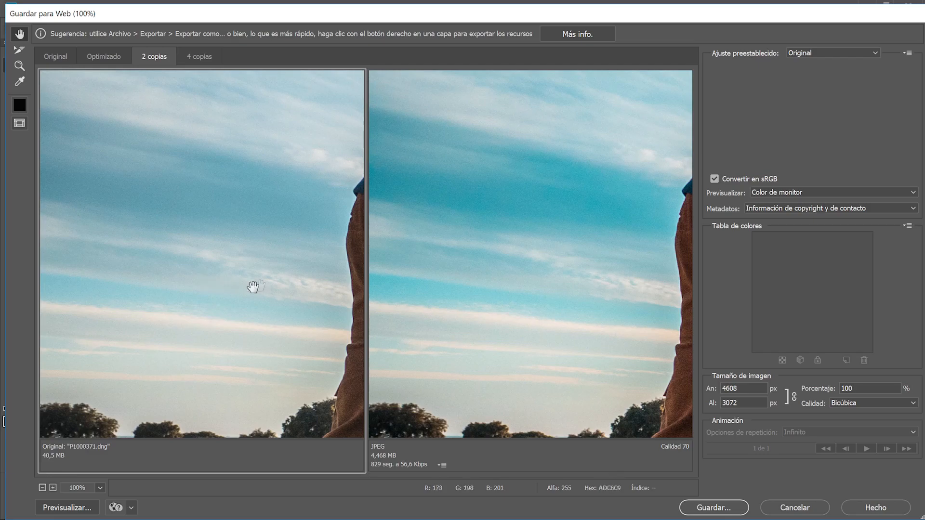
Pan the side-by-side previews across the trees, field and sky.
drag(269, 227, 270, 108)
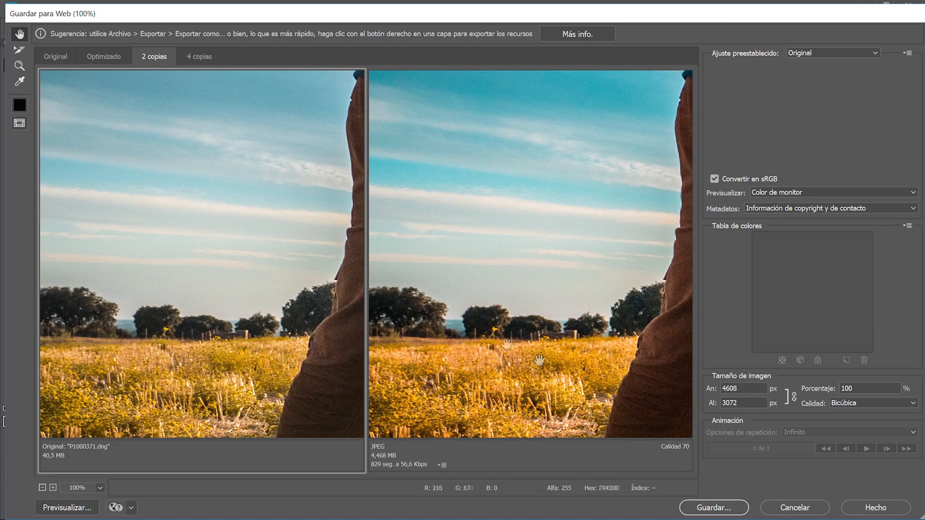
drag(245, 175, 255, 291)
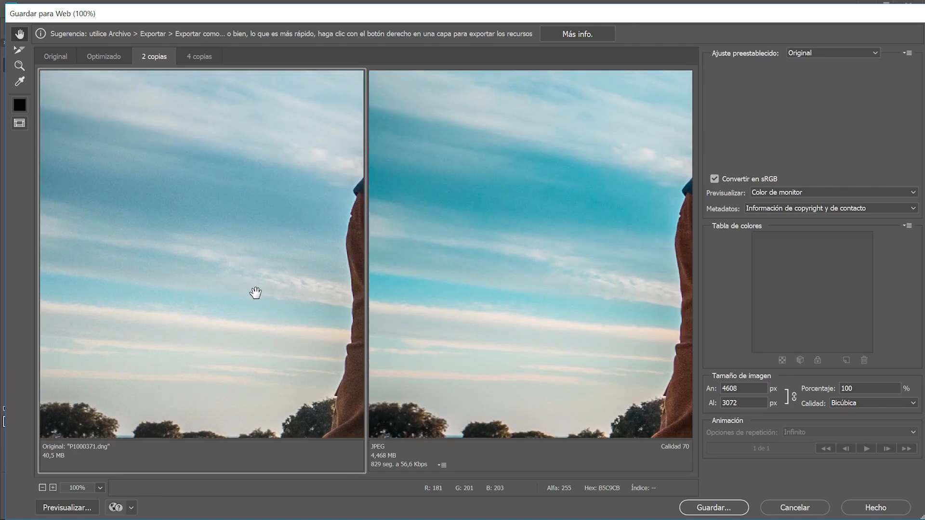
drag(600, 311, 552, 236)
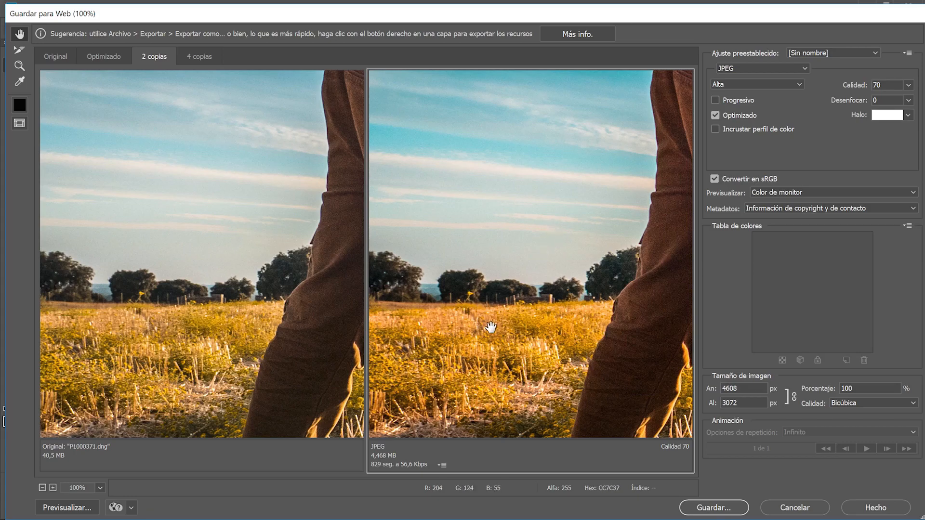
drag(247, 168, 219, 140)
drag(262, 208, 255, 229)
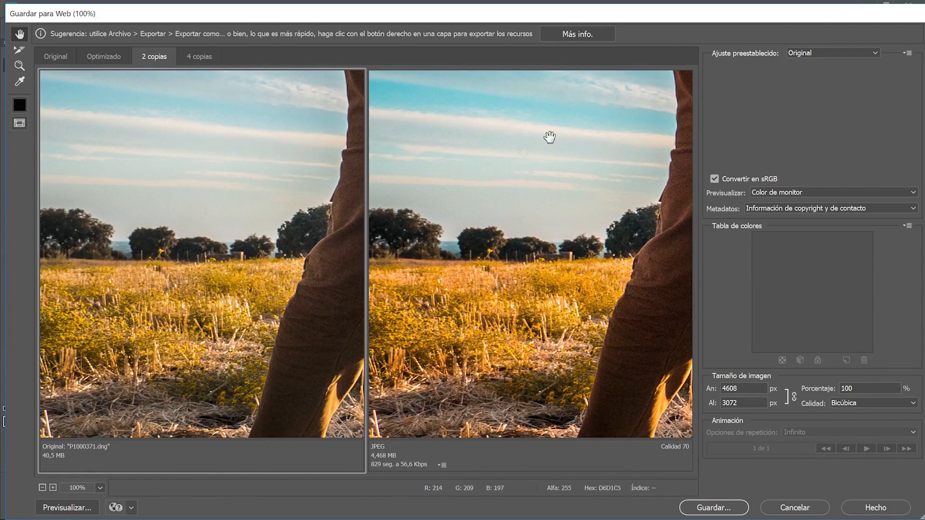
scroll(116, 164, up, 3)
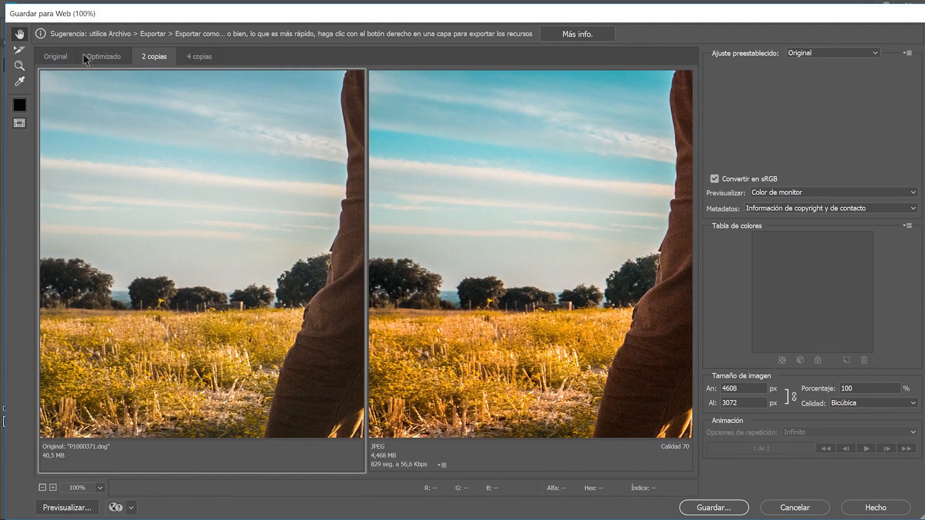
Show only the optimized JPEG preview, zoomed out to 33.3% so the whole photo fits.
click(96, 54)
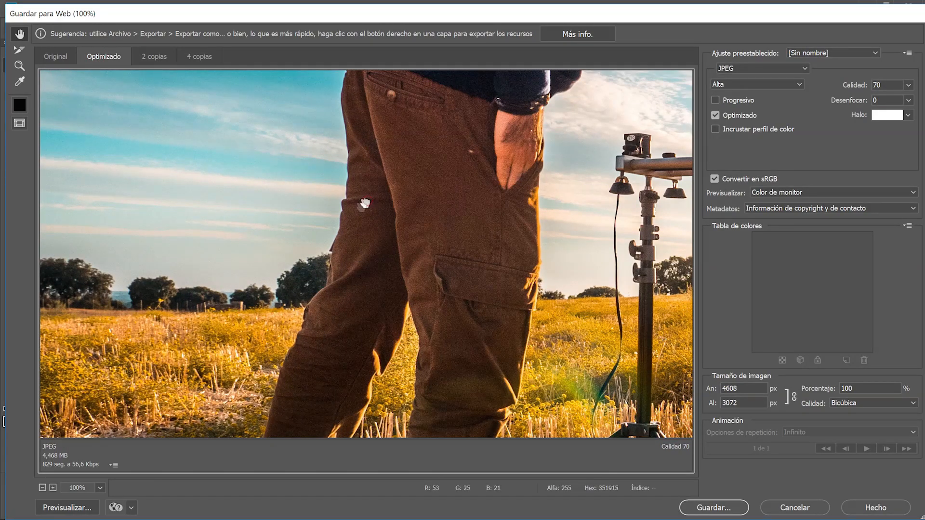
drag(365, 201, 350, 216)
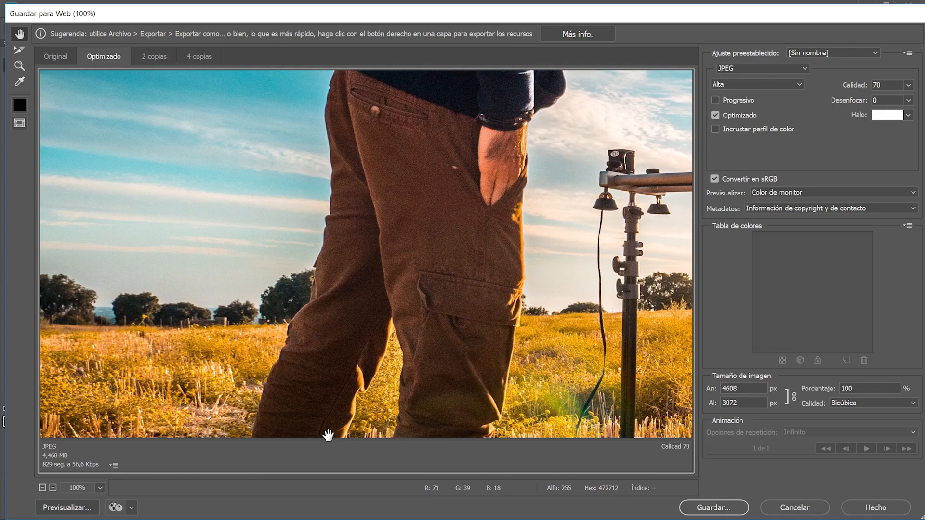
click(42, 488)
click(42, 488)
click(42, 489)
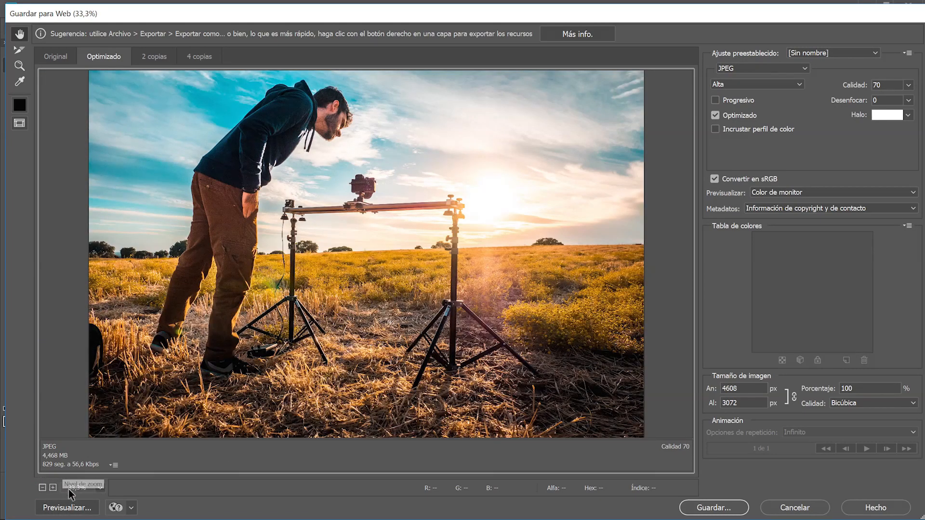
click(54, 488)
click(810, 53)
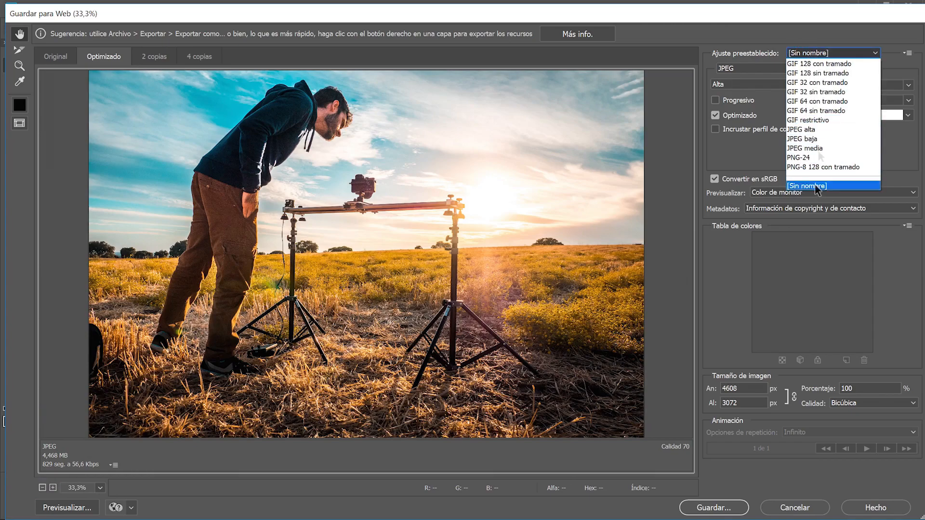
Keep the JPEG format and Alta quality, then compare original and JPEG in 2-Up view.
click(810, 50)
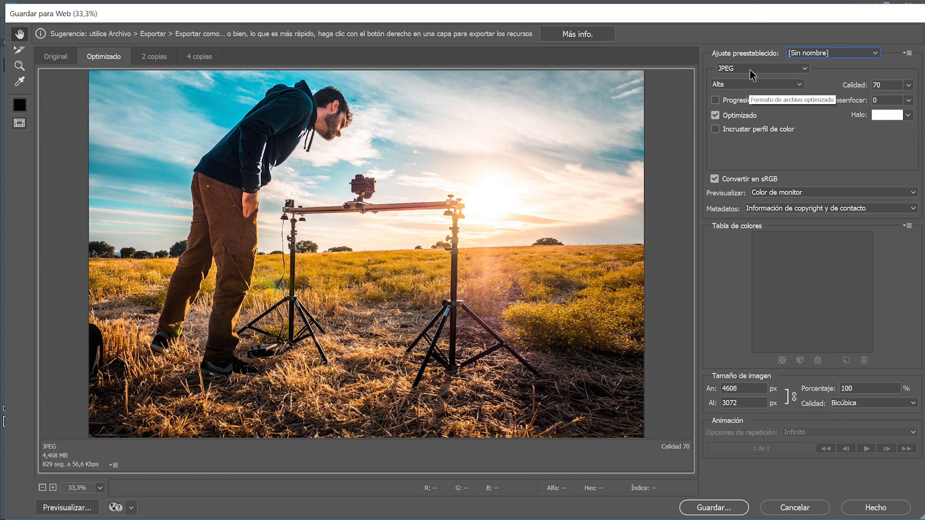
click(749, 69)
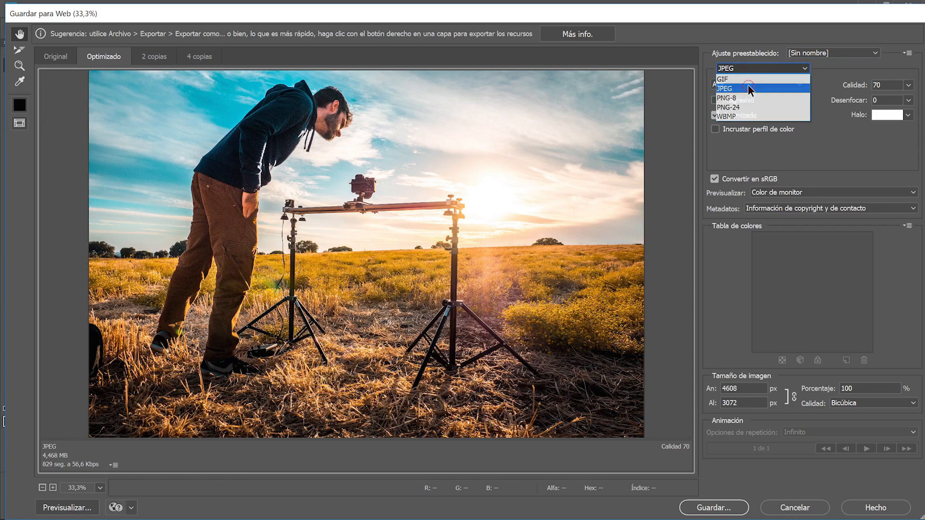
click(747, 86)
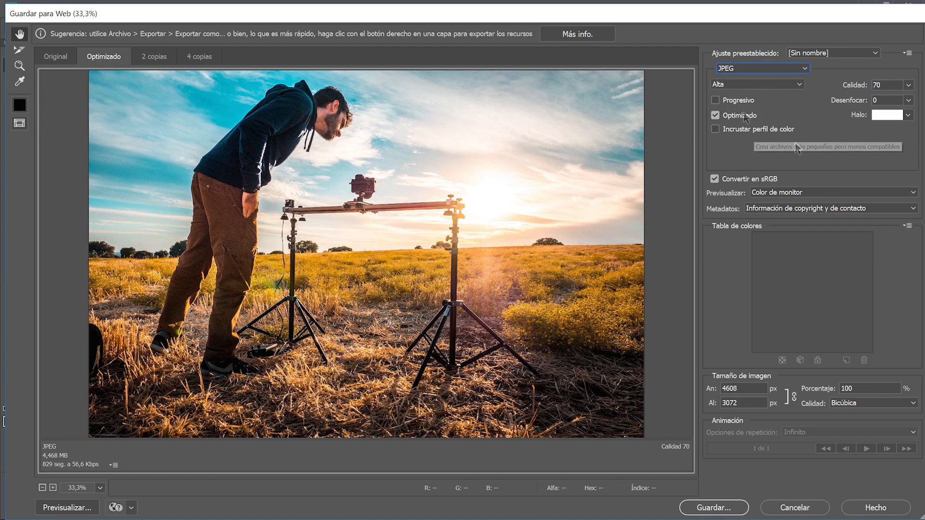
click(759, 85)
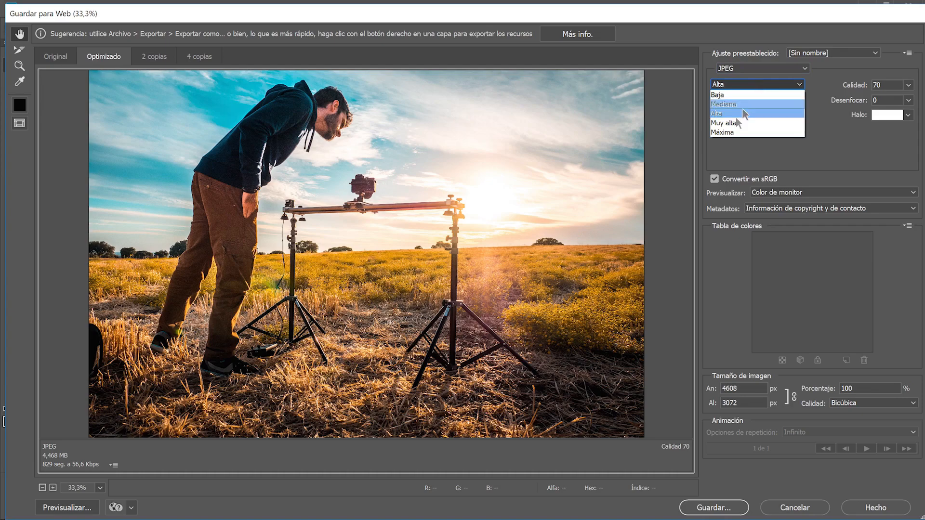
click(732, 81)
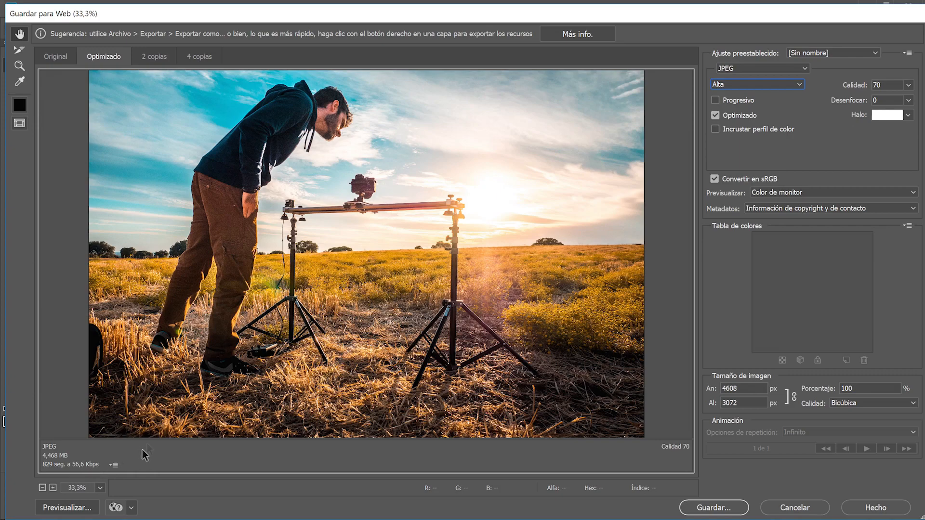
click(155, 57)
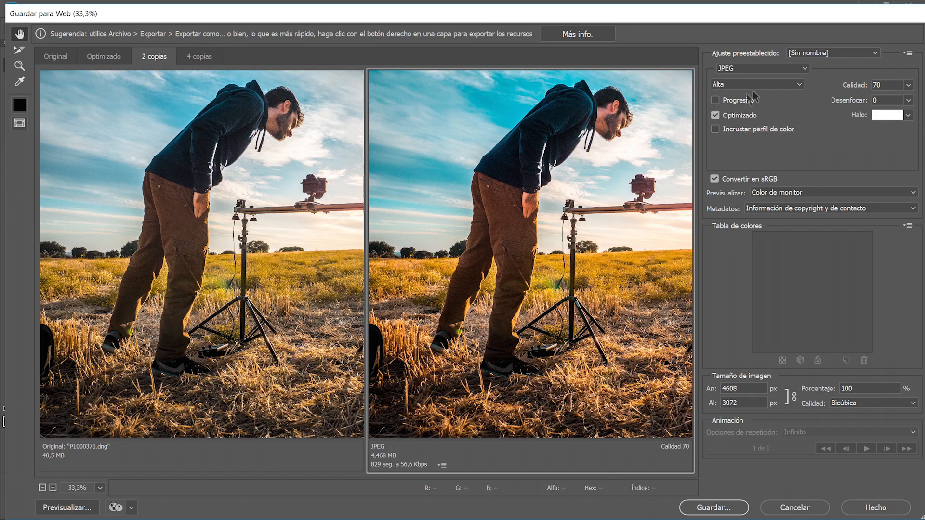
Try progressive encoding, revert to Optimized, and set the quality preset to Mediana.
click(735, 100)
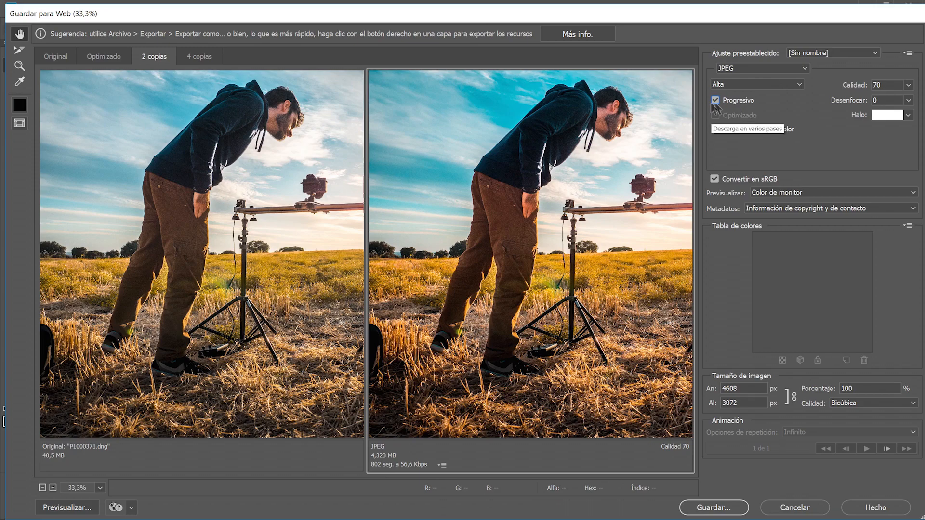
click(716, 100)
click(715, 115)
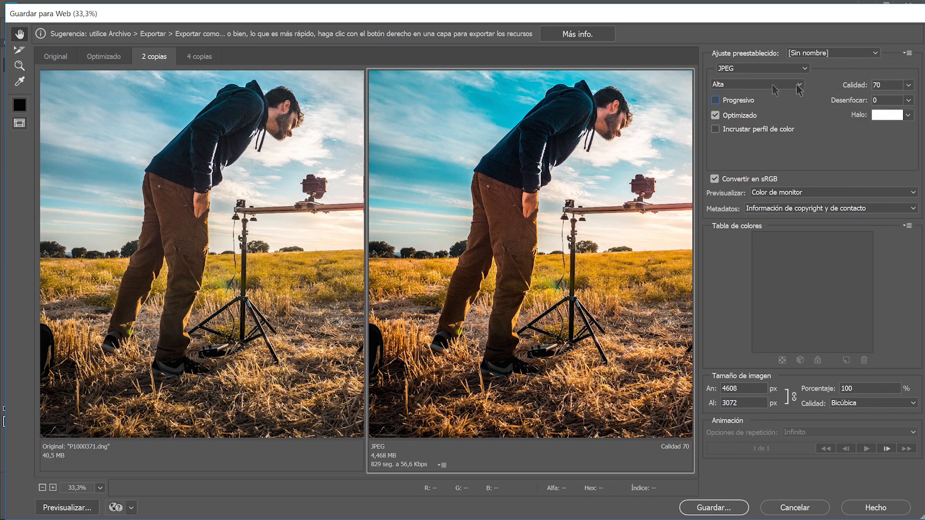
click(719, 86)
click(722, 104)
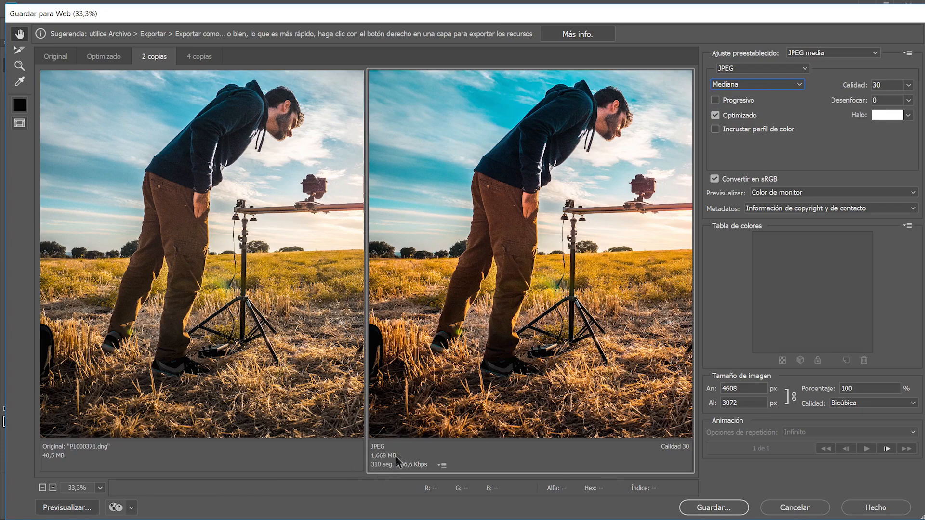
Adjust the Calidad value with the arrow keys and slider up to 51.
click(888, 85)
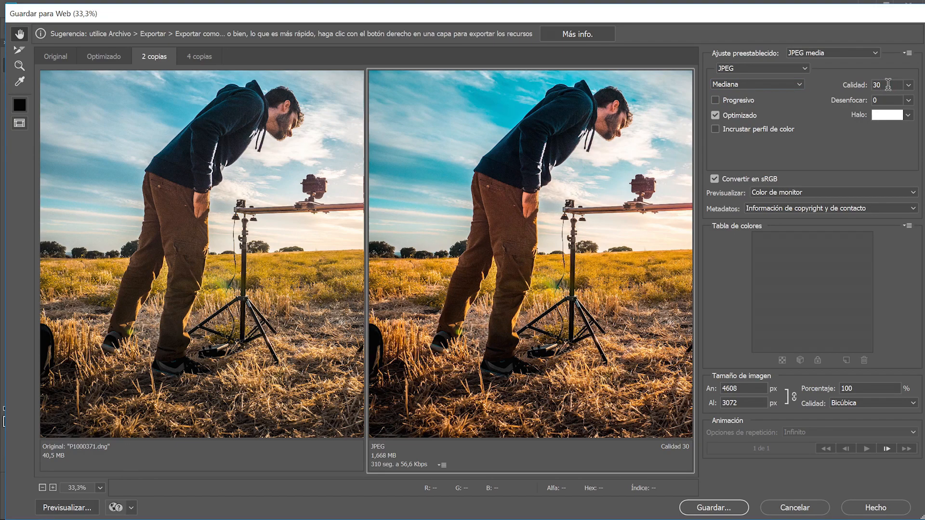
key(Down)
key(Down)
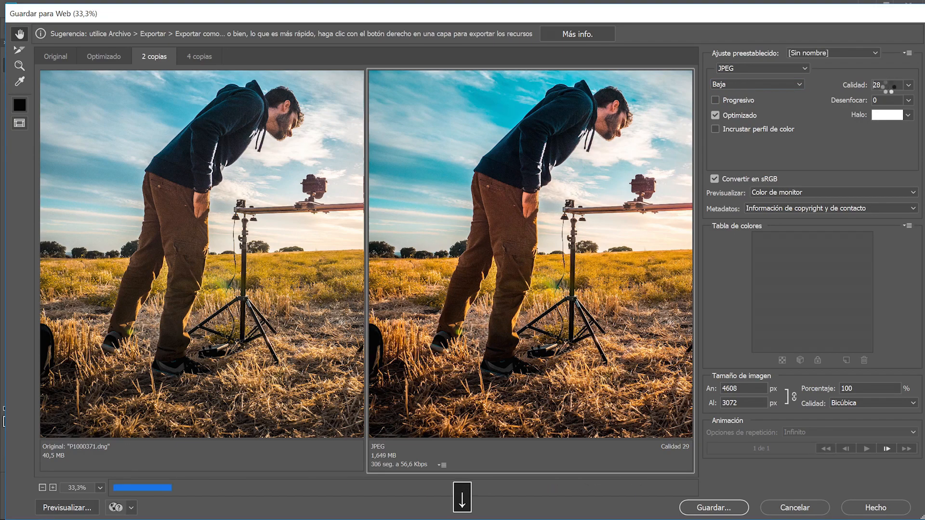
key(Up)
key(Up)
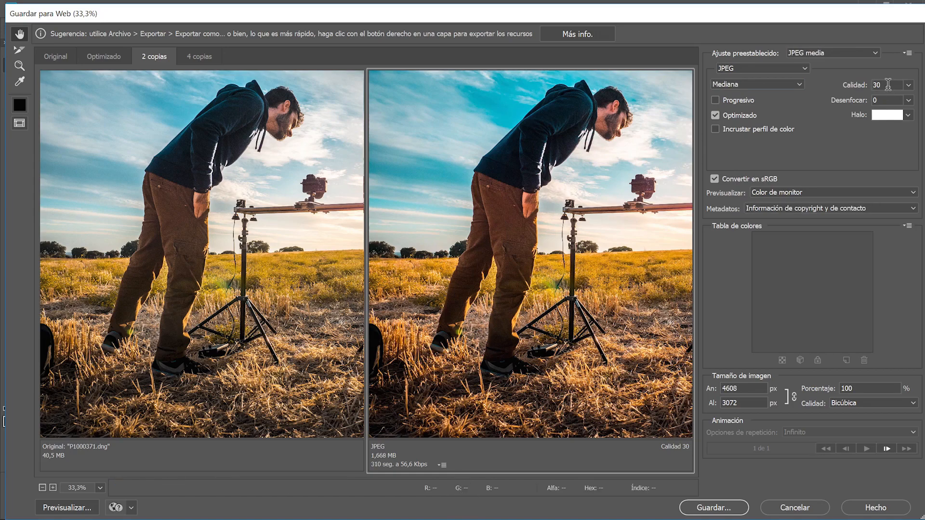
key(Up)
click(908, 100)
drag(865, 101, 877, 100)
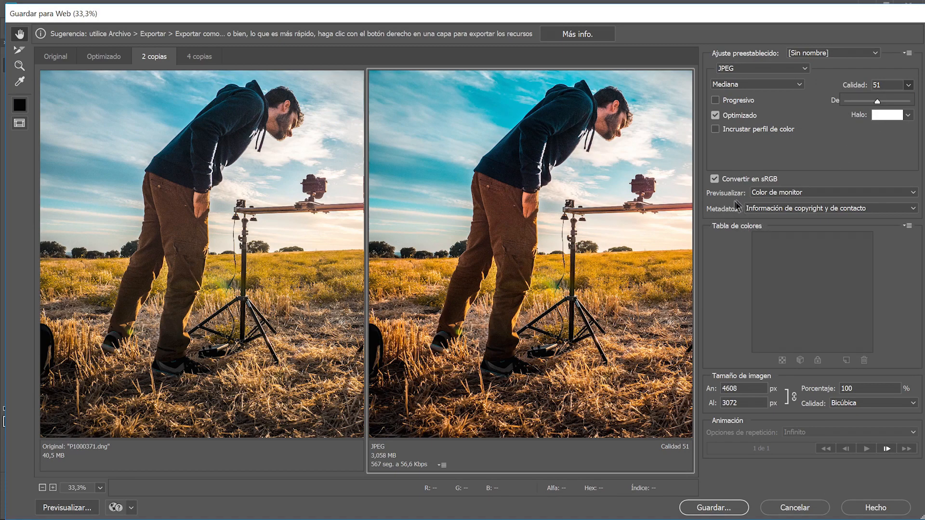
click(760, 208)
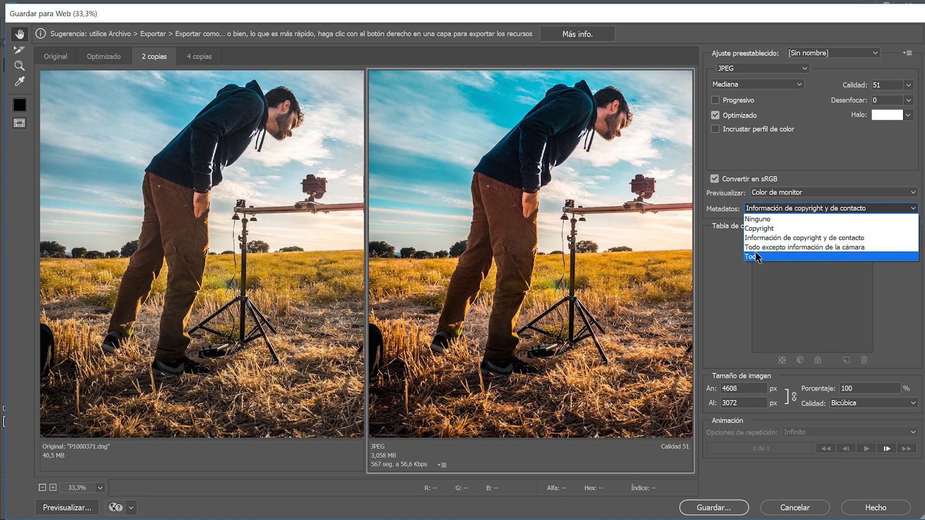
Set the exported metadata to Copyright only.
click(789, 218)
click(790, 208)
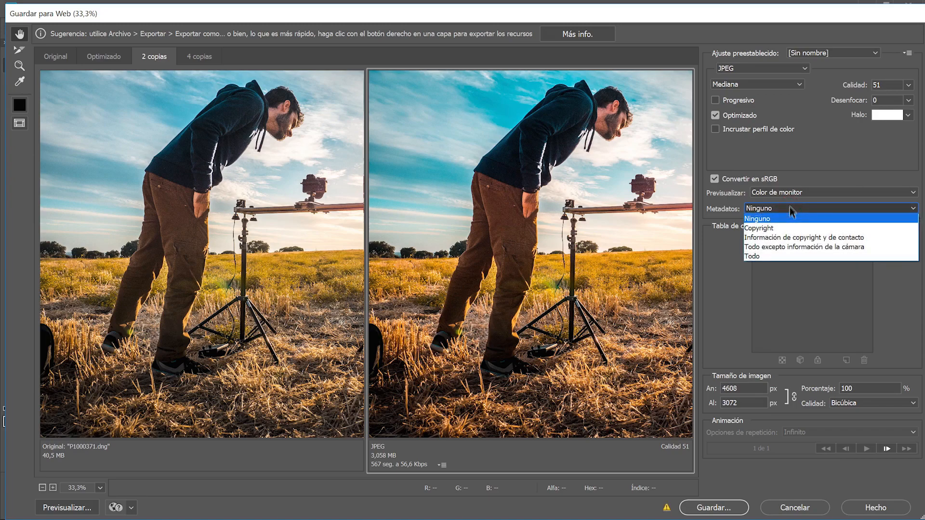
click(773, 228)
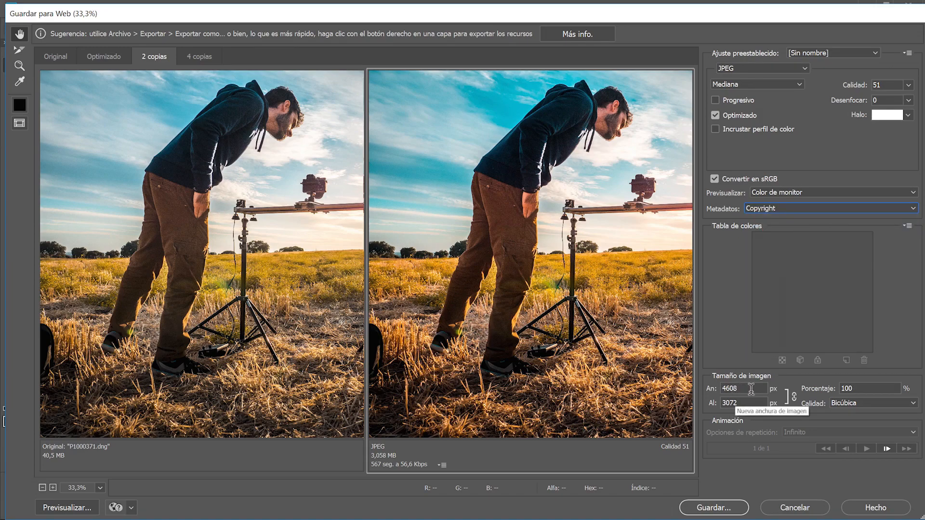
Resize the output image to 960 px wide (960 × 640).
click(710, 391)
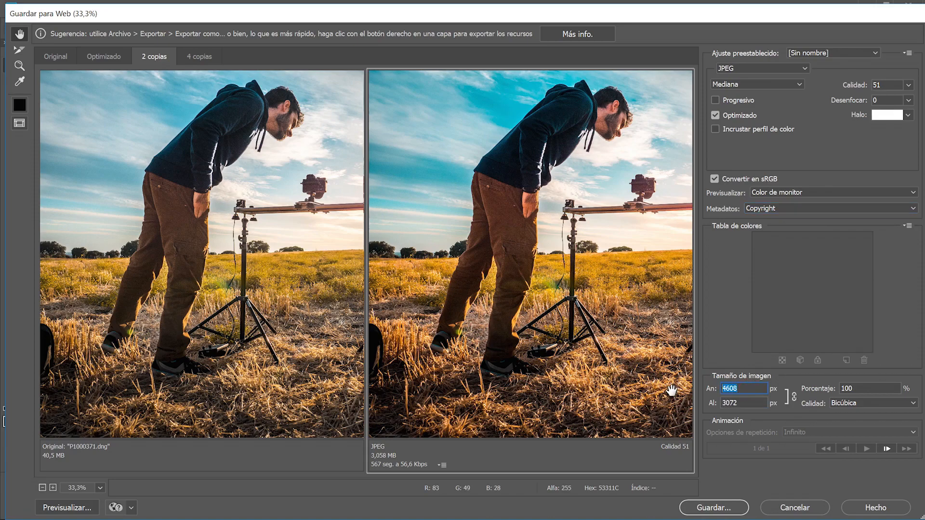
text(960)
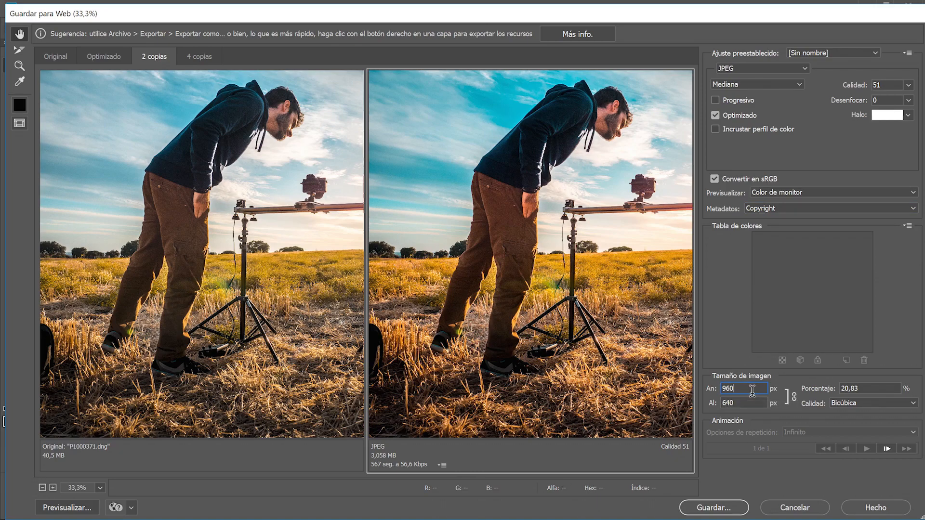
key(Return)
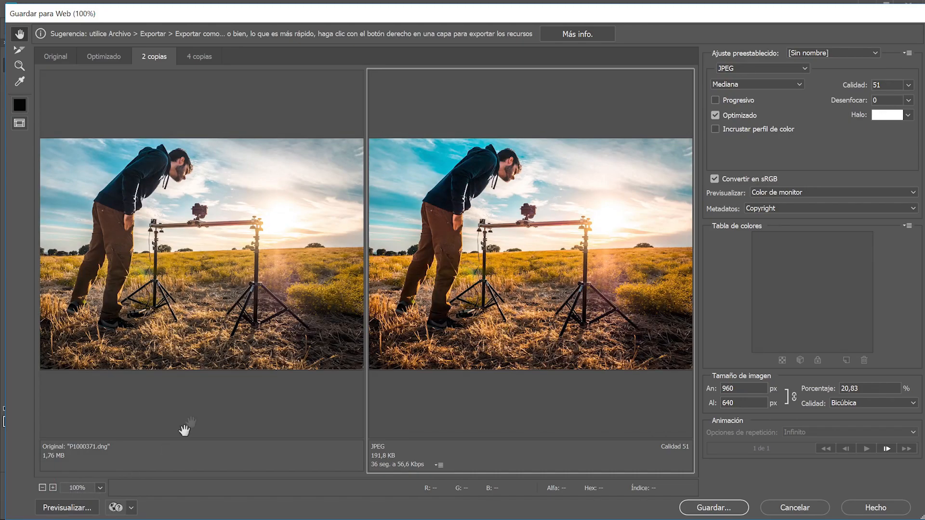
Raise the JPEG quality slider to 71 (Alta), keeping the 2-Up view and 960 width.
click(111, 58)
click(154, 57)
drag(748, 389, 700, 395)
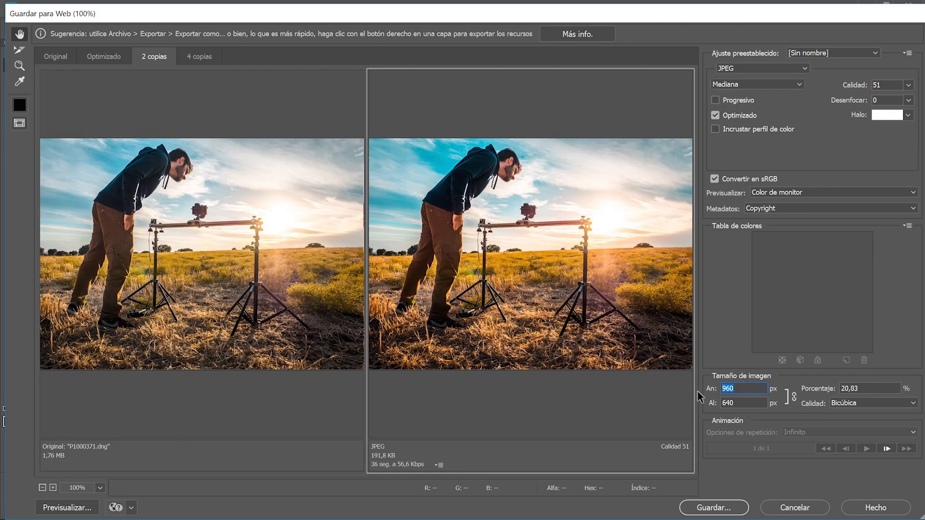
key(Tab)
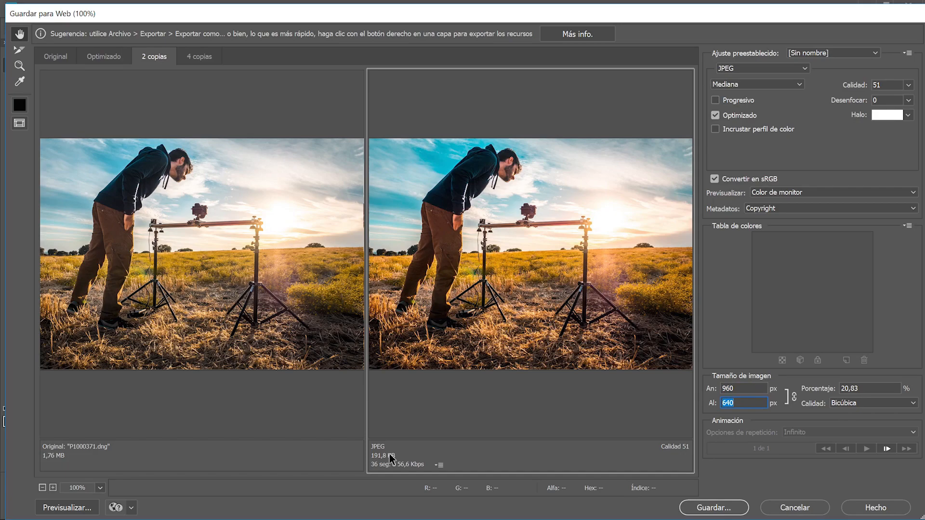
click(910, 86)
drag(879, 101, 888, 103)
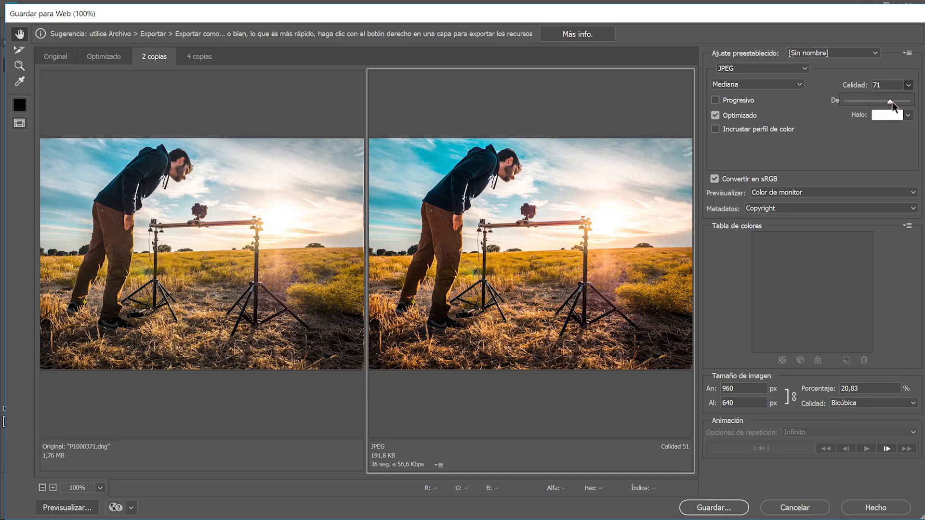
drag(892, 102, 892, 102)
Save the optimized JPEG to Escritorio as 'haciendo timelapse slider motorizado' and find it in Explorer.
click(731, 509)
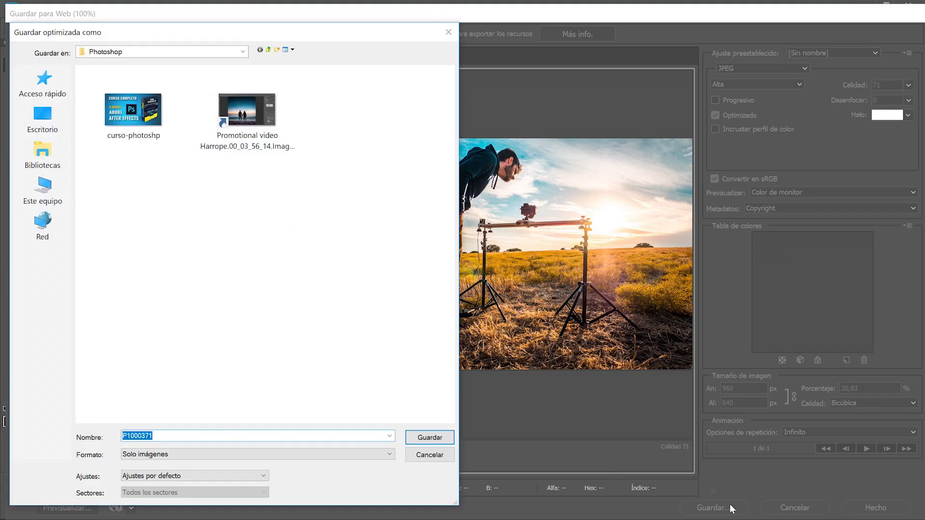
click(62, 130)
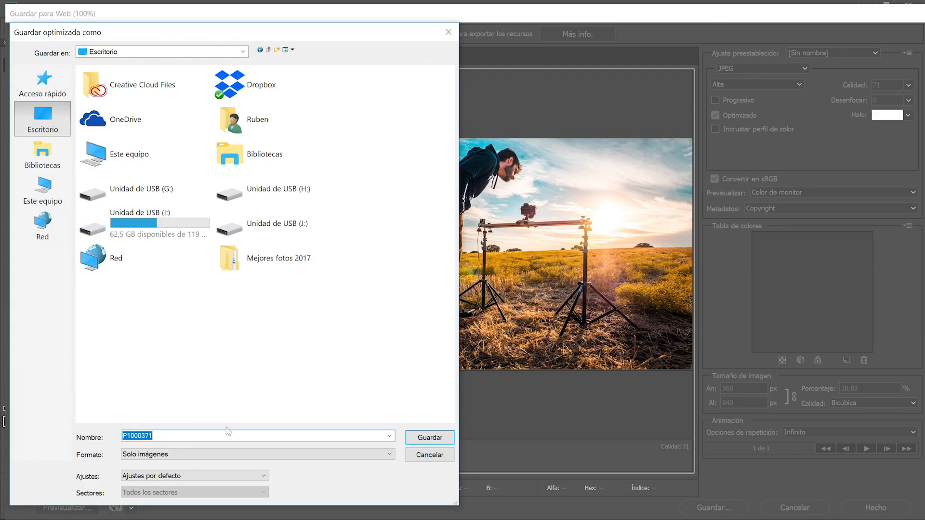
text(h)
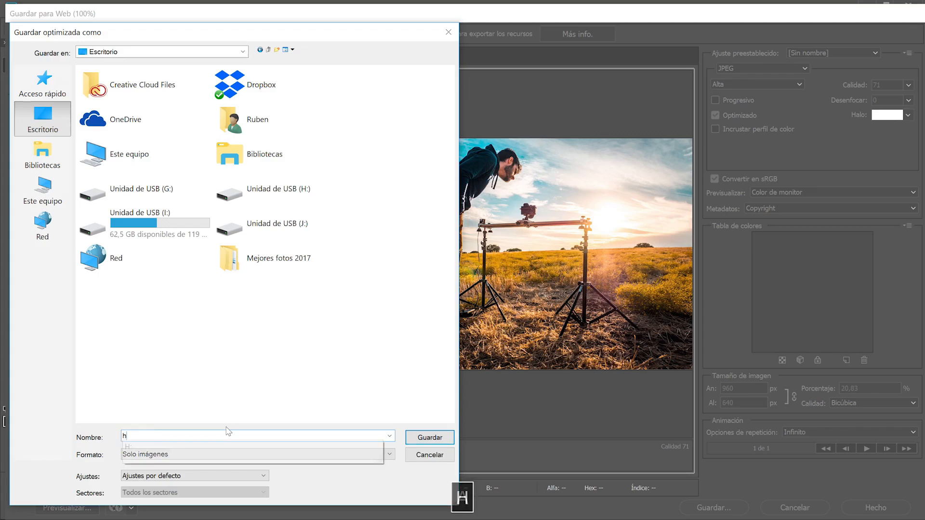
text(aciendo timelapse )
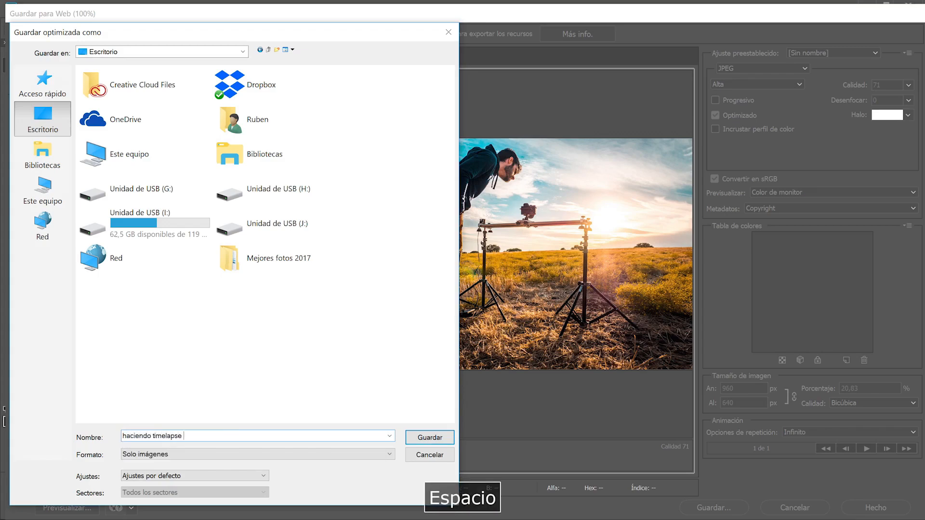
text(slider motorizado)
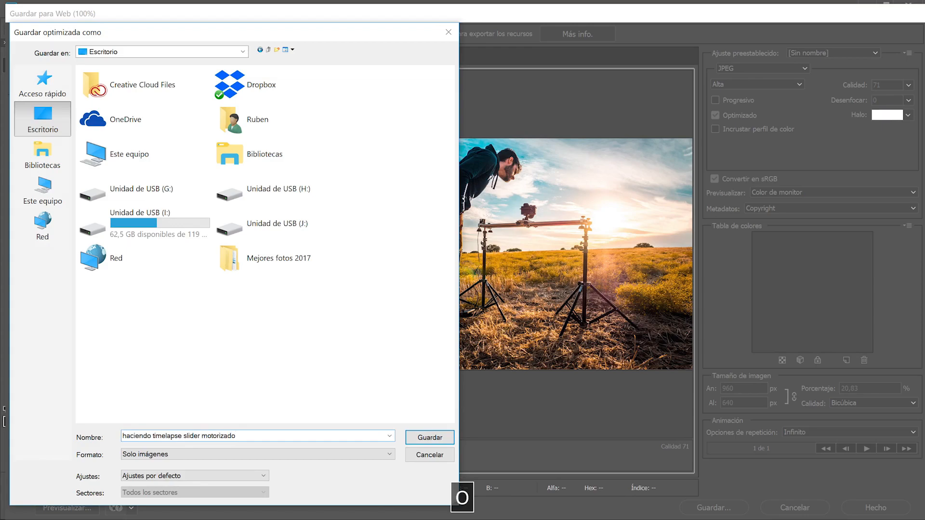
key(Return)
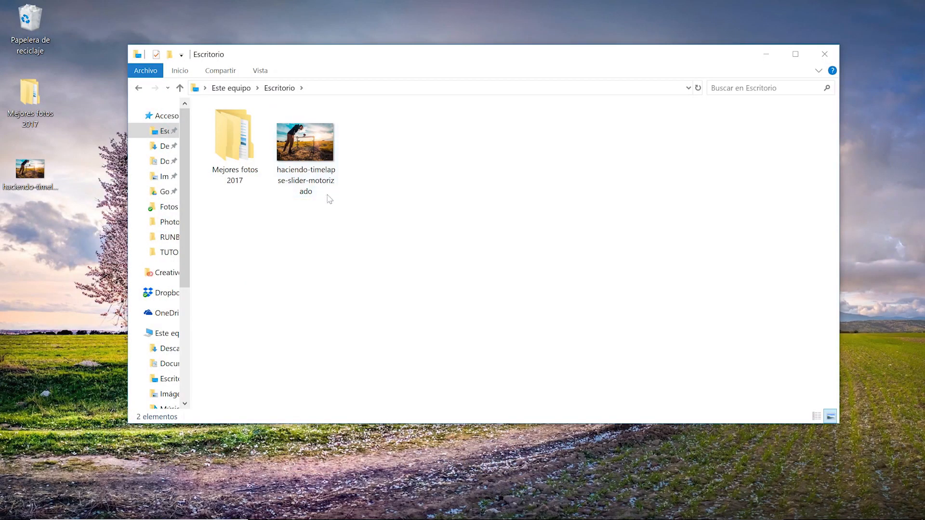
click(294, 174)
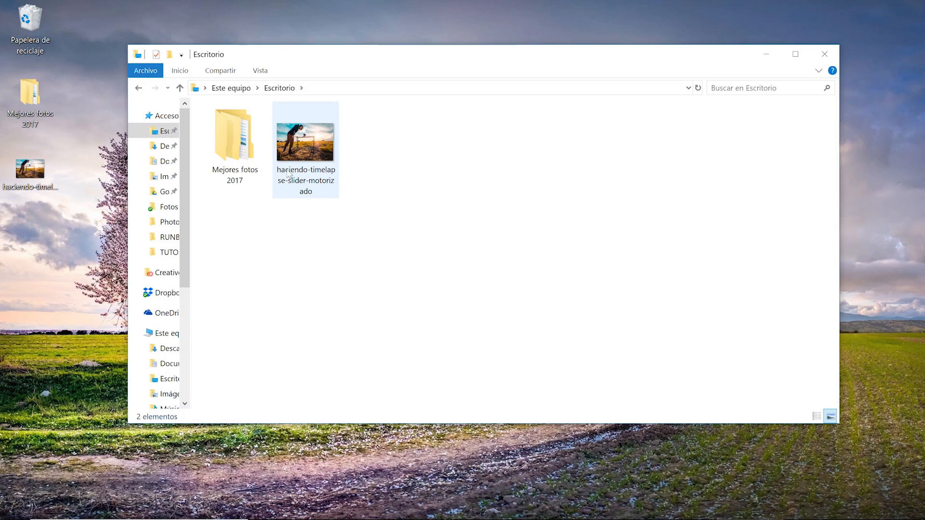